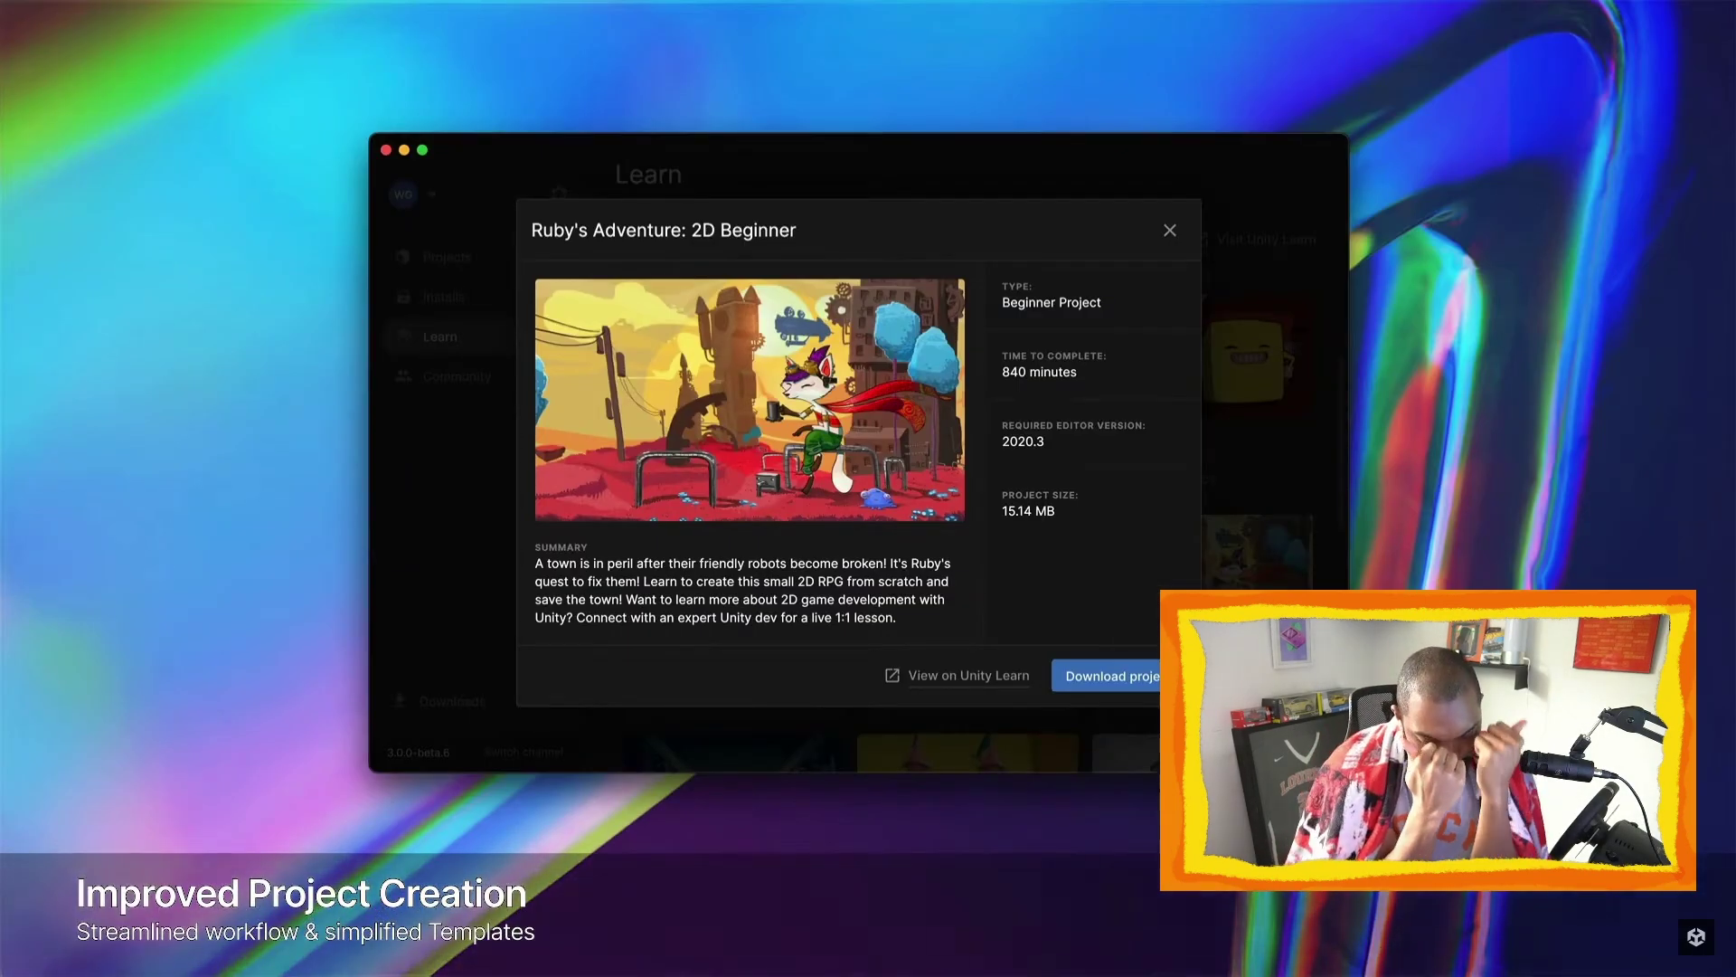
Install Unity 6 (6000.0.32f1) in C:\Program Files\Unity\Hub\Editor and agree to the Unity Personal license terms
{"action": "key", "text": "Escape"}
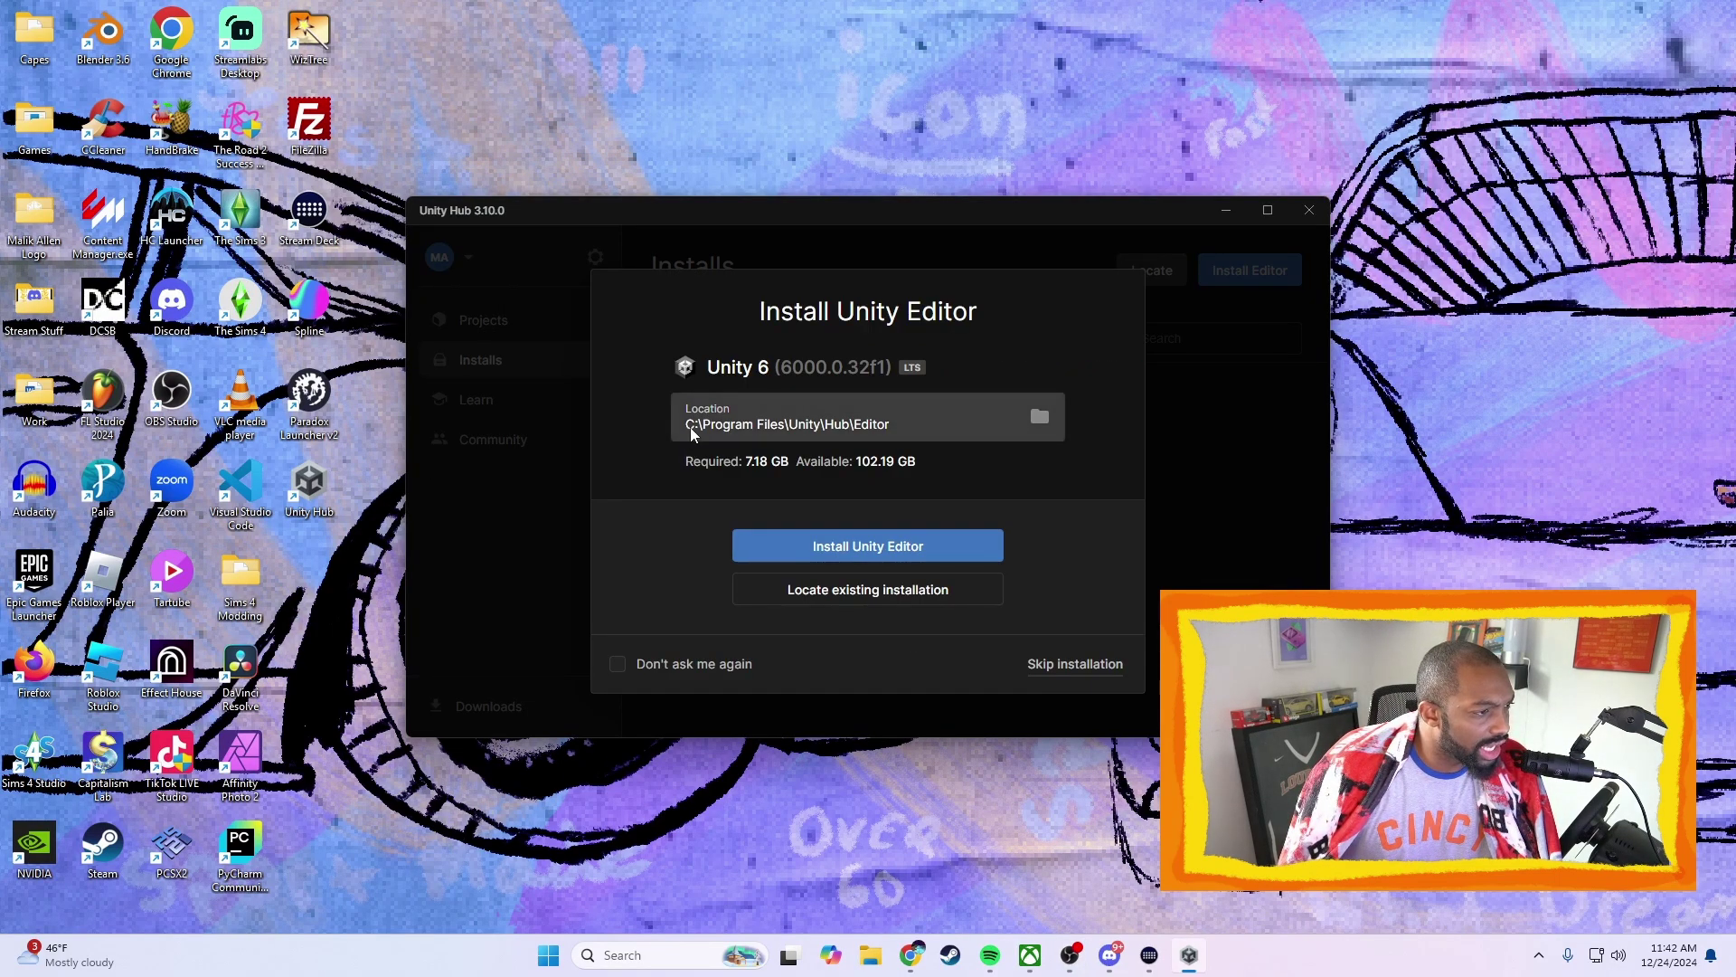
{"action": "left_click", "coordinate": [694, 427]}
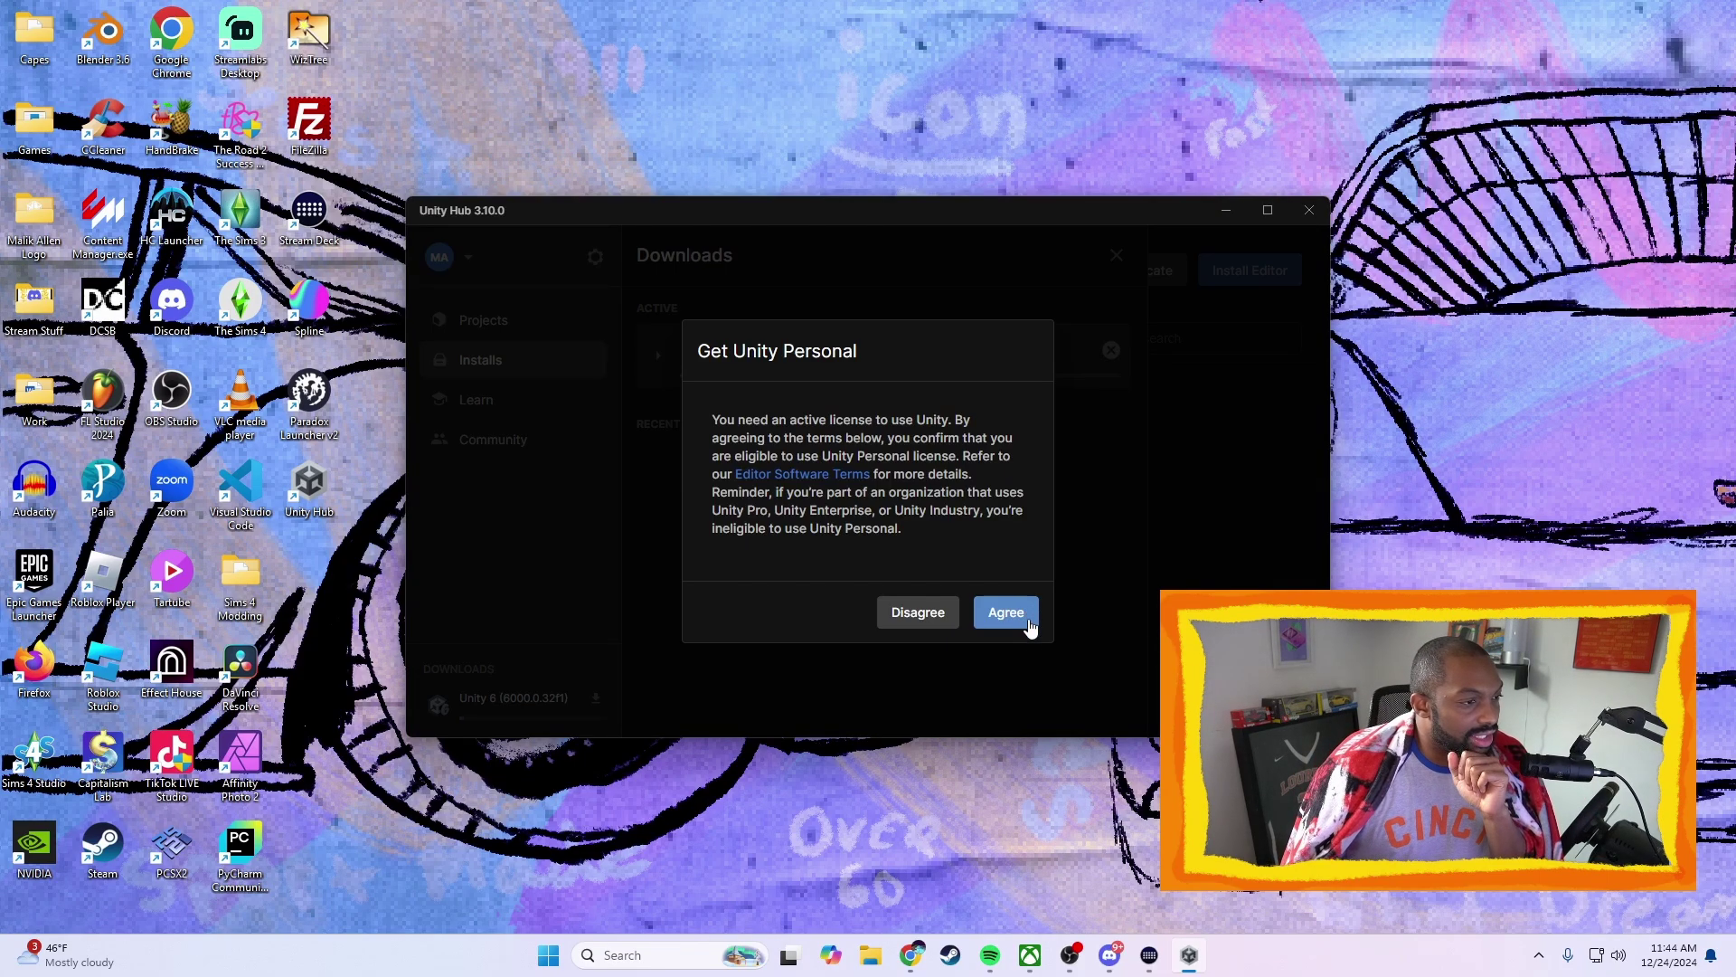
{"action": "left_click", "coordinate": [1006, 613]}
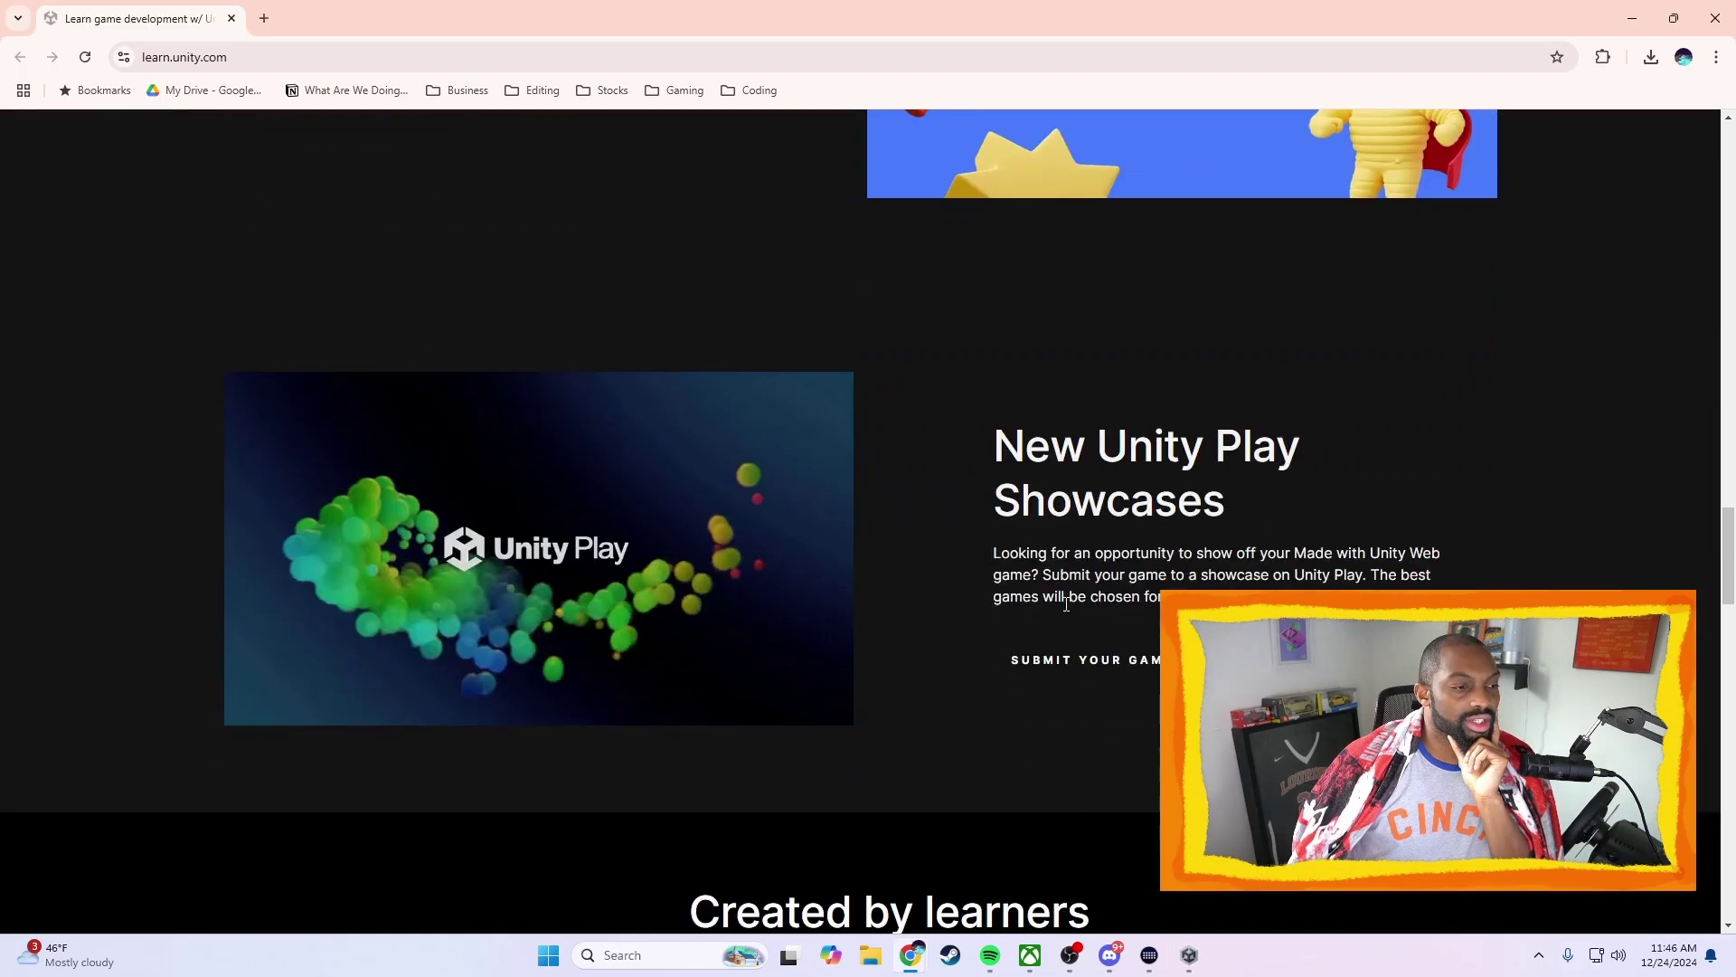
Look through the Unity Learn home page, examining the learning pathways, the featured tutorial and the interest topics
{"action": "scroll", "coordinate": [1288, 539], "scroll_direction": "down", "scroll_amount": 6}
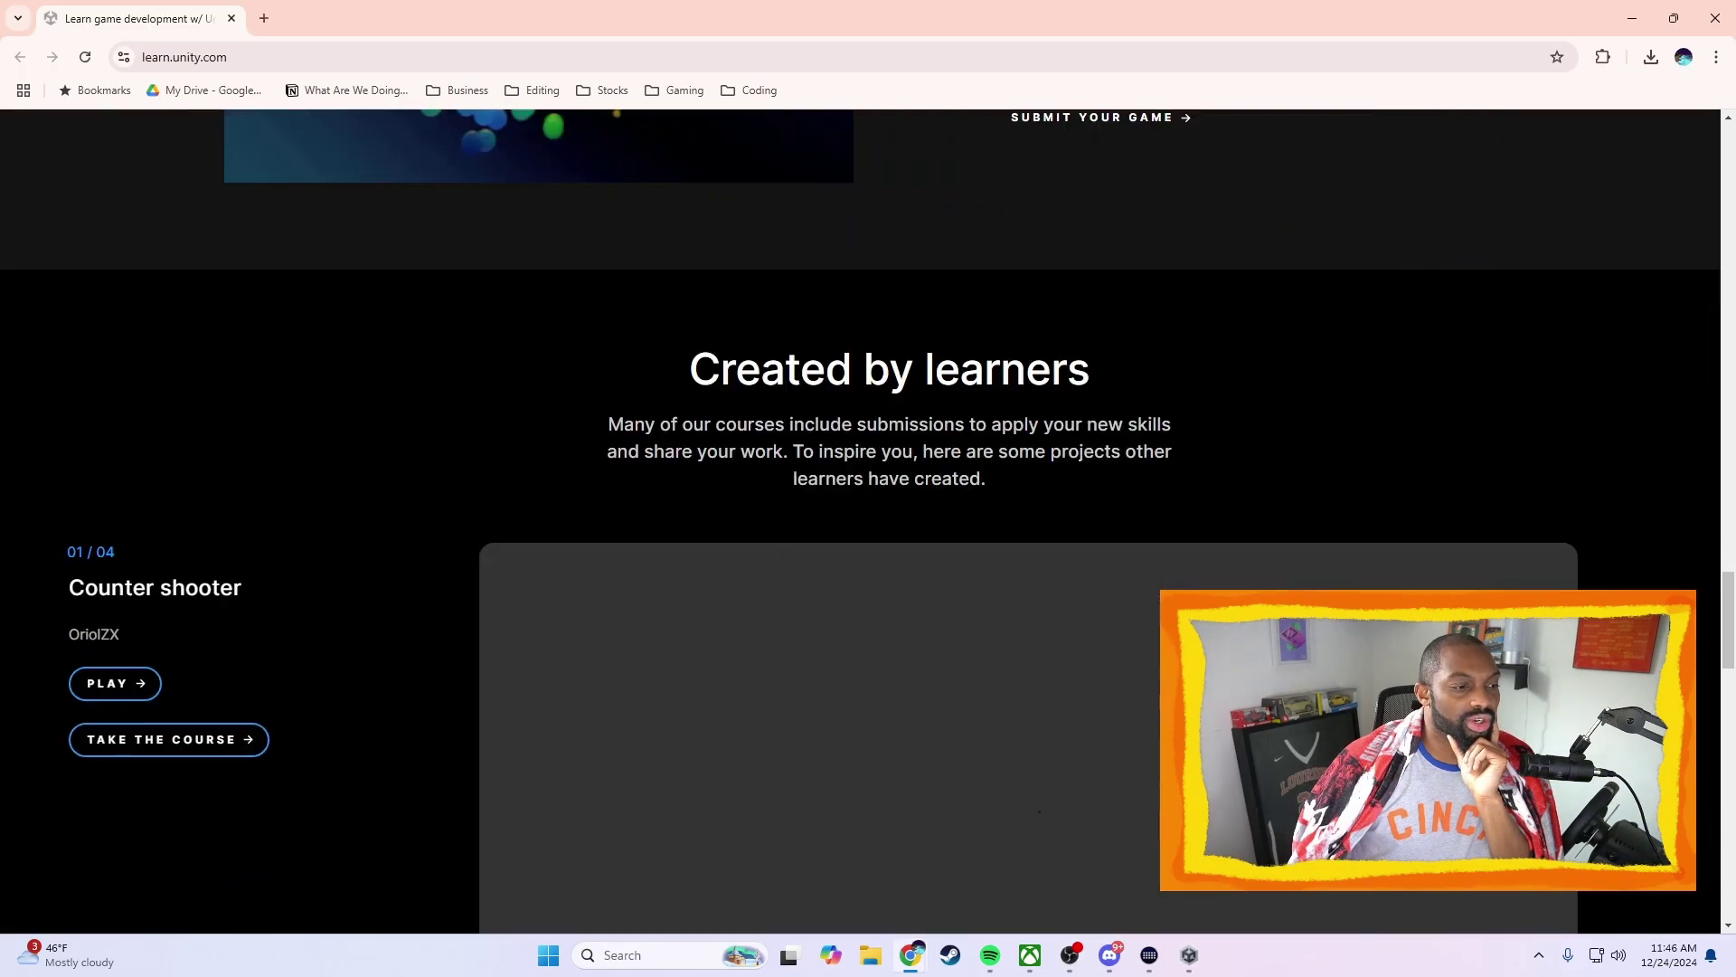
{"action": "scroll", "coordinate": [1287, 539], "scroll_direction": "up", "scroll_amount": 2}
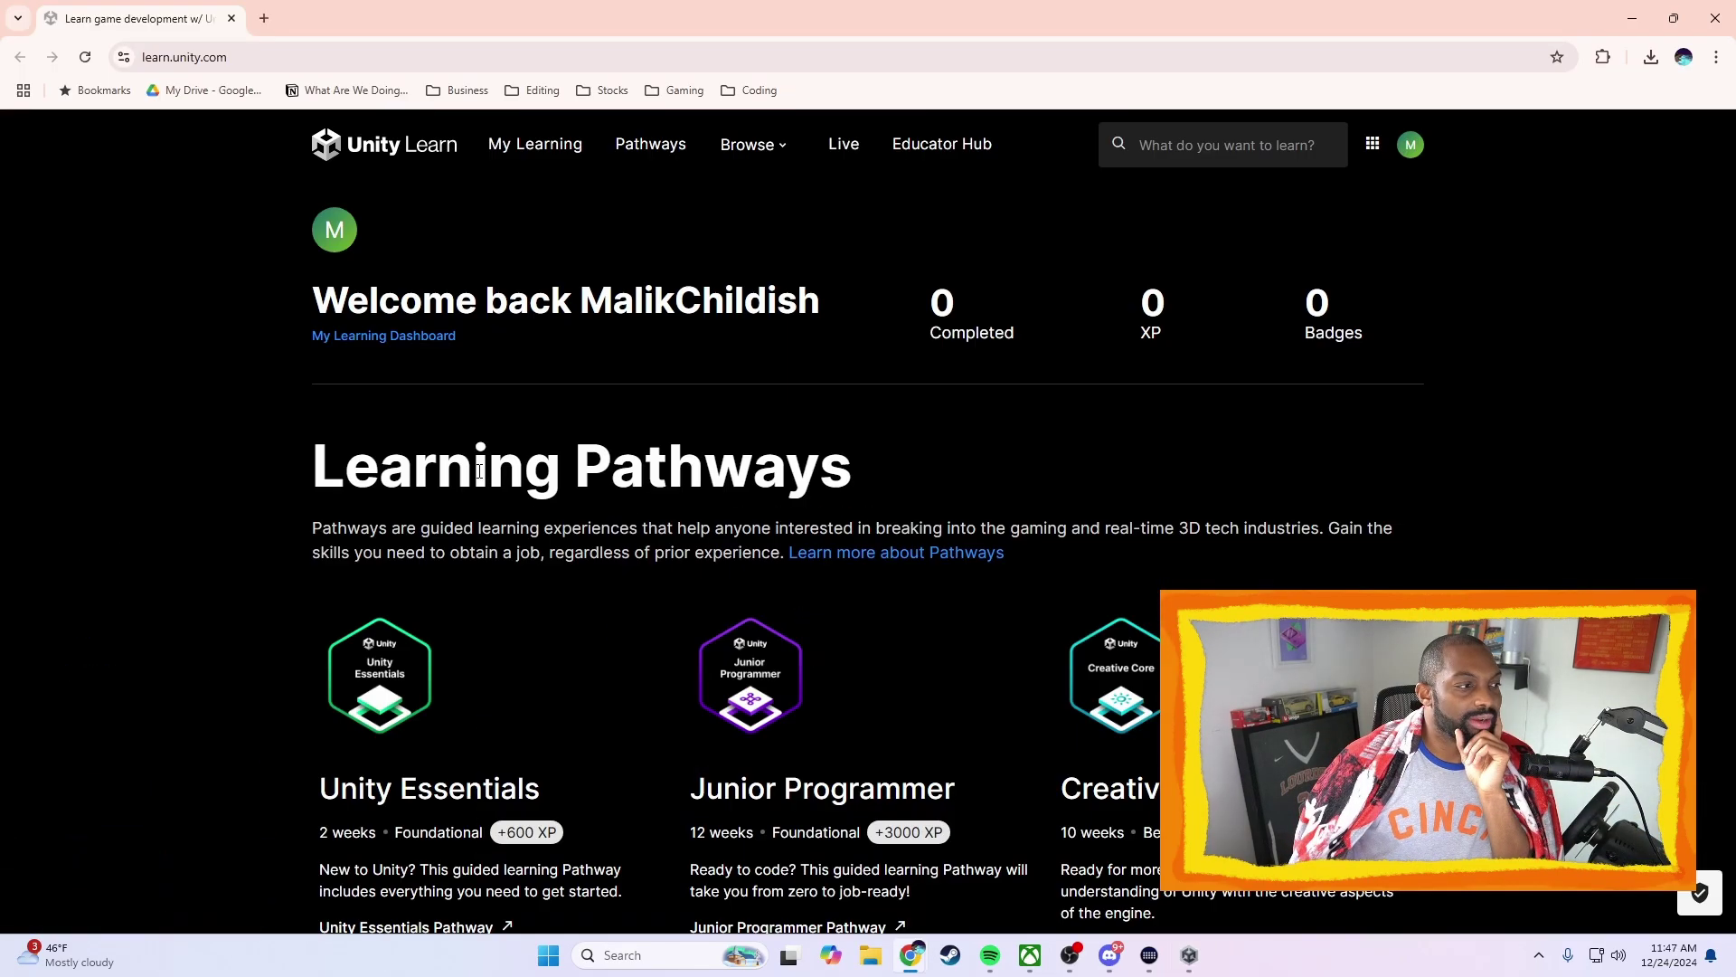
{"action": "scroll", "coordinate": [375, 488], "scroll_direction": "down", "scroll_amount": 4}
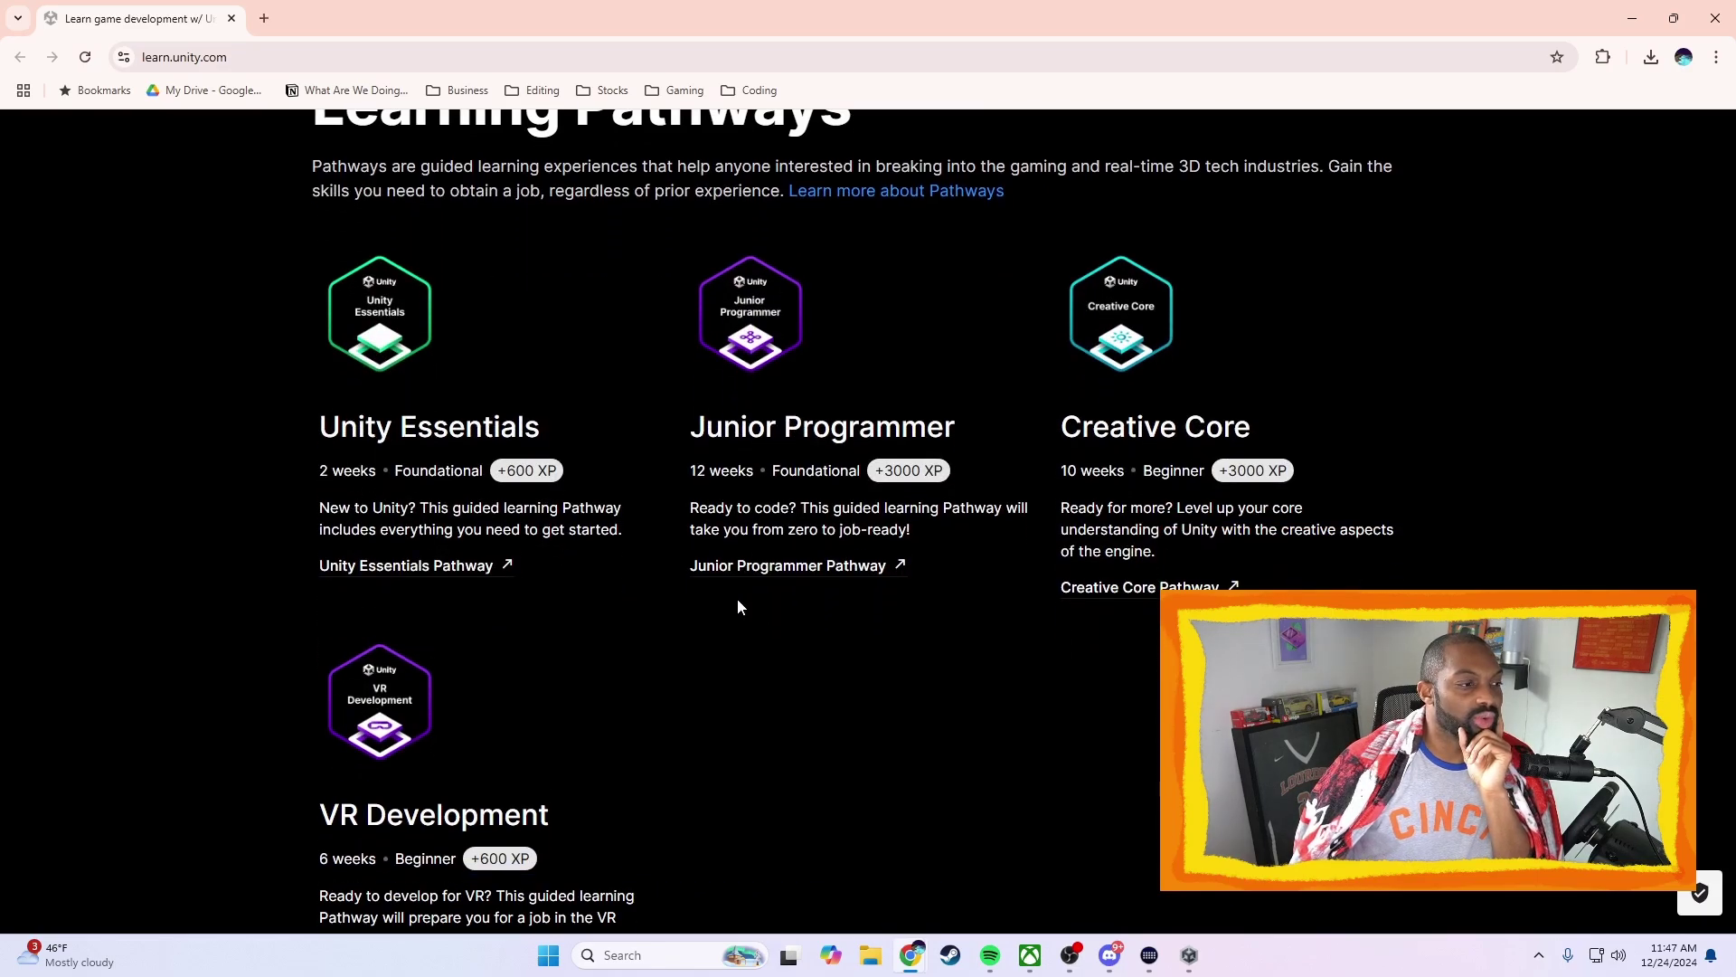
{"action": "scroll", "coordinate": [1121, 523], "scroll_direction": "down", "scroll_amount": 4}
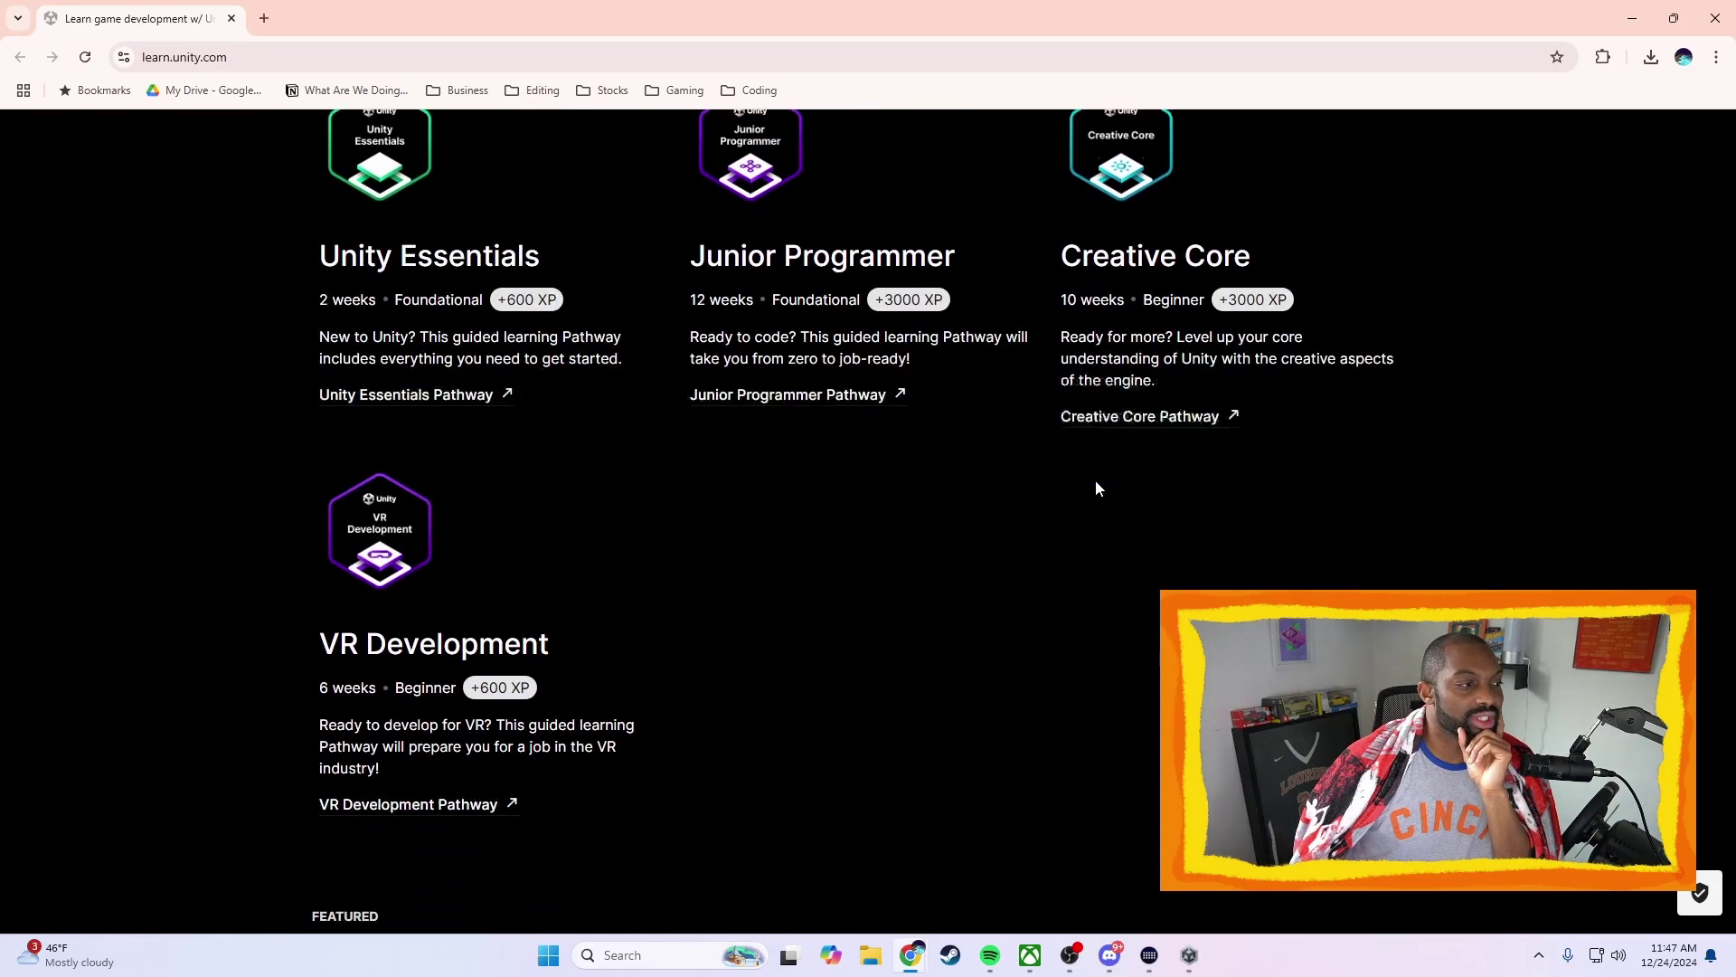
{"action": "scroll", "coordinate": [429, 655], "scroll_direction": "down", "scroll_amount": 5}
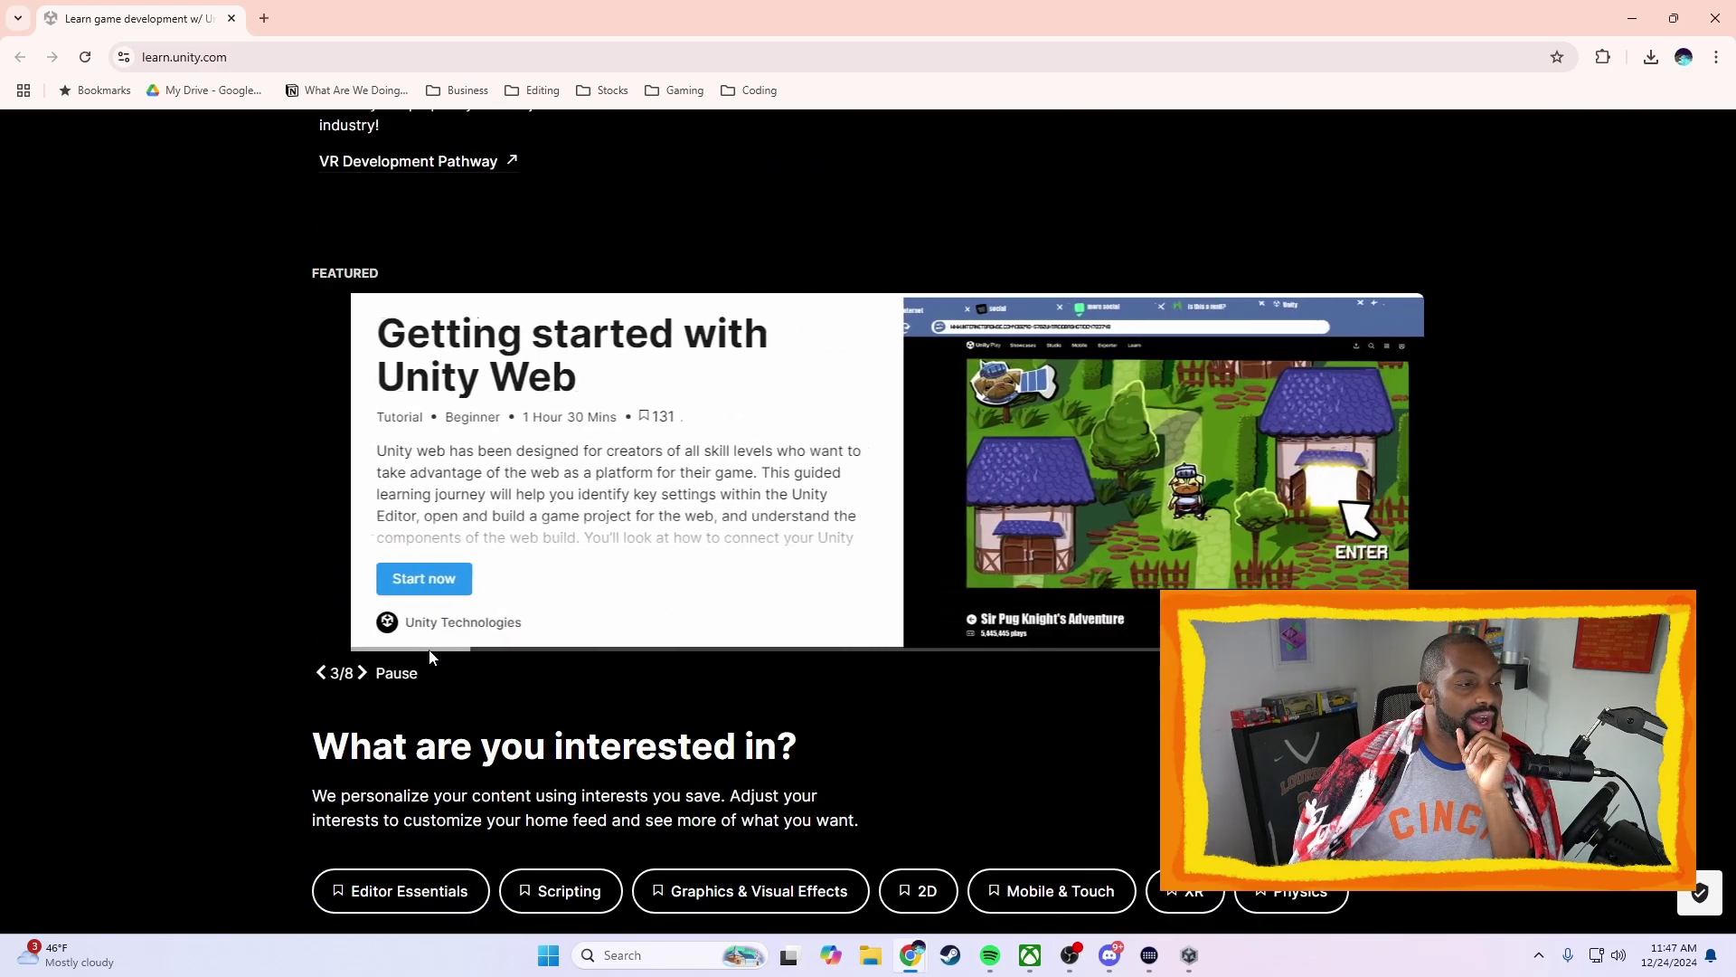
{"action": "scroll", "coordinate": [449, 694], "scroll_direction": "down", "scroll_amount": 1}
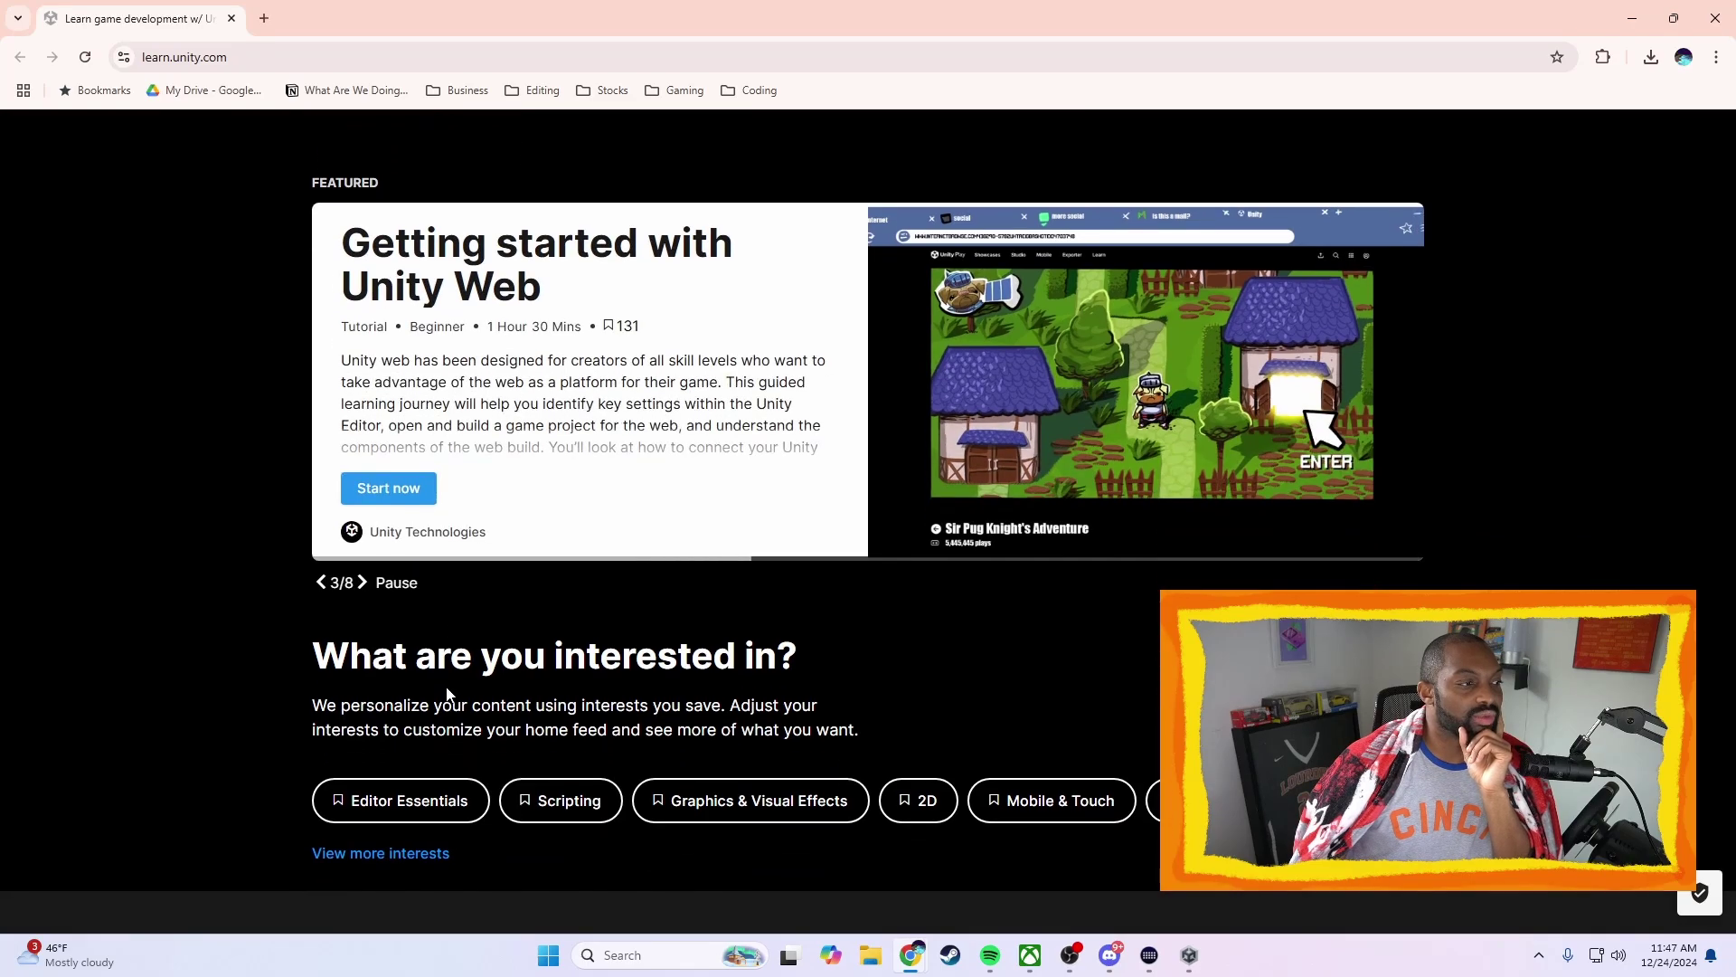
{"action": "scroll", "coordinate": [447, 693], "scroll_direction": "down", "scroll_amount": 2}
Open the Unity Essentials pathway page, review its content outline and start the pathway
{"action": "left_click", "coordinate": [447, 684]}
{"action": "scroll", "coordinate": [824, 687], "scroll_direction": "down", "scroll_amount": 9}
{"action": "scroll", "coordinate": [821, 703], "scroll_direction": "down", "scroll_amount": 1}
{"action": "scroll", "coordinate": [579, 539], "scroll_direction": "up", "scroll_amount": 10}
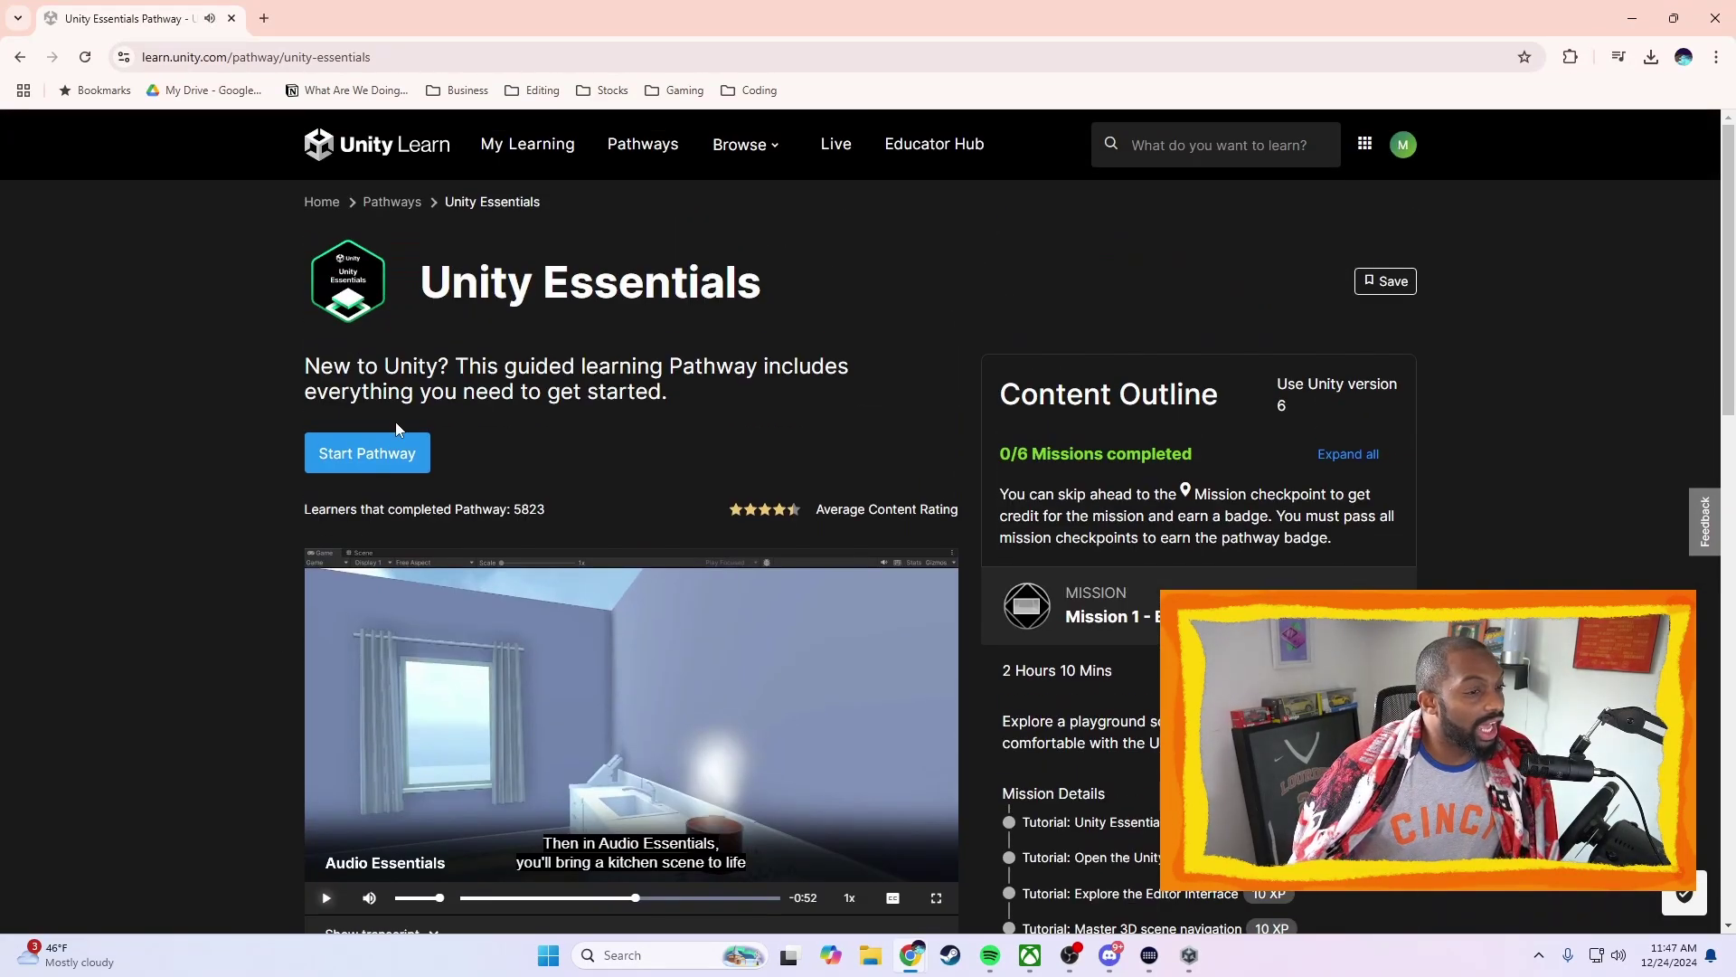
{"action": "left_click", "coordinate": [406, 452]}
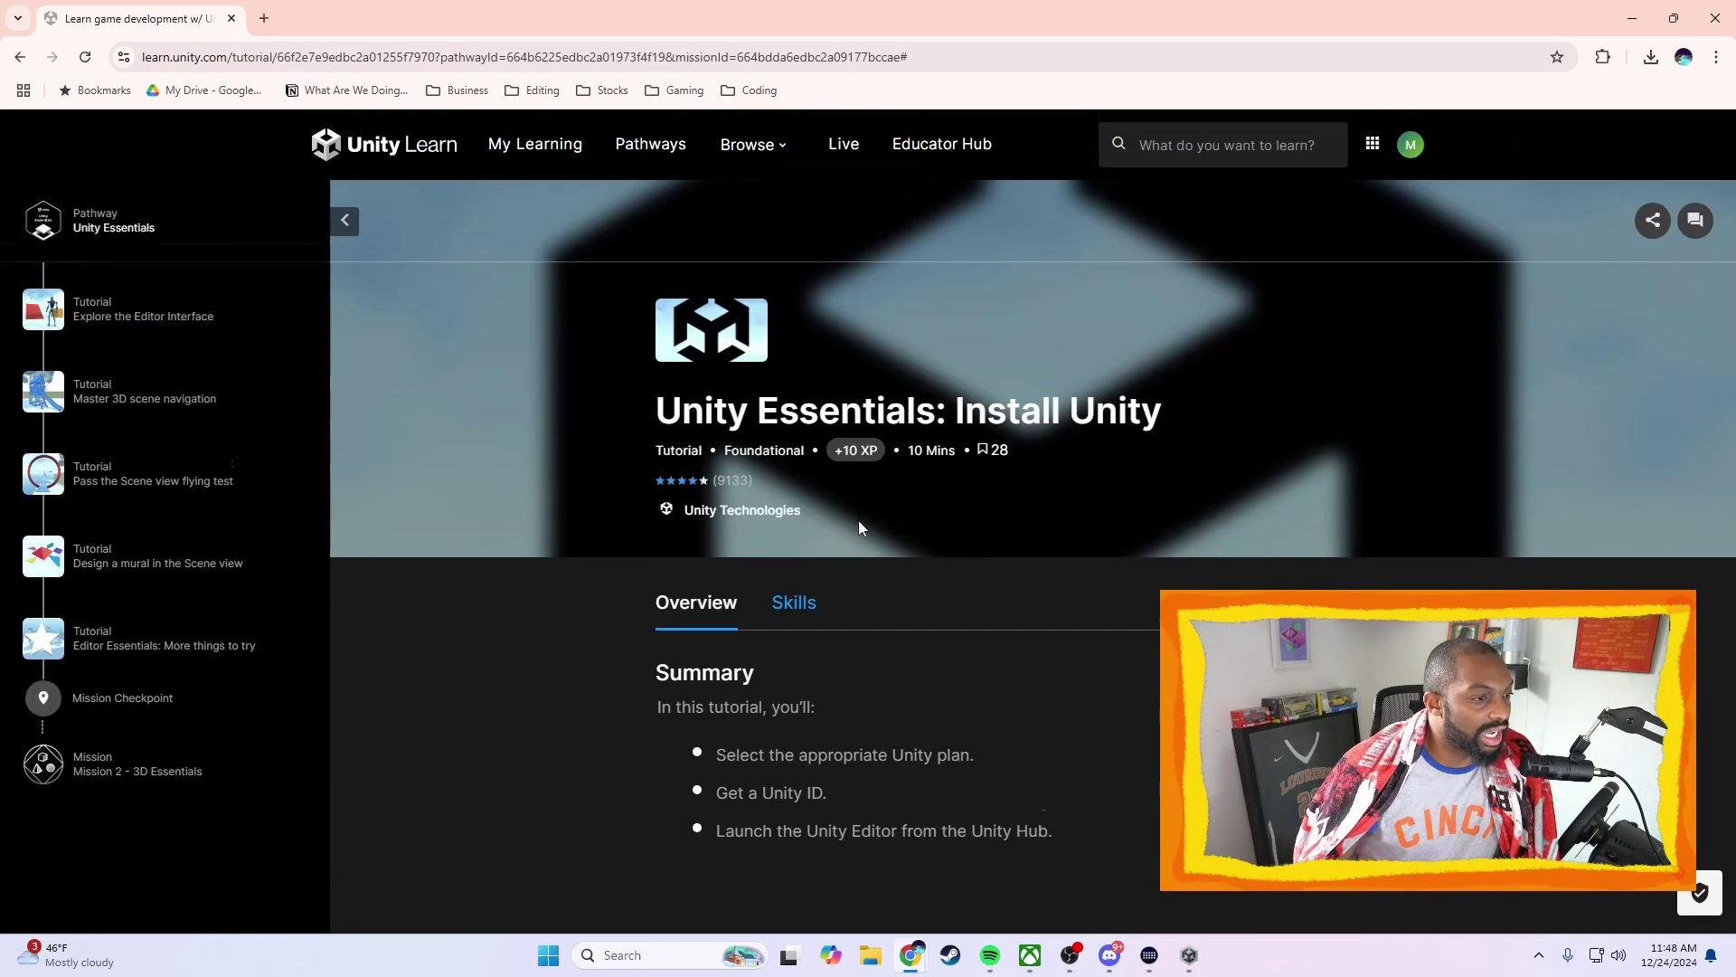
Play the Pathway overview video in the Install Unity tutorial and skim the surrounding page
{"action": "scroll", "coordinate": [859, 529], "scroll_direction": "down", "scroll_amount": 10}
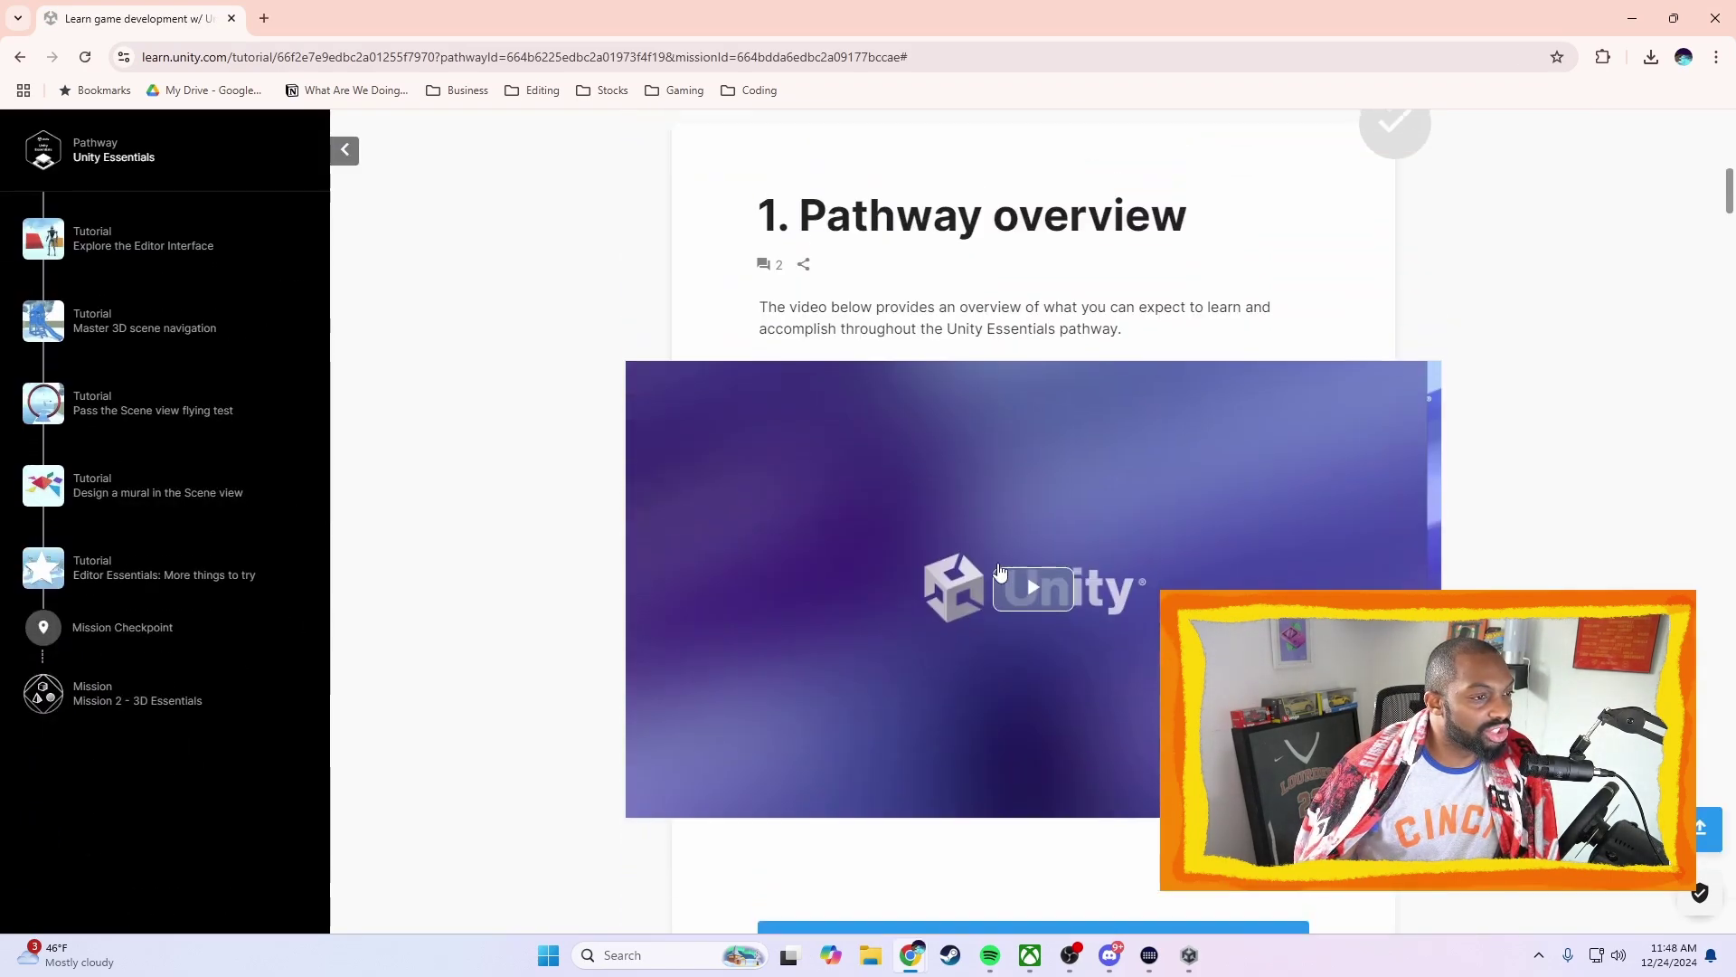
{"action": "left_click", "coordinate": [1103, 600]}
{"action": "scroll", "coordinate": [1492, 488], "scroll_direction": "down", "scroll_amount": 5}
{"action": "scroll", "coordinate": [1589, 565], "scroll_direction": "up", "scroll_amount": 8}
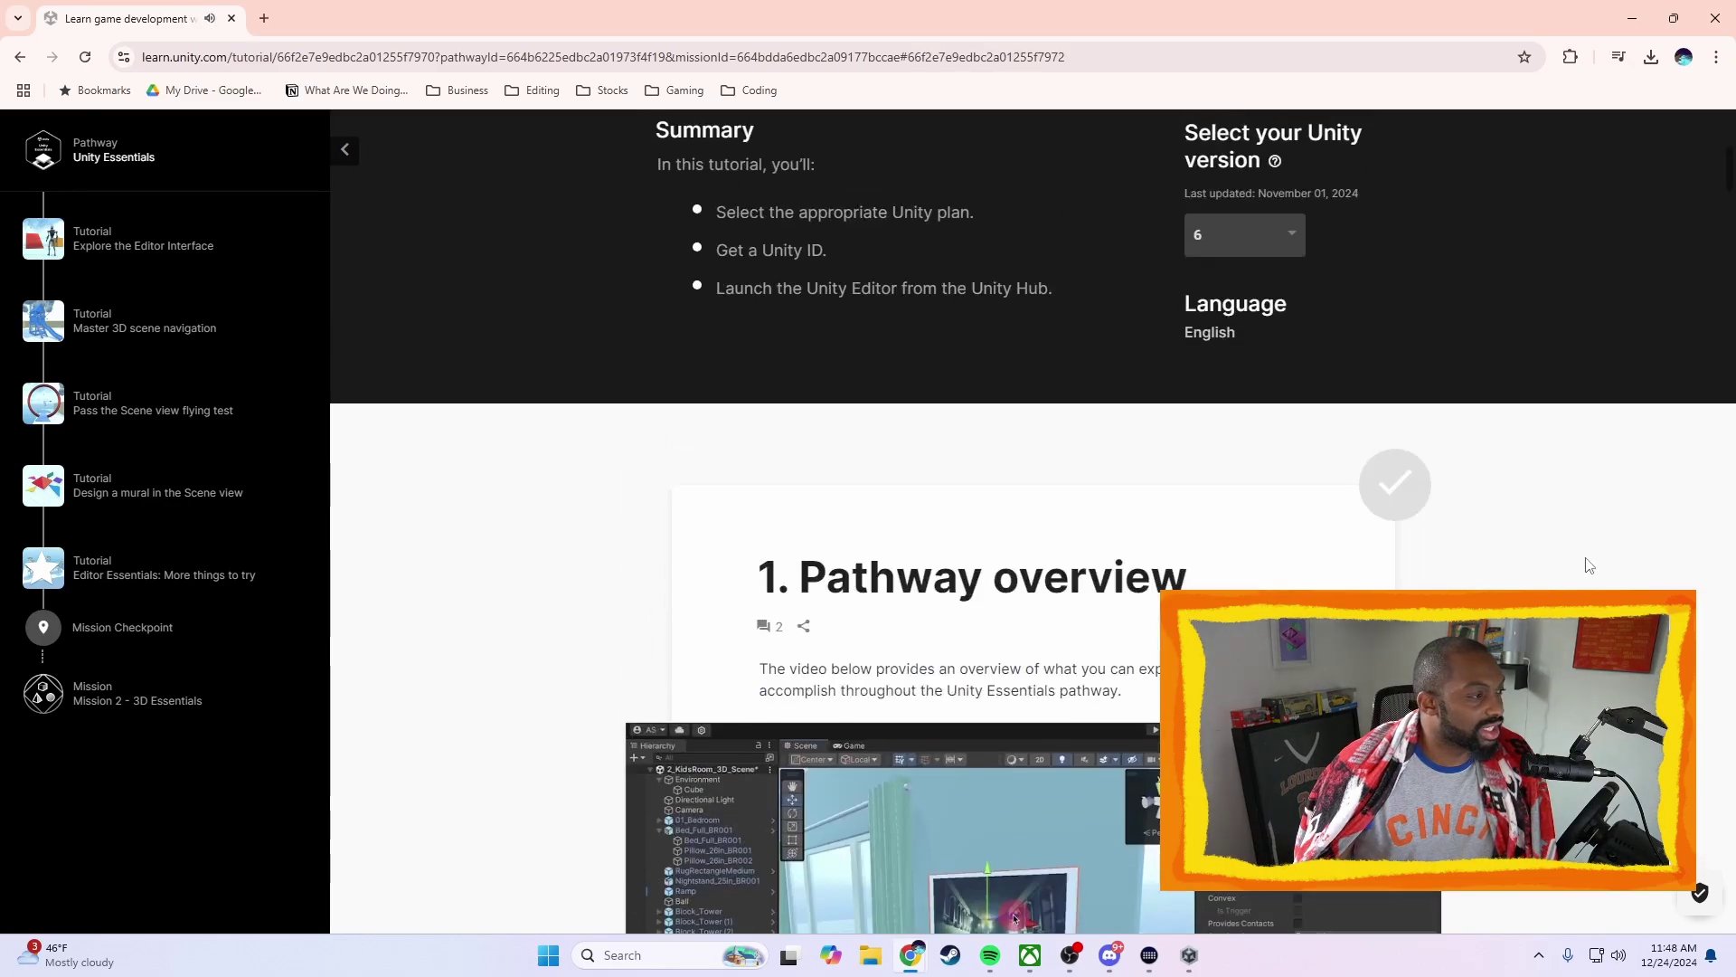
{"action": "scroll", "coordinate": [1589, 566], "scroll_direction": "down", "scroll_amount": 2}
{"action": "scroll", "coordinate": [1529, 347], "scroll_direction": "down", "scroll_amount": 2}
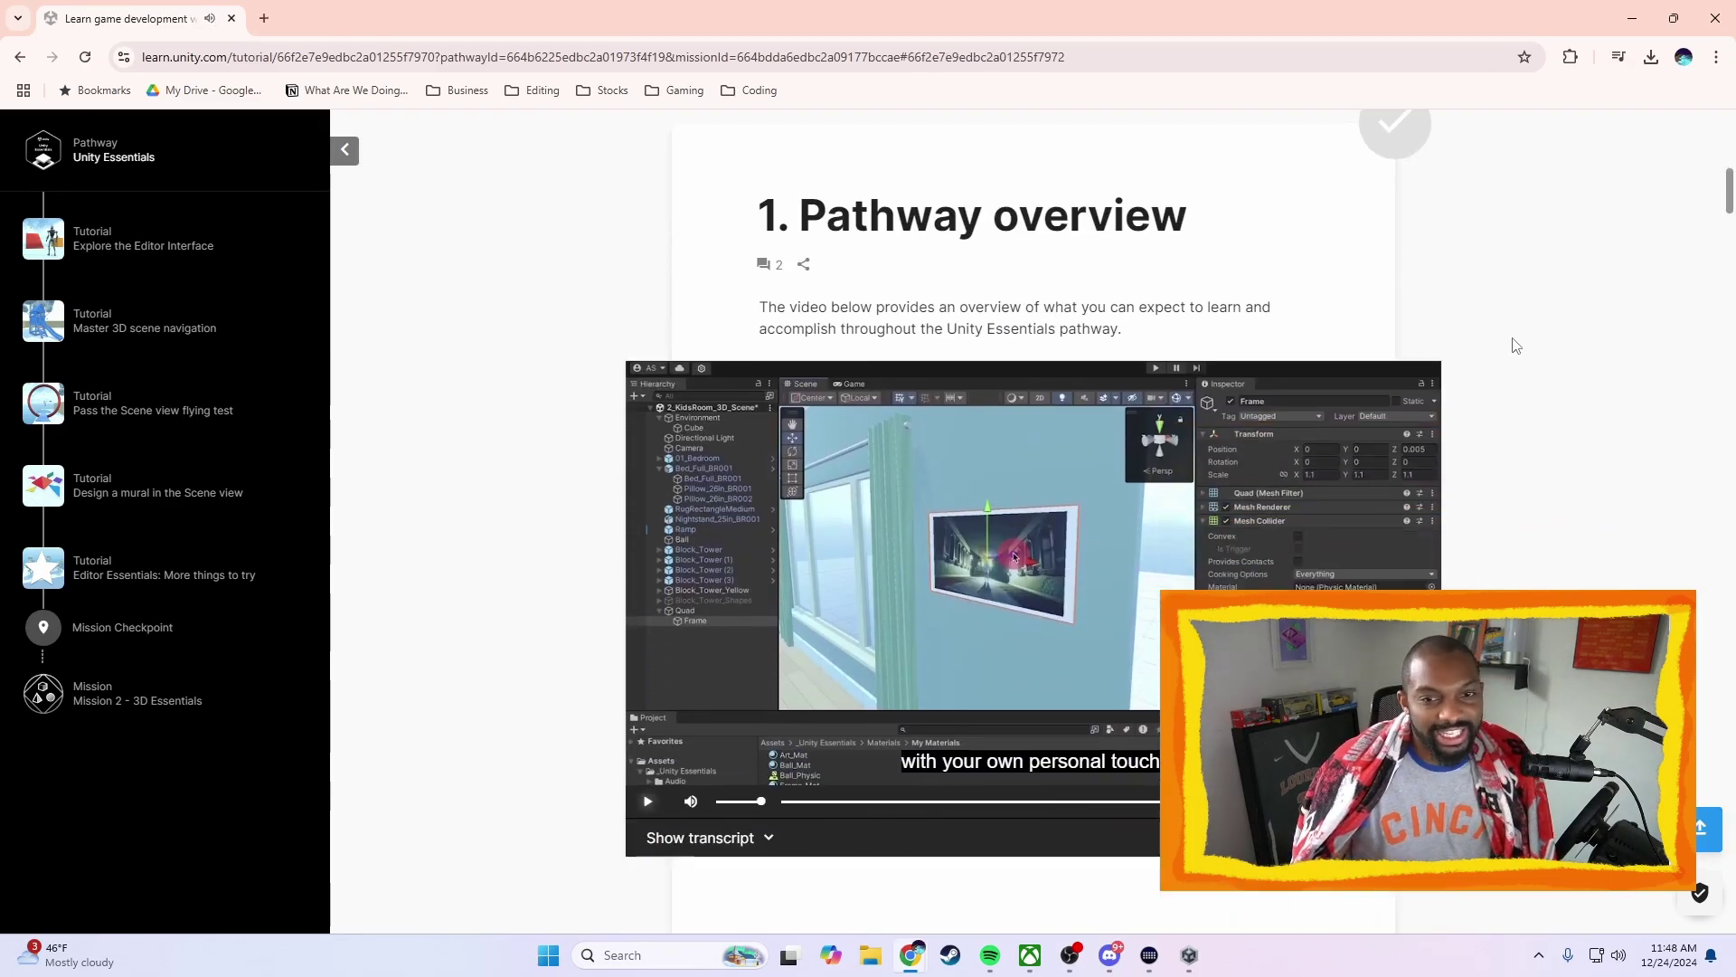
Switch to Unity Hub and look through its featured, recommended and downloaded learning content
{"action": "left_click", "coordinate": [1632, 18]}
{"action": "scroll", "coordinate": [1071, 880], "scroll_direction": "down", "scroll_amount": 3}
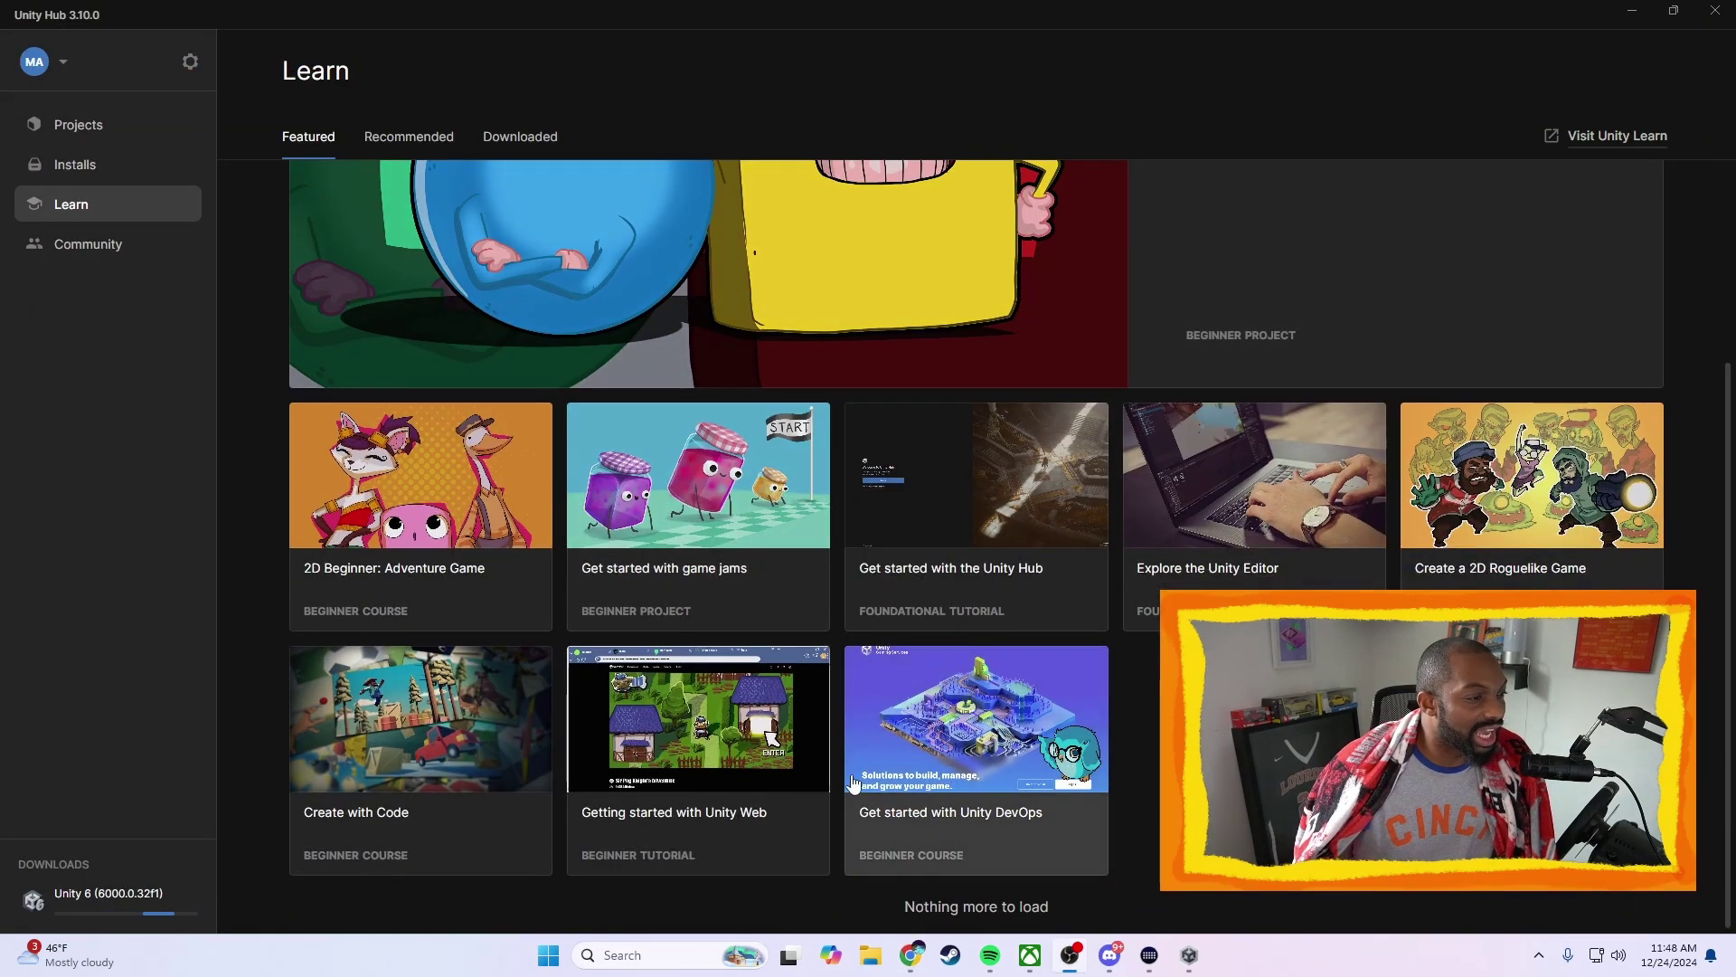
{"action": "scroll", "coordinate": [931, 800], "scroll_direction": "up", "scroll_amount": 3}
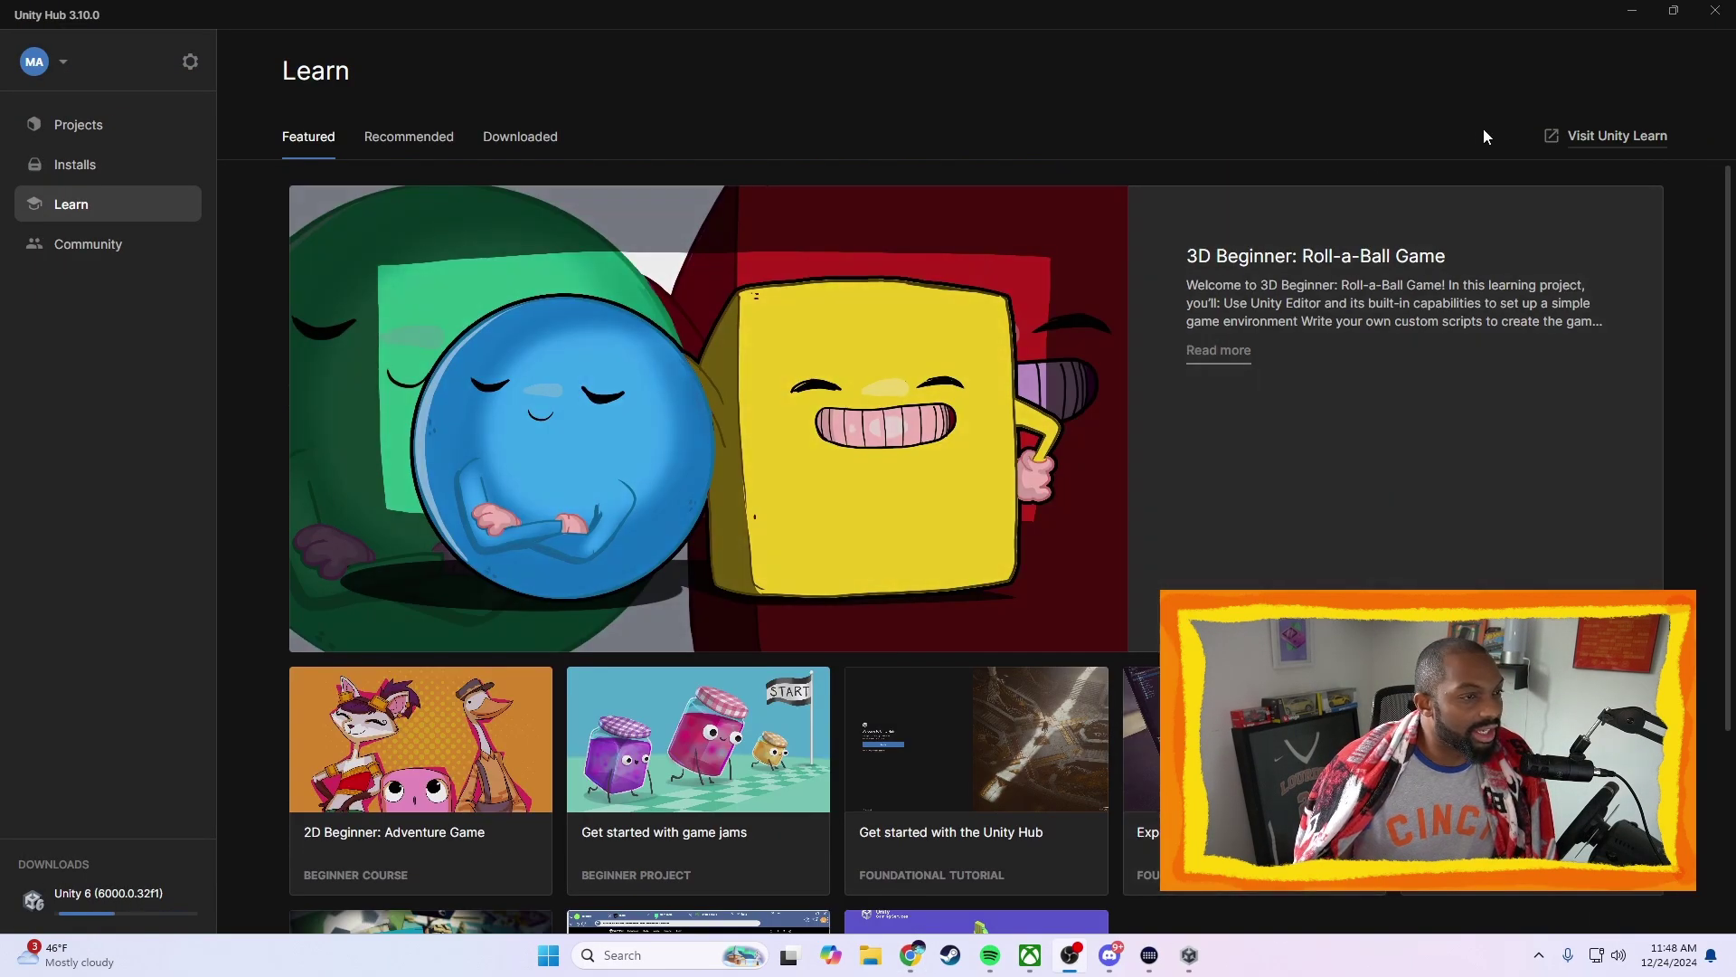
{"action": "left_click", "coordinate": [407, 135]}
{"action": "left_click", "coordinate": [529, 137]}
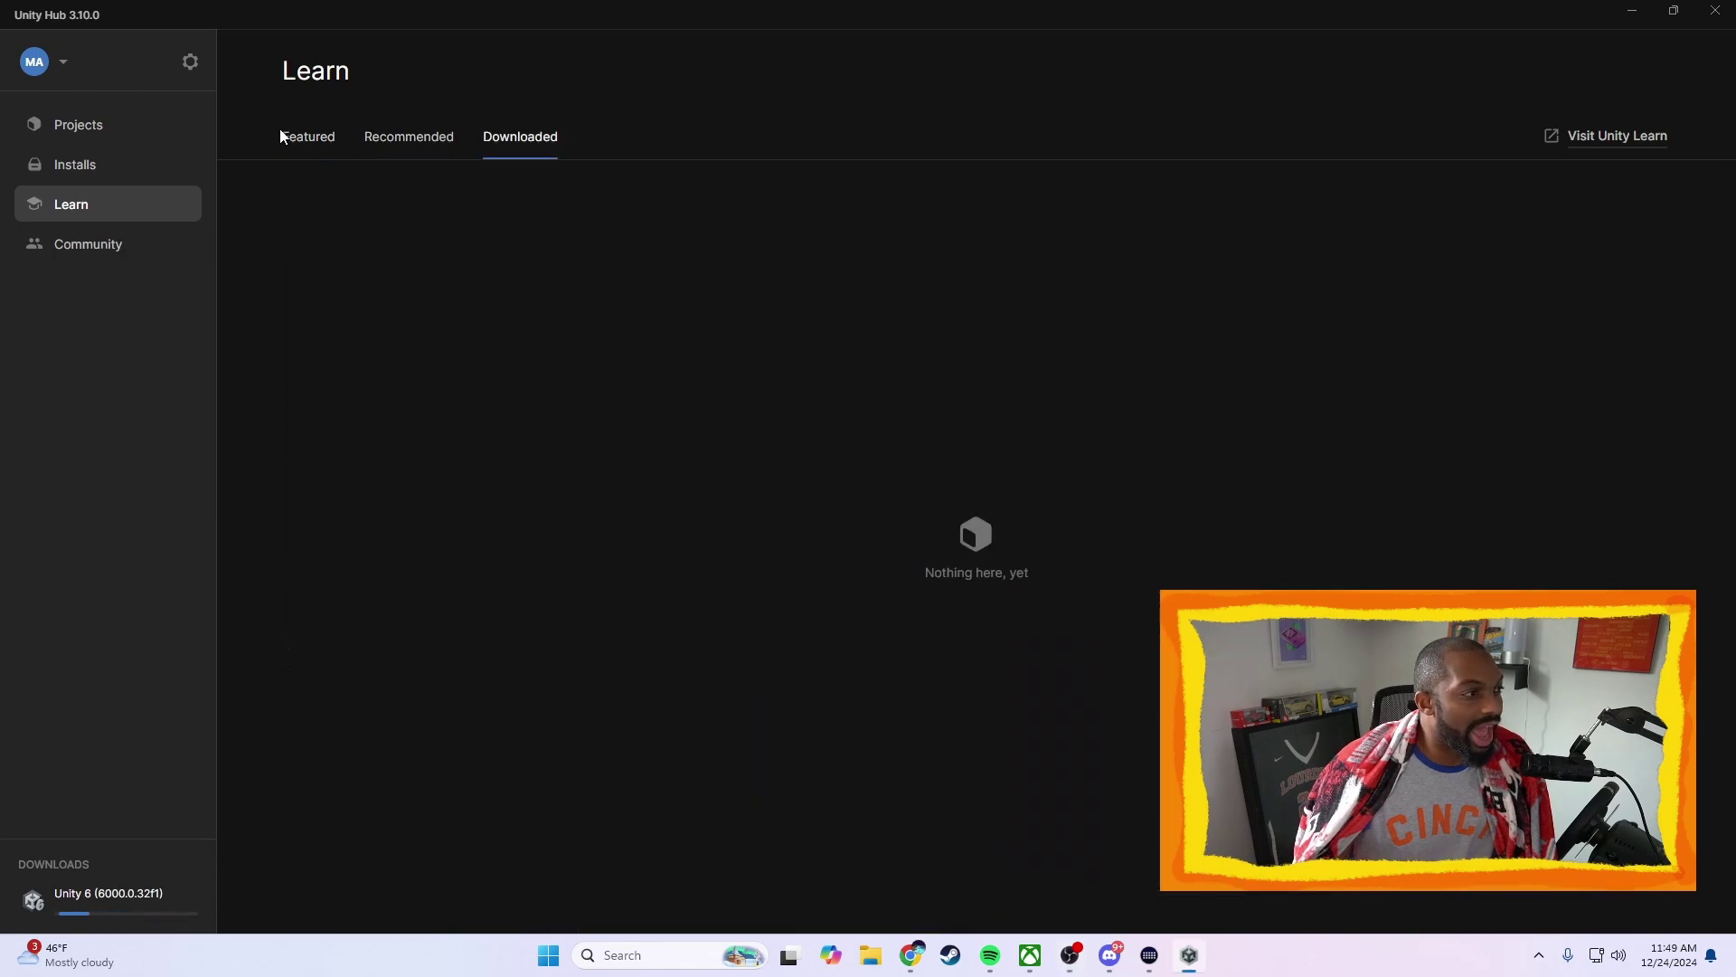
{"action": "left_click", "coordinate": [281, 136]}
Visit the Unity Learn website and remove the English language filter from the "Apps" search results
{"action": "left_click", "coordinate": [1561, 134]}
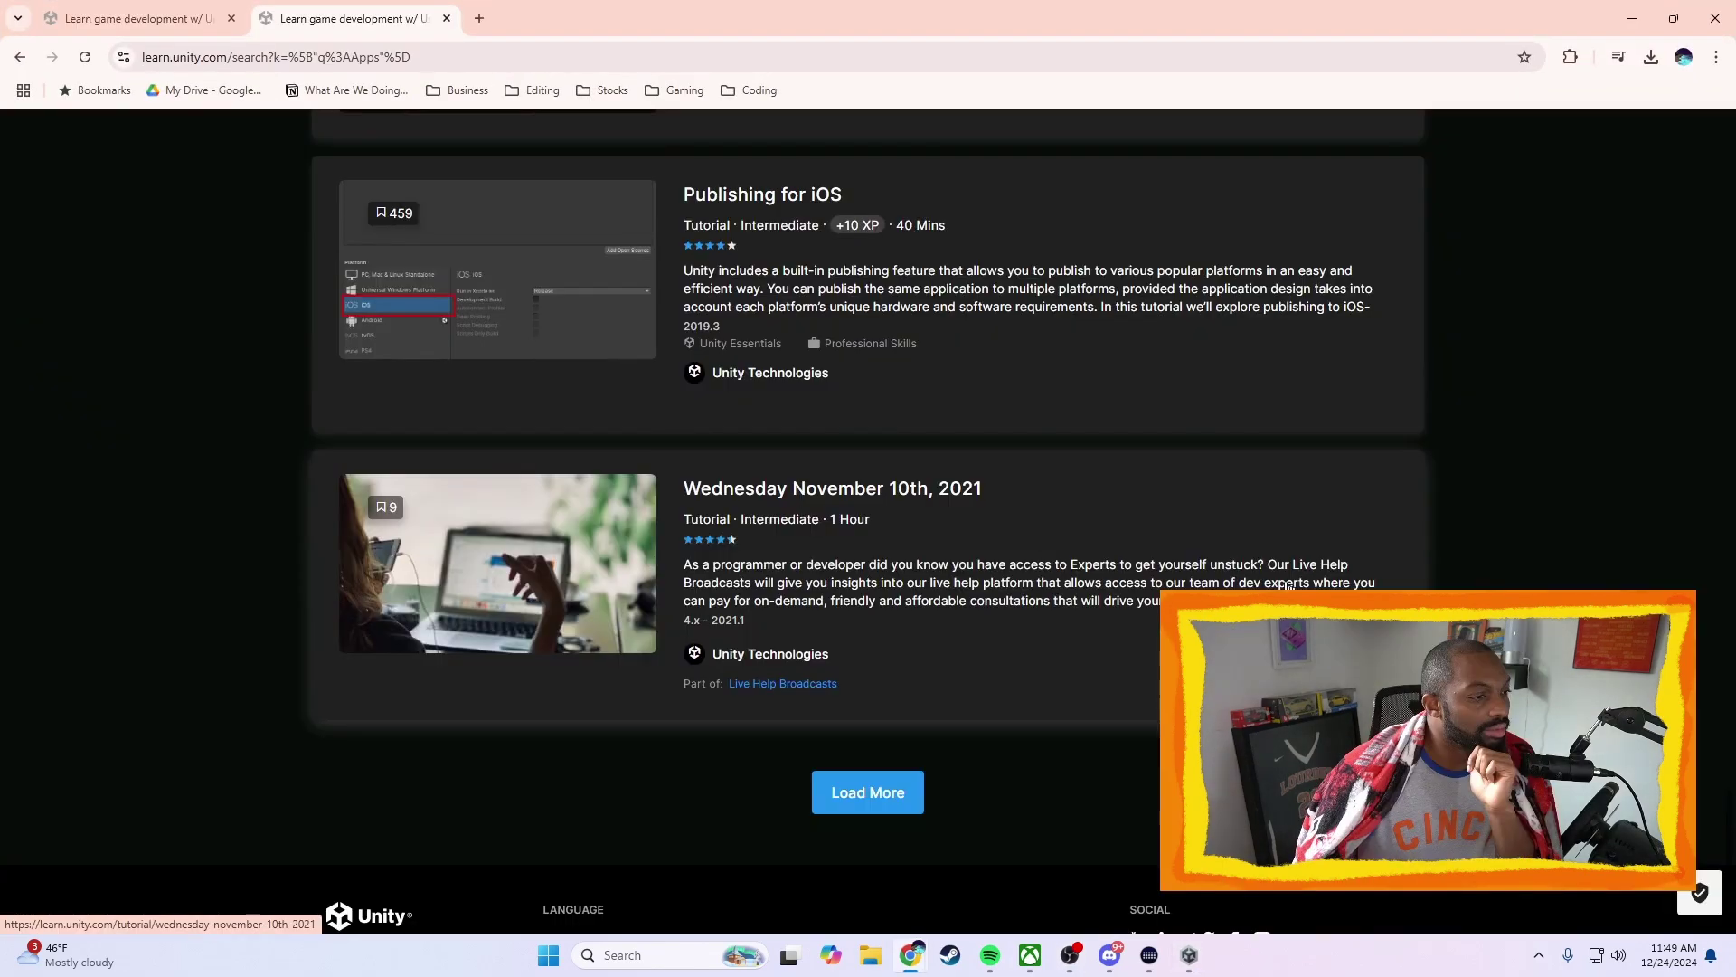
{"action": "scroll", "coordinate": [1288, 586], "scroll_direction": "up", "scroll_amount": 15}
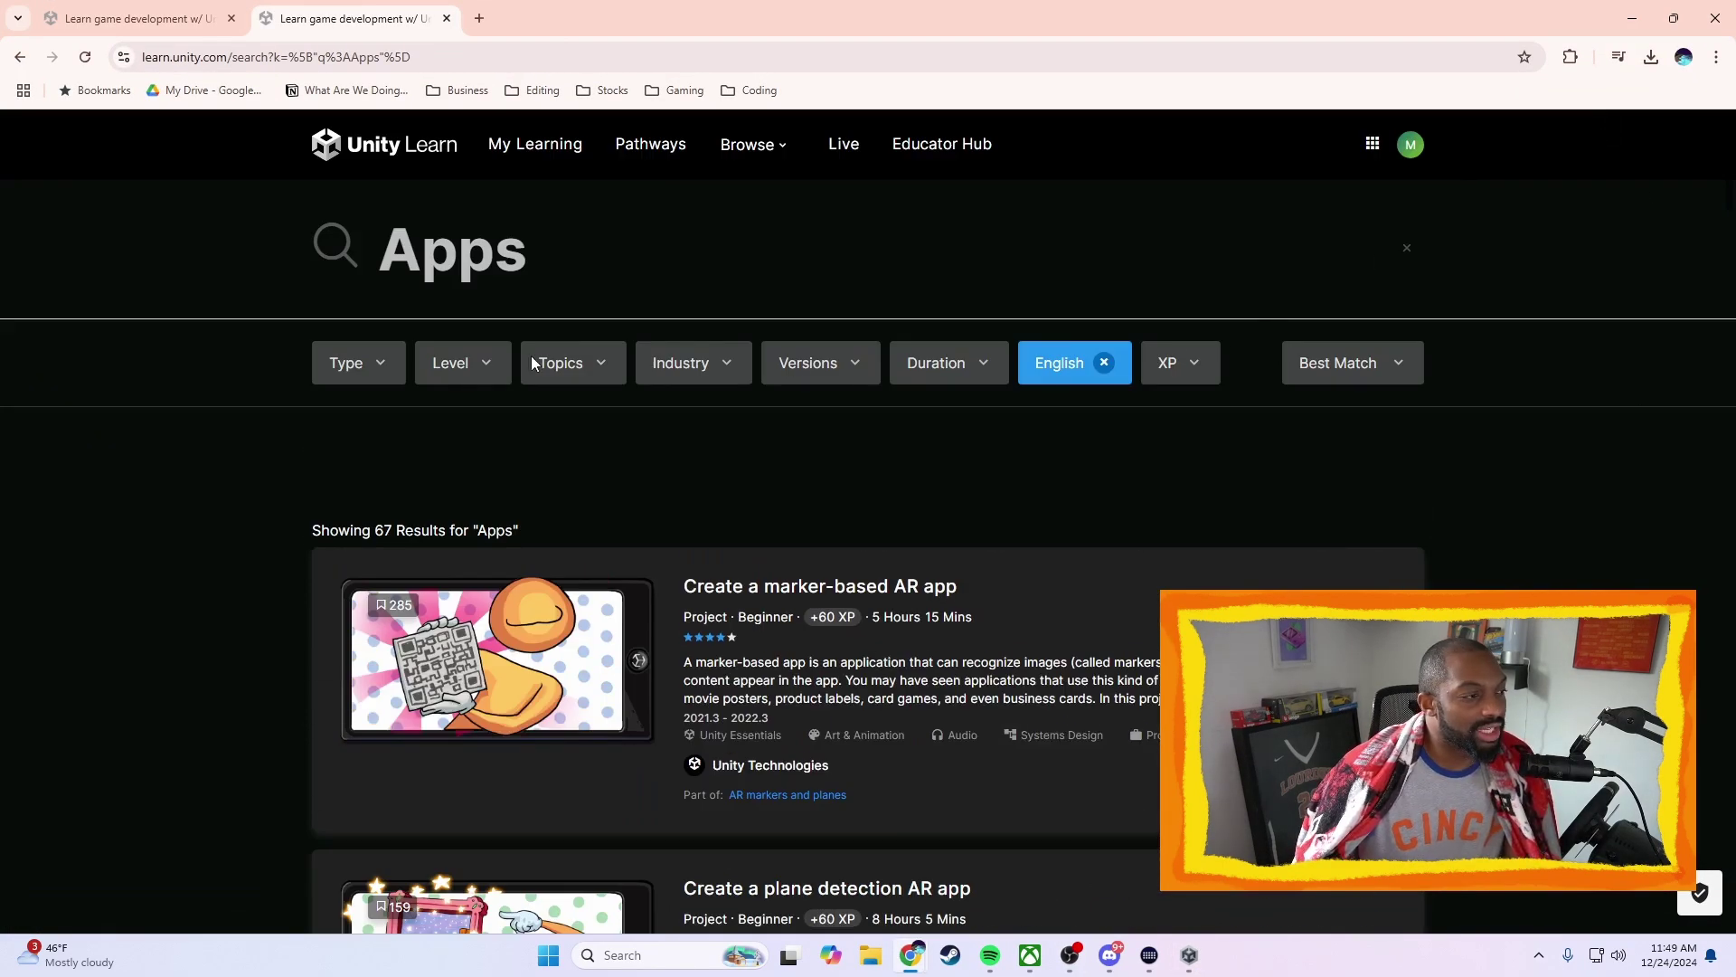
{"action": "left_click", "coordinate": [1098, 363]}
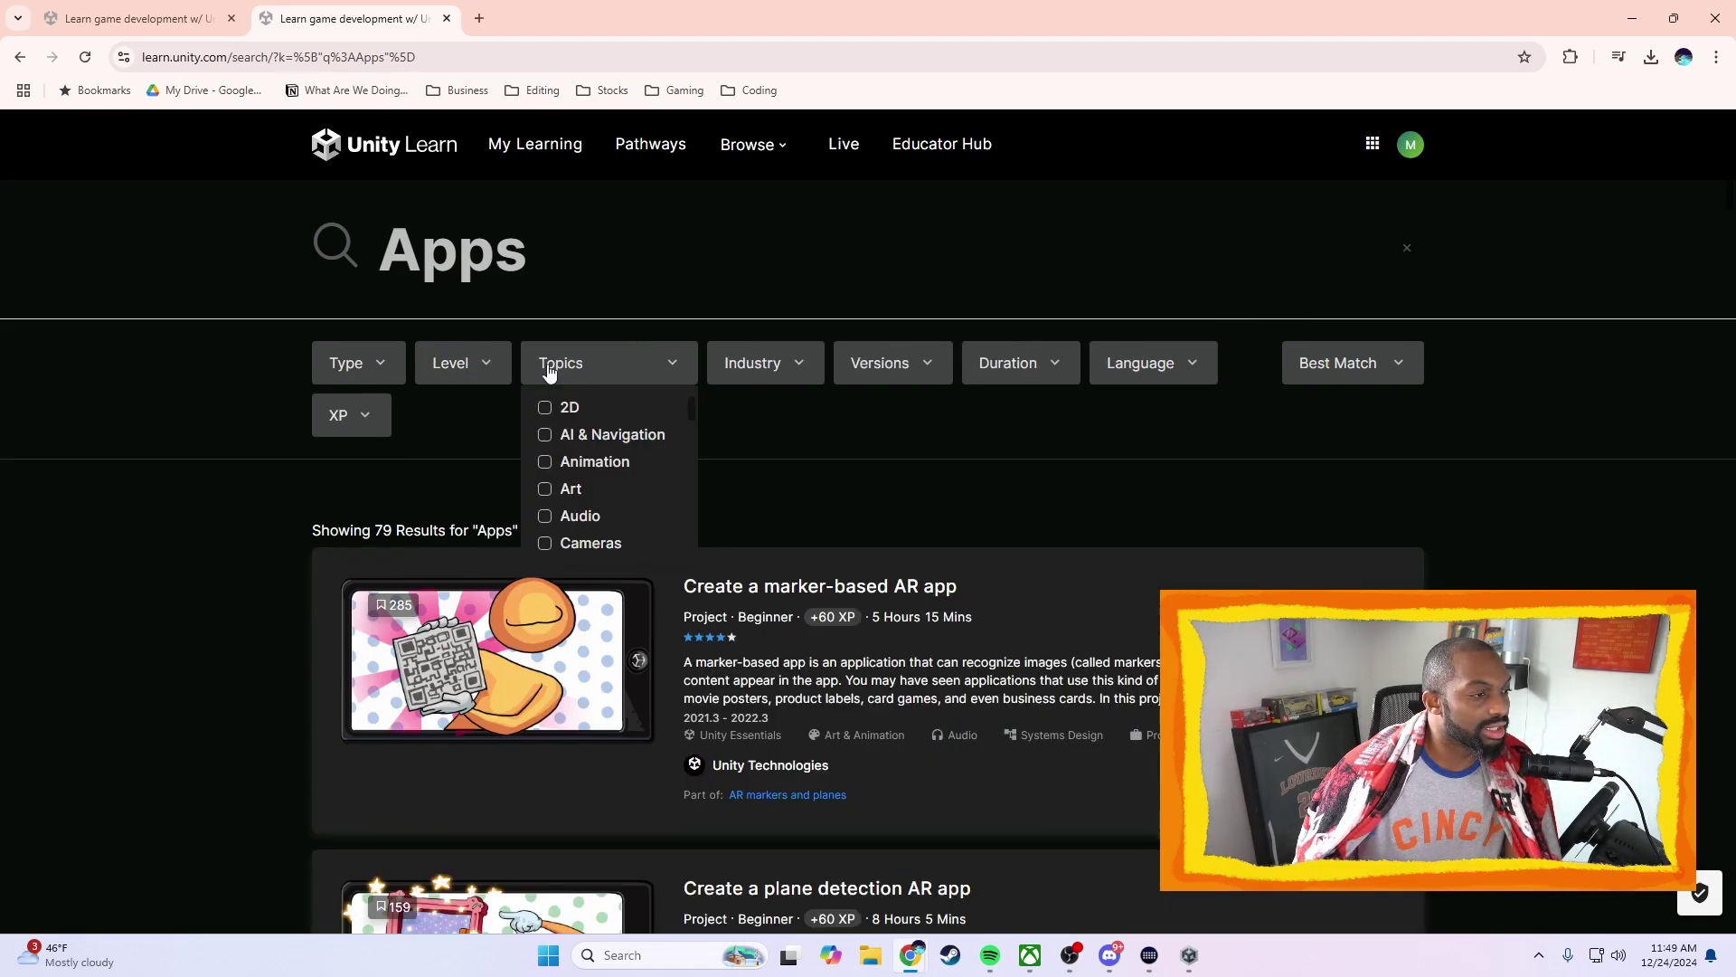
Look through the available Topics filter options for the "Apps" search results
{"action": "mouse_move", "coordinate": [555, 376]}
{"action": "scroll", "coordinate": [600, 497], "scroll_direction": "down", "scroll_amount": 5}
{"action": "scroll", "coordinate": [617, 504], "scroll_direction": "down", "scroll_amount": 3}
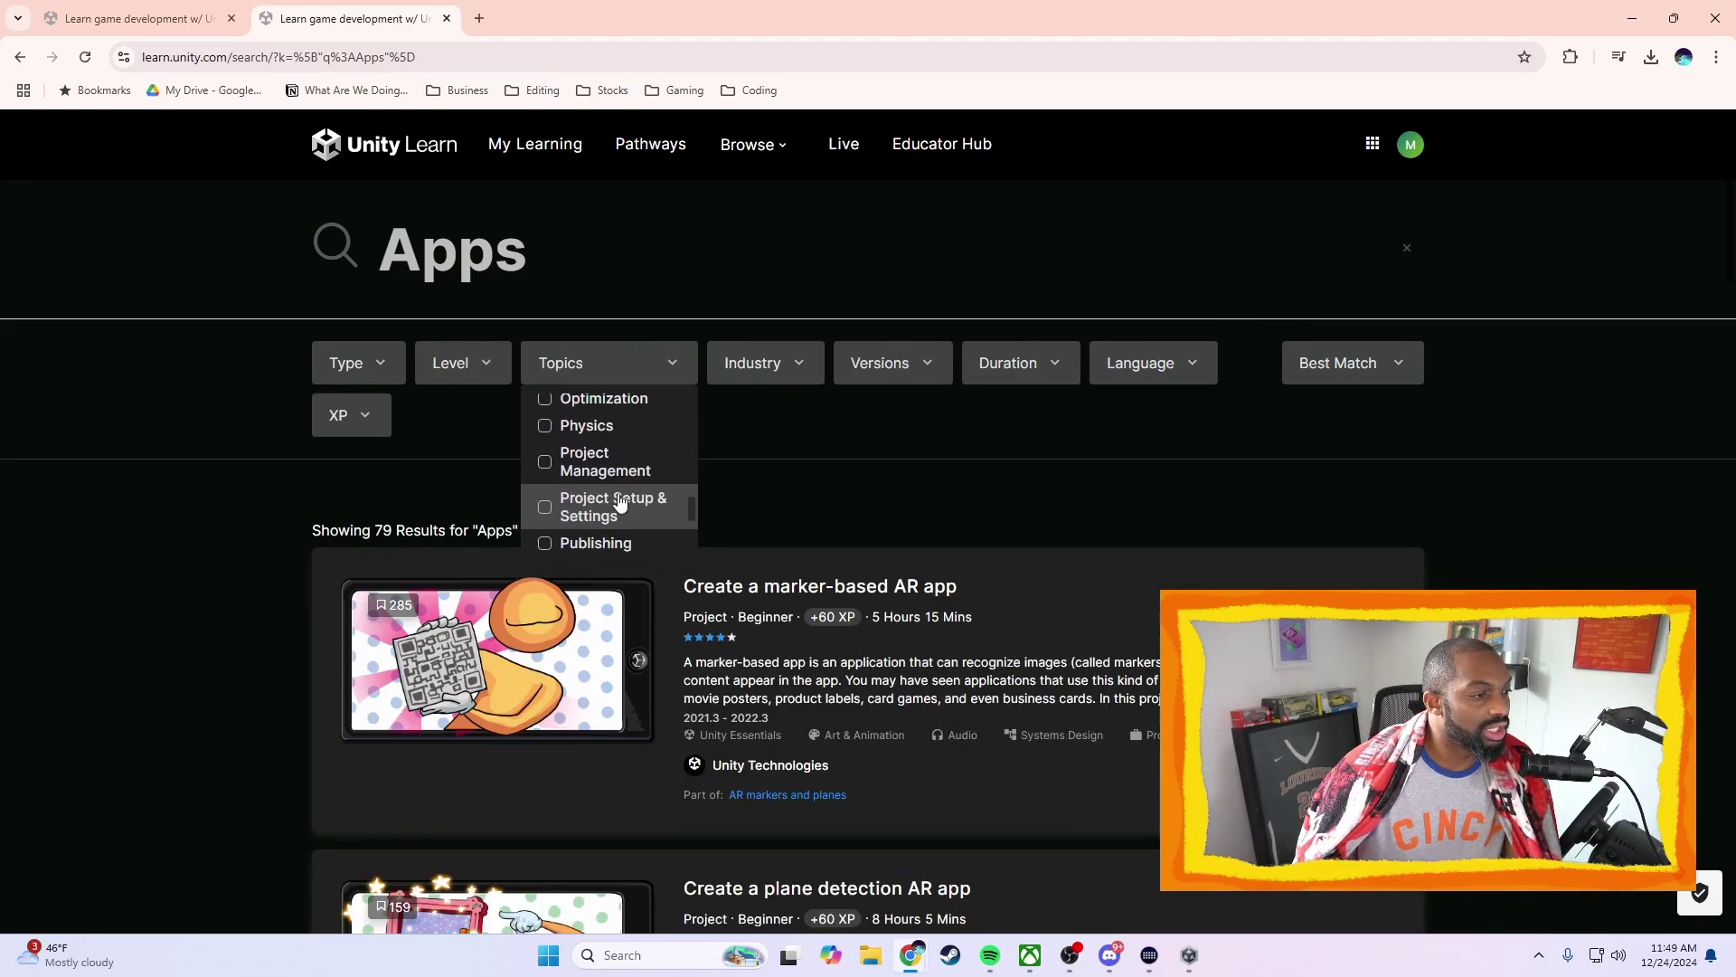
{"action": "scroll", "coordinate": [872, 464], "scroll_direction": "down", "scroll_amount": 1}
{"action": "scroll", "coordinate": [970, 276], "scroll_direction": "down", "scroll_amount": 20}
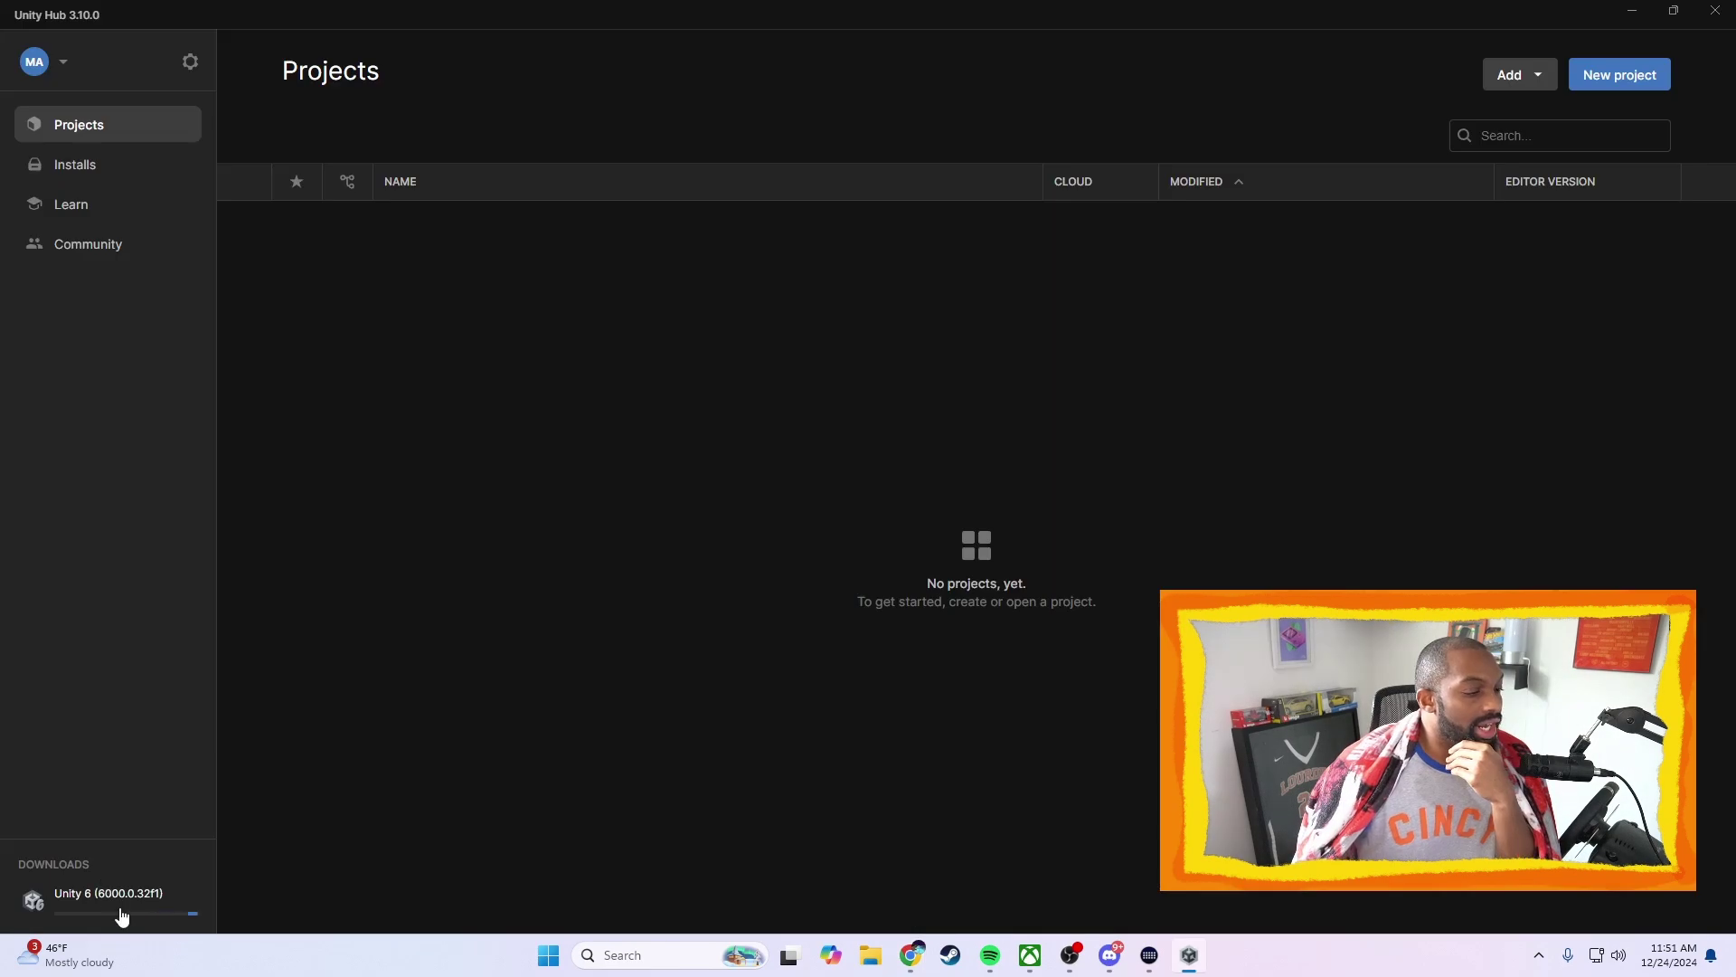
Check the installation progress of Unity 6 and its components in the Unity Hub downloads
{"action": "left_click", "coordinate": [123, 916]}
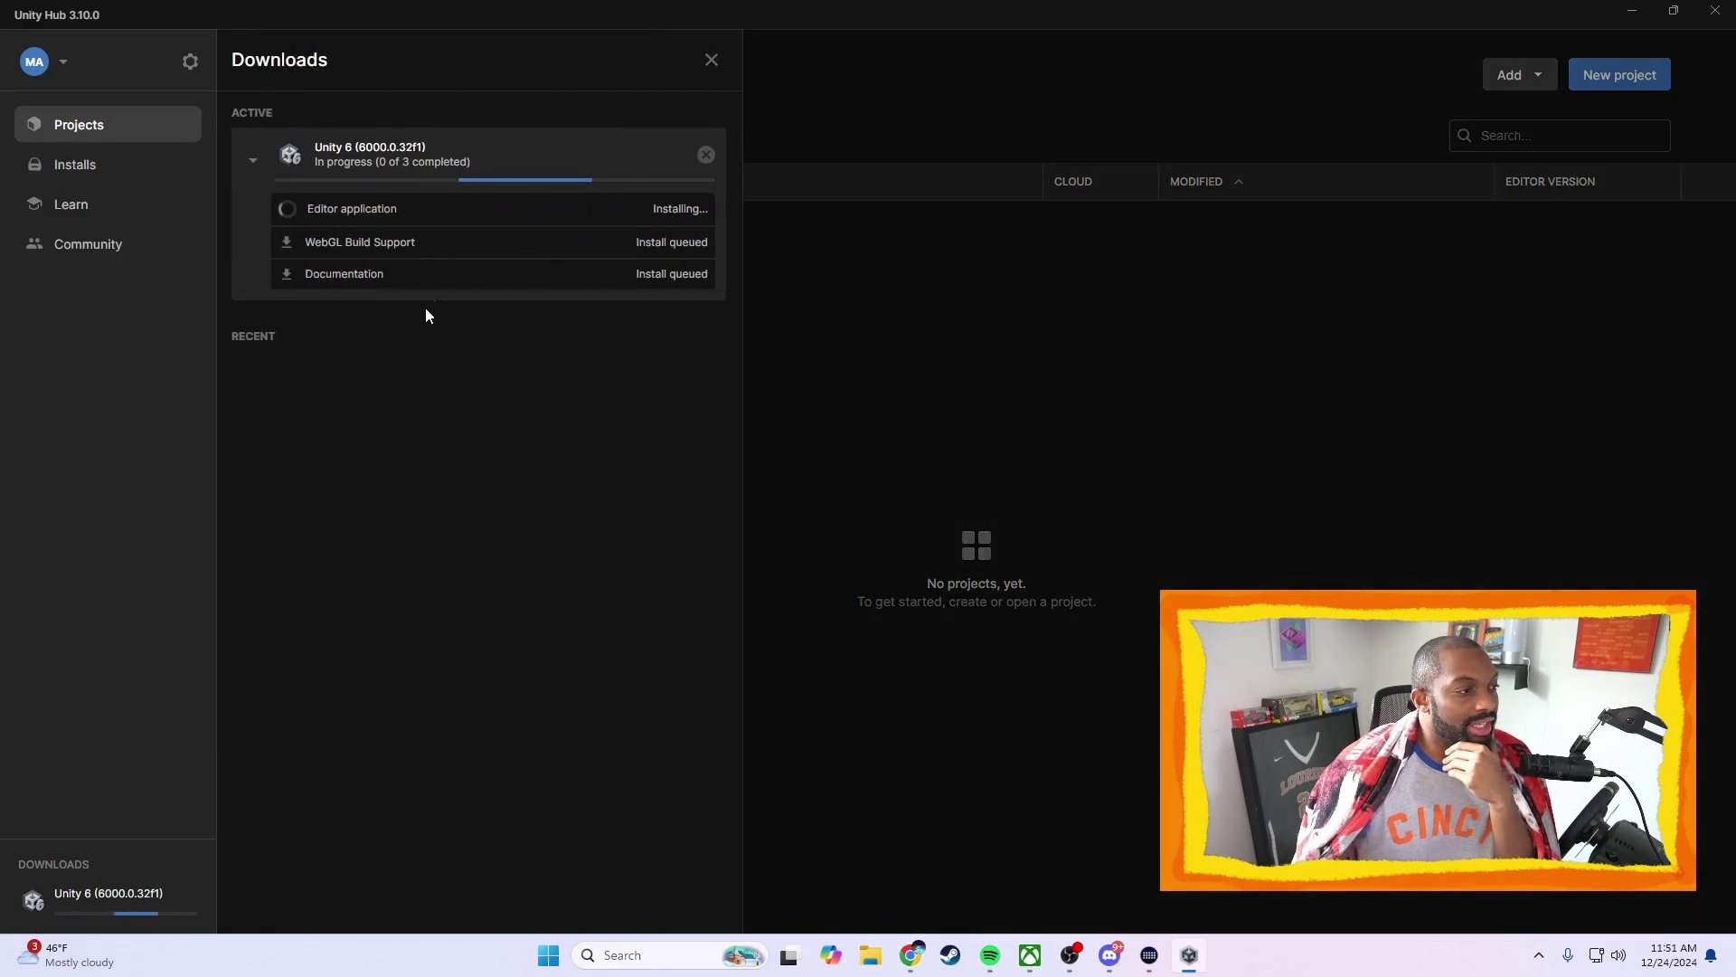
{"action": "left_click", "coordinate": [493, 163]}
{"action": "left_click", "coordinate": [253, 160]}
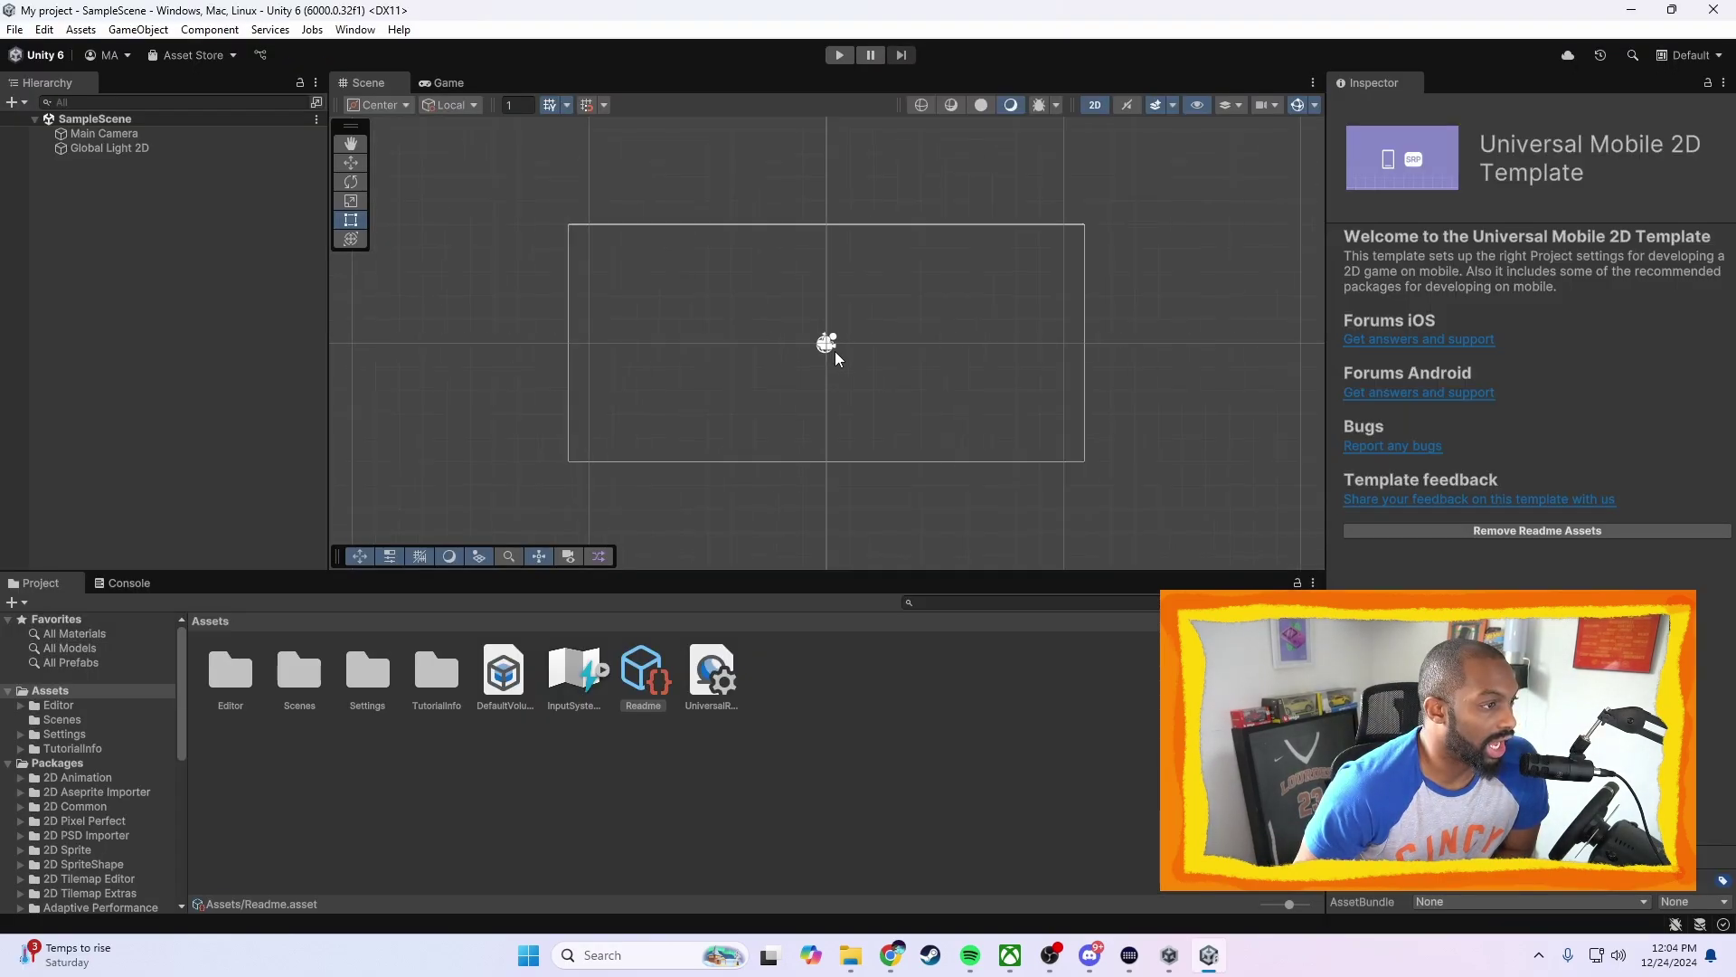
Widen the Inspector beside the Scene view in the Unity Editor
{"action": "scroll", "coordinate": [833, 351], "scroll_direction": "up", "scroll_amount": 13}
{"action": "scroll", "coordinate": [834, 353], "scroll_direction": "down", "scroll_amount": 16}
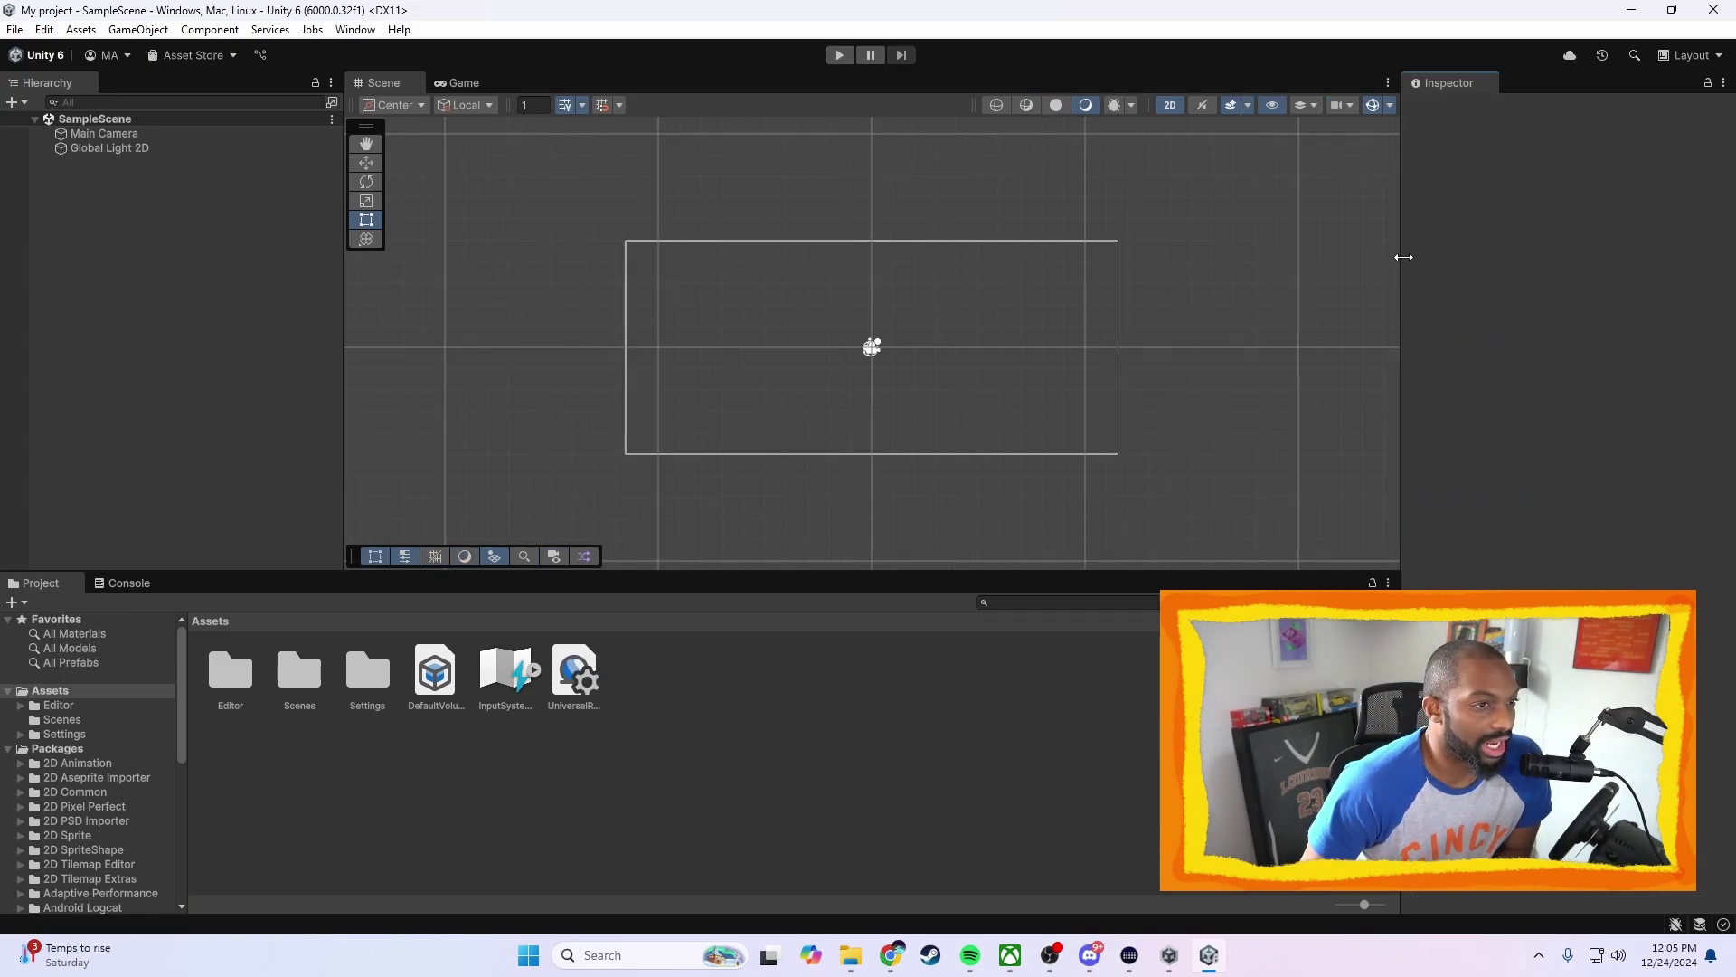
{"action": "left_click_drag", "start_coordinate": [1469, 238], "coordinate": [1376, 244]}
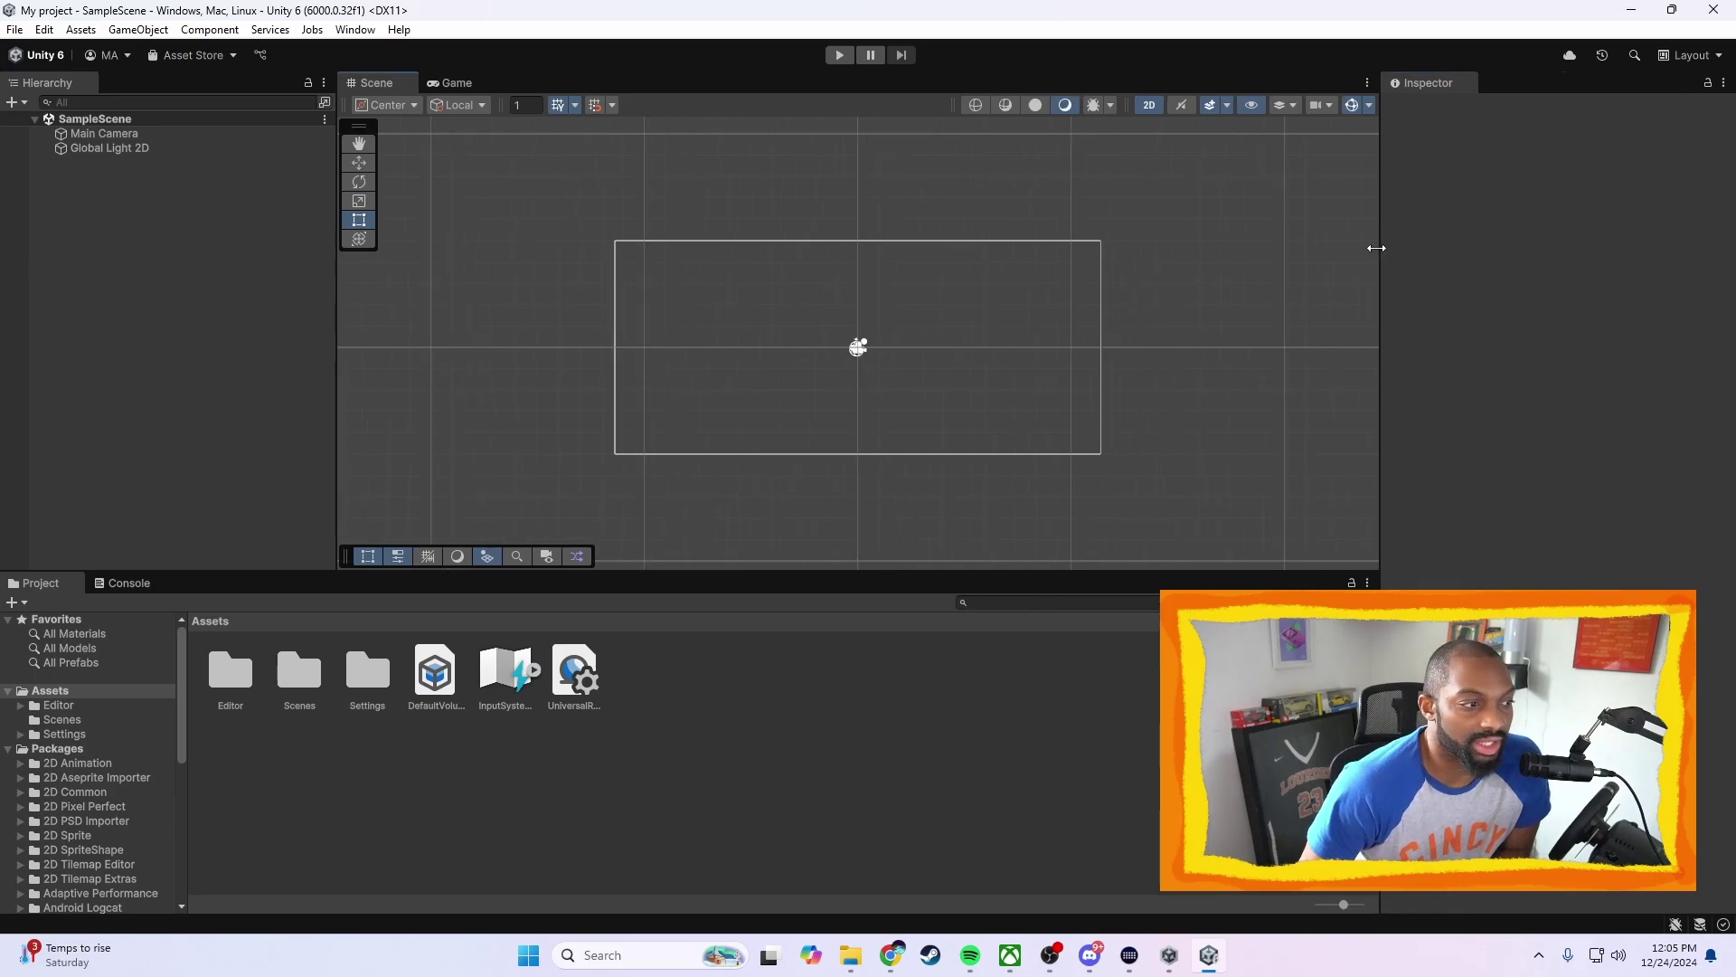
{"action": "scroll", "coordinate": [996, 437], "scroll_direction": "up", "scroll_amount": 2}
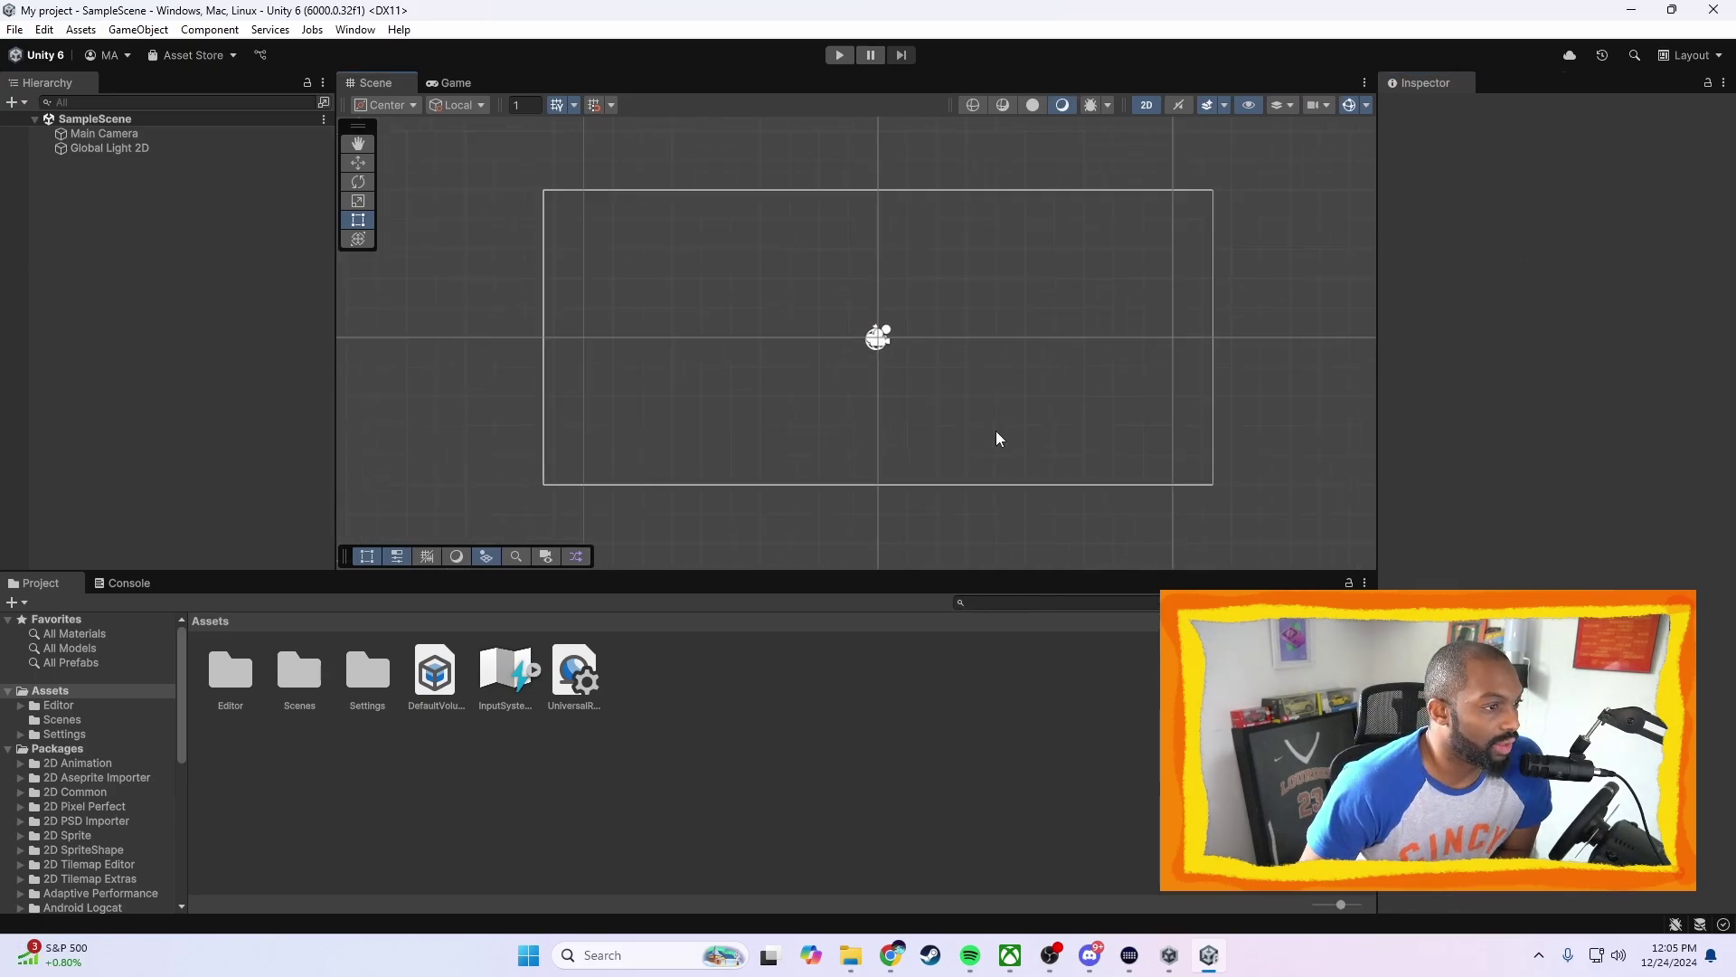
{"action": "scroll", "coordinate": [981, 446], "scroll_direction": "down", "scroll_amount": 3}
{"action": "scroll", "coordinate": [963, 434], "scroll_direction": "down", "scroll_amount": 2}
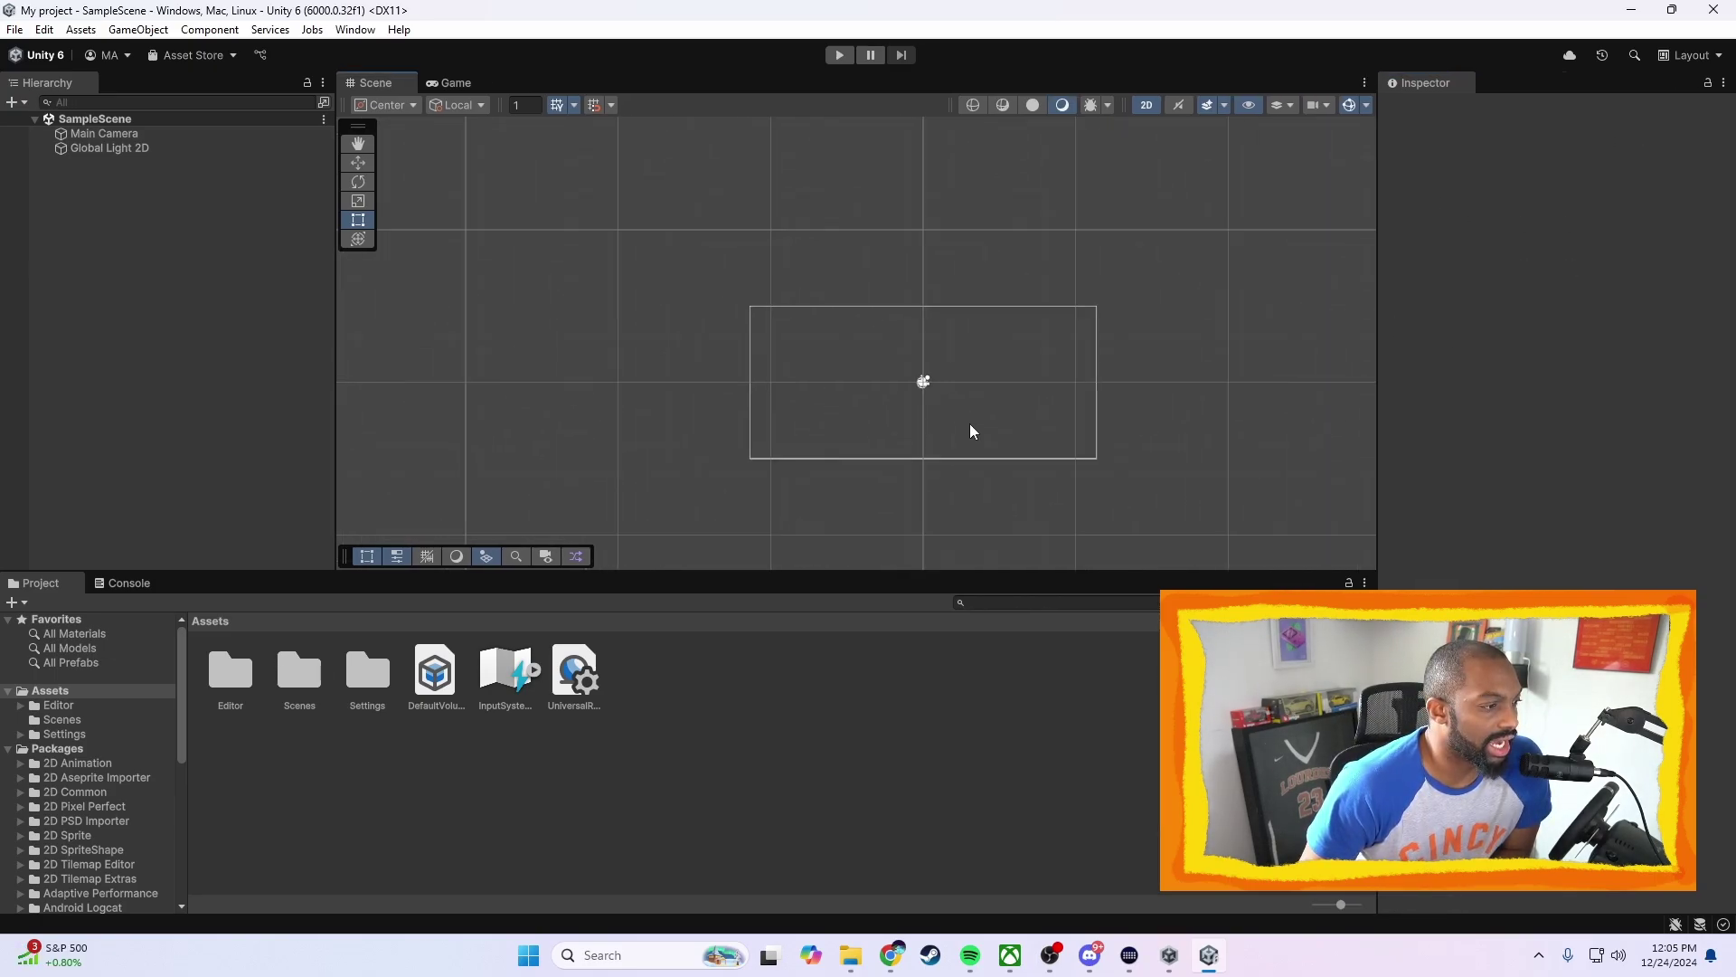
{"action": "scroll", "coordinate": [995, 434], "scroll_direction": "up", "scroll_amount": 1}
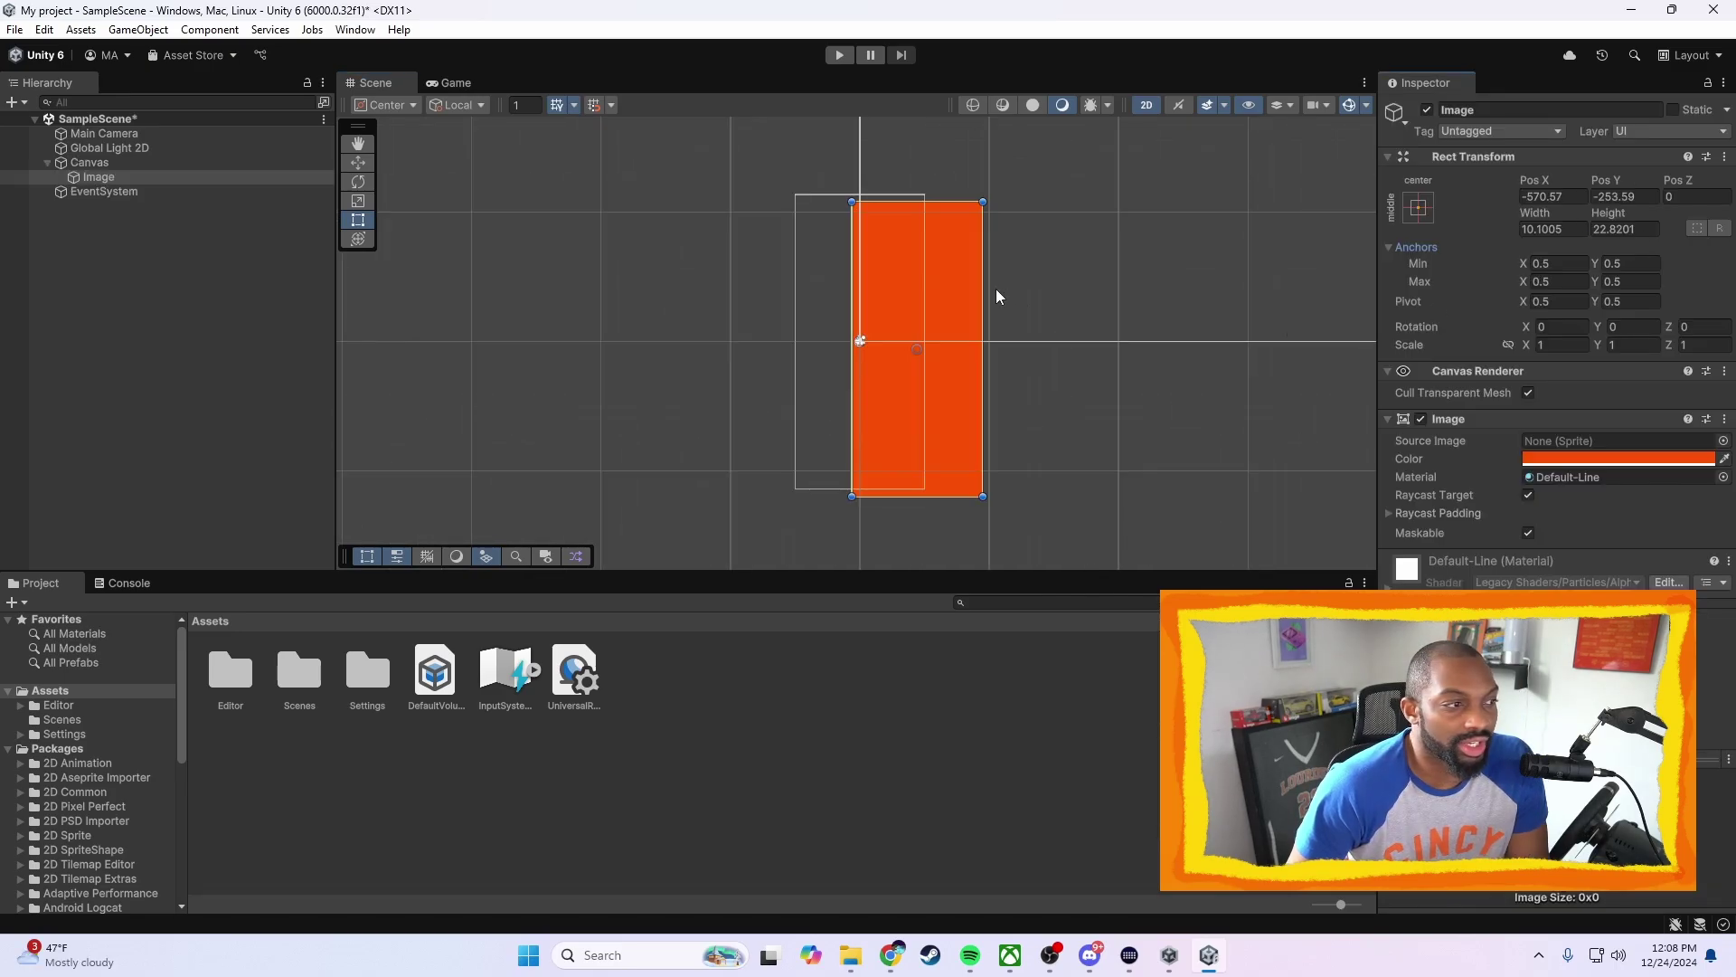
Move the orange Image onto the camera frame at about X -575 and Y -253, and keep it selected
{"action": "left_click_drag", "start_coordinate": [996, 290], "coordinate": [892, 300]}
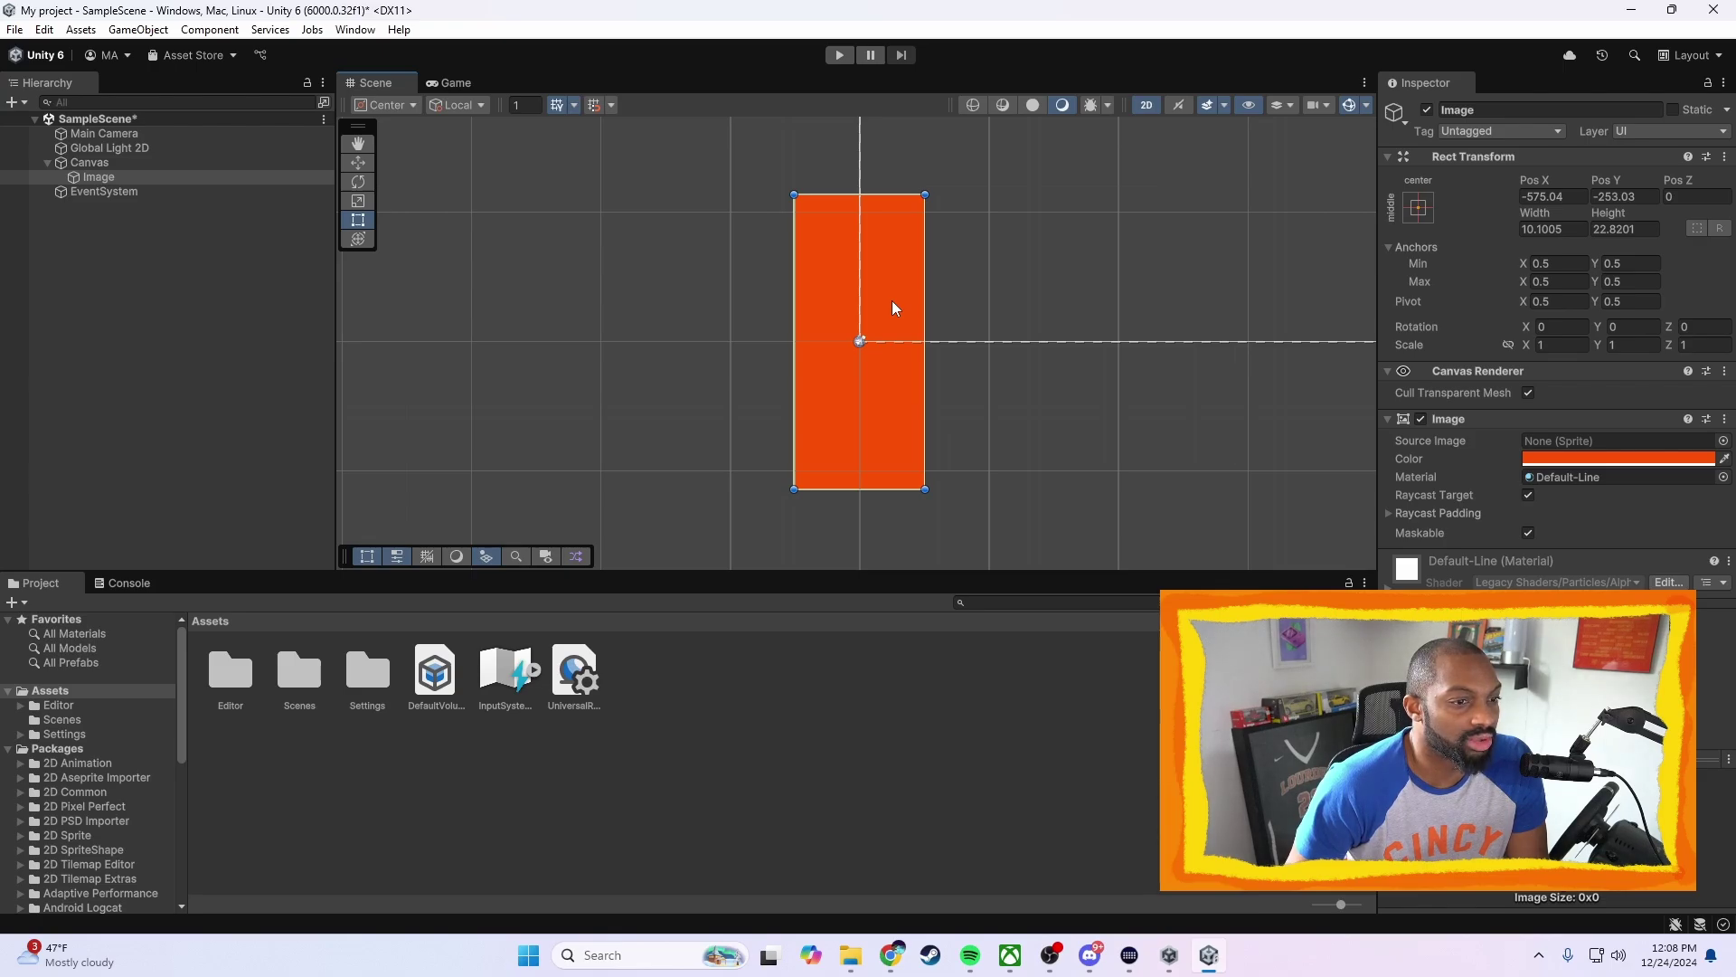
{"action": "left_click", "coordinate": [1049, 480]}
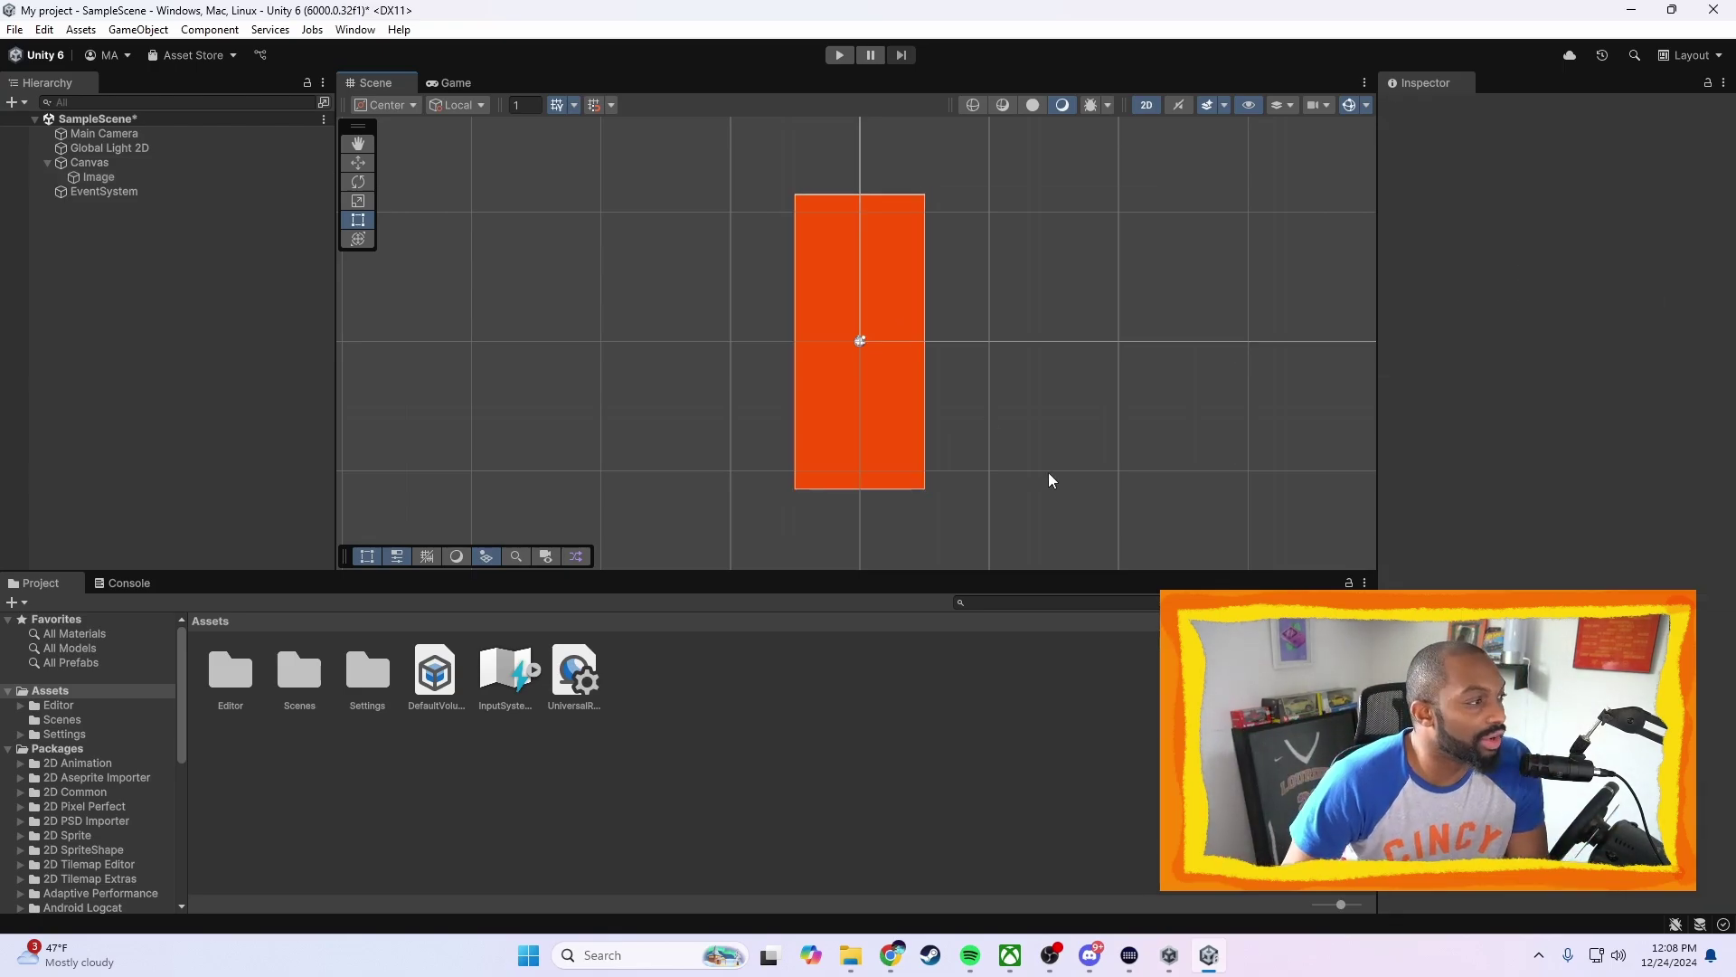
{"action": "left_click", "coordinate": [848, 389]}
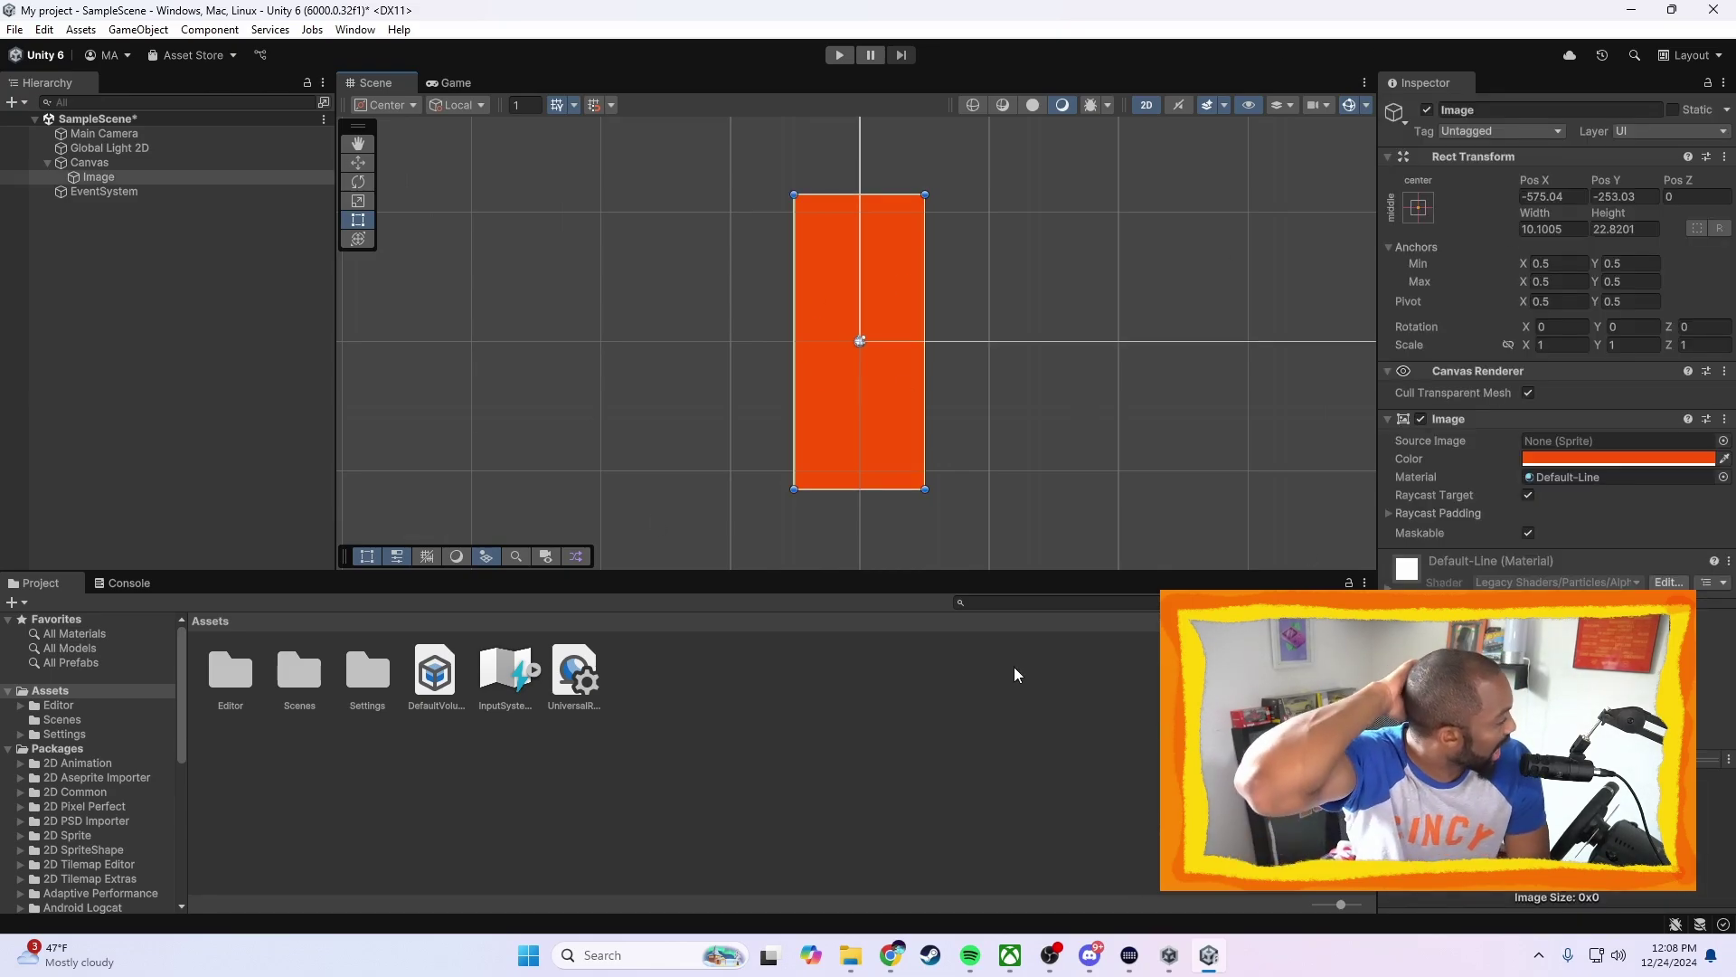
Preview the scene in the device Simulator as an Apple iPhone 12 and return to the Scene view
{"action": "left_click", "coordinate": [452, 83]}
{"action": "left_click", "coordinate": [455, 102]}
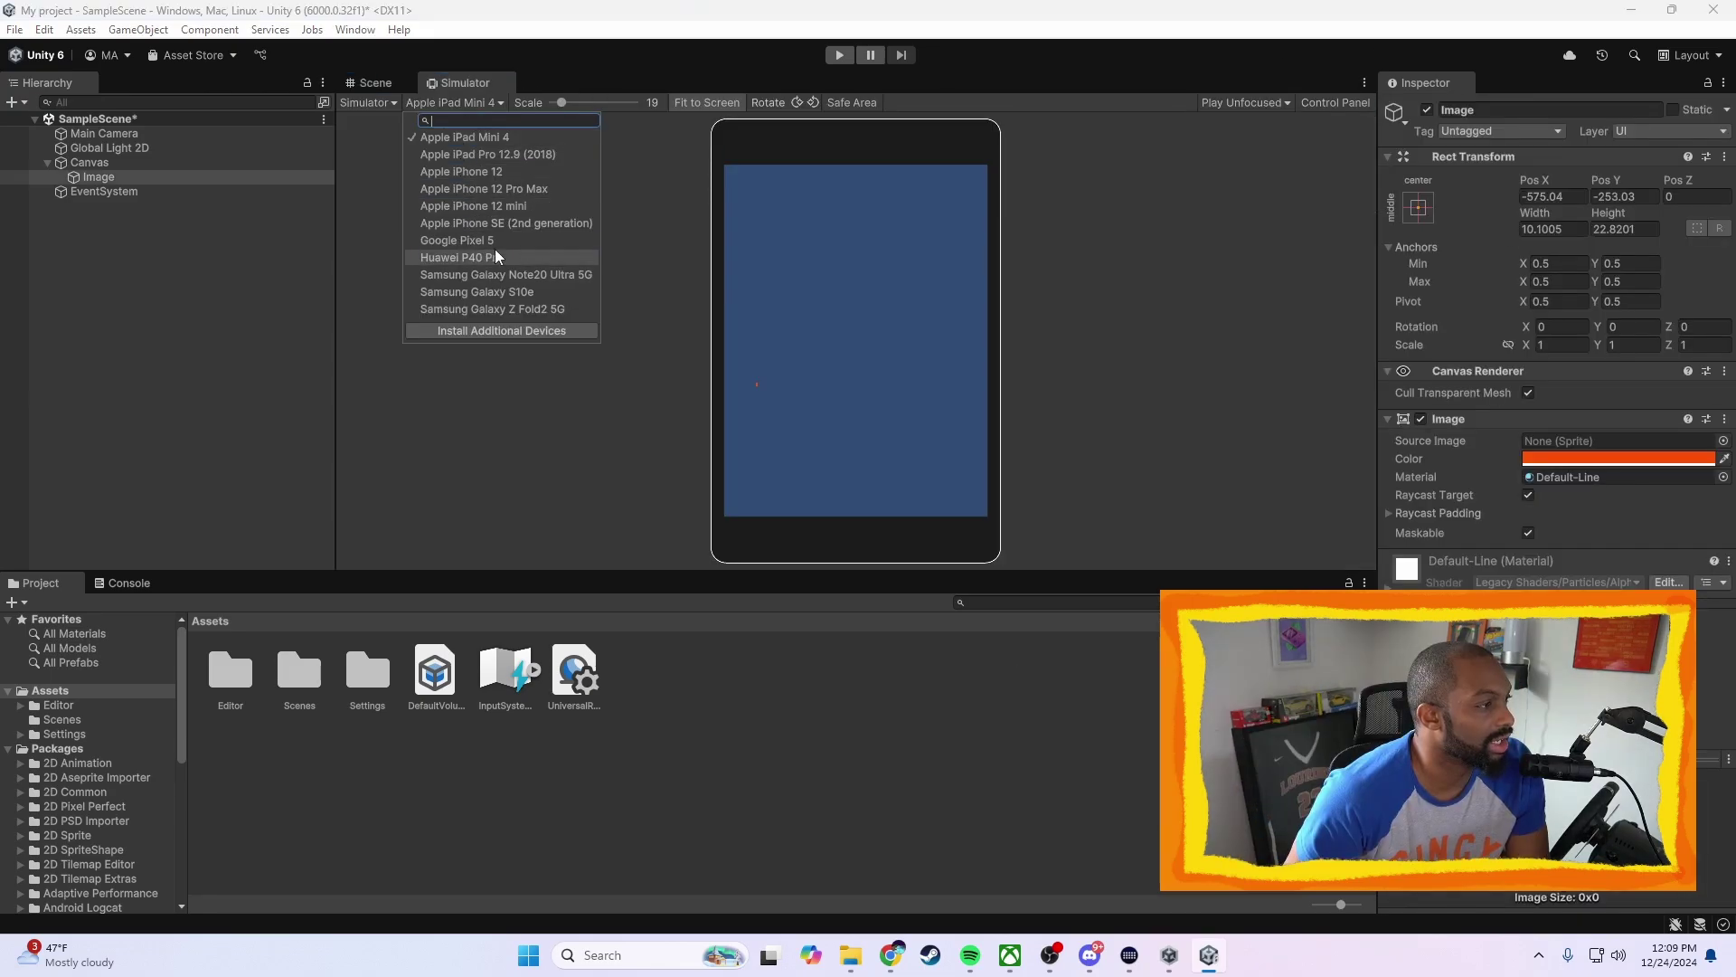
{"action": "left_click", "coordinate": [509, 173]}
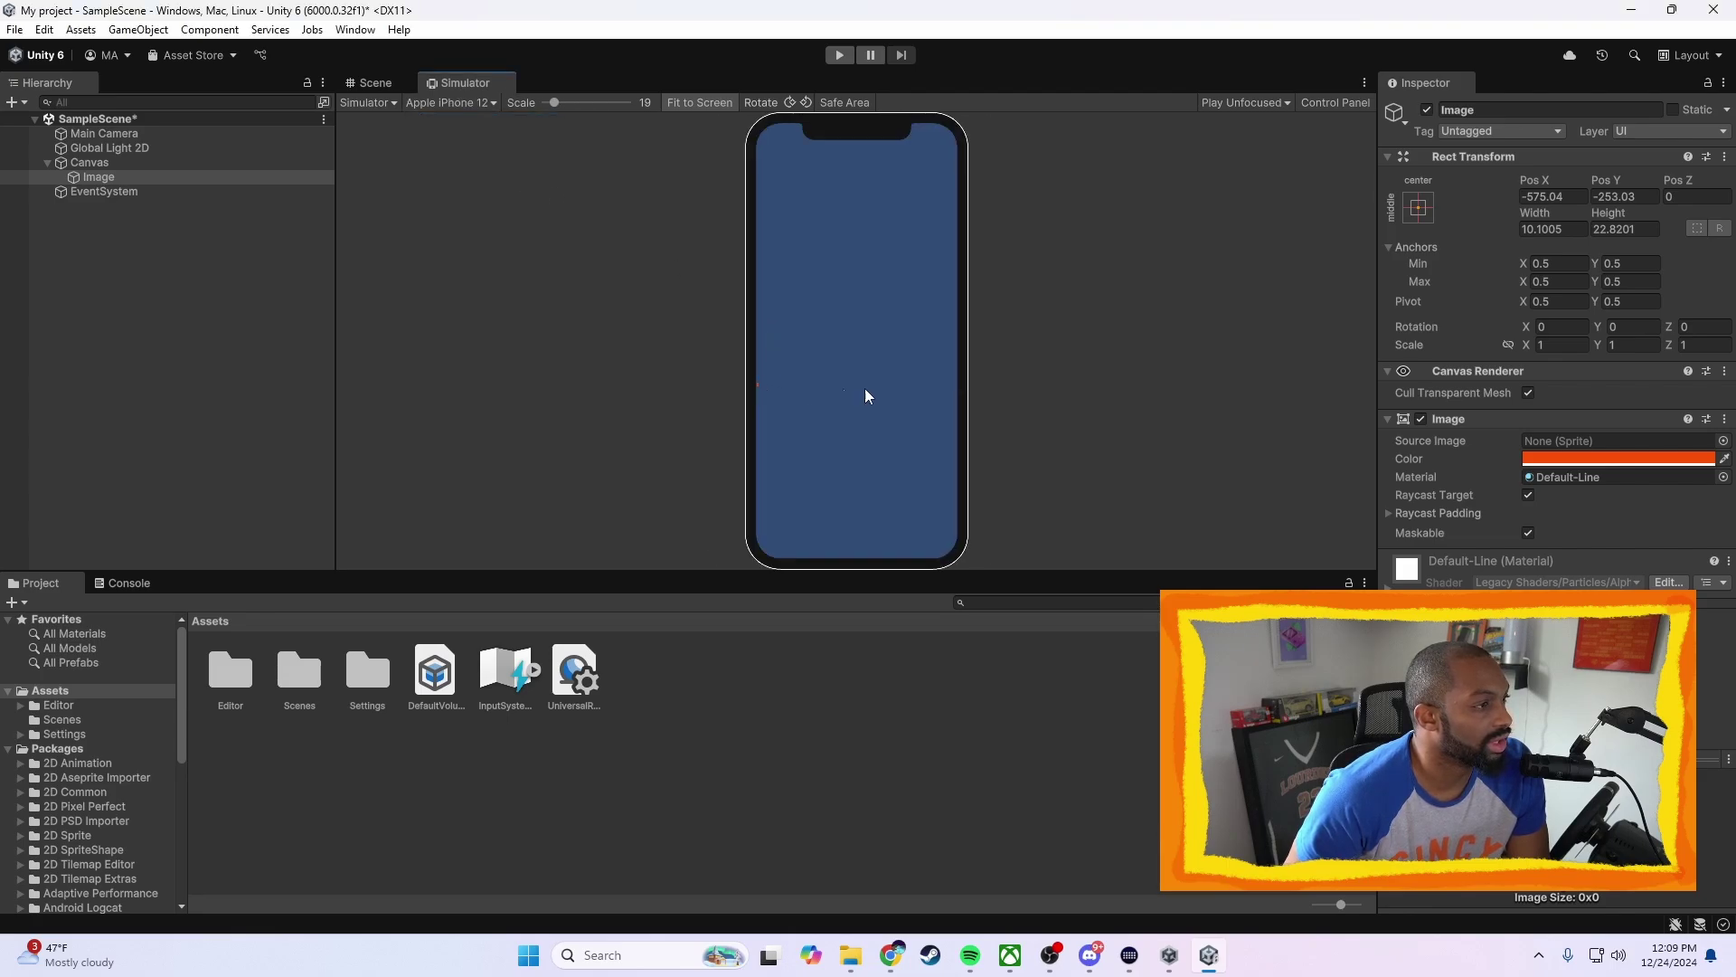
{"action": "left_click", "coordinate": [389, 91]}
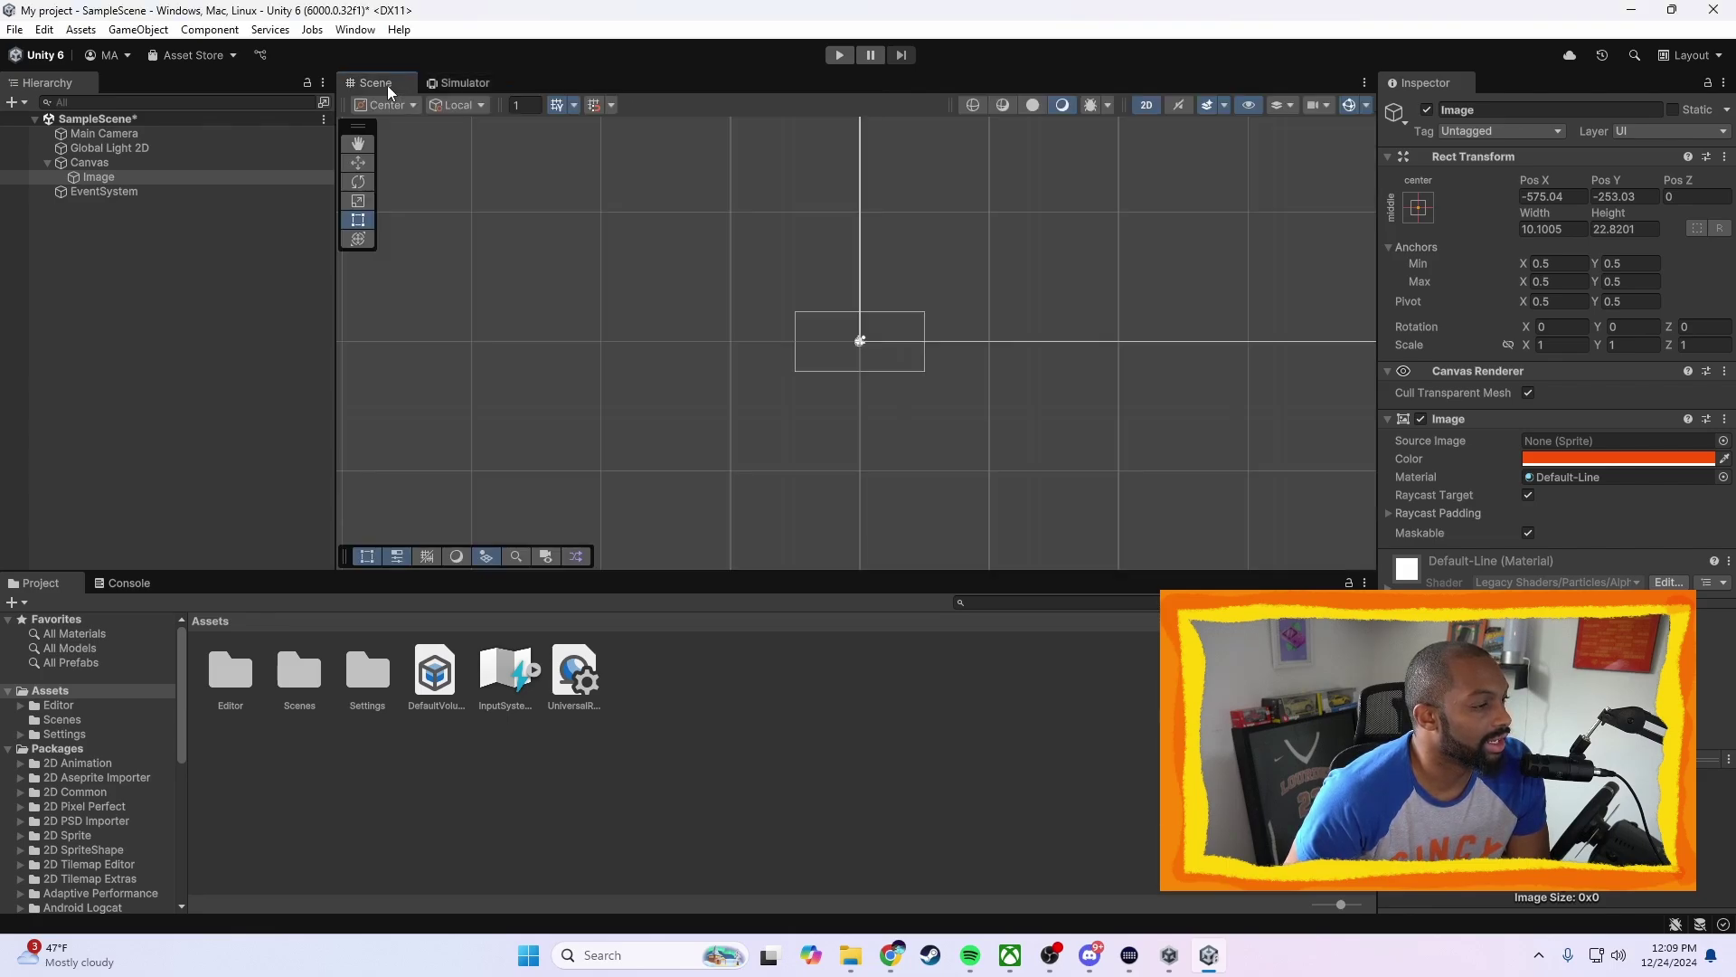
Resize the orange Image to cover the whole portrait canvas and open the device Simulator
{"action": "scroll", "coordinate": [869, 357], "scroll_direction": "up", "scroll_amount": 6}
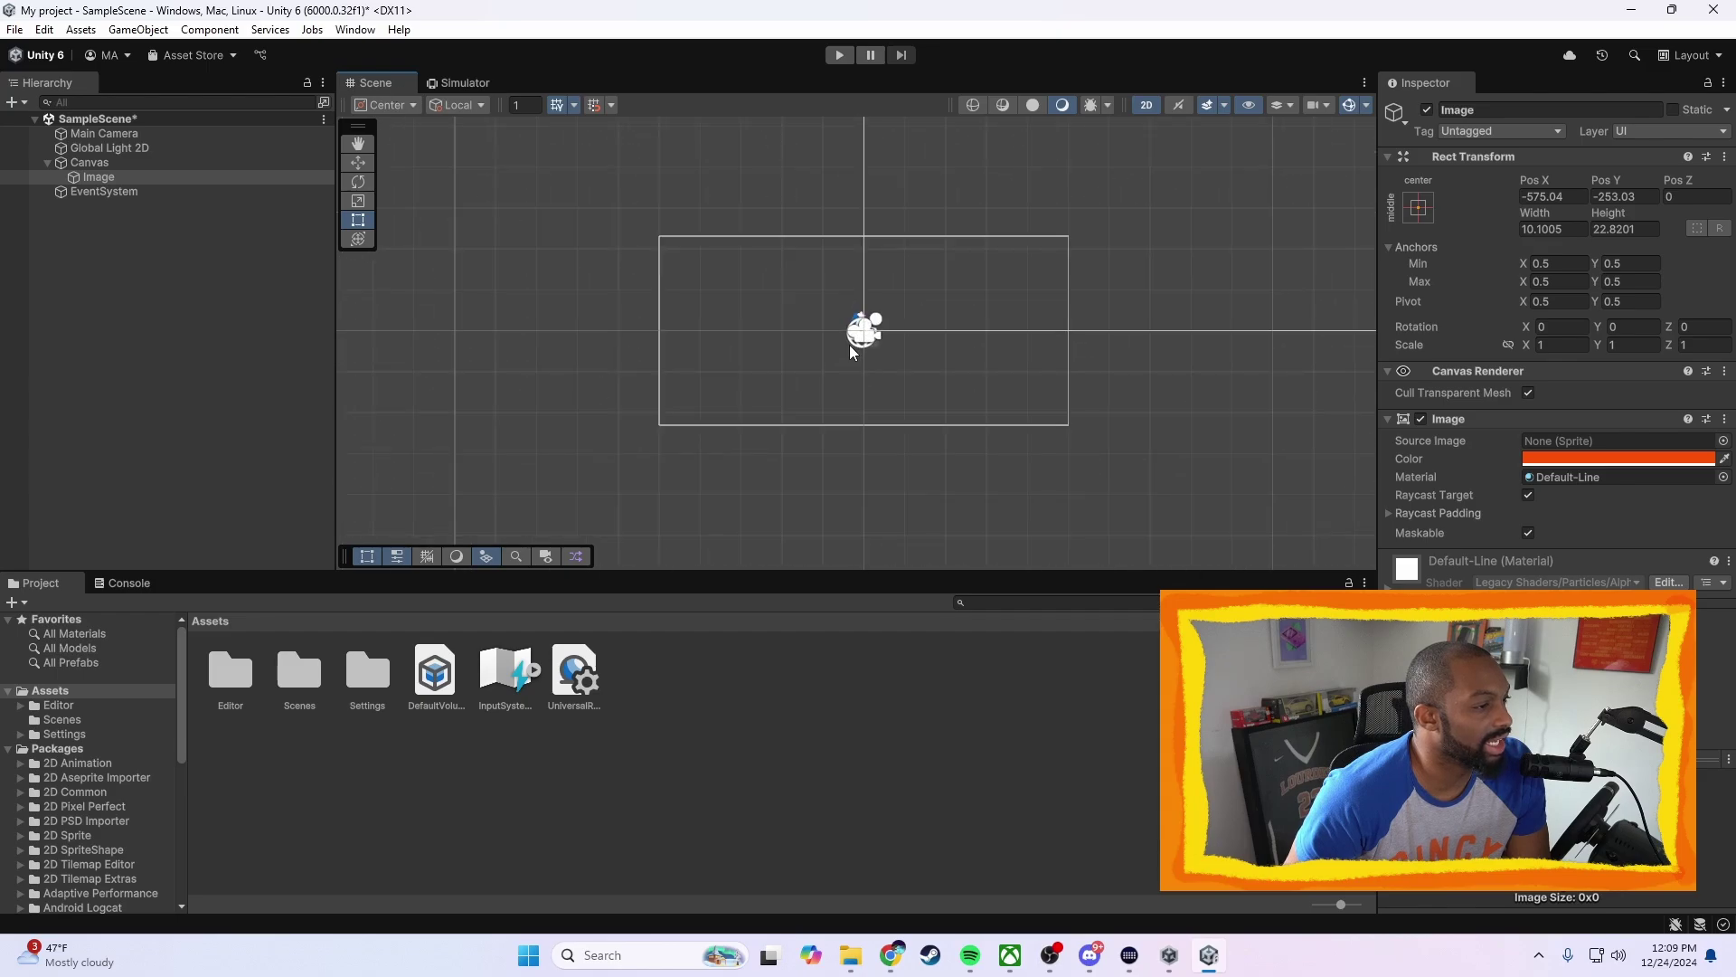
{"action": "key", "text": "f"}
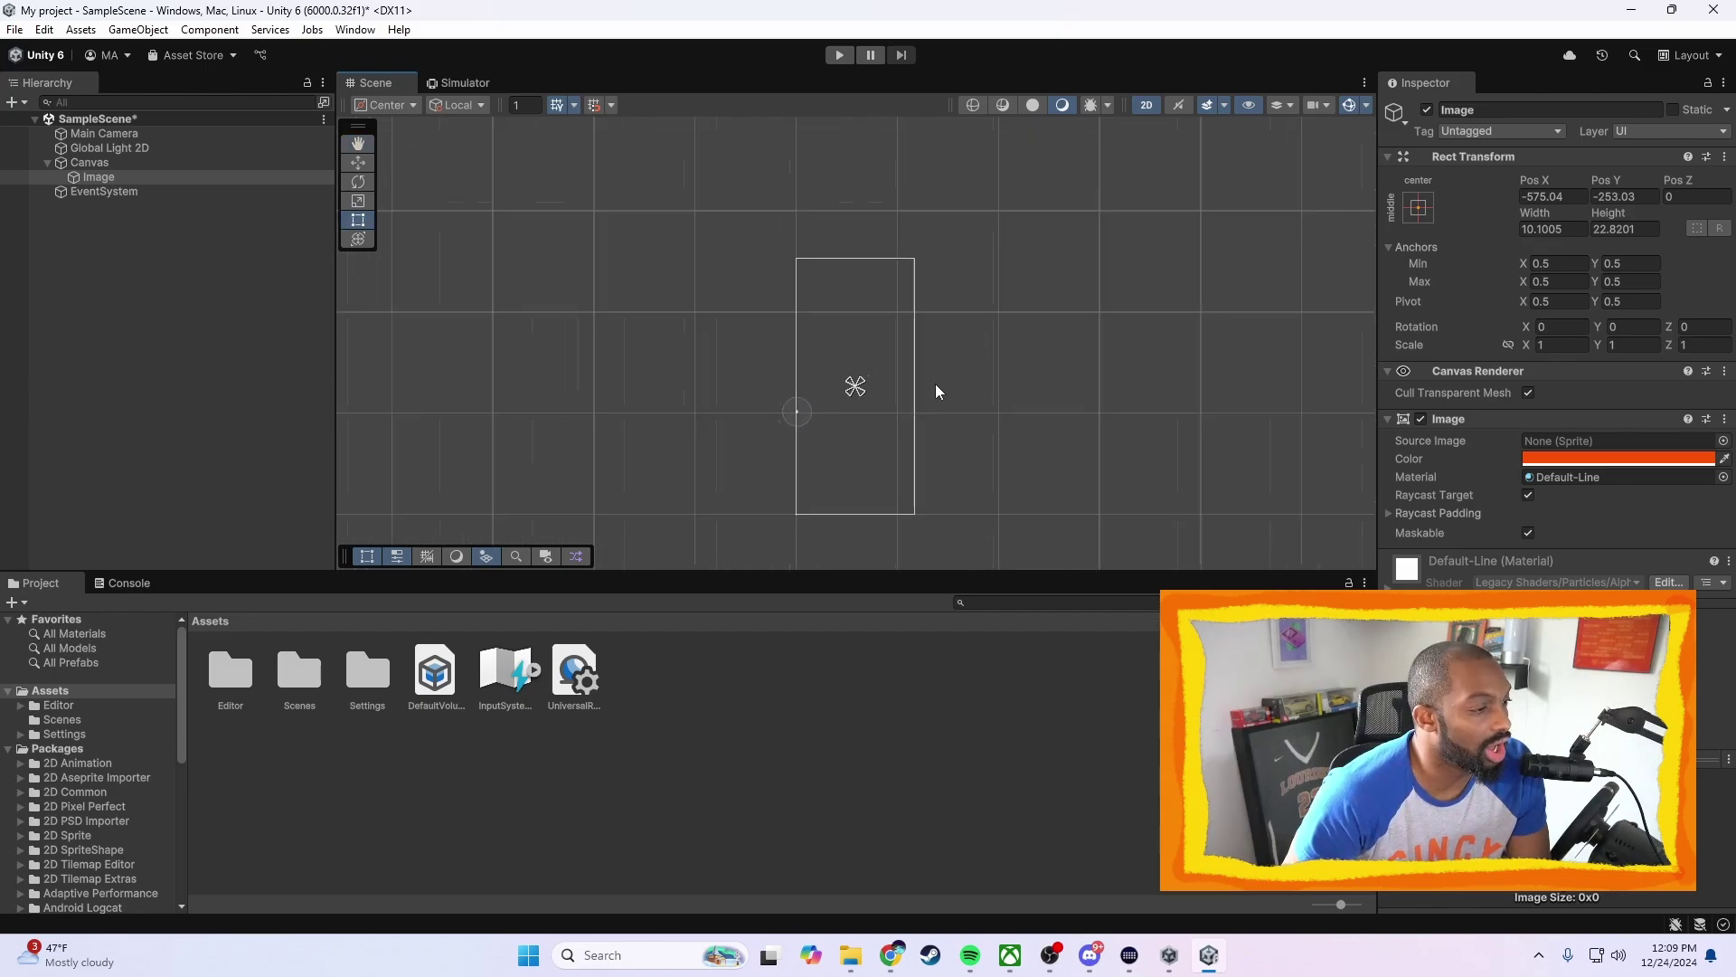
{"action": "scroll", "coordinate": [1017, 389], "scroll_direction": "down", "scroll_amount": 2}
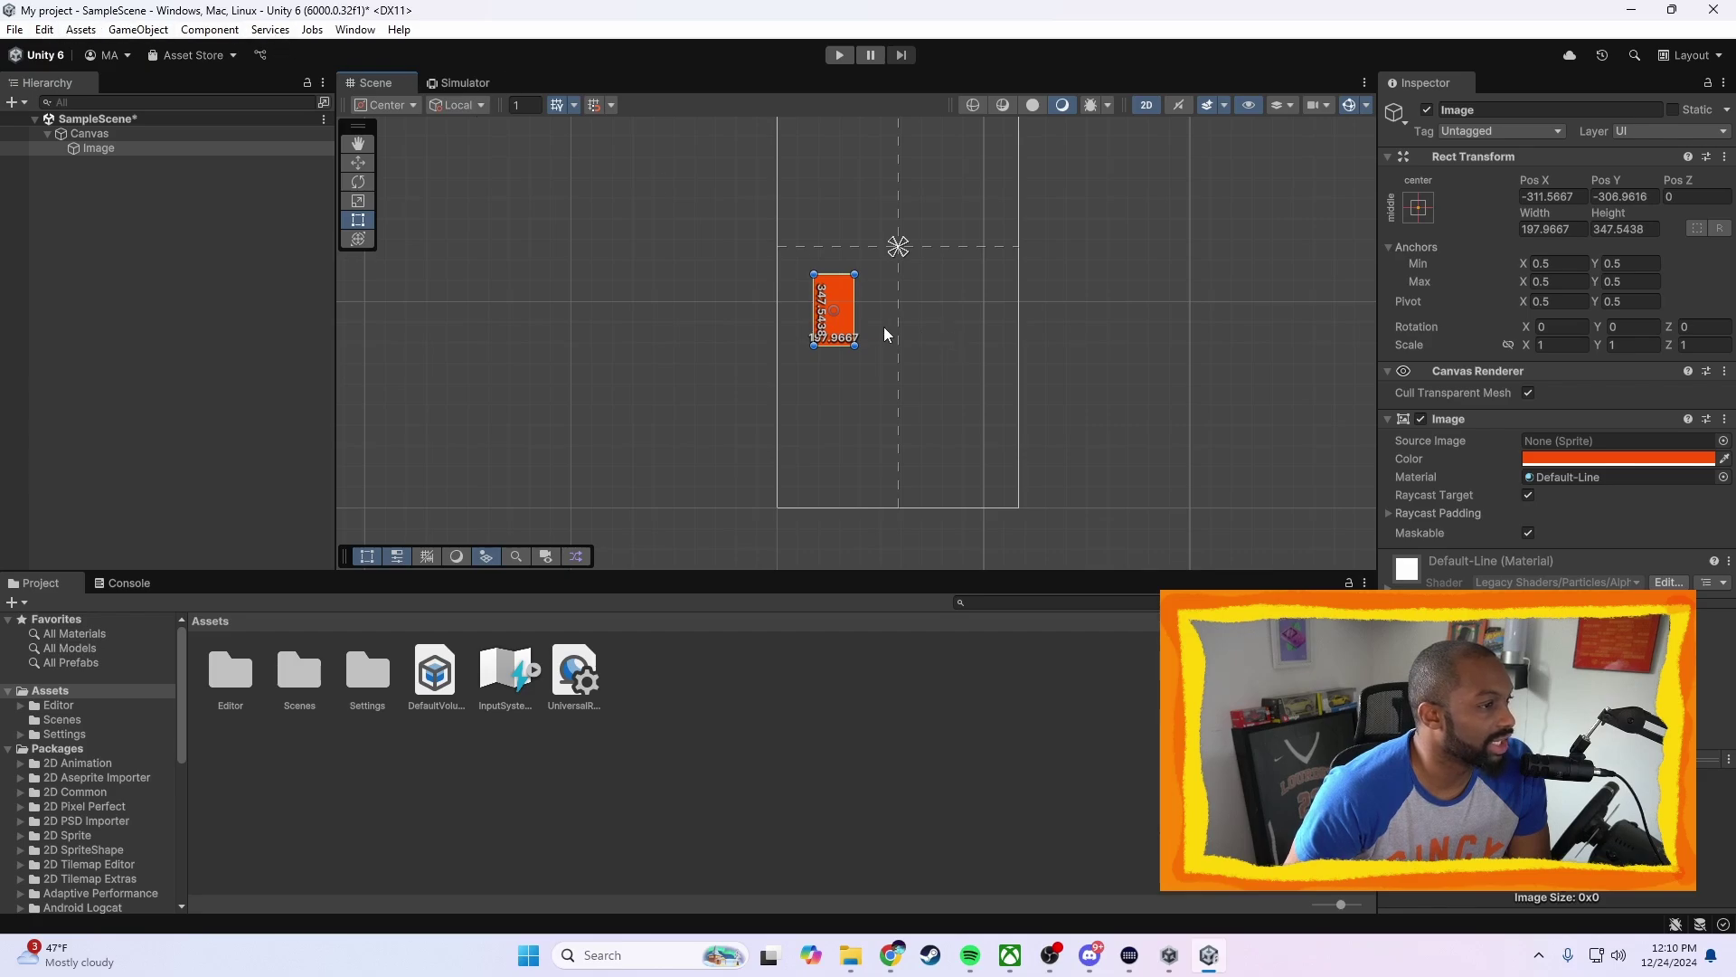
{"action": "scroll", "coordinate": [888, 326], "scroll_direction": "down", "scroll_amount": 4}
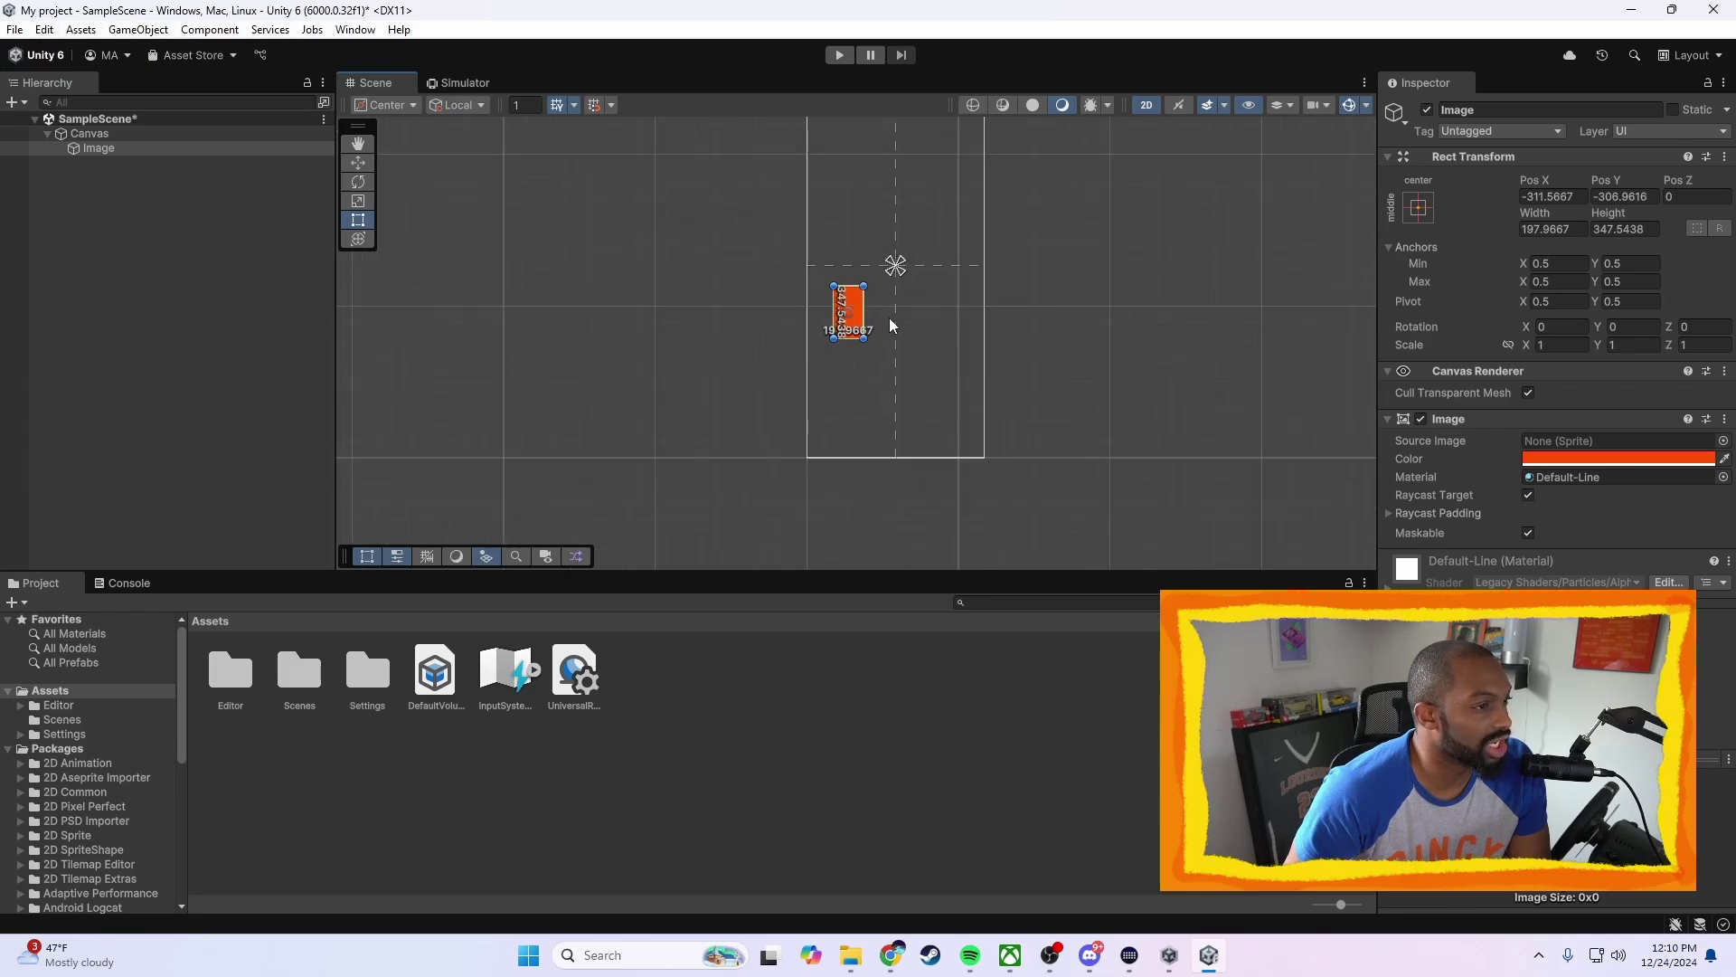
{"action": "scroll", "coordinate": [895, 323], "scroll_direction": "up", "scroll_amount": 2}
{"action": "scroll", "coordinate": [1008, 318], "scroll_direction": "down", "scroll_amount": 4}
{"action": "middle_click_drag", "start_coordinate": [1017, 263], "coordinate": [968, 361]}
{"action": "scroll", "coordinate": [968, 361], "scroll_direction": "up", "scroll_amount": 5}
{"action": "scroll", "coordinate": [971, 360], "scroll_direction": "down", "scroll_amount": 2}
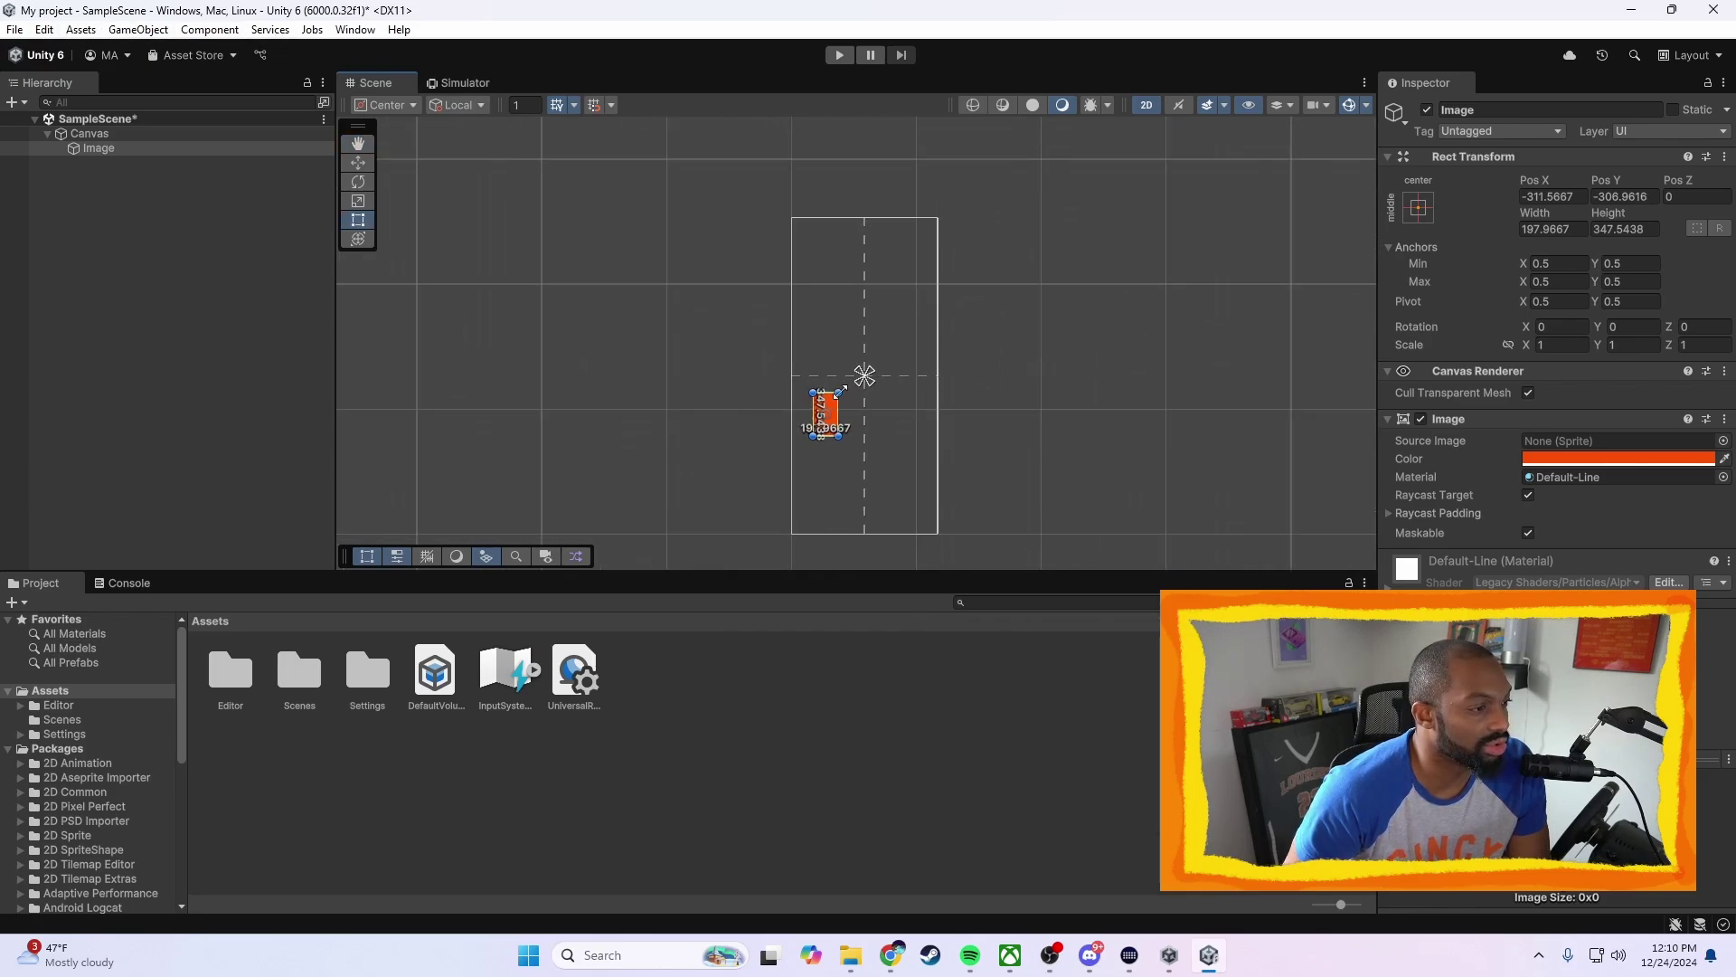
{"action": "left_click_drag", "start_coordinate": [832, 407], "coordinate": [812, 240]}
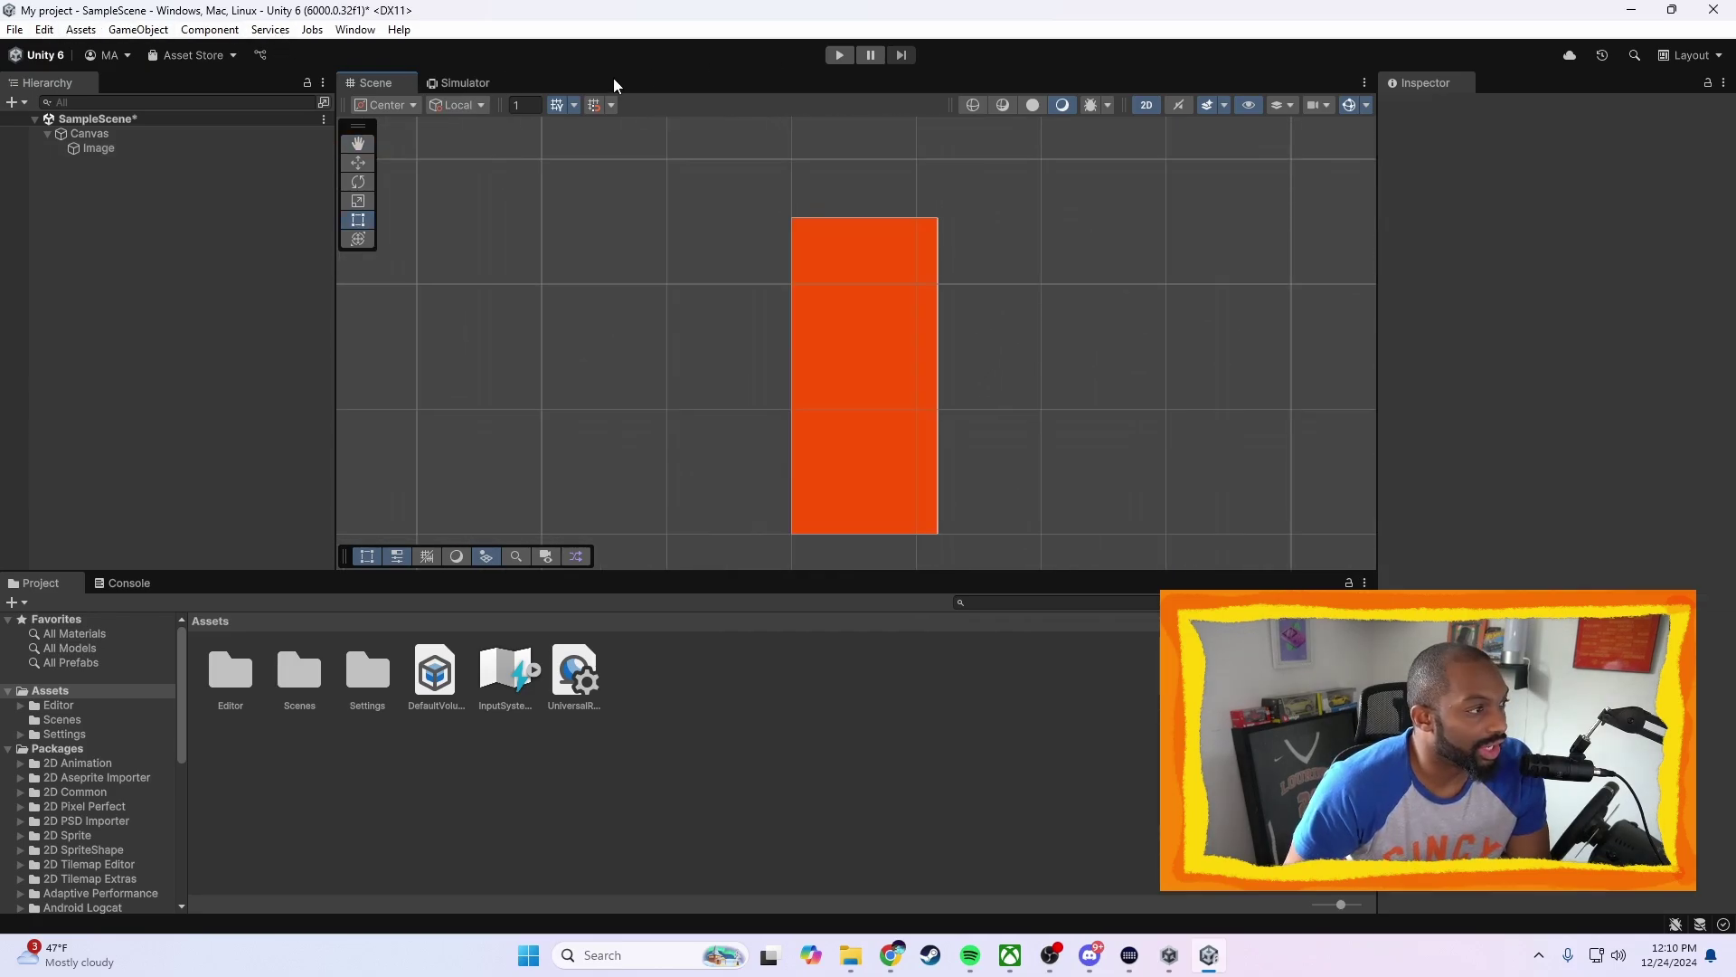
{"action": "left_click", "coordinate": [434, 84]}
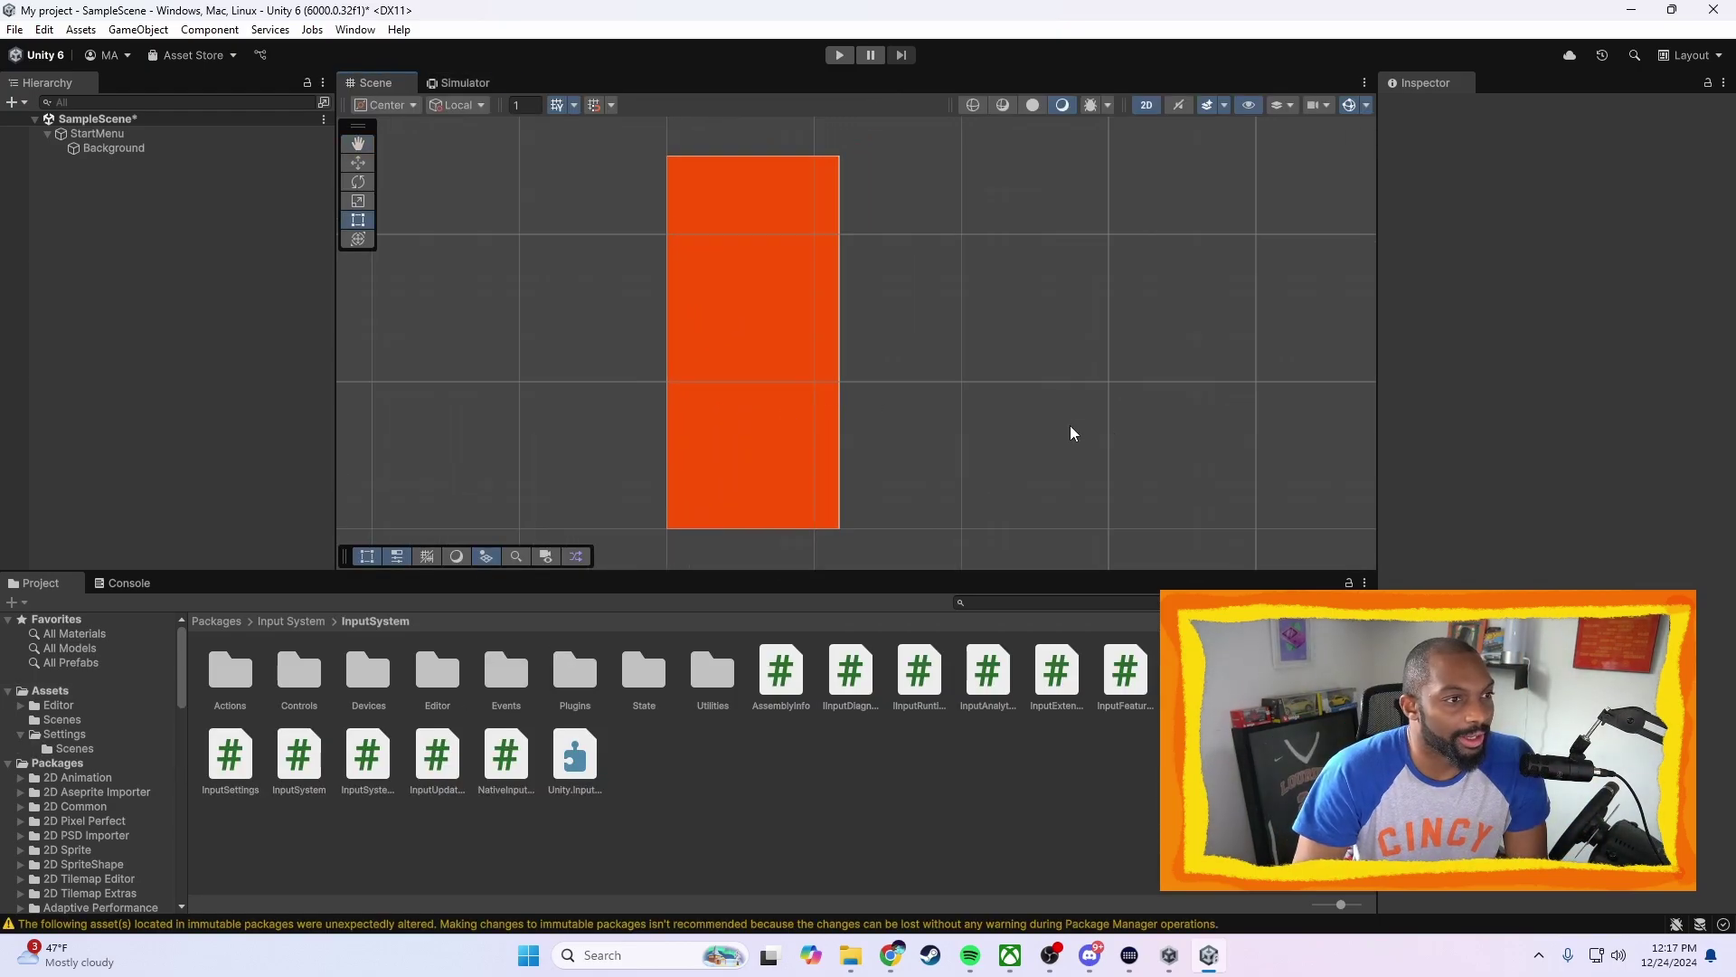
Look through the project's package folders, including the Input System package
{"action": "key", "text": "alt+Tab"}
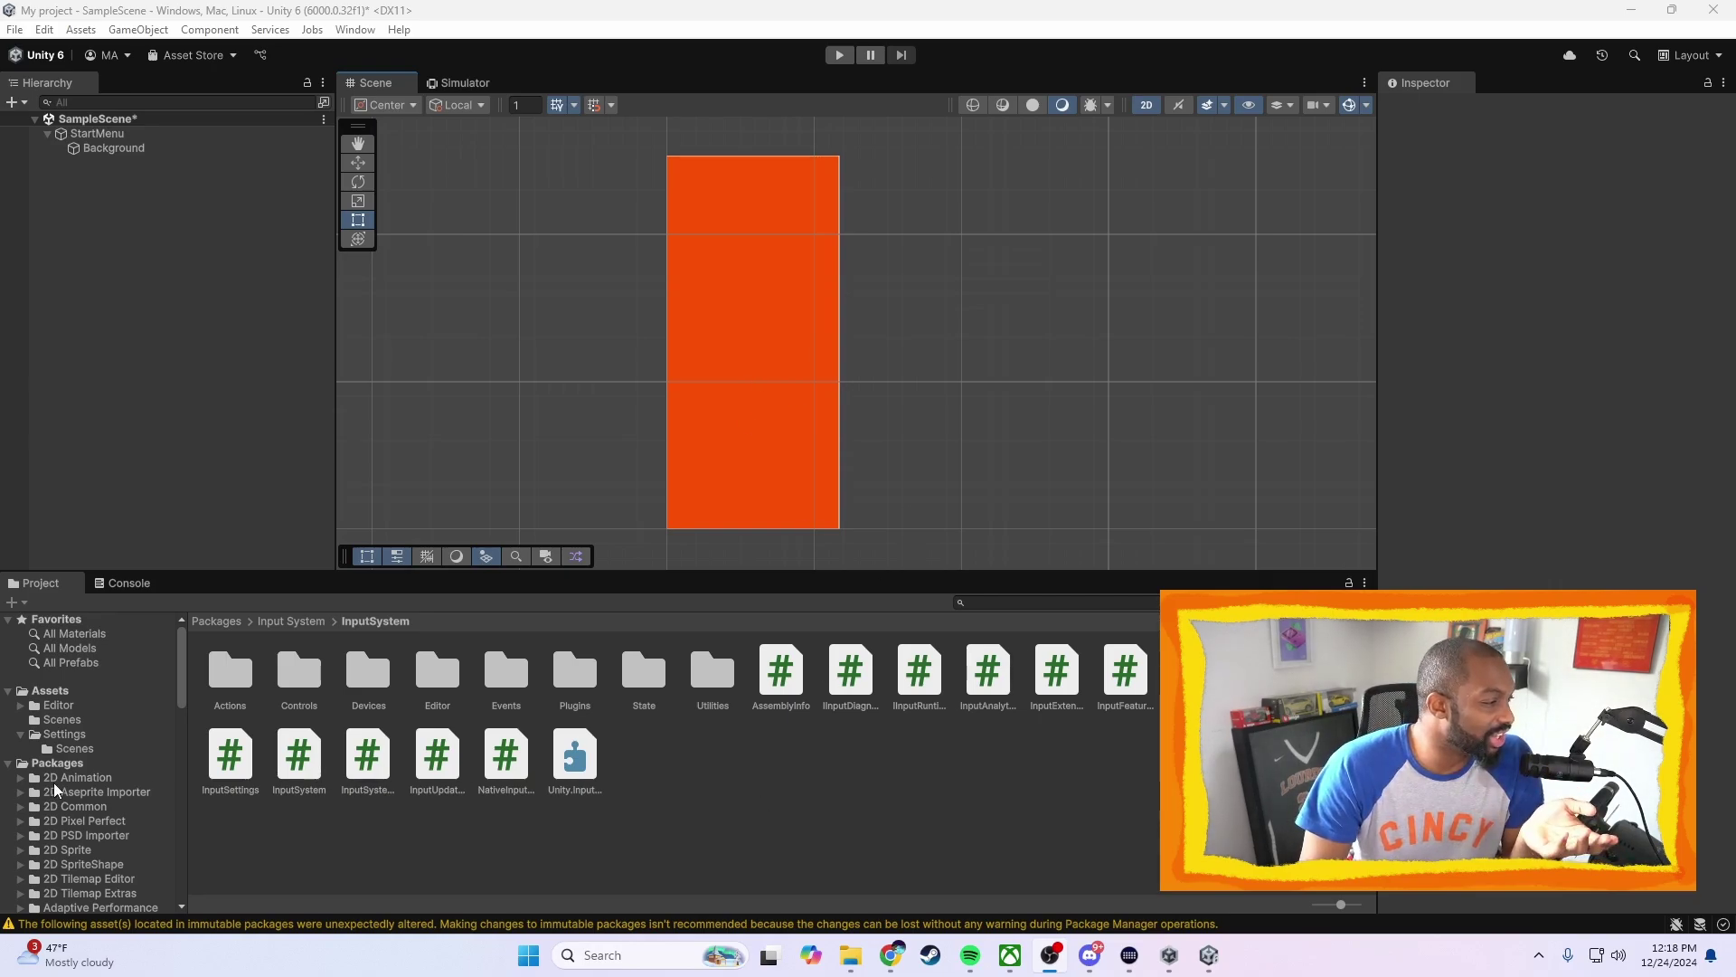
{"action": "scroll", "coordinate": [54, 784], "scroll_direction": "down", "scroll_amount": 4}
{"action": "scroll", "coordinate": [64, 772], "scroll_direction": "up", "scroll_amount": 1}
{"action": "left_click", "coordinate": [20, 832]}
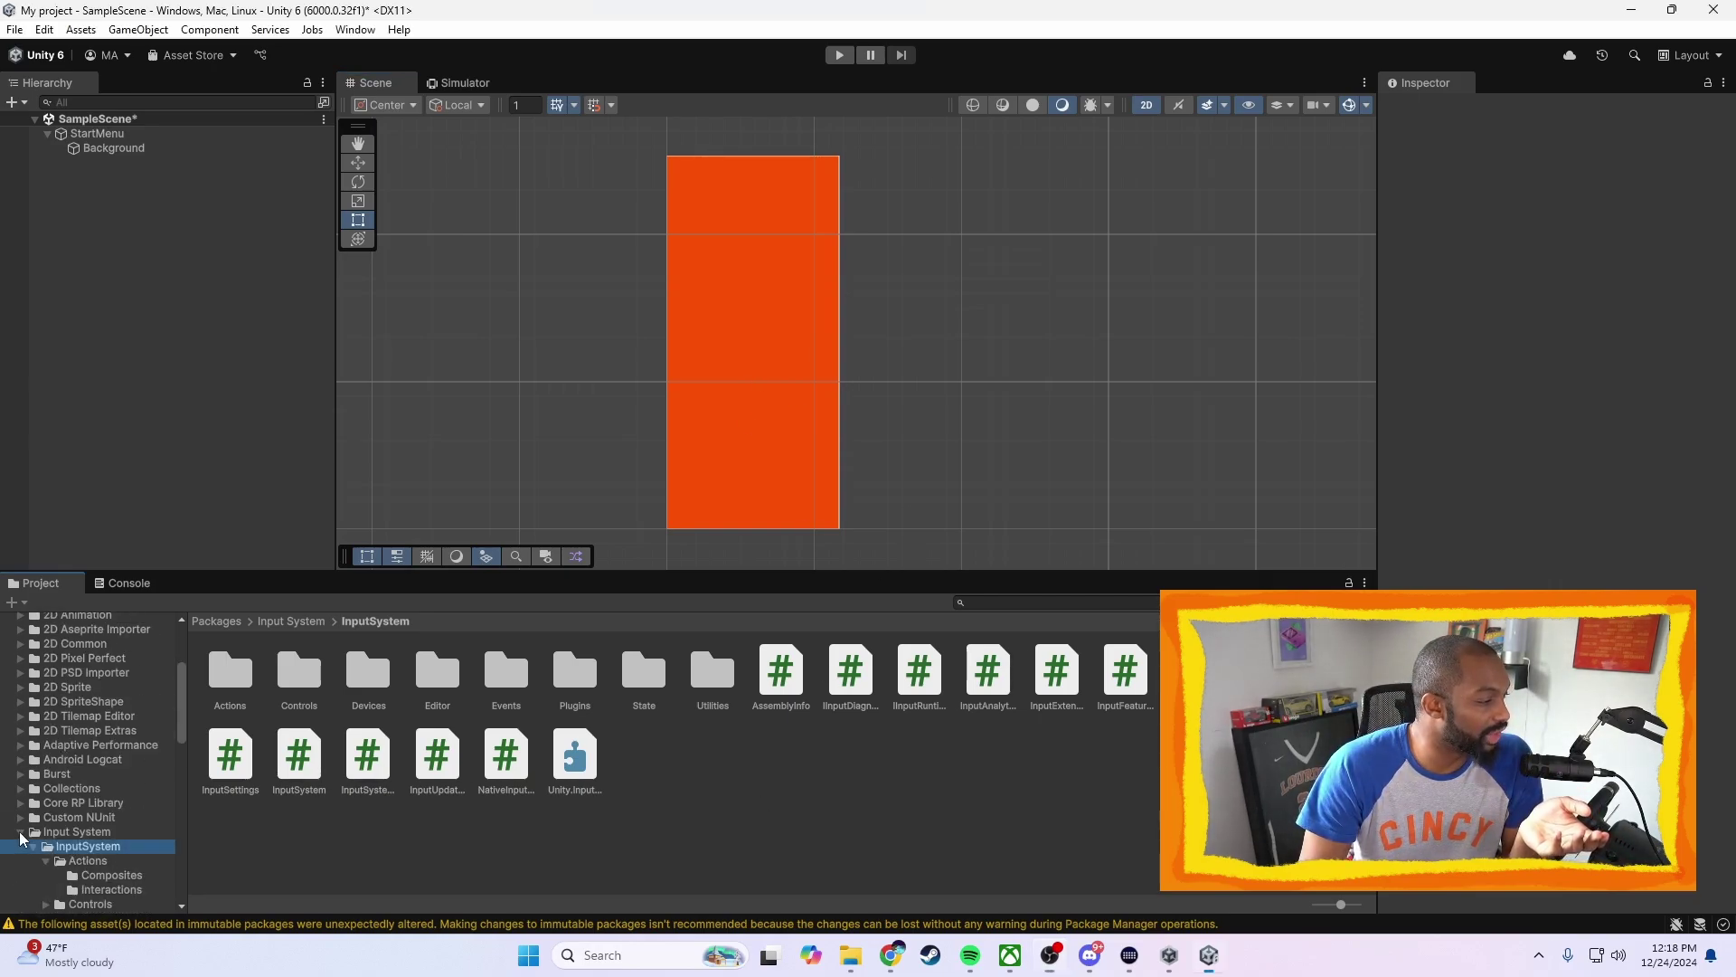
{"action": "scroll", "coordinate": [89, 839], "scroll_direction": "up", "scroll_amount": 3}
{"action": "scroll", "coordinate": [70, 786], "scroll_direction": "down", "scroll_amount": 4}
{"action": "scroll", "coordinate": [56, 732], "scroll_direction": "up", "scroll_amount": 4}
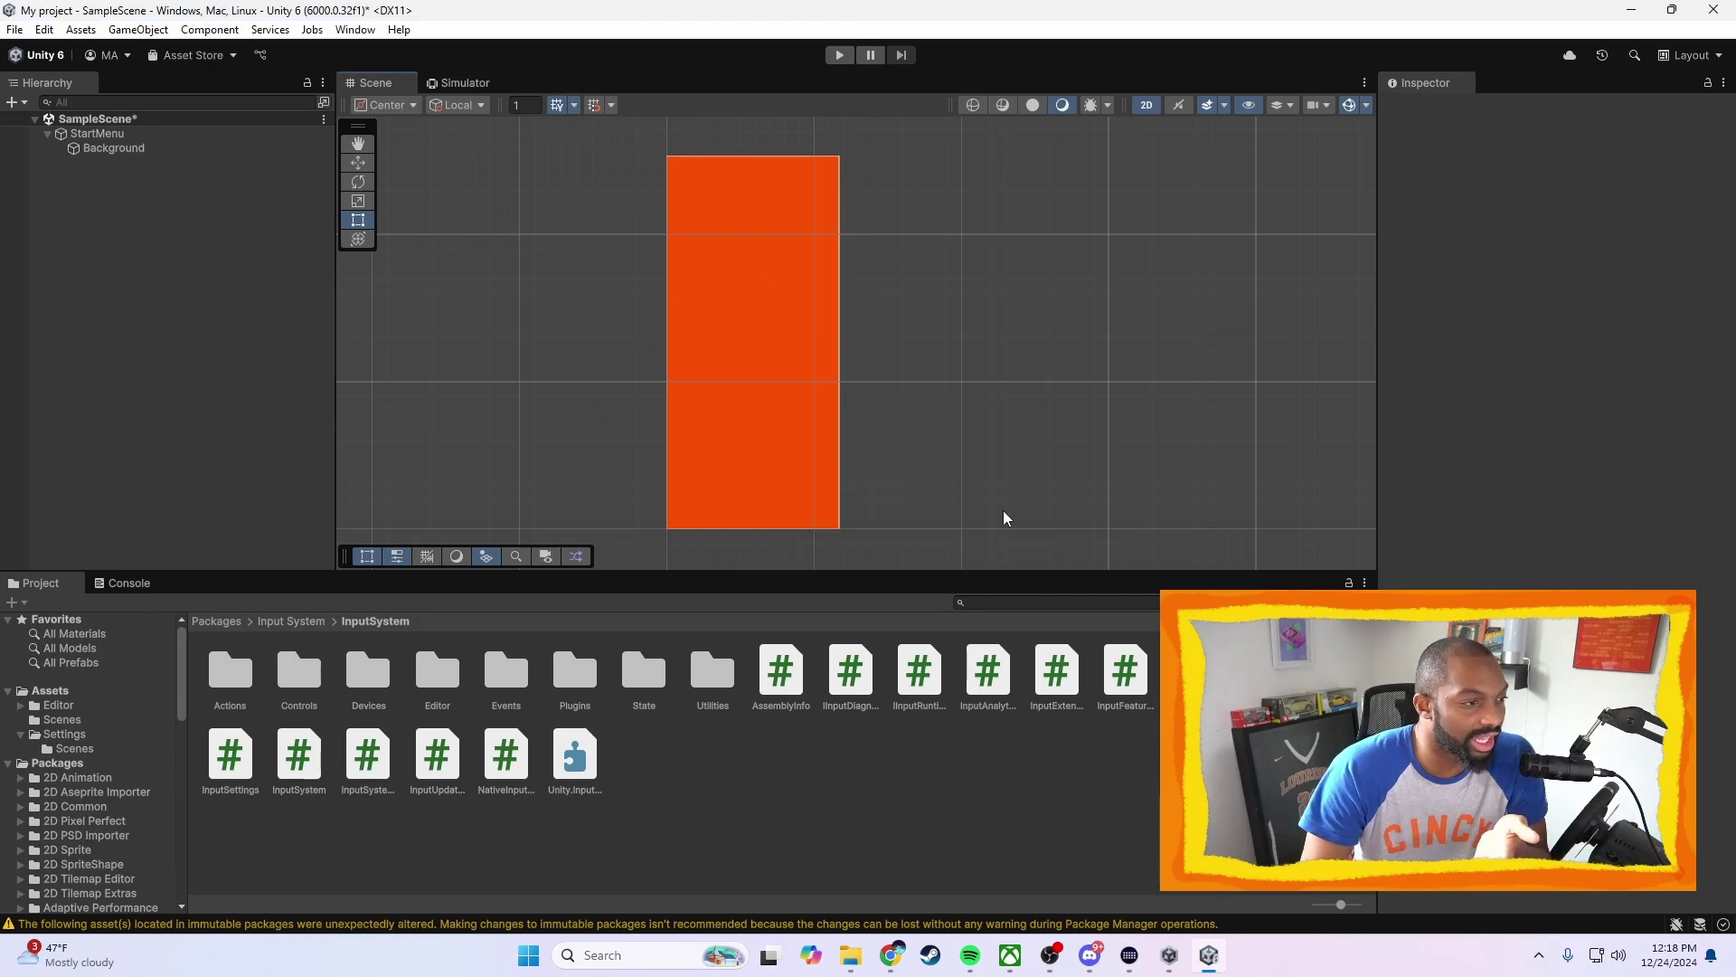
Preview the orange screen in the phone Simulator and inspect the StartMenu and Background objects in the Hierarchy
{"action": "left_click", "coordinate": [468, 84]}
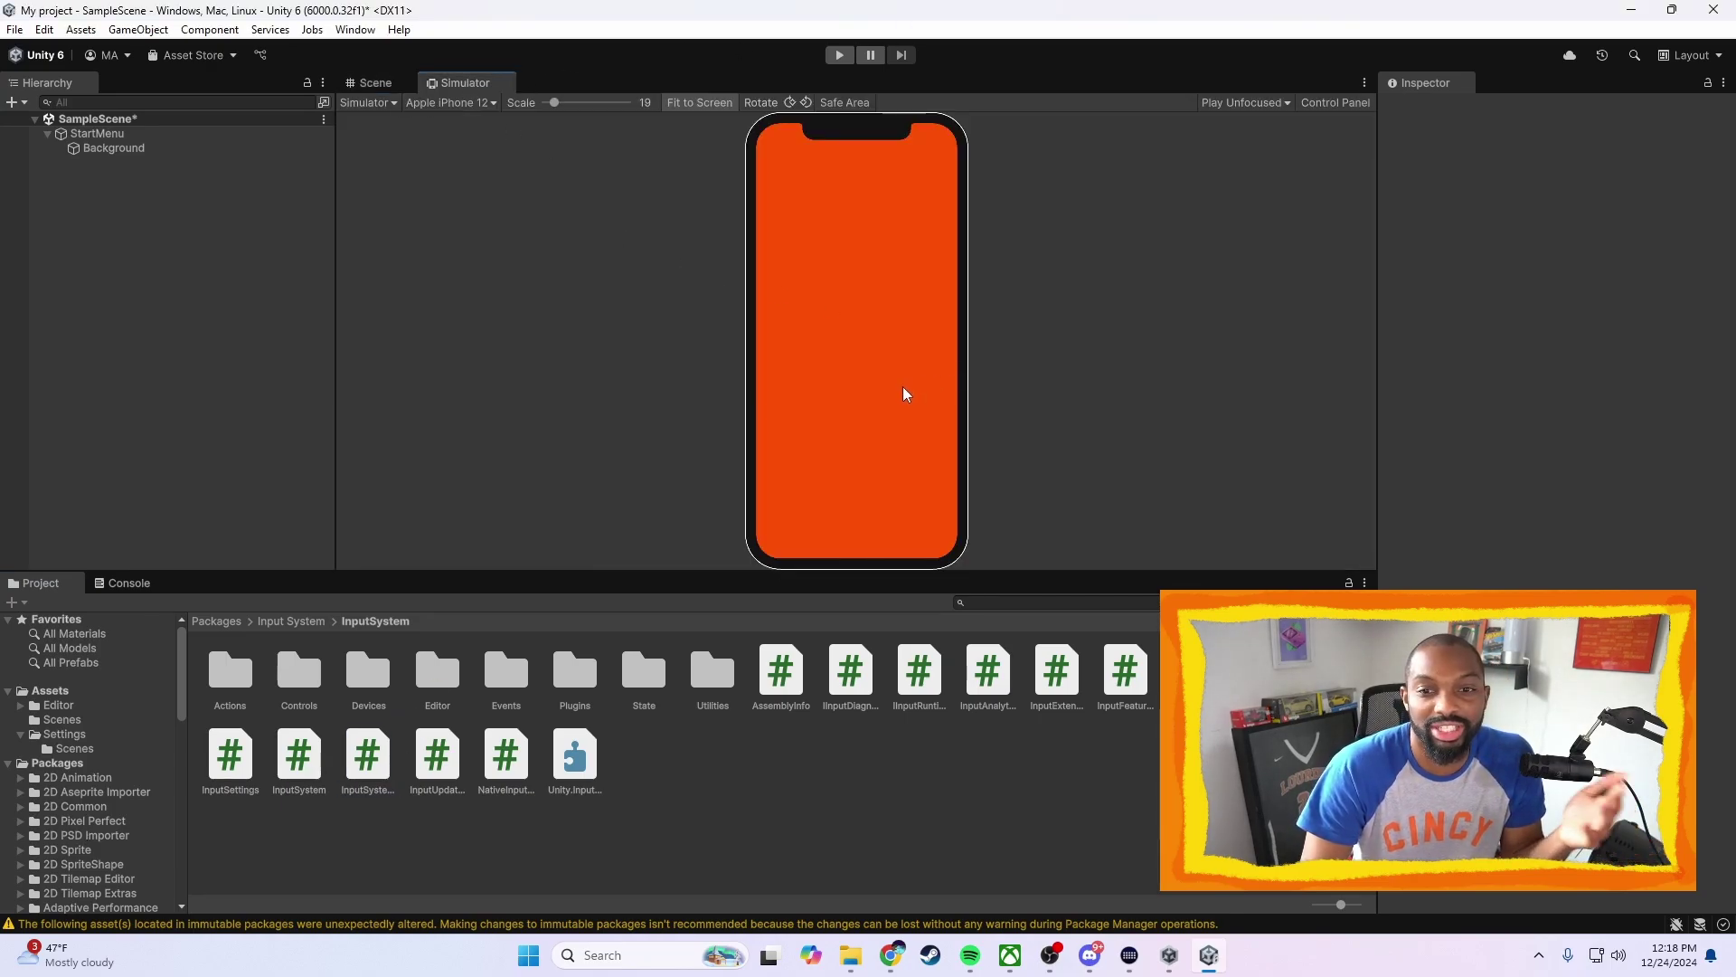
{"action": "left_click", "coordinate": [193, 56]}
{"action": "left_click", "coordinate": [98, 118]}
{"action": "left_click", "coordinate": [96, 134]}
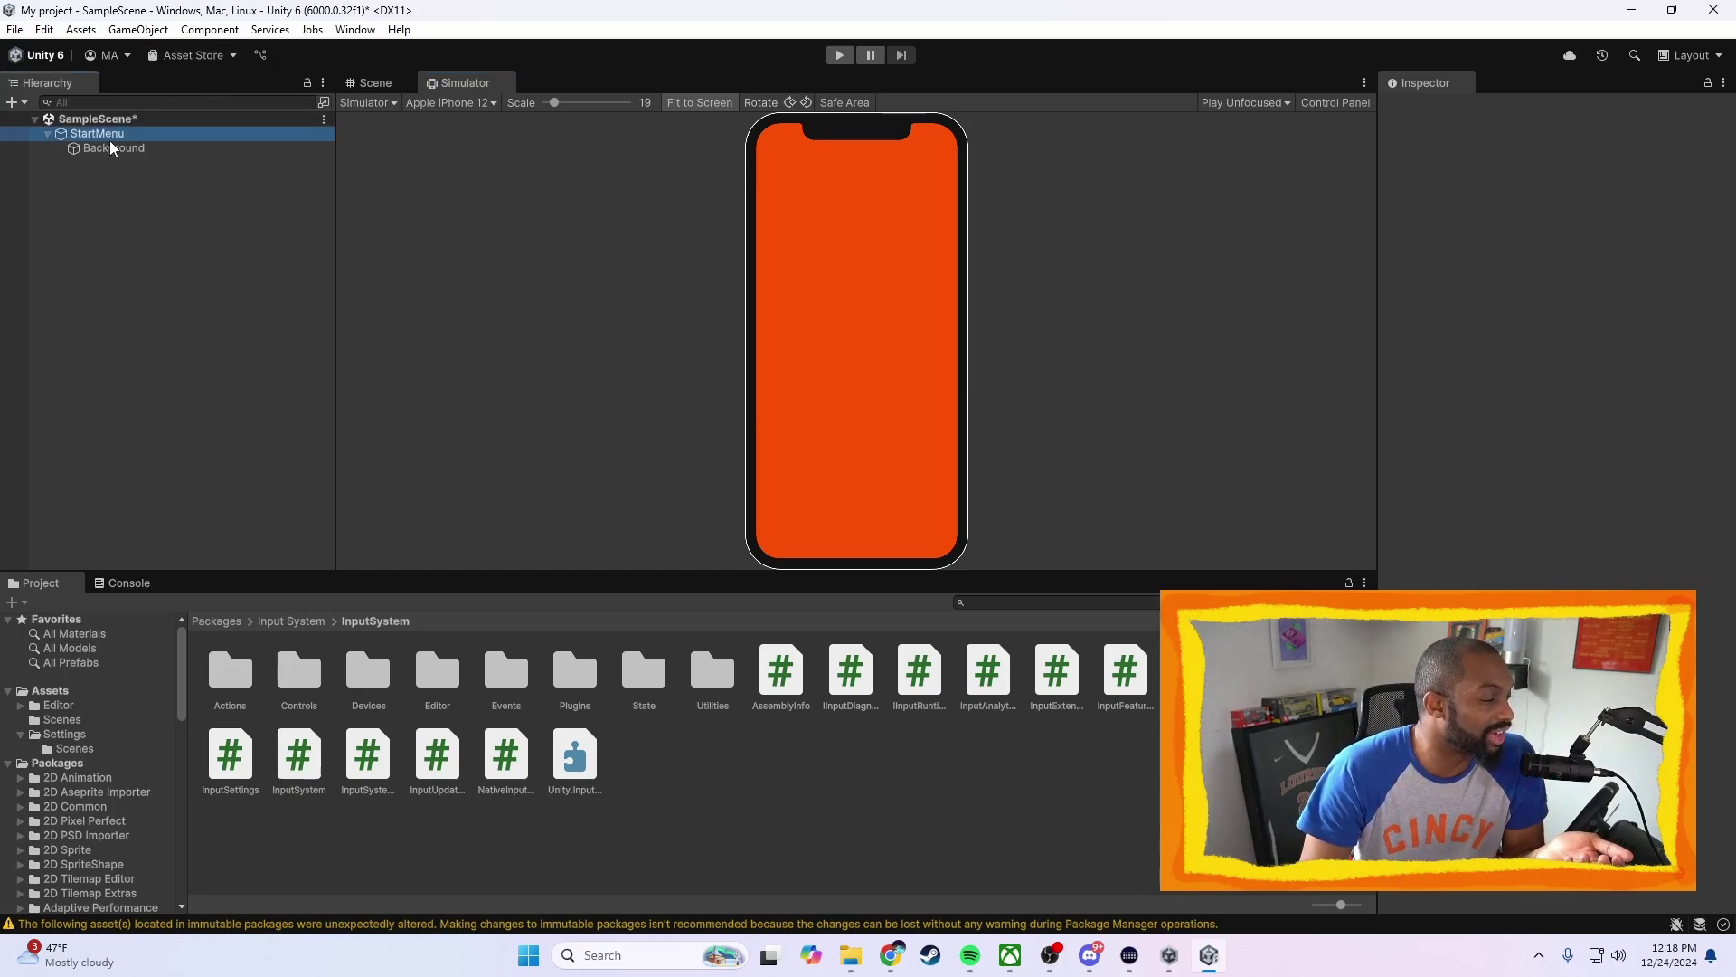
{"action": "left_click", "coordinate": [108, 152]}
{"action": "left_click", "coordinate": [116, 134]}
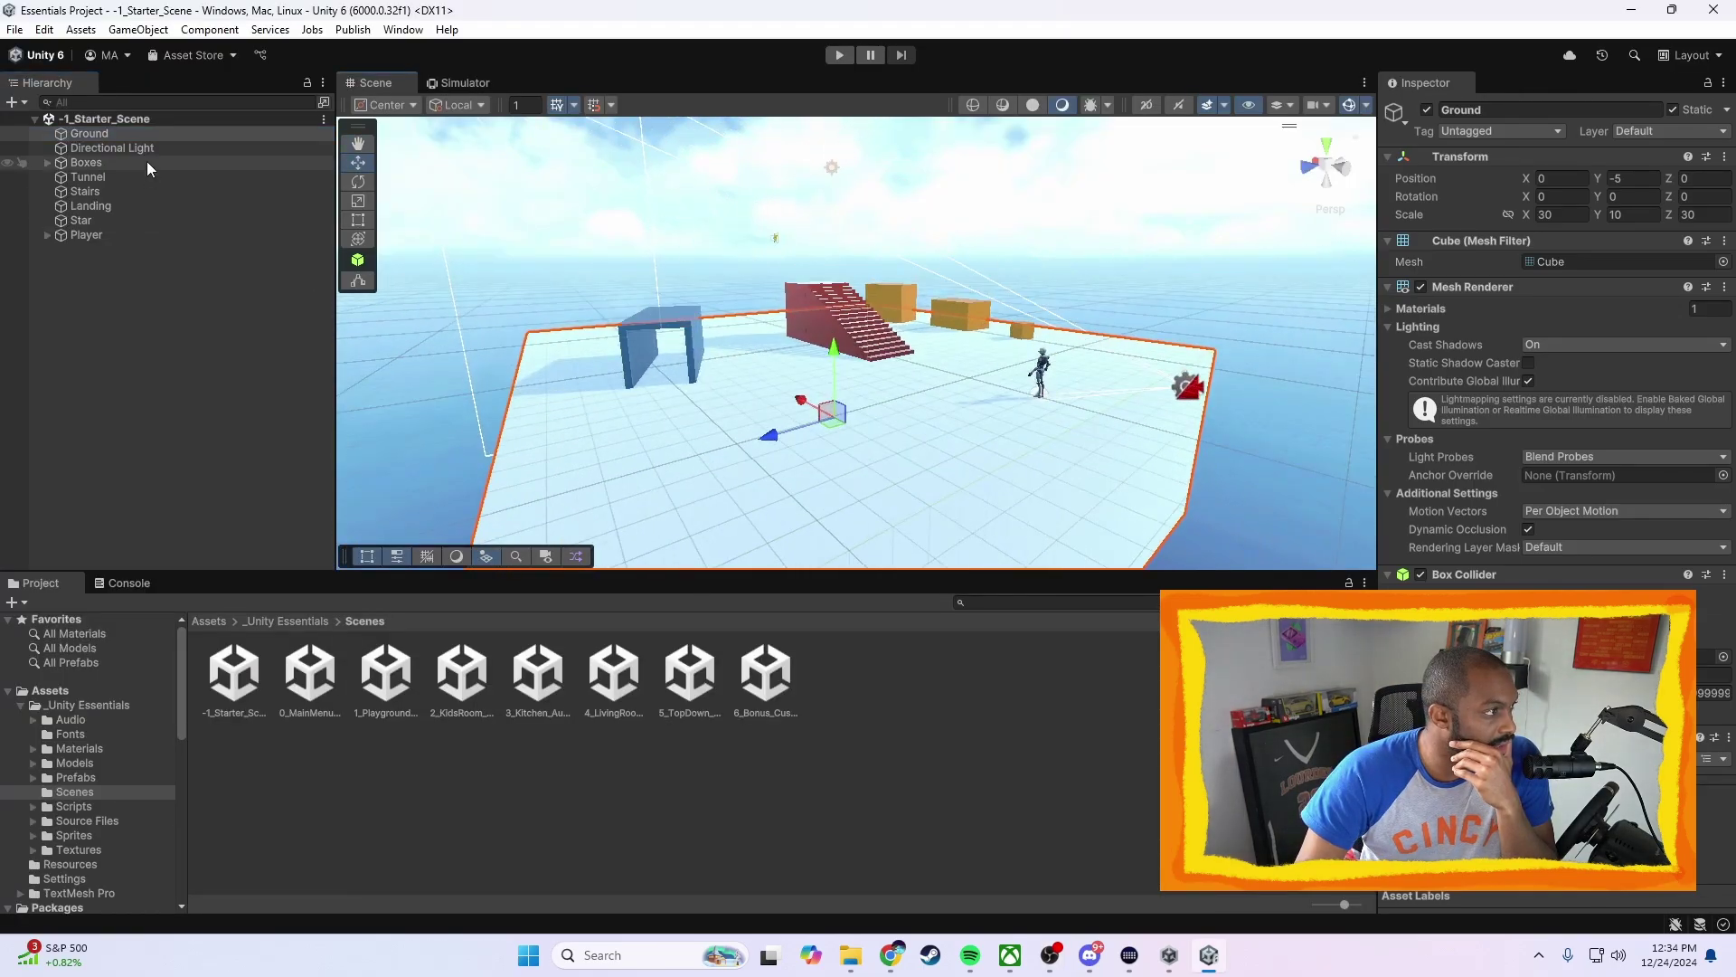
Inspect the Boxes, Tunnel and Player objects of -1_Starter_Scene in the Essentials Project
{"action": "left_click", "coordinate": [128, 151]}
{"action": "middle_click_drag", "start_coordinate": [772, 271], "coordinate": [721, 417]}
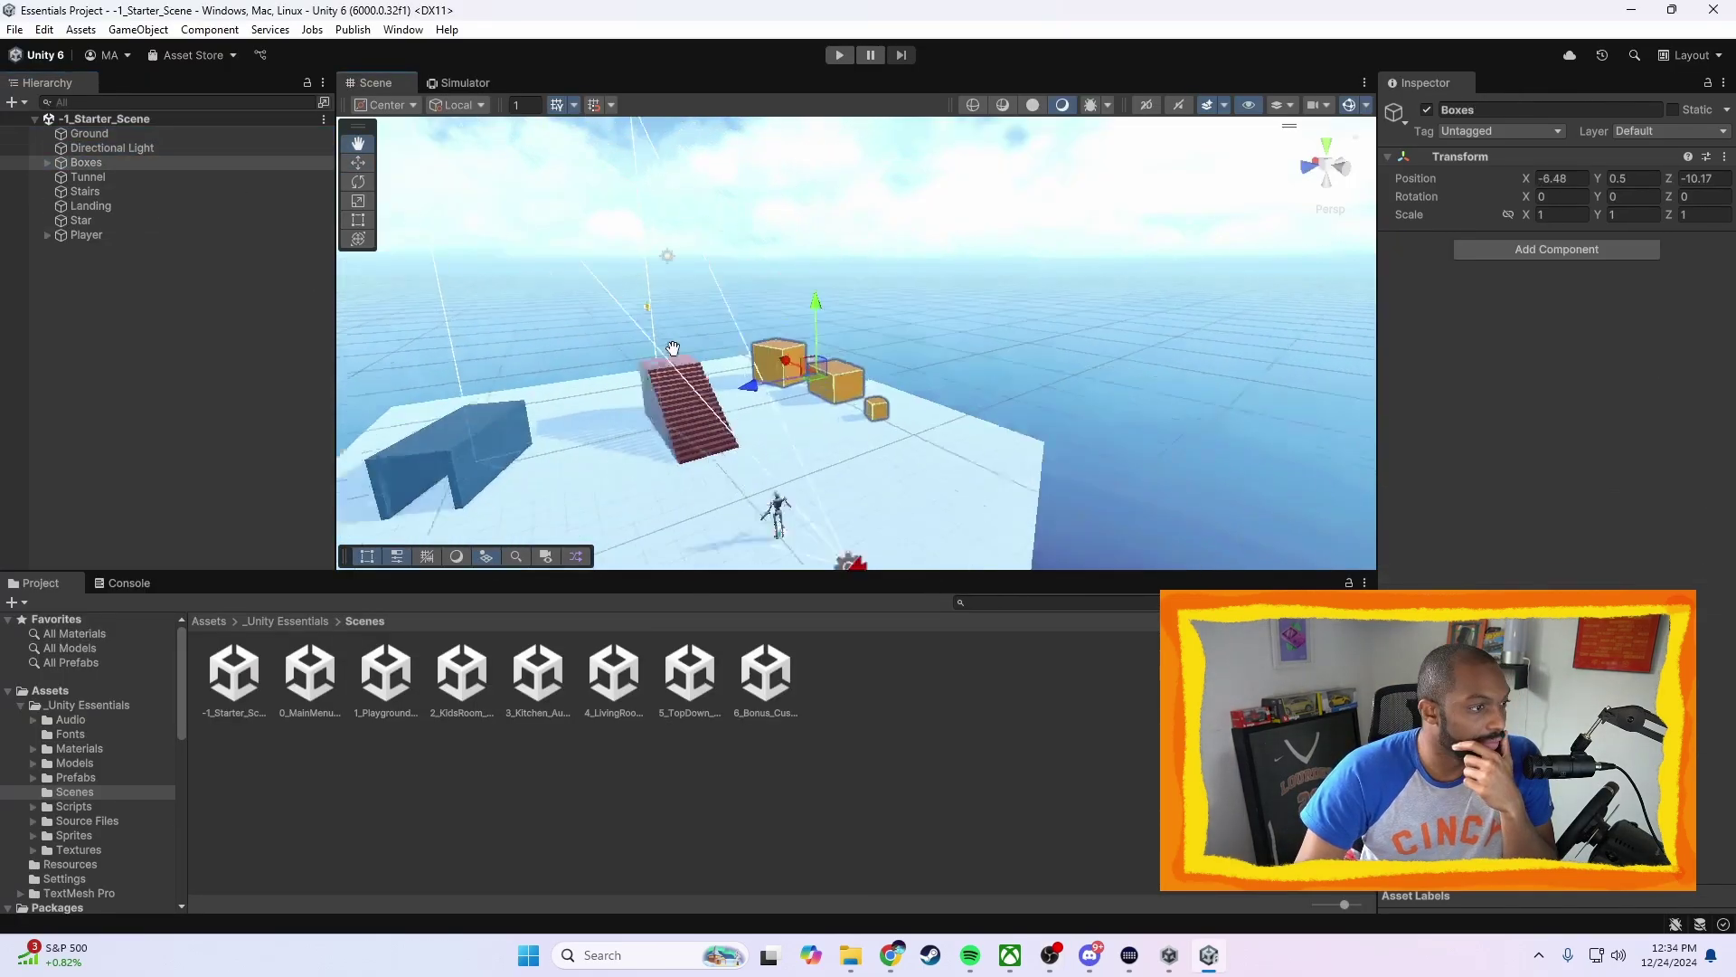
{"action": "middle_click_drag", "start_coordinate": [672, 349], "coordinate": [710, 302]}
{"action": "left_click", "coordinate": [87, 177]}
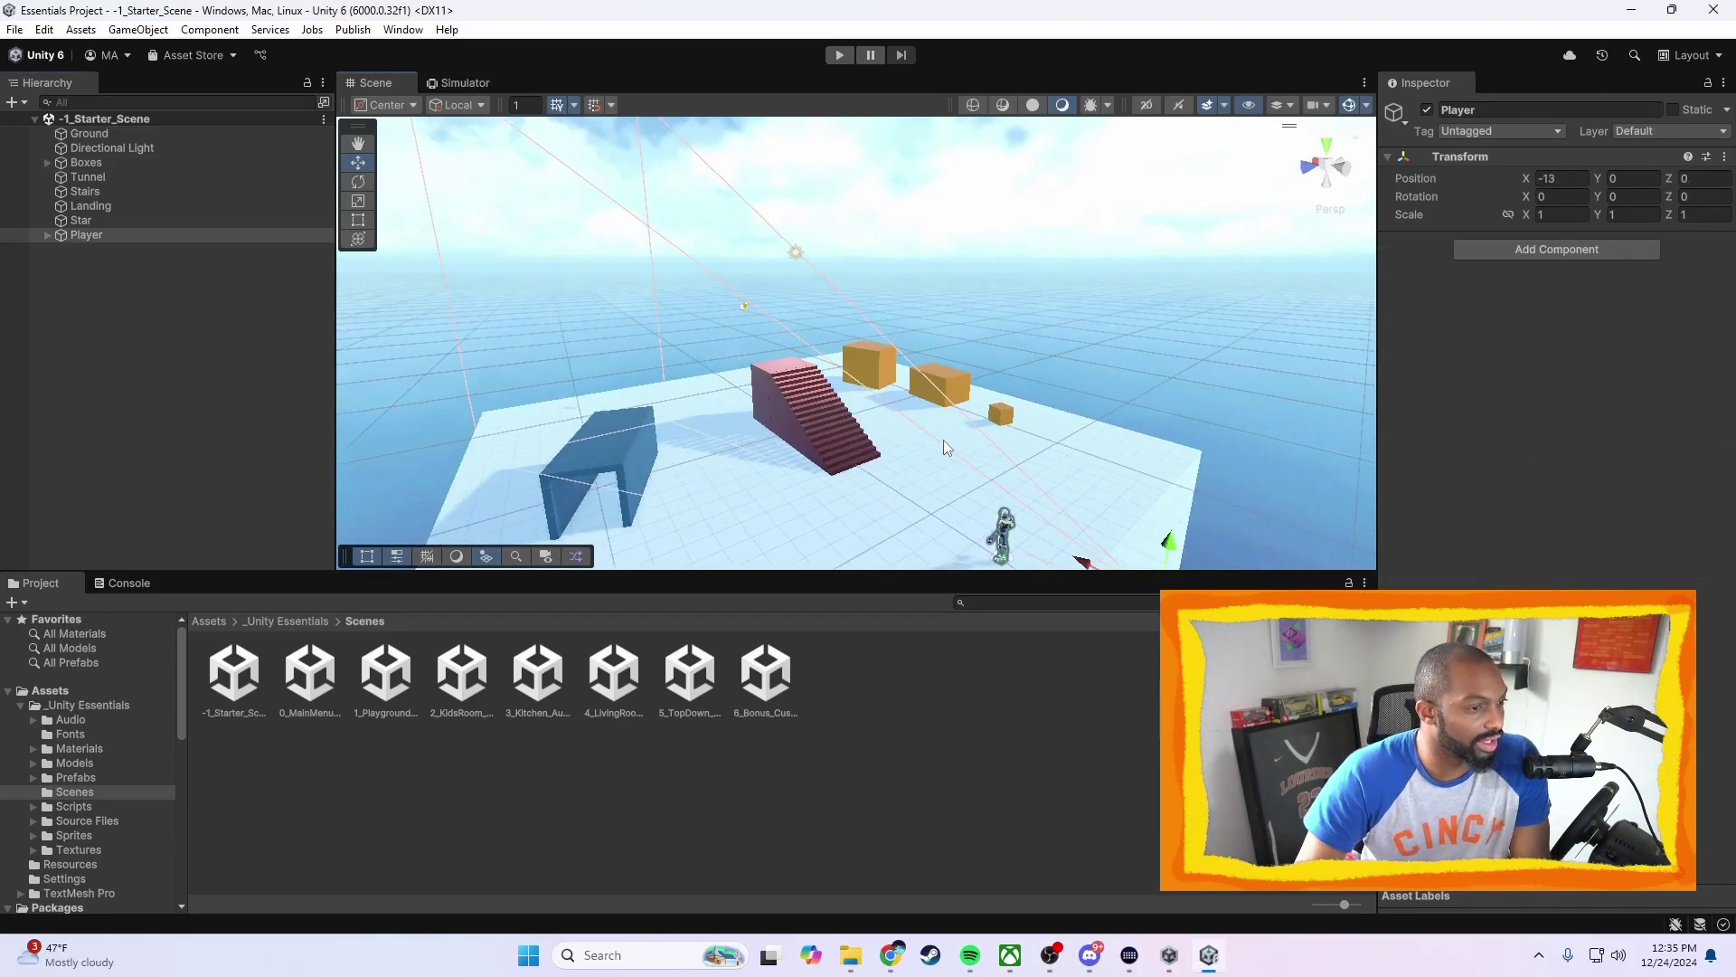
{"action": "scroll", "coordinate": [942, 440], "scroll_direction": "down", "scroll_amount": 3}
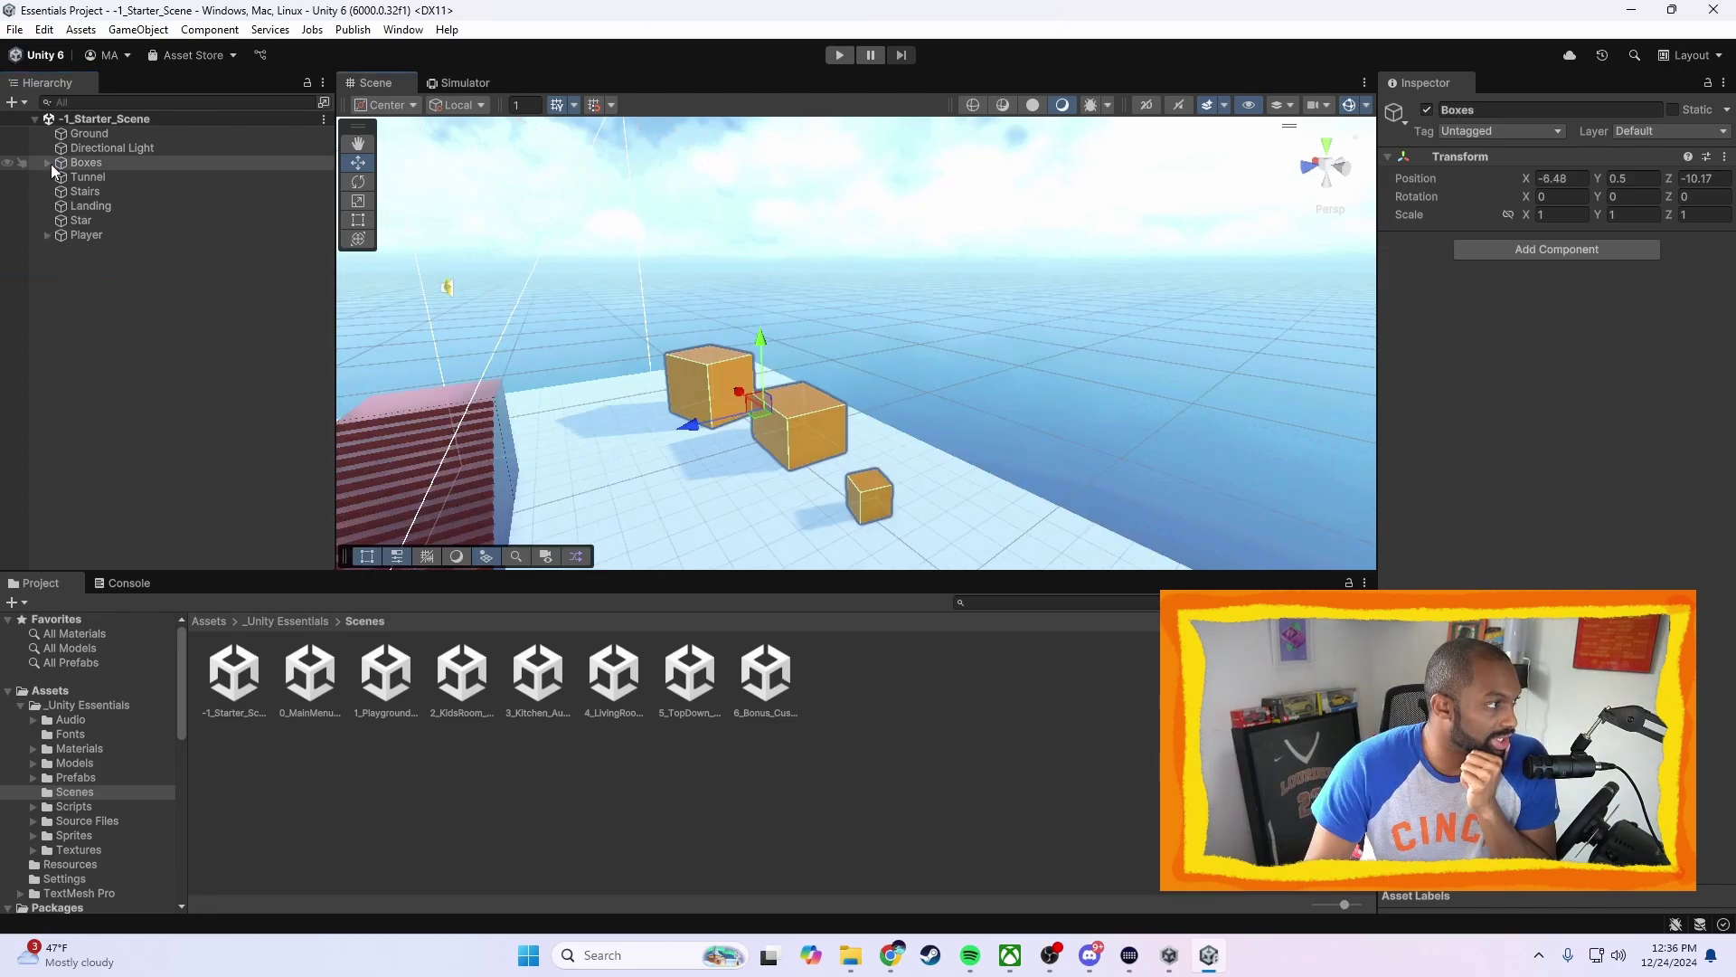
Expand the Boxes group and inspect its Box_Small, Box_Medium and Box_Large children
{"action": "left_click", "coordinate": [48, 163]}
{"action": "left_click", "coordinate": [115, 191]}
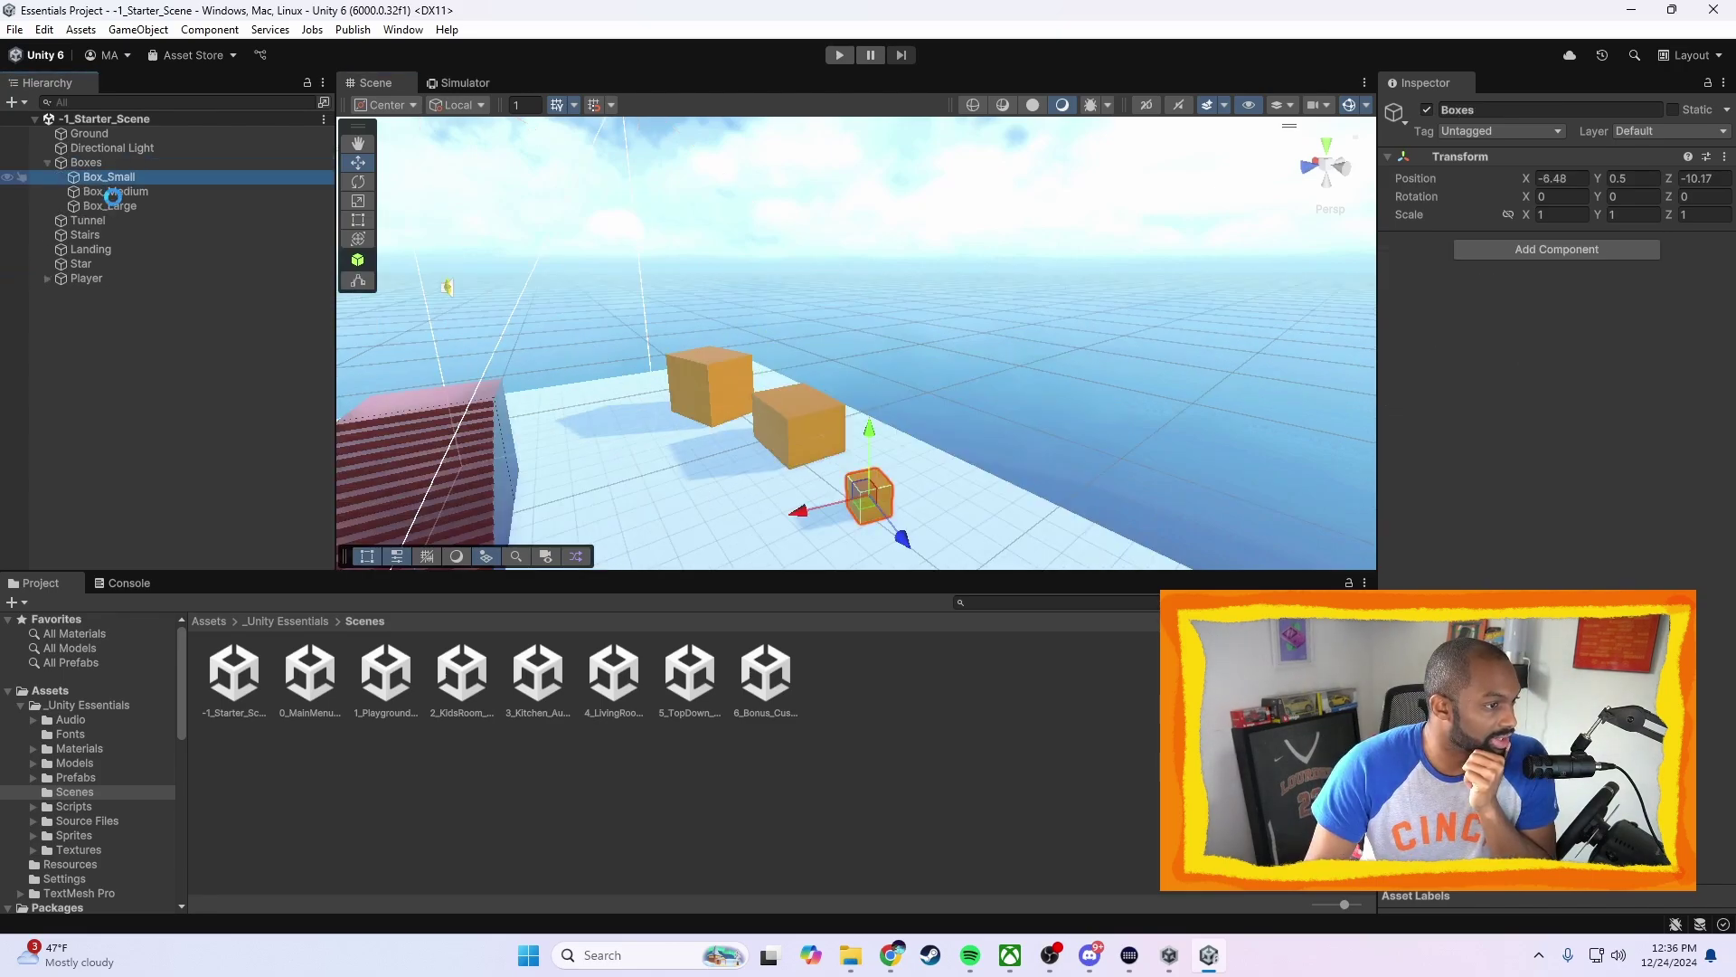
{"action": "left_click", "coordinate": [105, 209]}
{"action": "left_click", "coordinate": [114, 191]}
{"action": "left_click", "coordinate": [116, 181]}
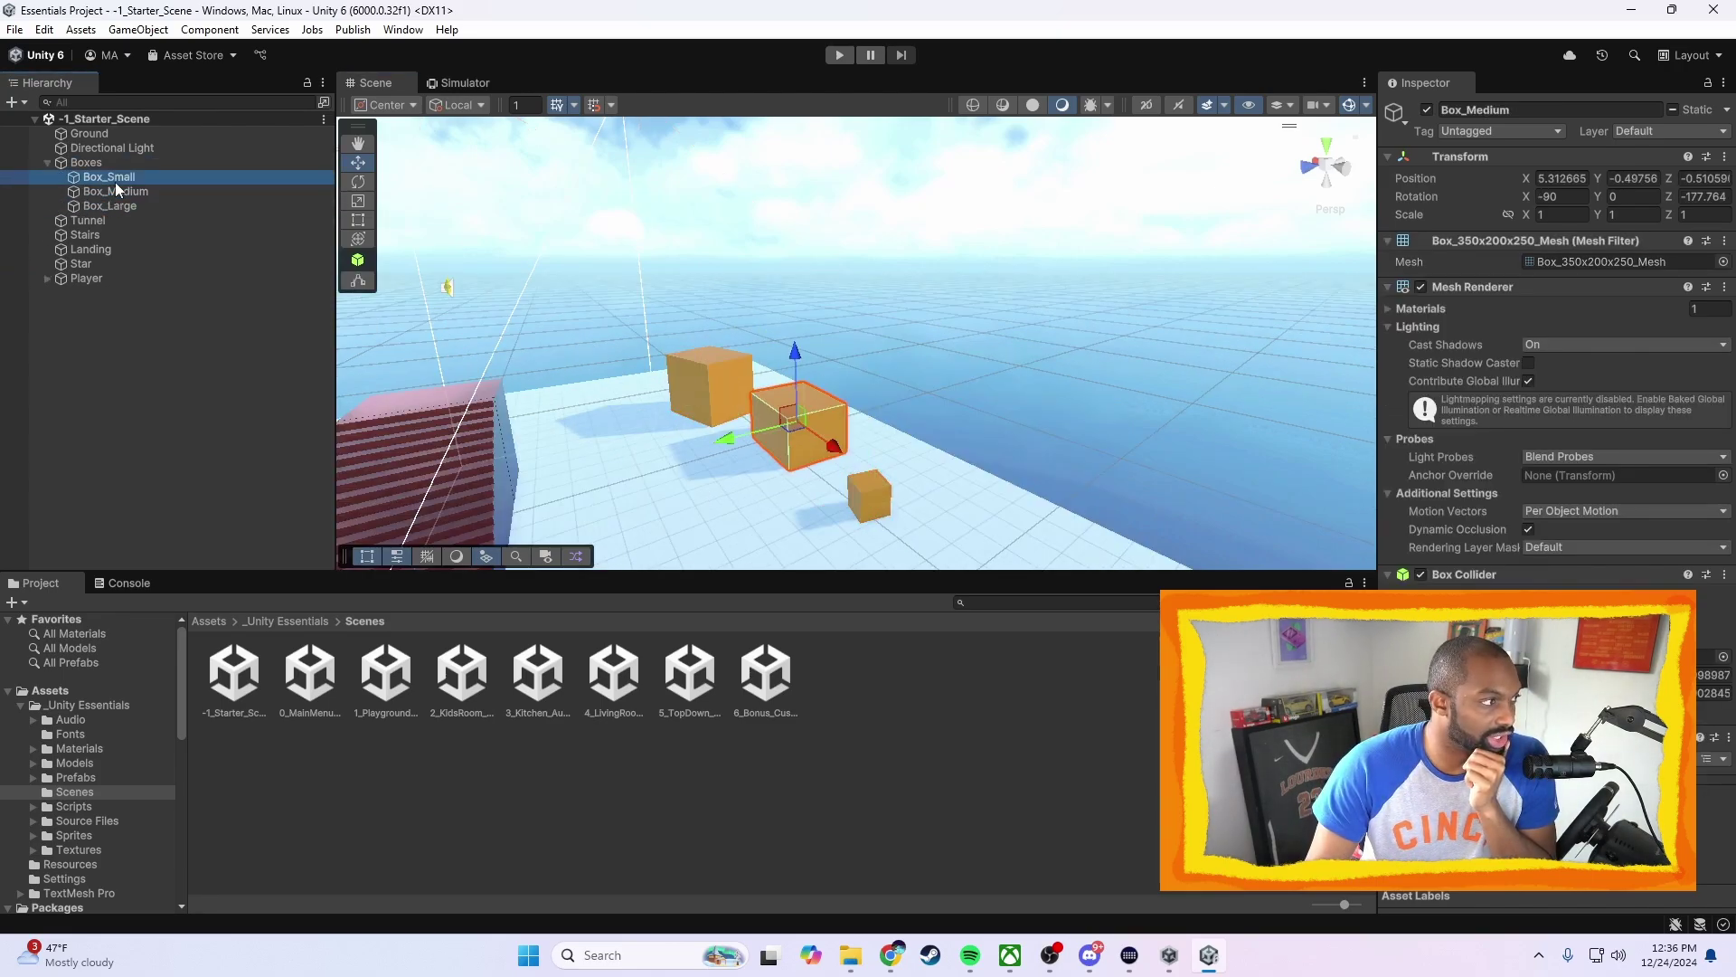
Move the whole Boxes group along the Z axis to about -10.4
{"action": "left_click", "coordinate": [96, 165]}
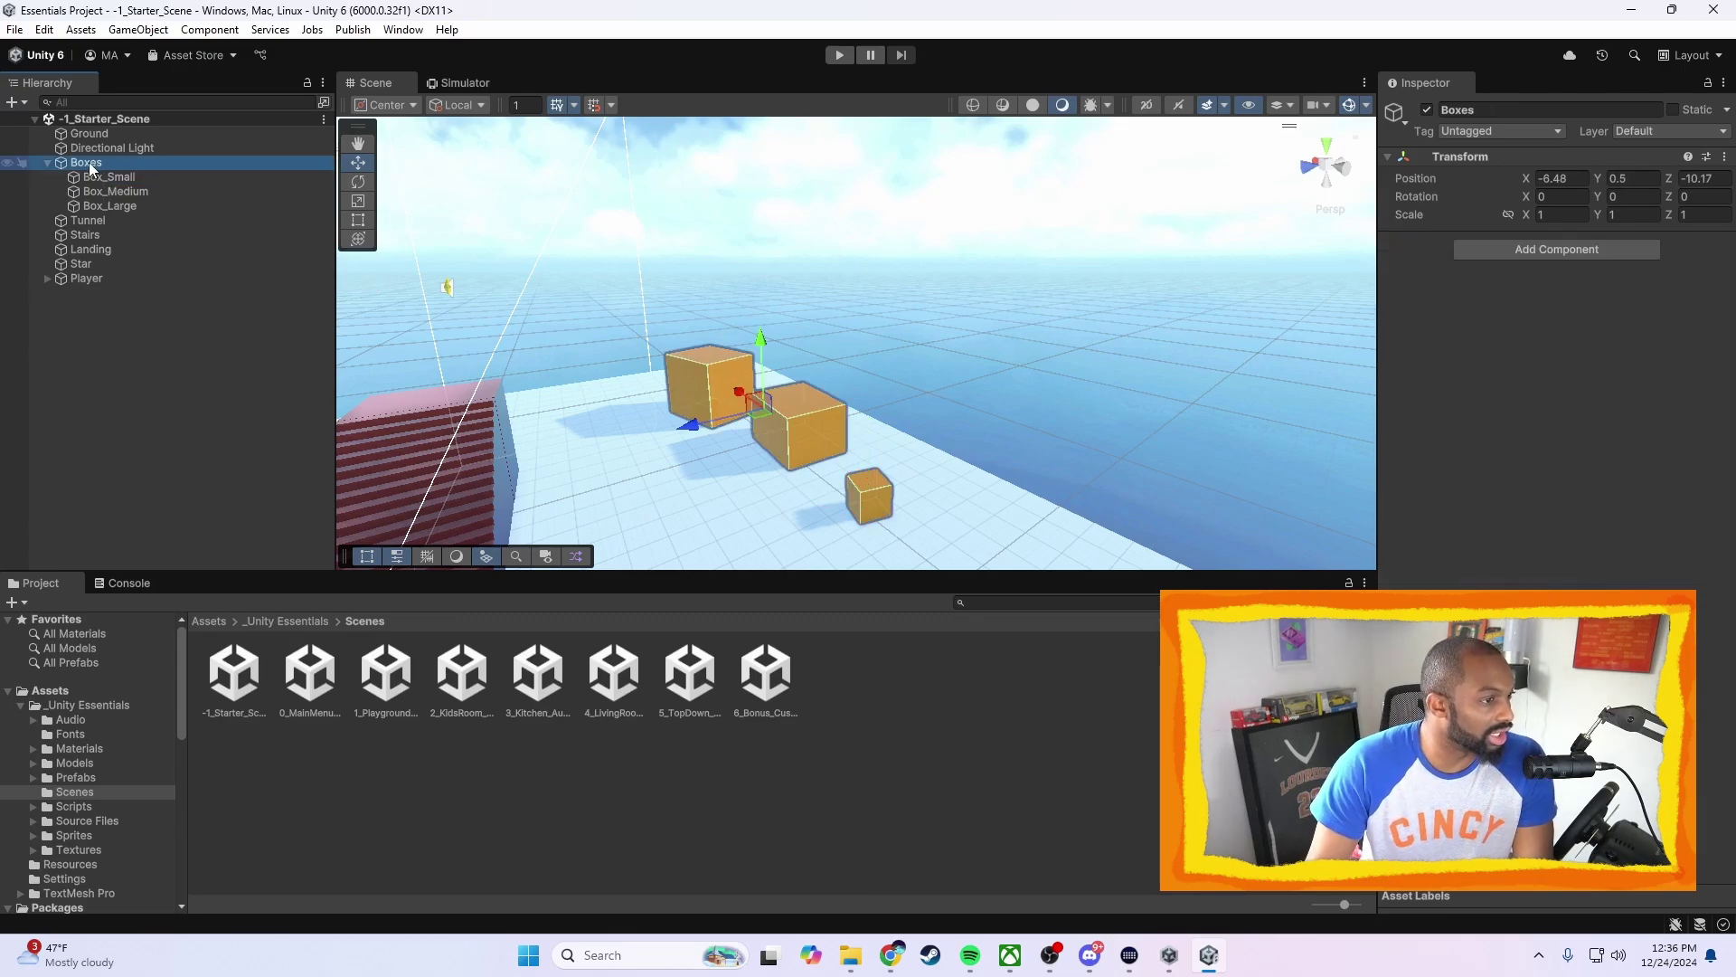
{"action": "left_click_drag", "start_coordinate": [602, 445], "coordinate": [708, 436]}
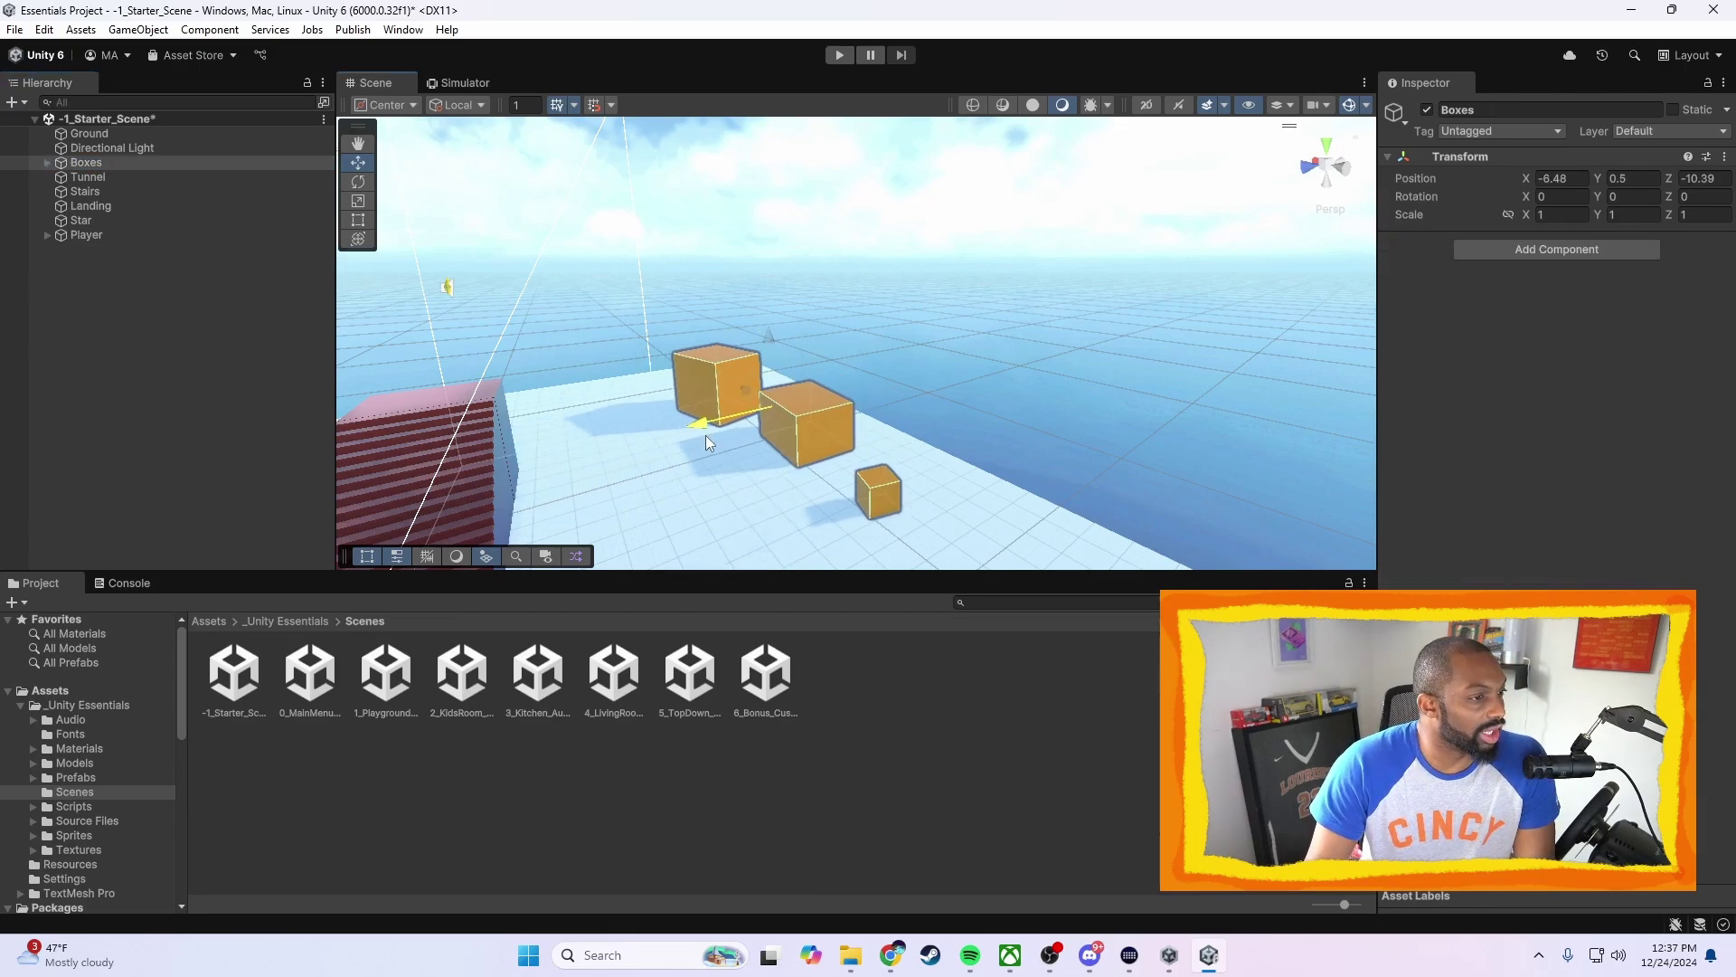
Try moving Box_Medium on its own within the Boxes group, and undo the move
{"action": "left_click", "coordinate": [53, 162]}
{"action": "left_click", "coordinate": [48, 163]}
{"action": "left_click", "coordinate": [115, 192]}
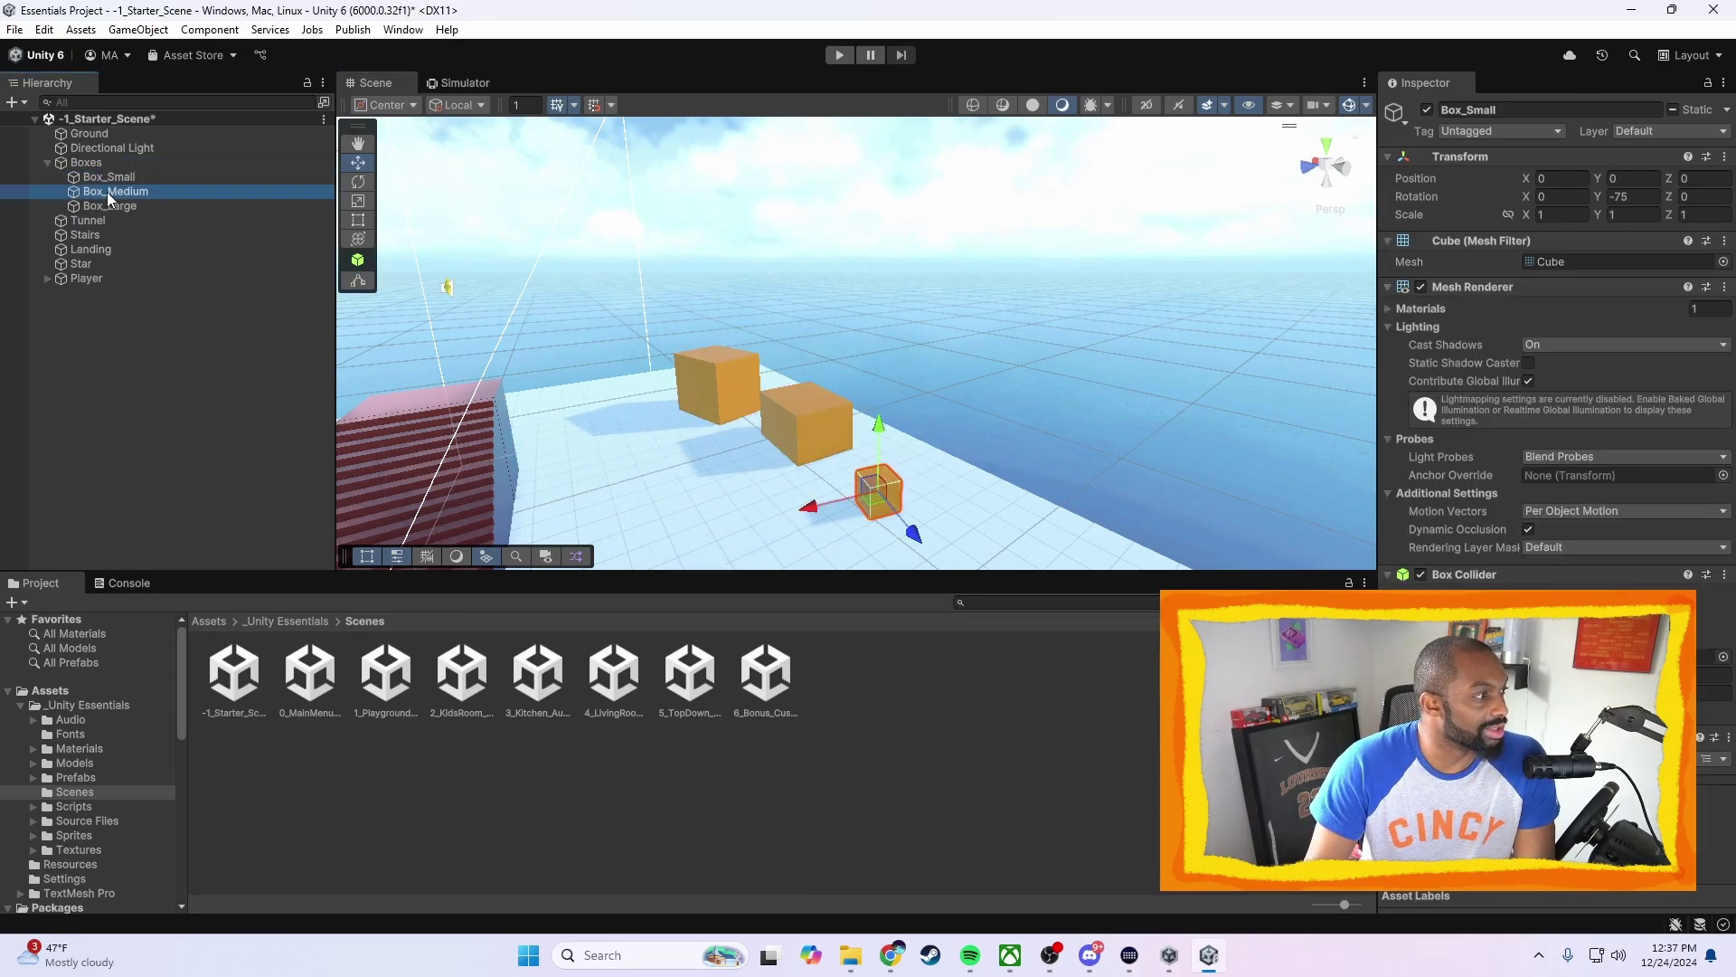
{"action": "left_click_drag", "start_coordinate": [730, 441], "coordinate": [599, 477]}
{"action": "key", "text": "ctrl+z"}
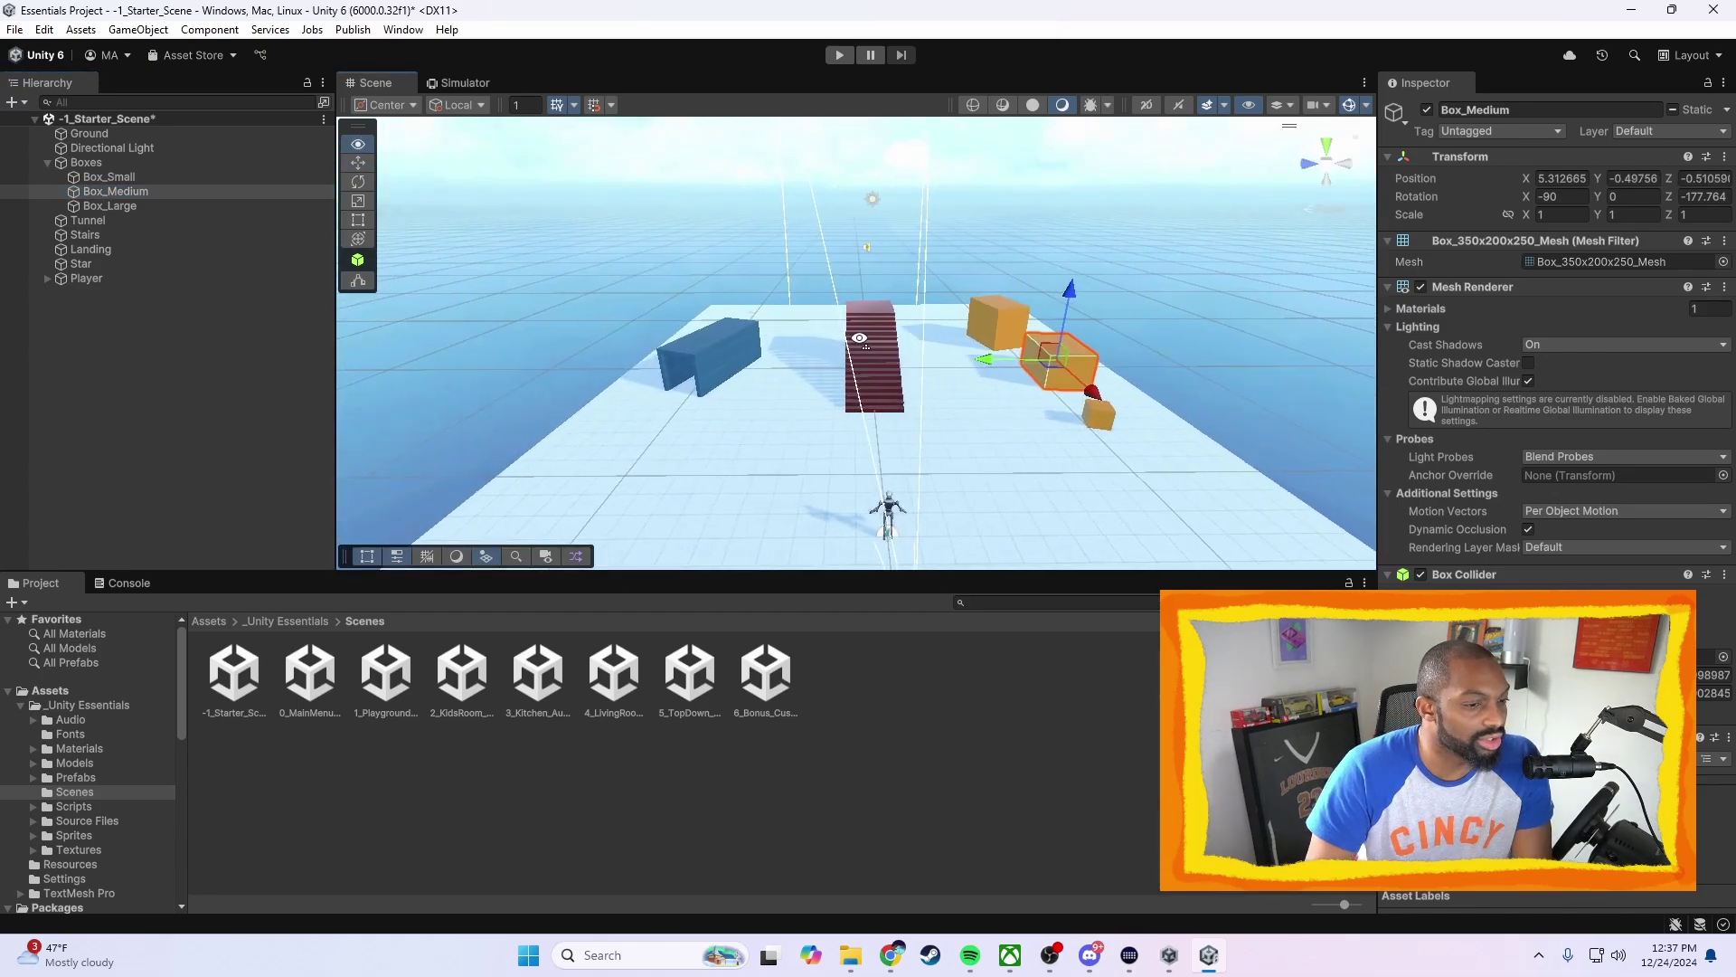
Fly around the starter scene and frame Box_Large and the Directional Light in the Scene view
{"action": "scroll", "coordinate": [860, 339], "scroll_direction": "up", "scroll_amount": 1}
{"action": "key", "text": "Up"}
{"action": "key", "text": "Right"}
{"action": "key", "text": "Left"}
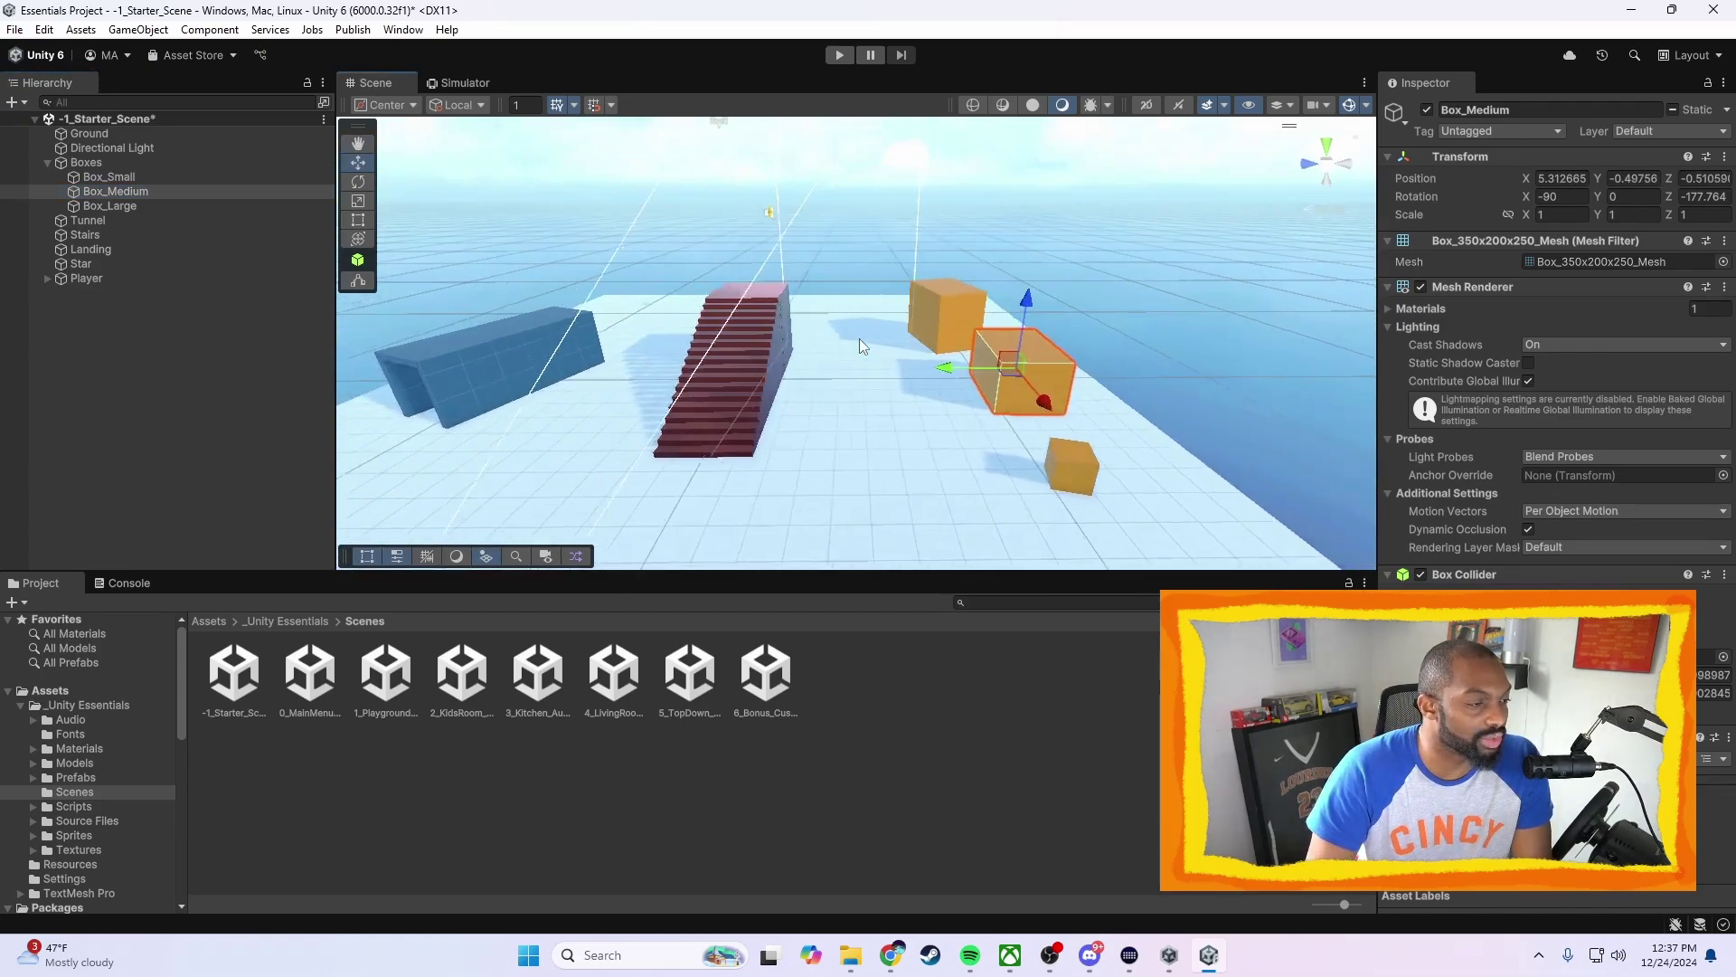
{"action": "key", "text": "Down"}
{"action": "right_click_drag", "start_coordinate": [861, 343], "coordinate": [921, 295]}
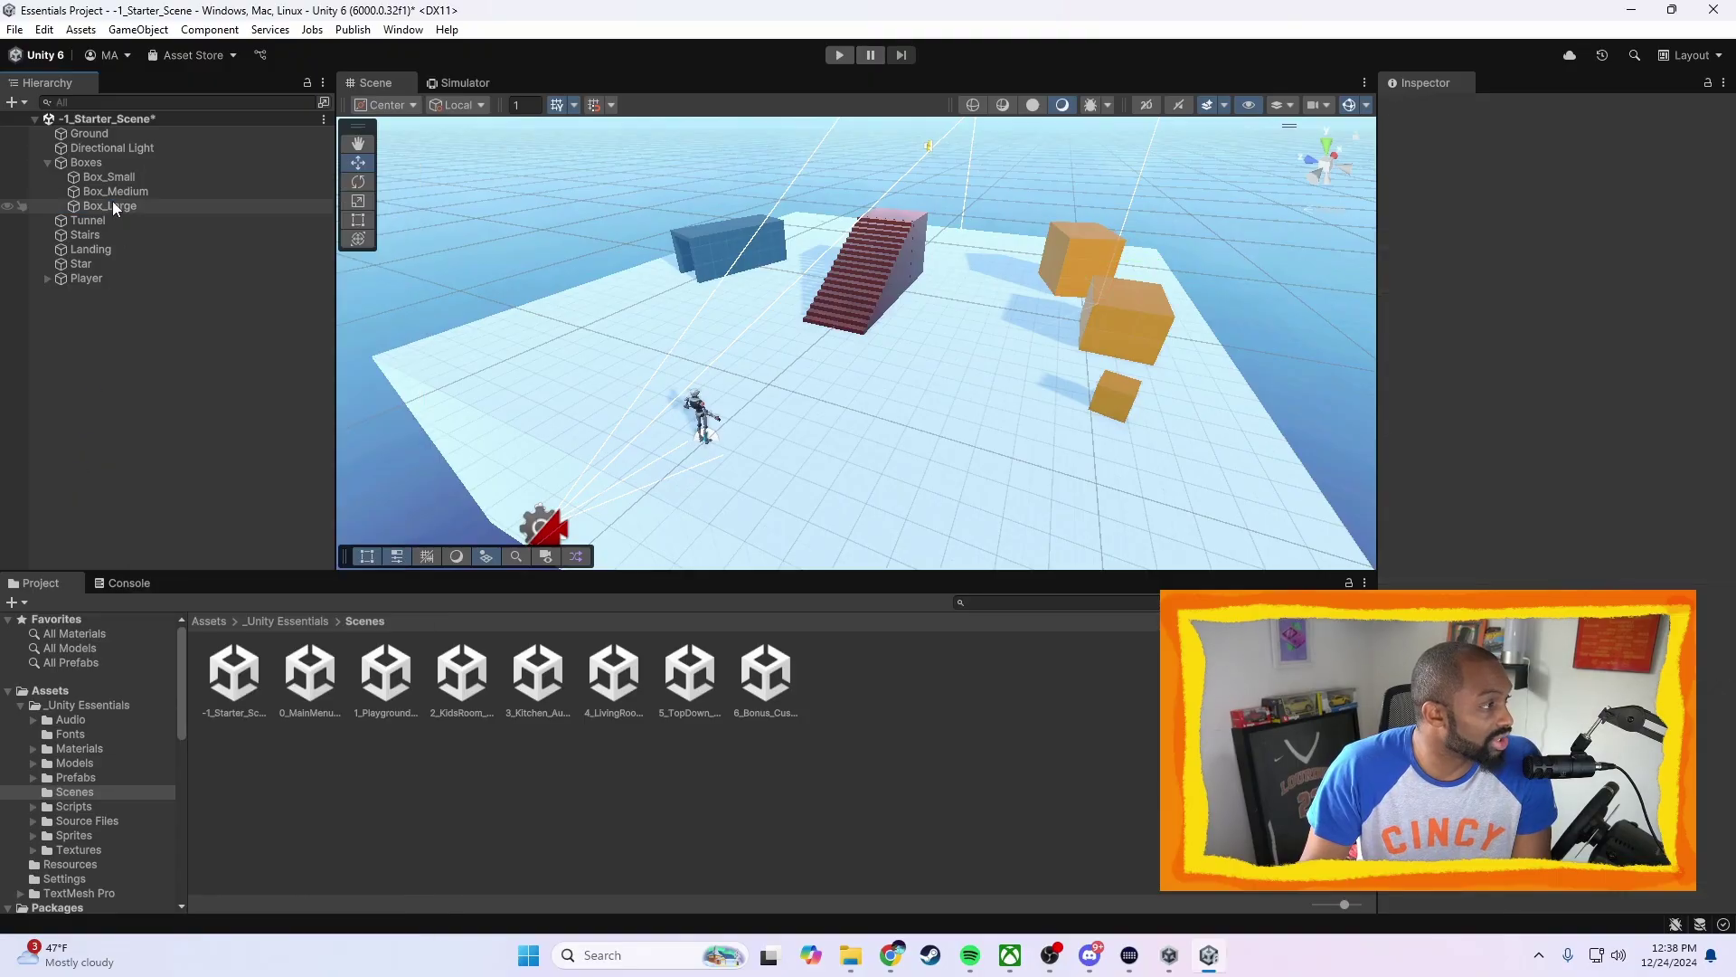
{"action": "double_click", "coordinate": [112, 206]}
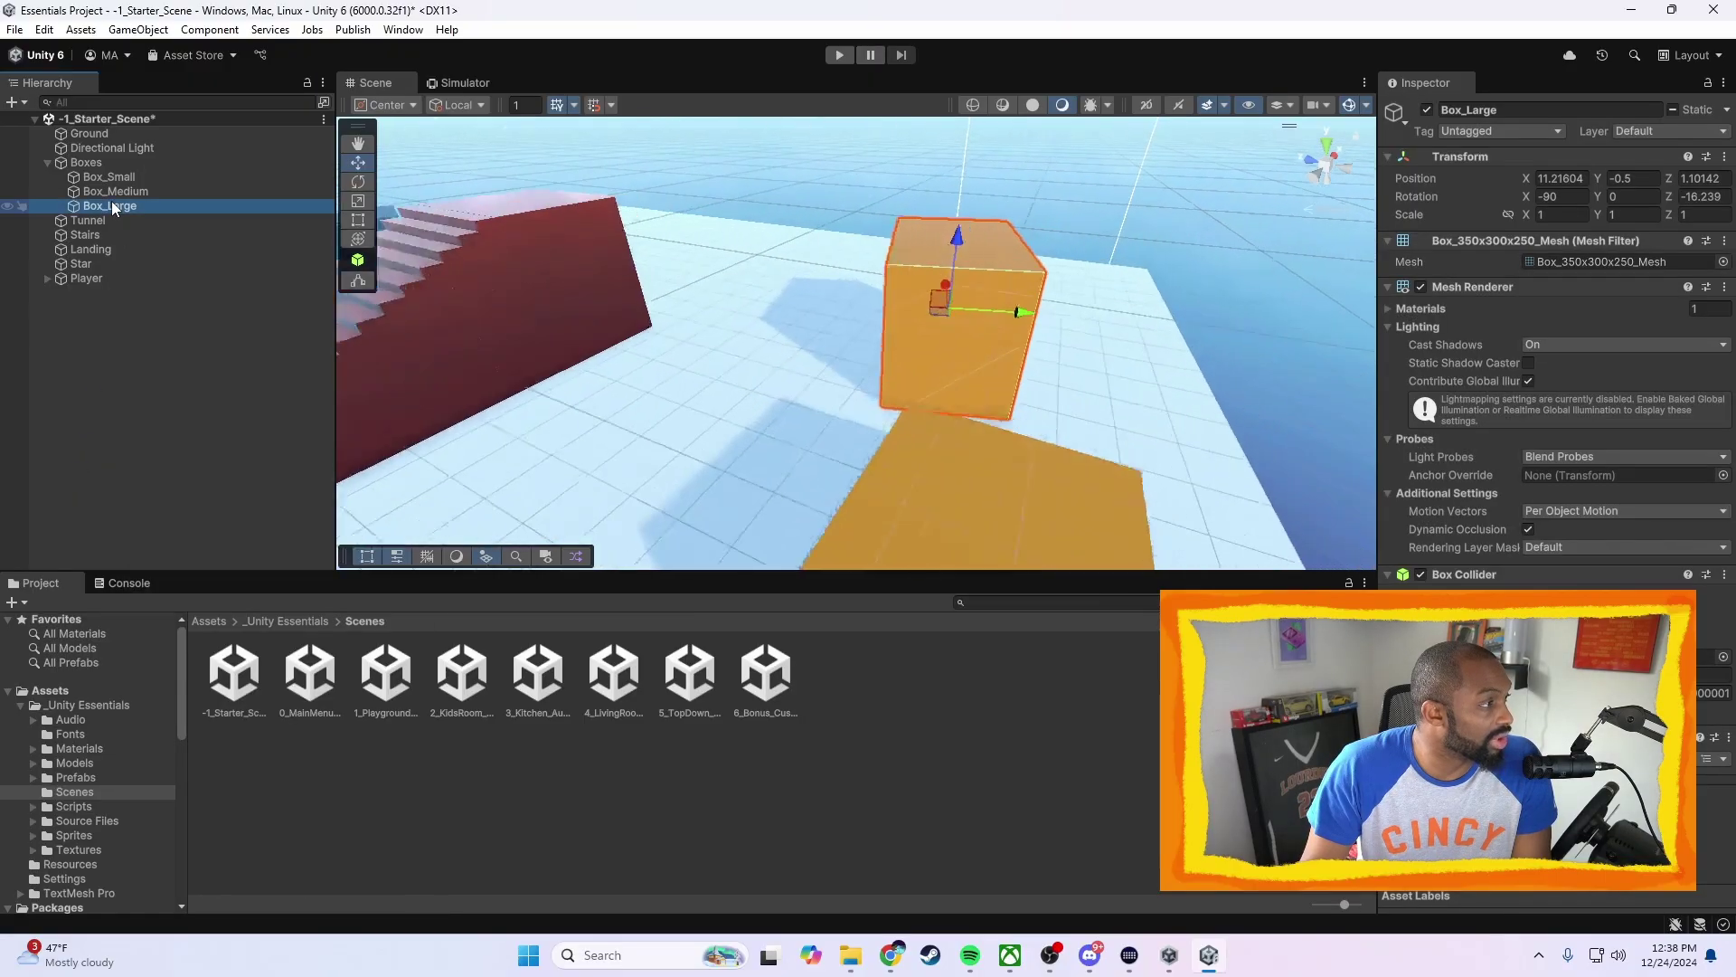
{"action": "double_click", "coordinate": [94, 150]}
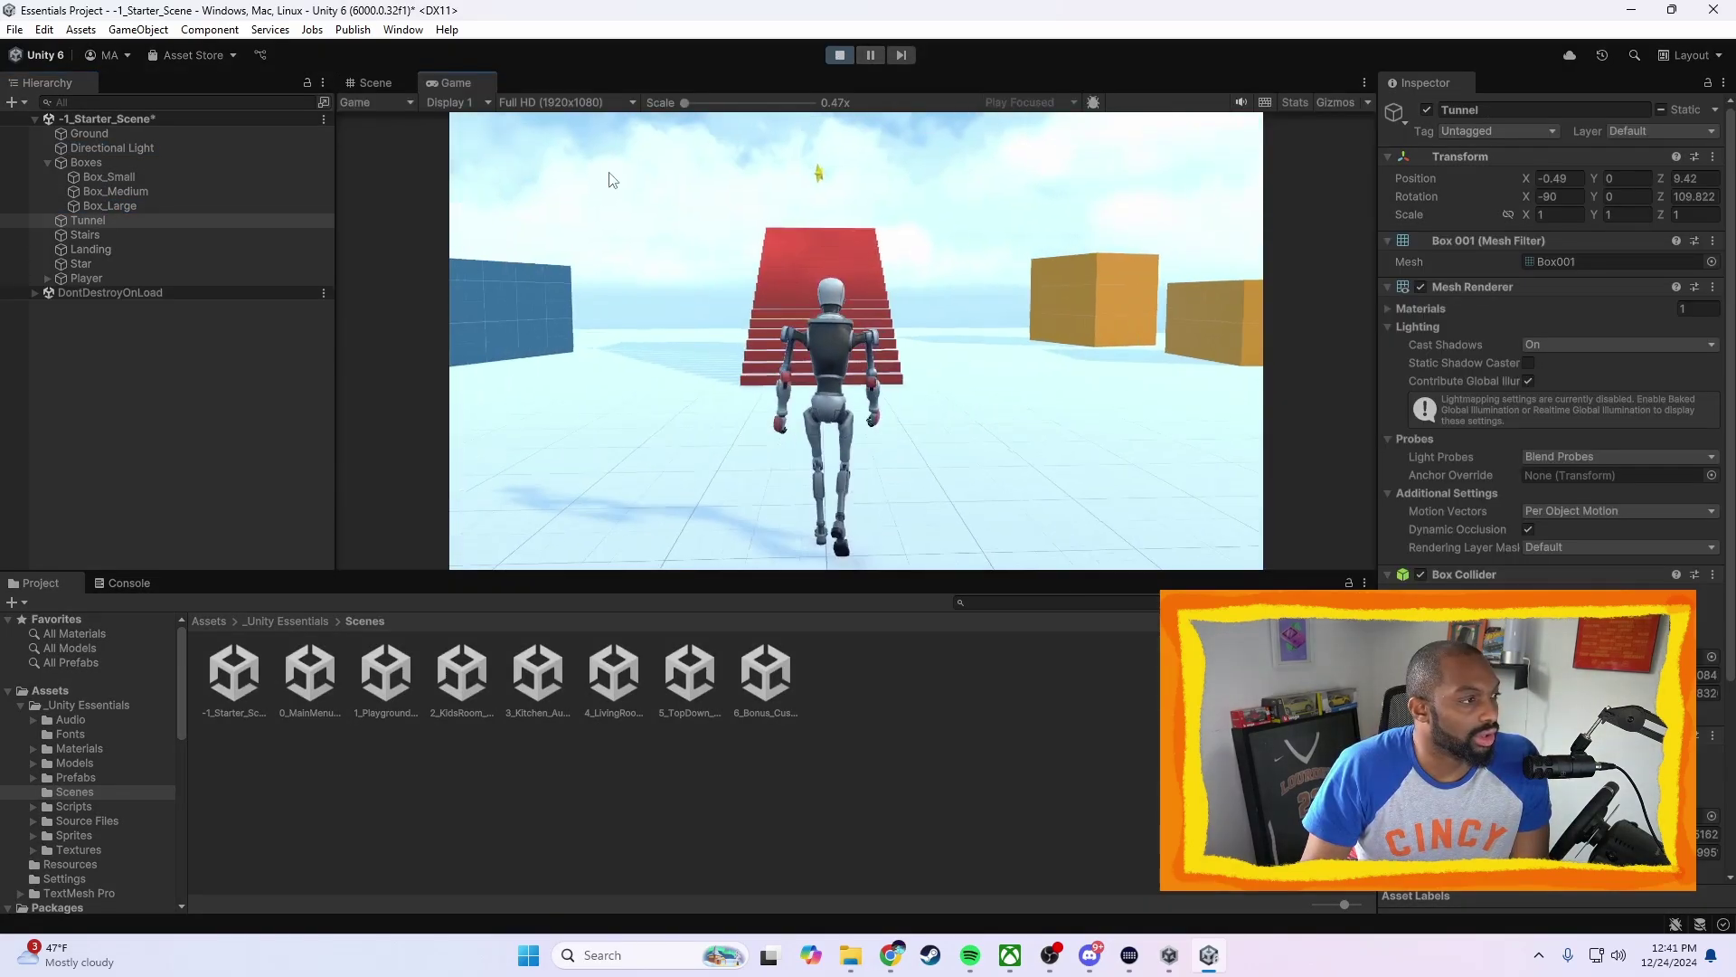
Play-test the starter scene by running the robot character up the stairs and jumping for the star
{"action": "key", "text": "w"}
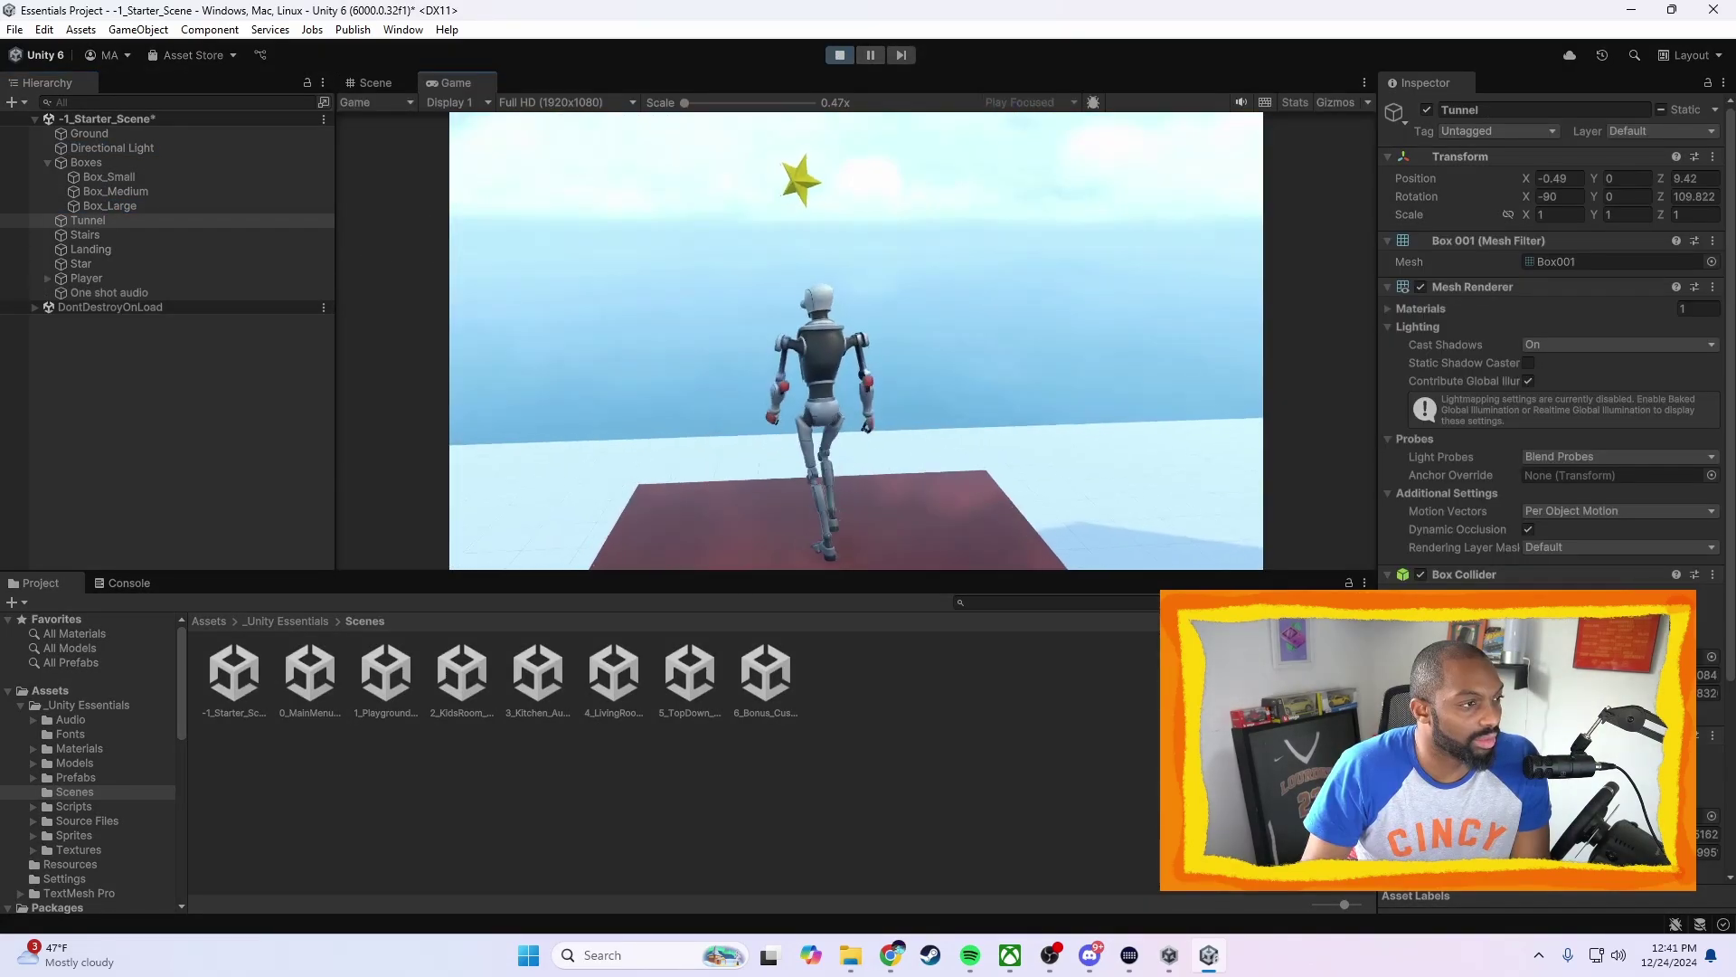
{"action": "key", "text": "space"}
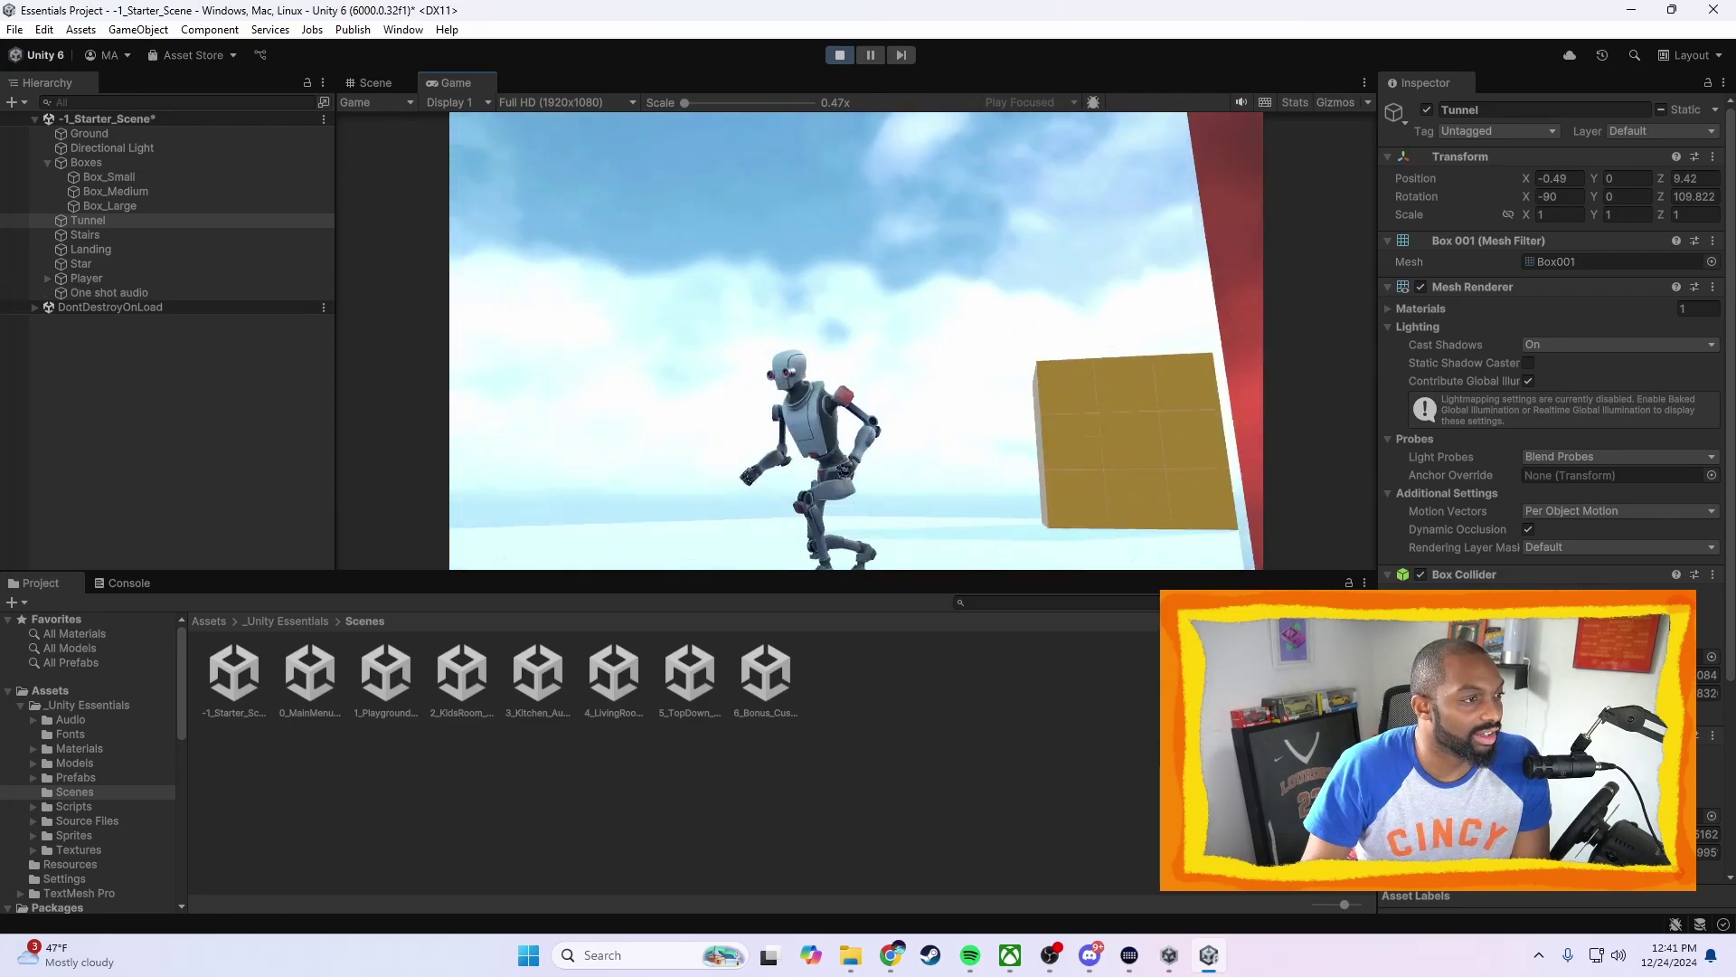
{"action": "key", "text": "space"}
{"action": "key", "text": "d"}
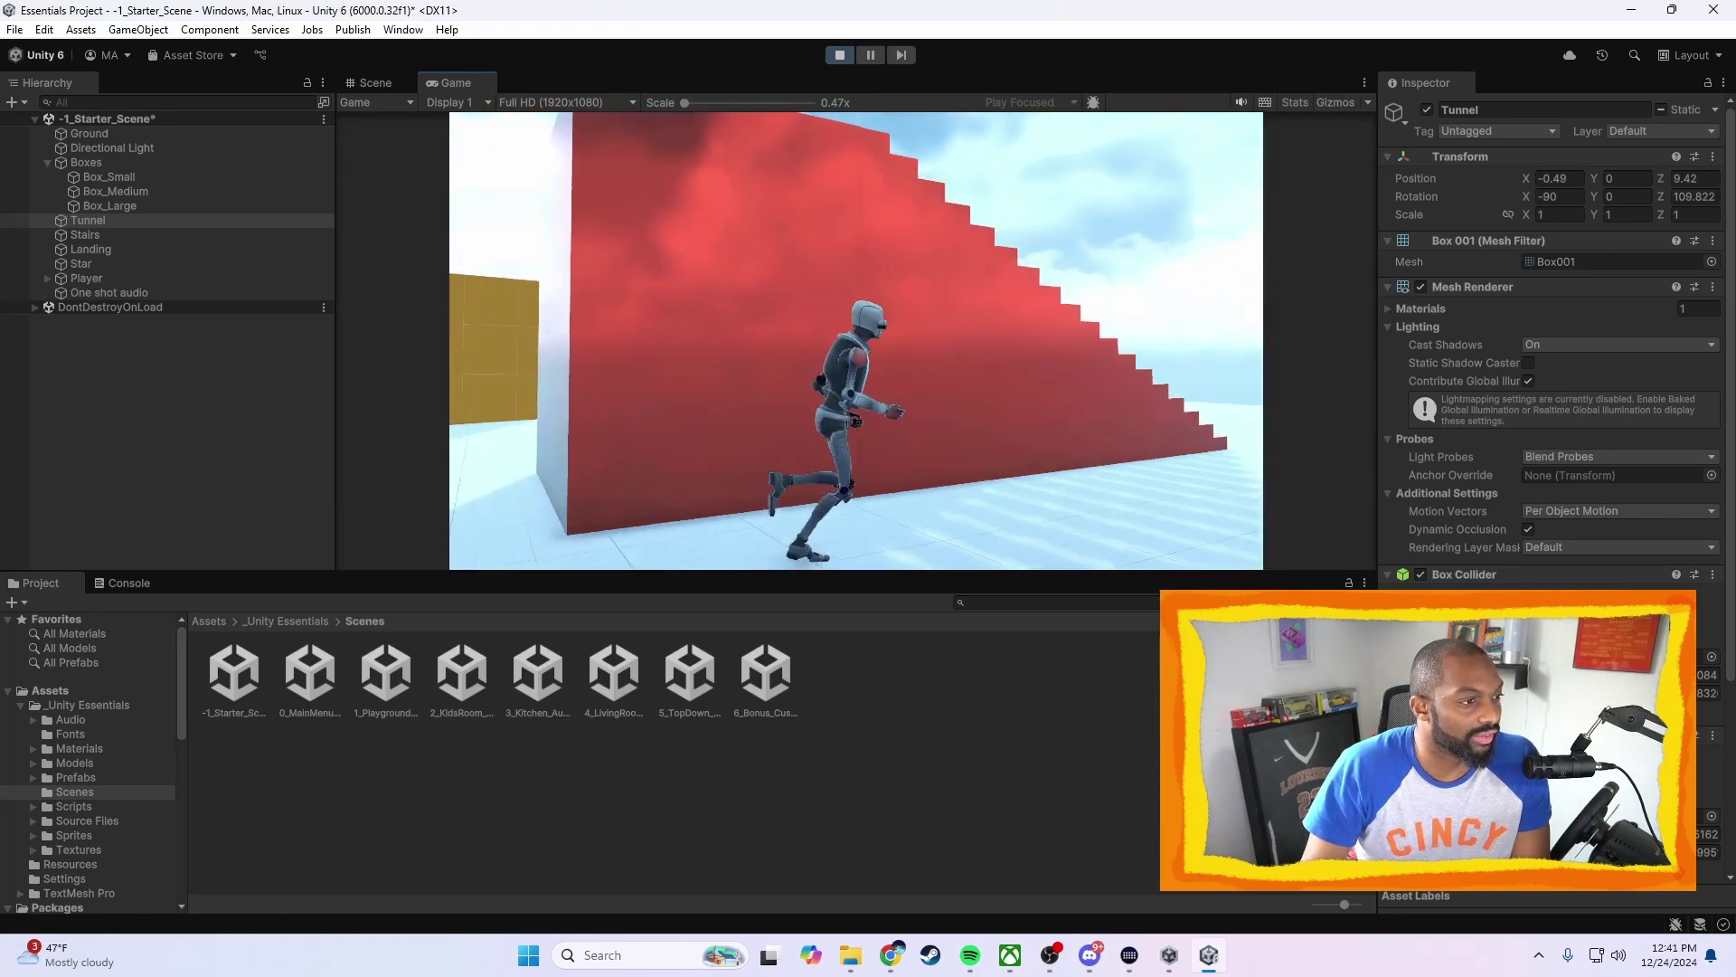
{"action": "key", "text": "w"}
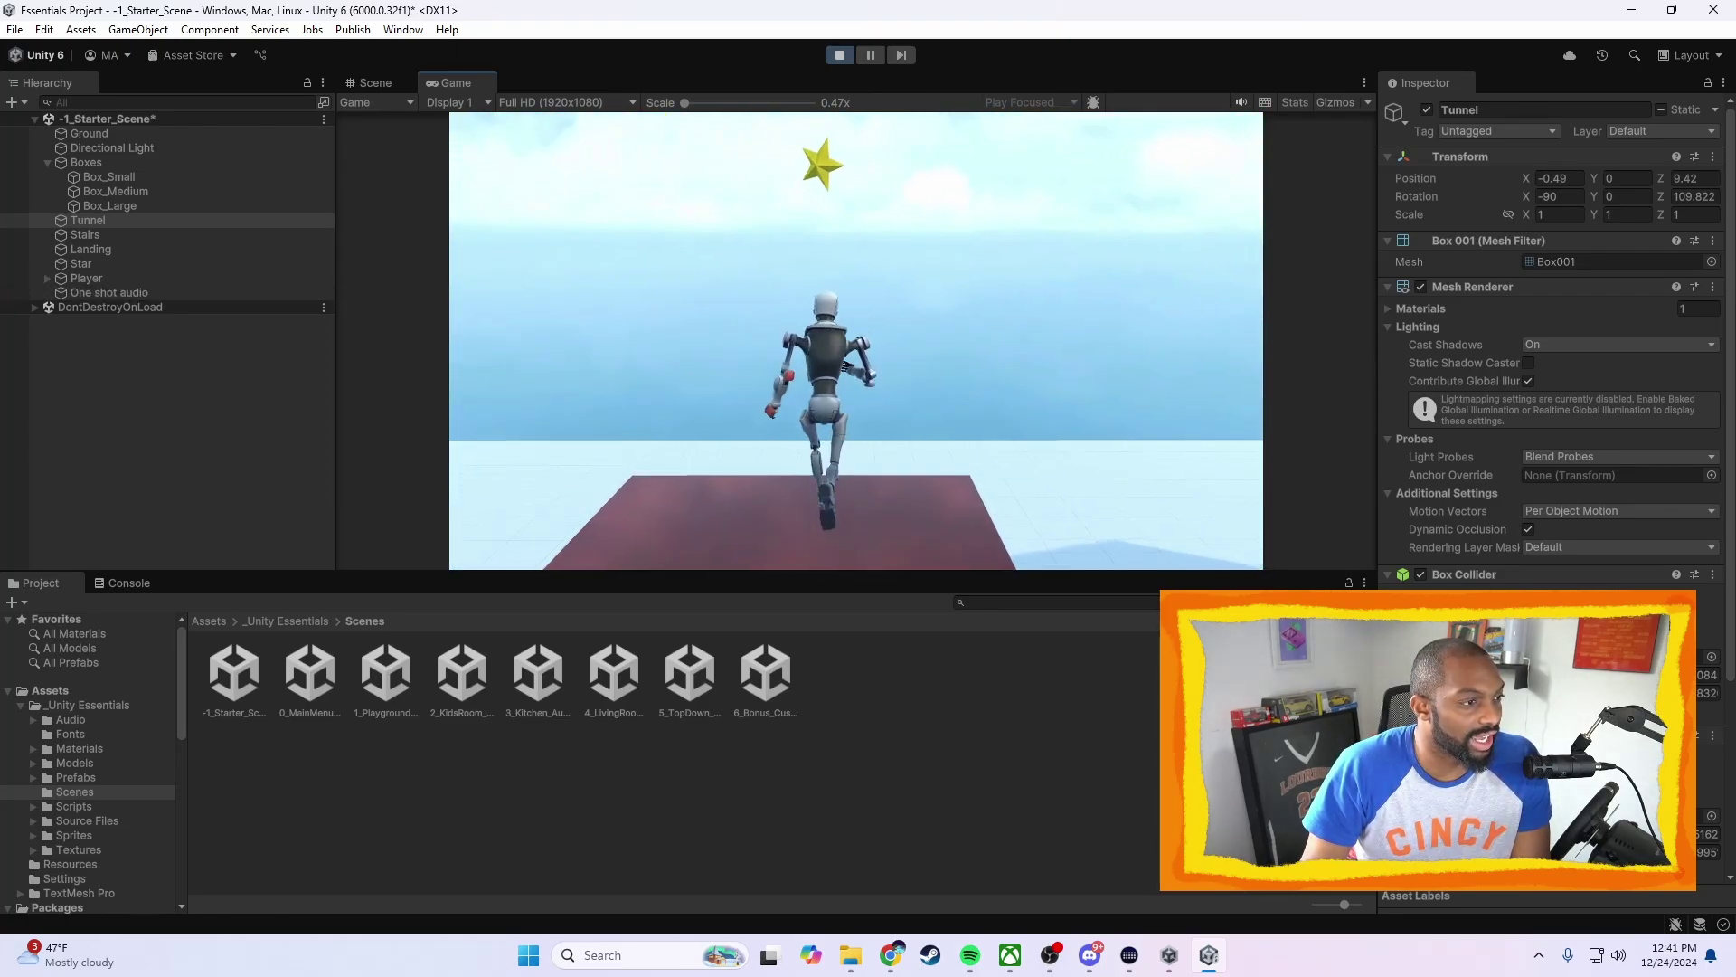
{"action": "key", "text": "space"}
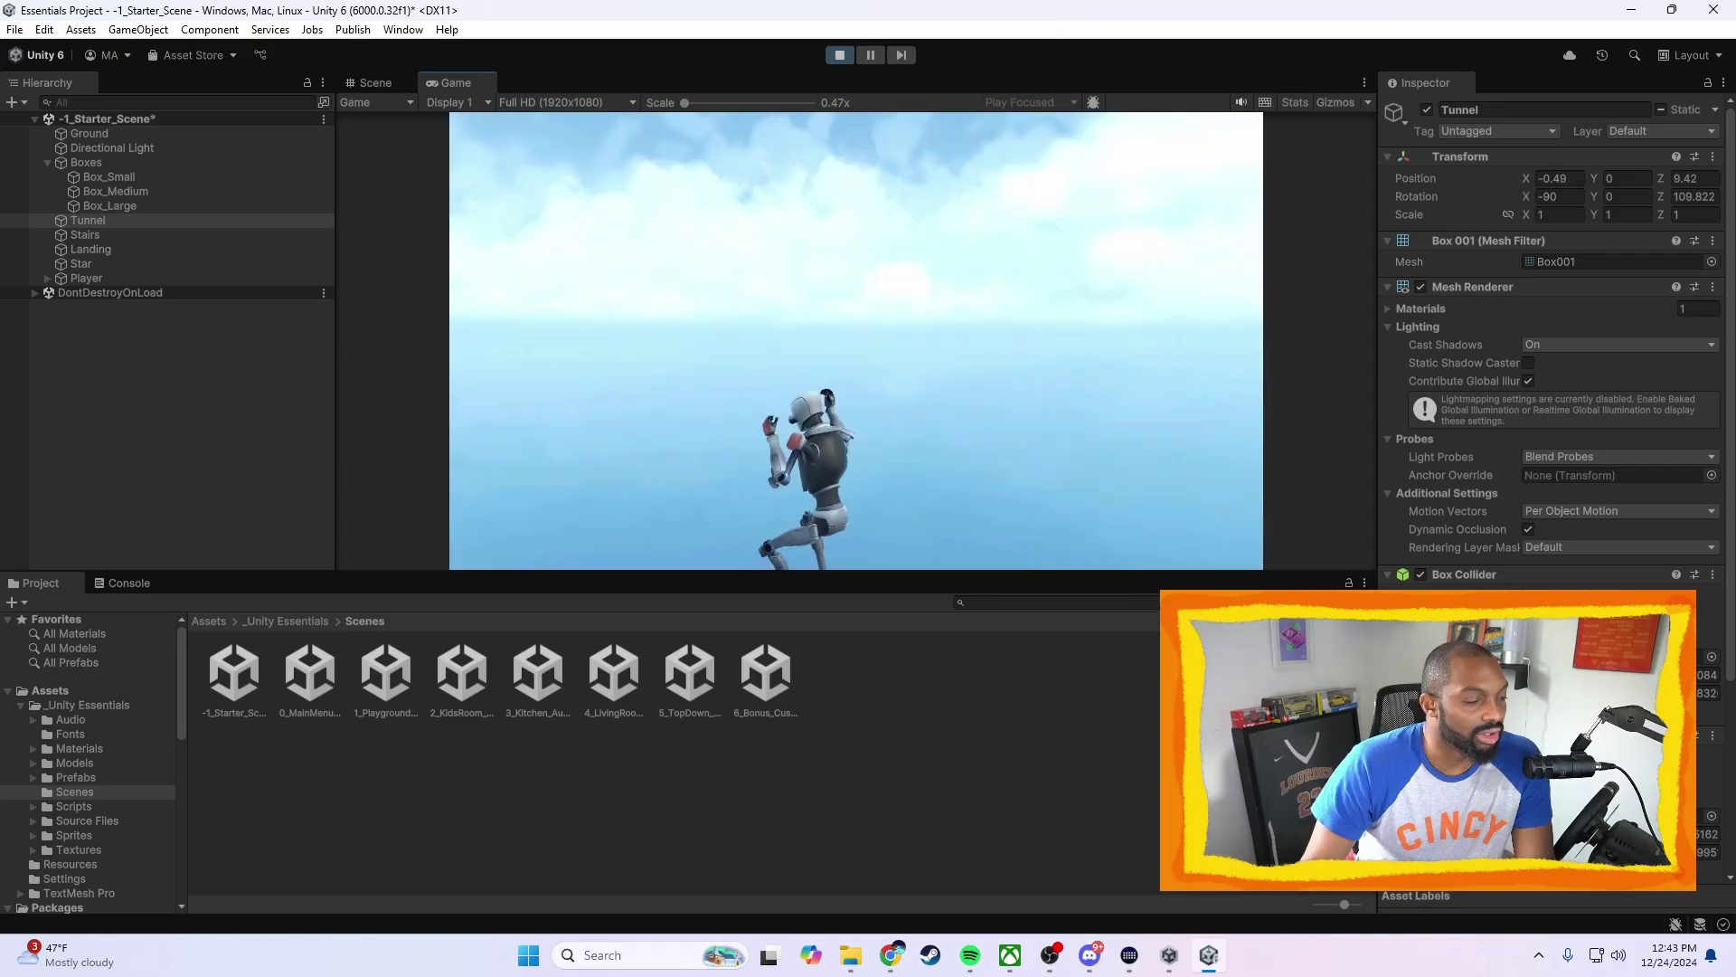
{"action": "key", "text": "s"}
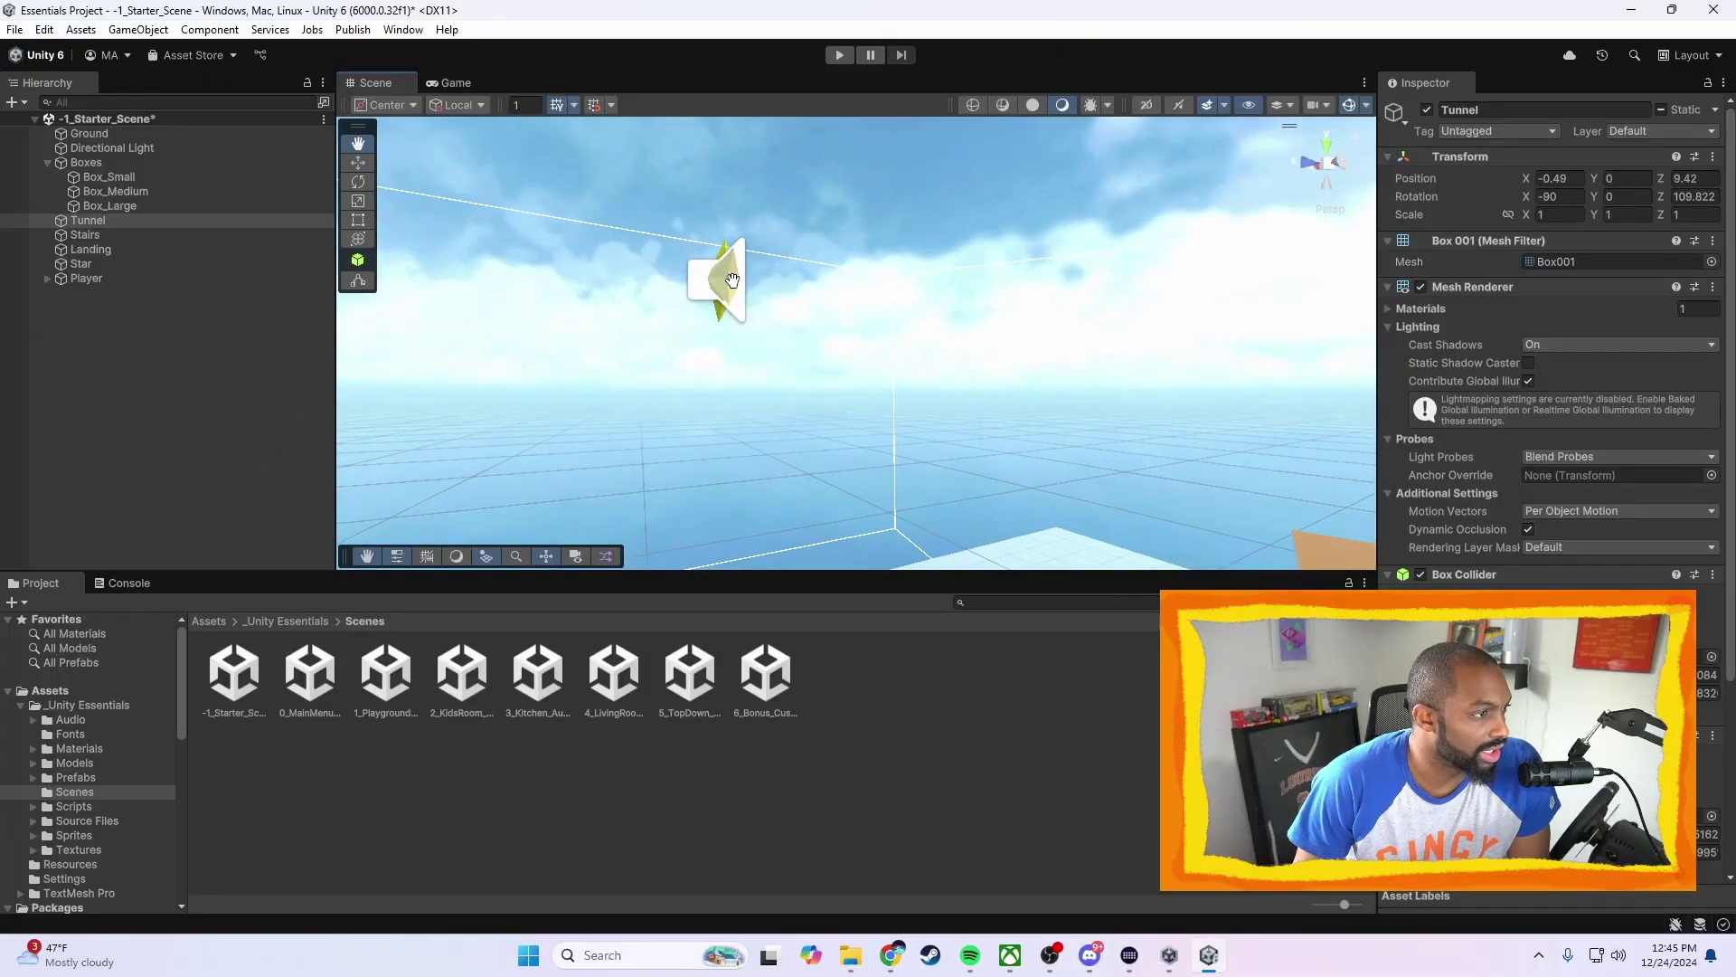
Set the Star's position to X 6 and Y 5
{"action": "left_click_drag", "start_coordinate": [733, 281], "coordinate": [854, 323]}
{"action": "left_click", "coordinate": [851, 348]}
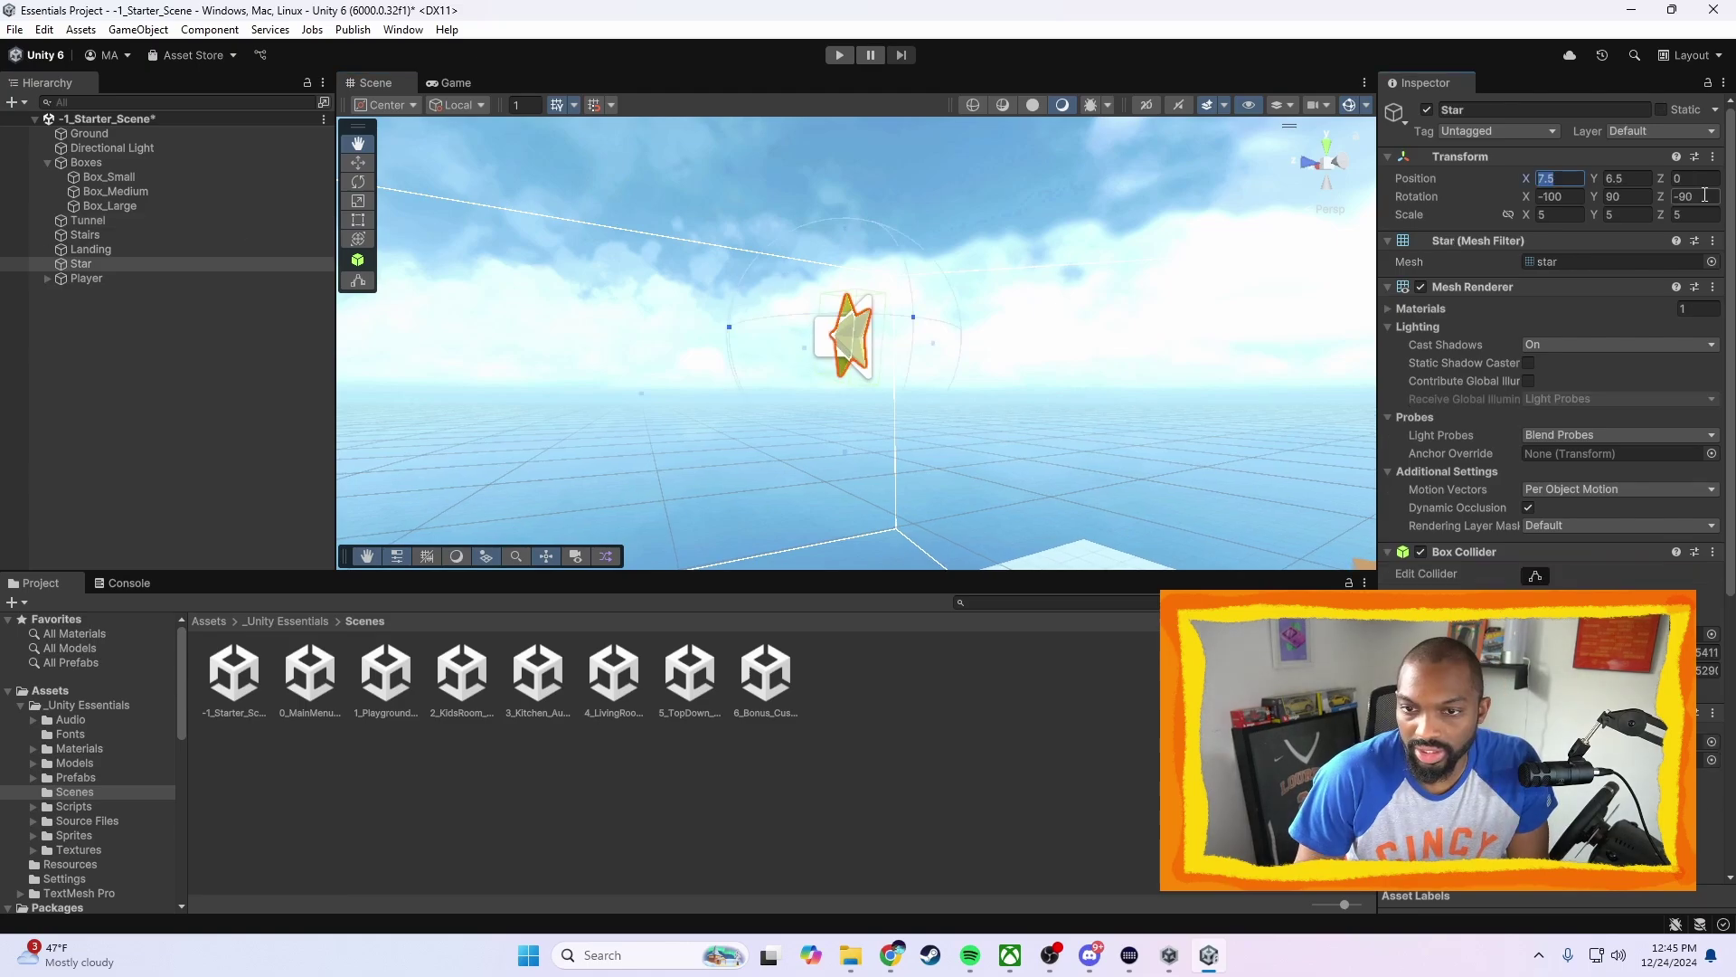
{"action": "type", "text": "6"}
{"action": "key", "text": "Tab"}
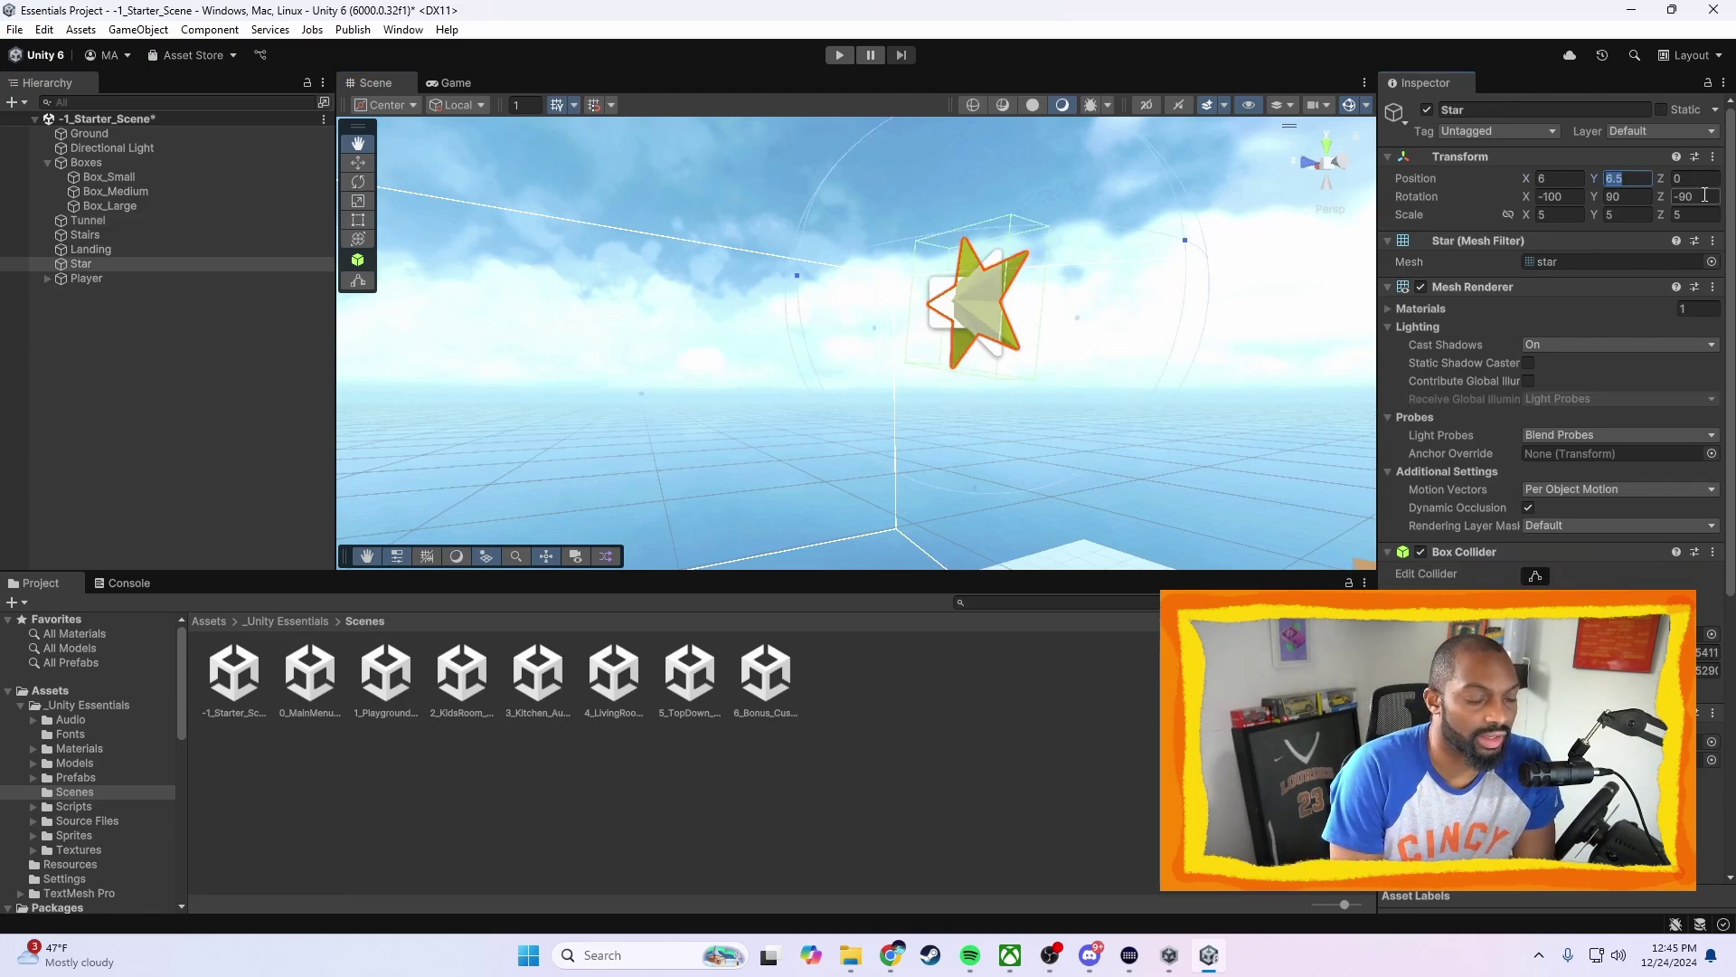
{"action": "type", "text": "5"}
{"action": "left_click_drag", "start_coordinate": [1076, 359], "coordinate": [1221, 437]}
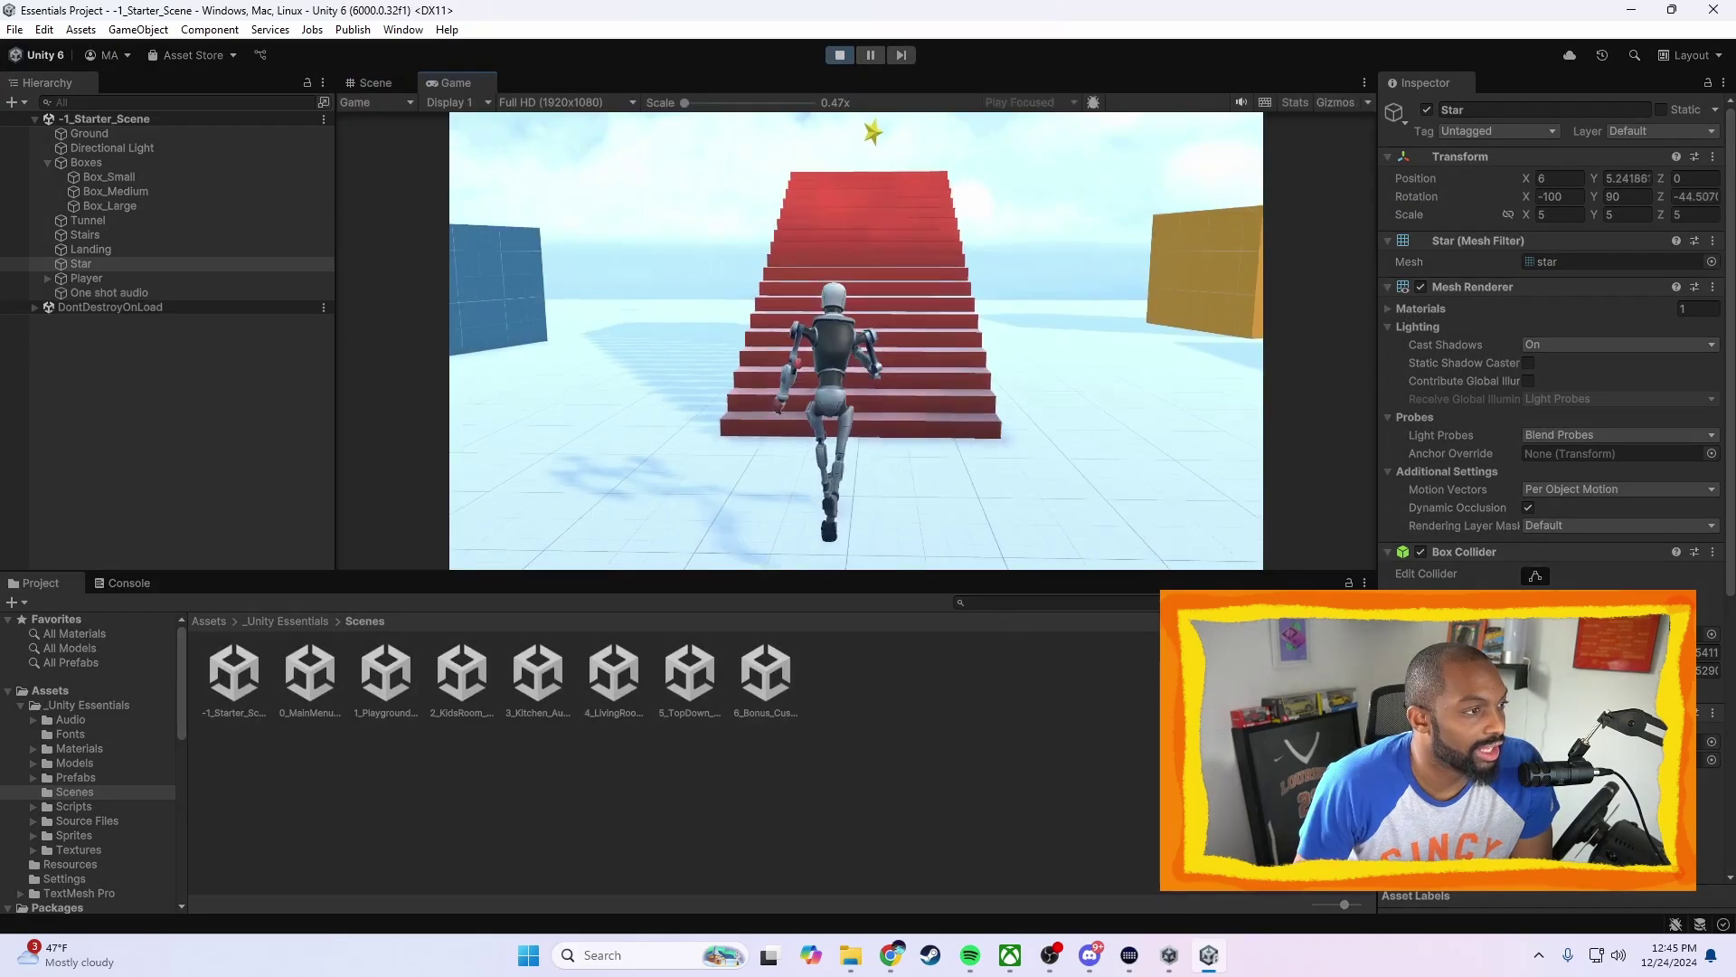
Play-test the starter scene again by running the robot up the stairs and jumping for the repositioned star
{"action": "key", "text": "w"}
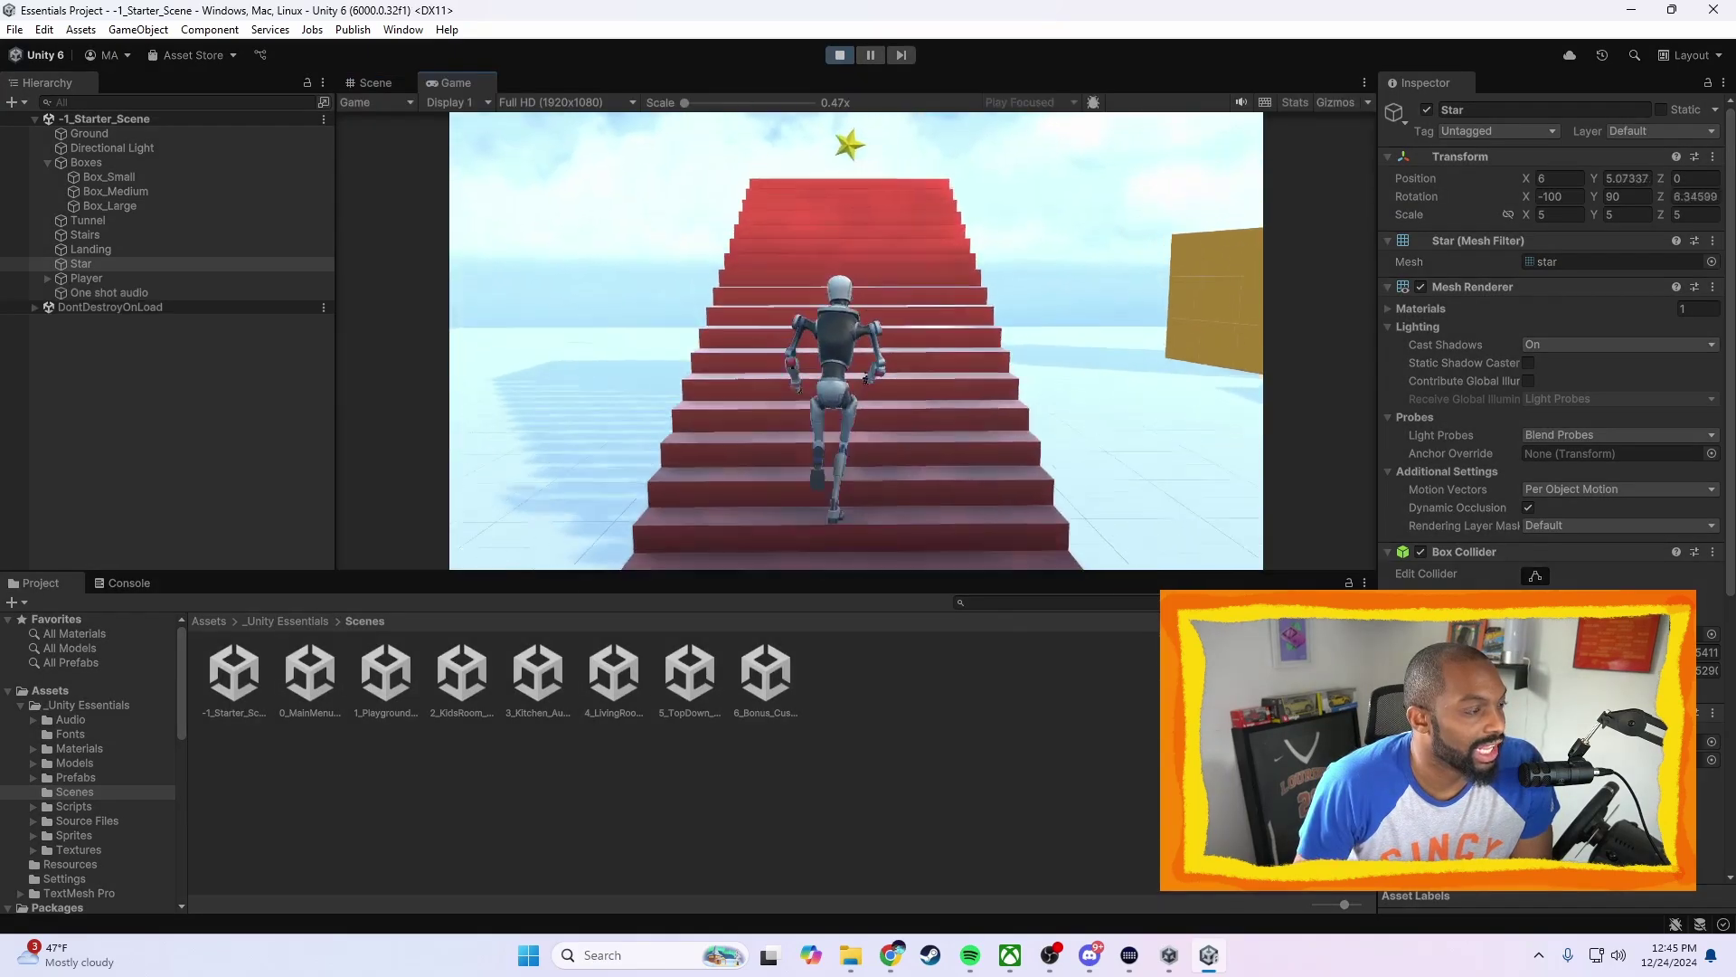
{"action": "key", "text": "w"}
{"action": "key", "text": "space"}
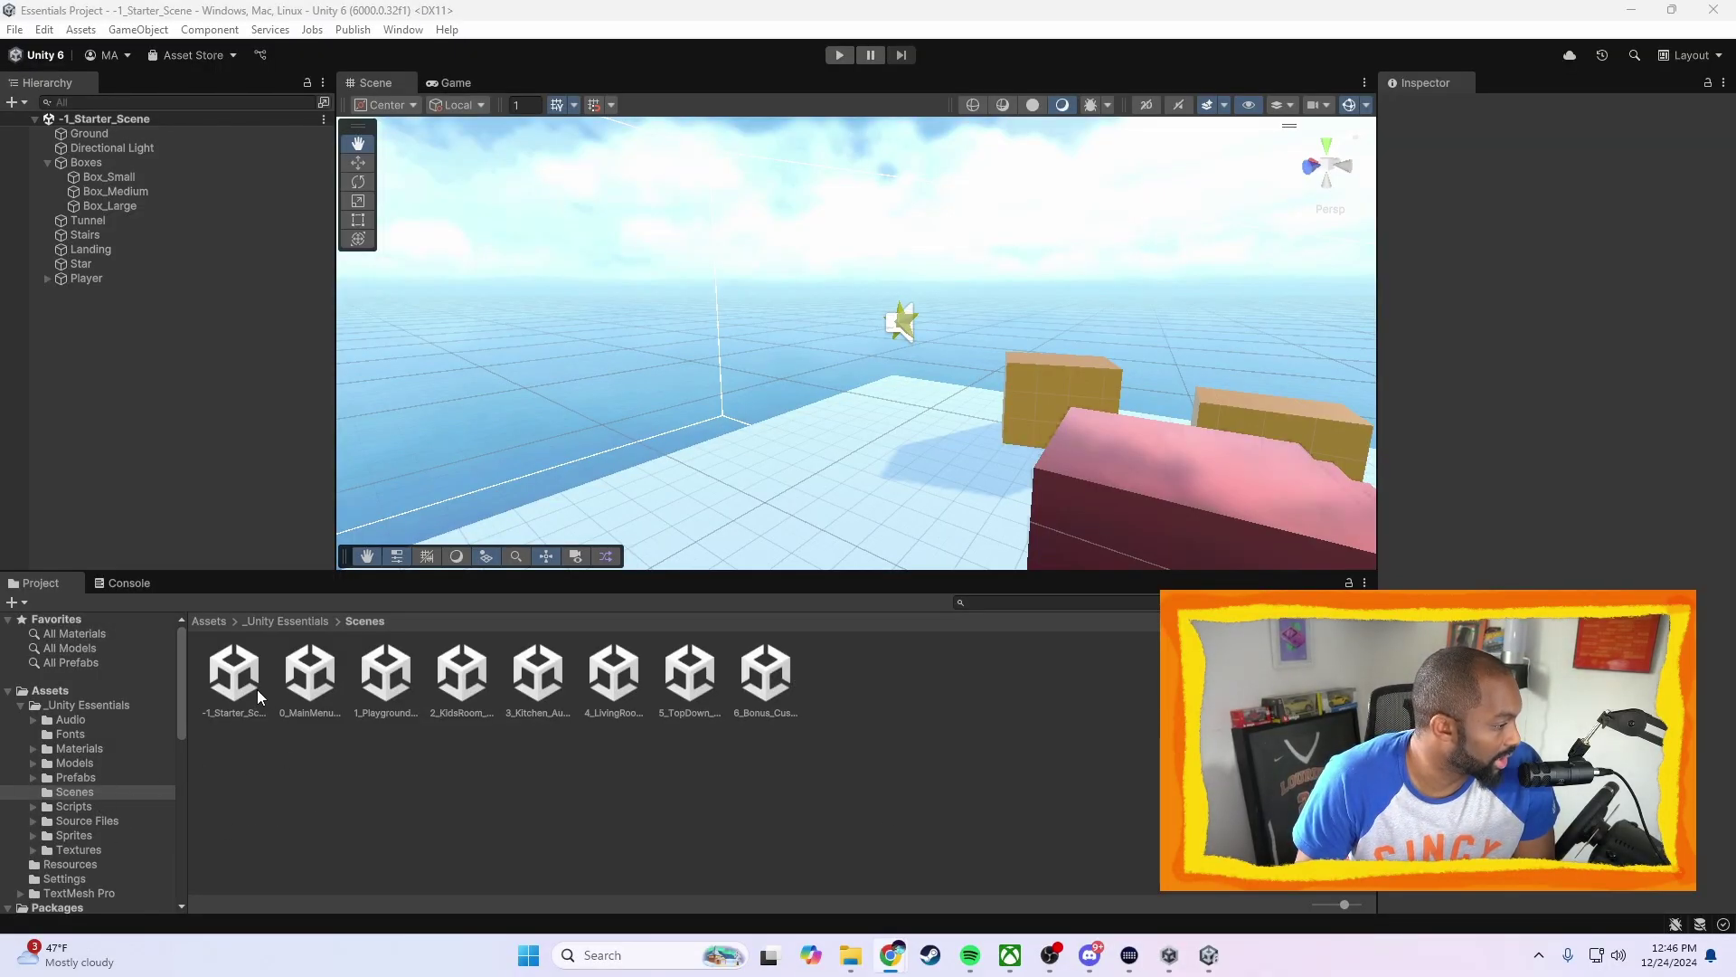
Open the 1_Playground_Navigation_Scene and look across the playground in the Scene view
{"action": "double_click", "coordinate": [389, 678]}
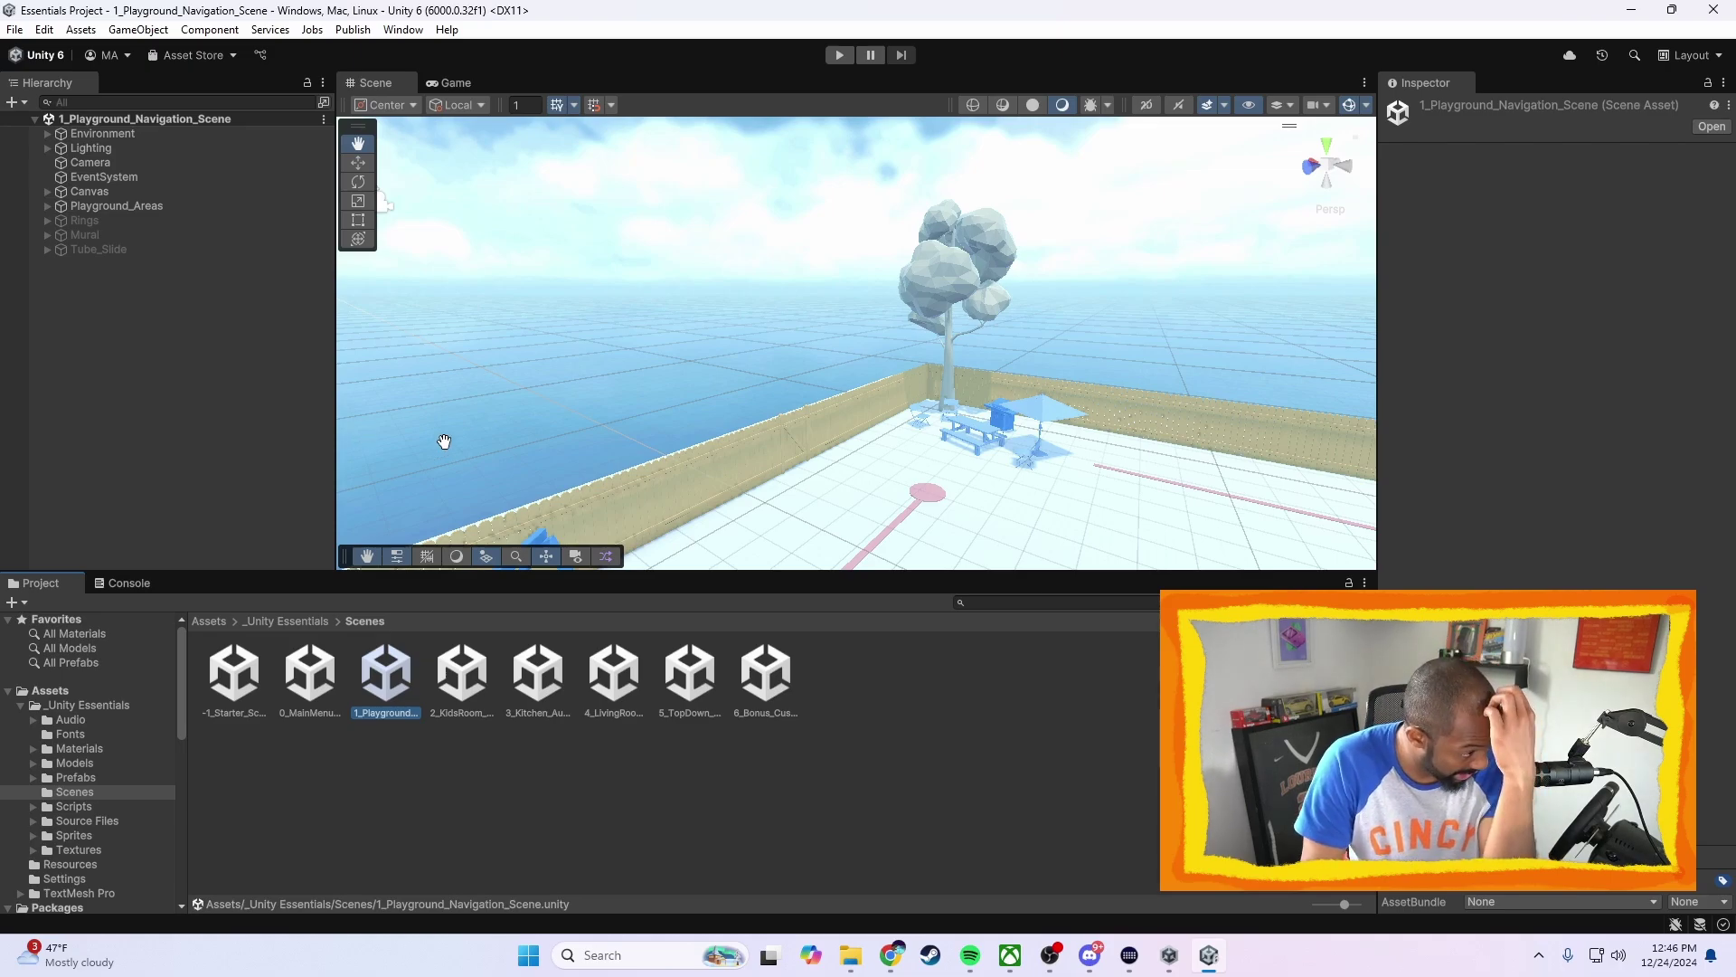
{"action": "right_click_drag", "start_coordinate": [711, 321], "coordinate": [598, 312]}
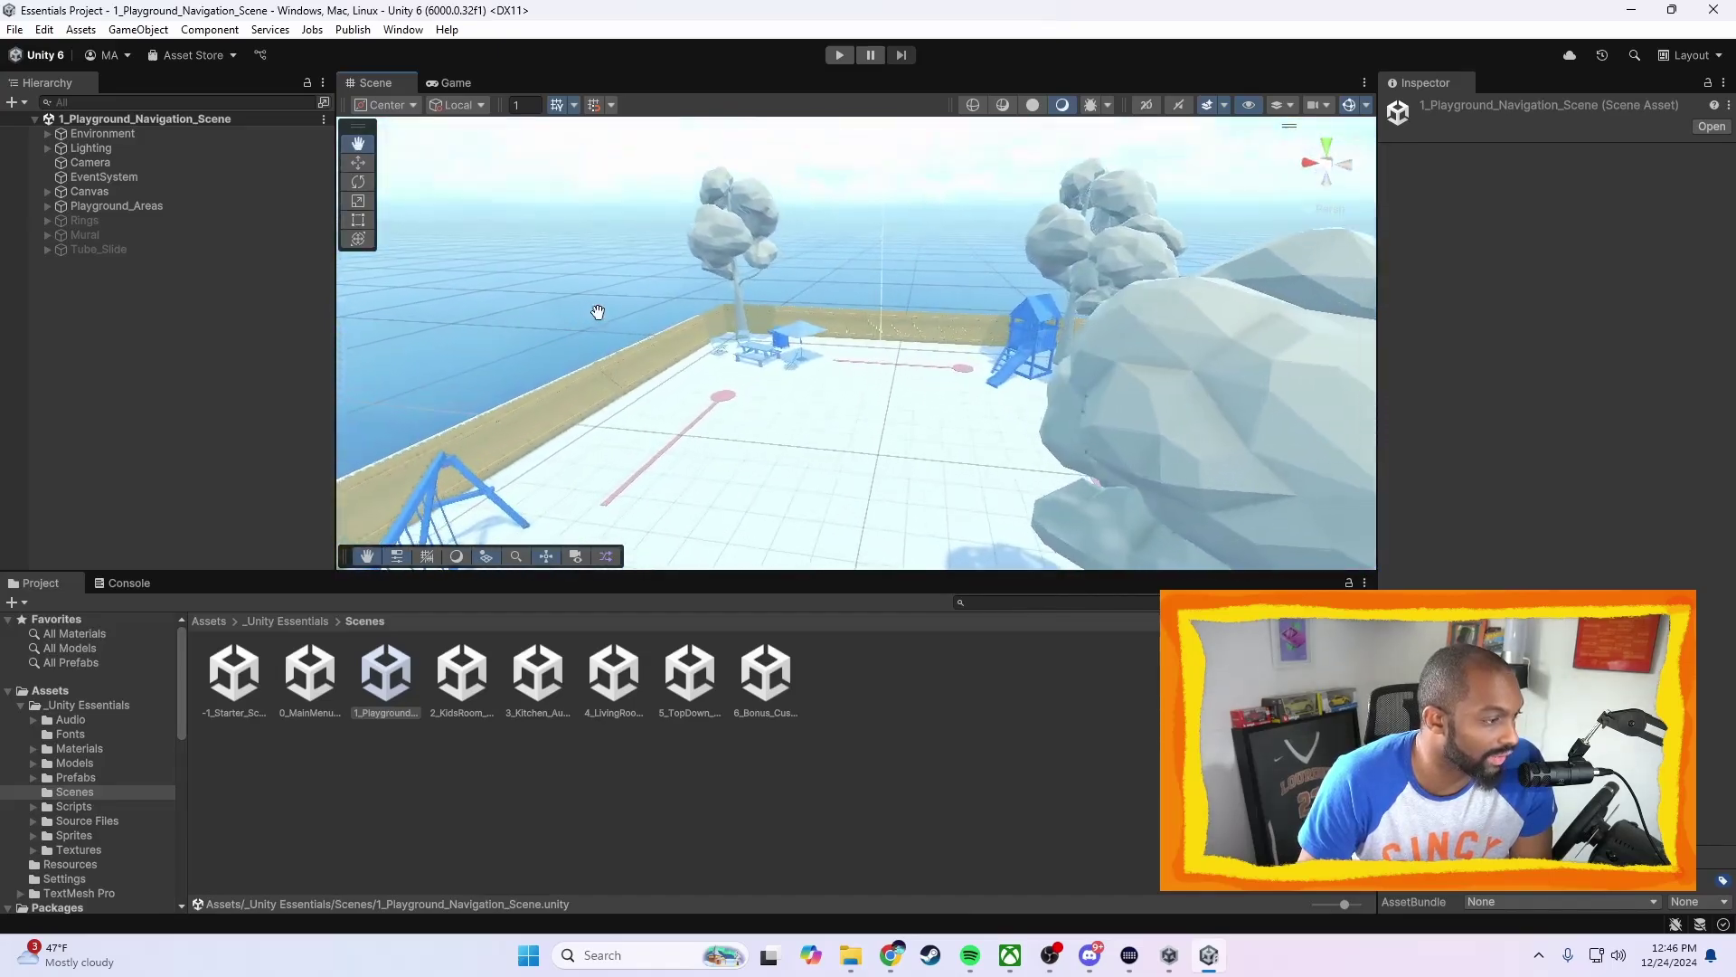
{"action": "scroll", "coordinate": [598, 312], "scroll_direction": "up", "scroll_amount": 4}
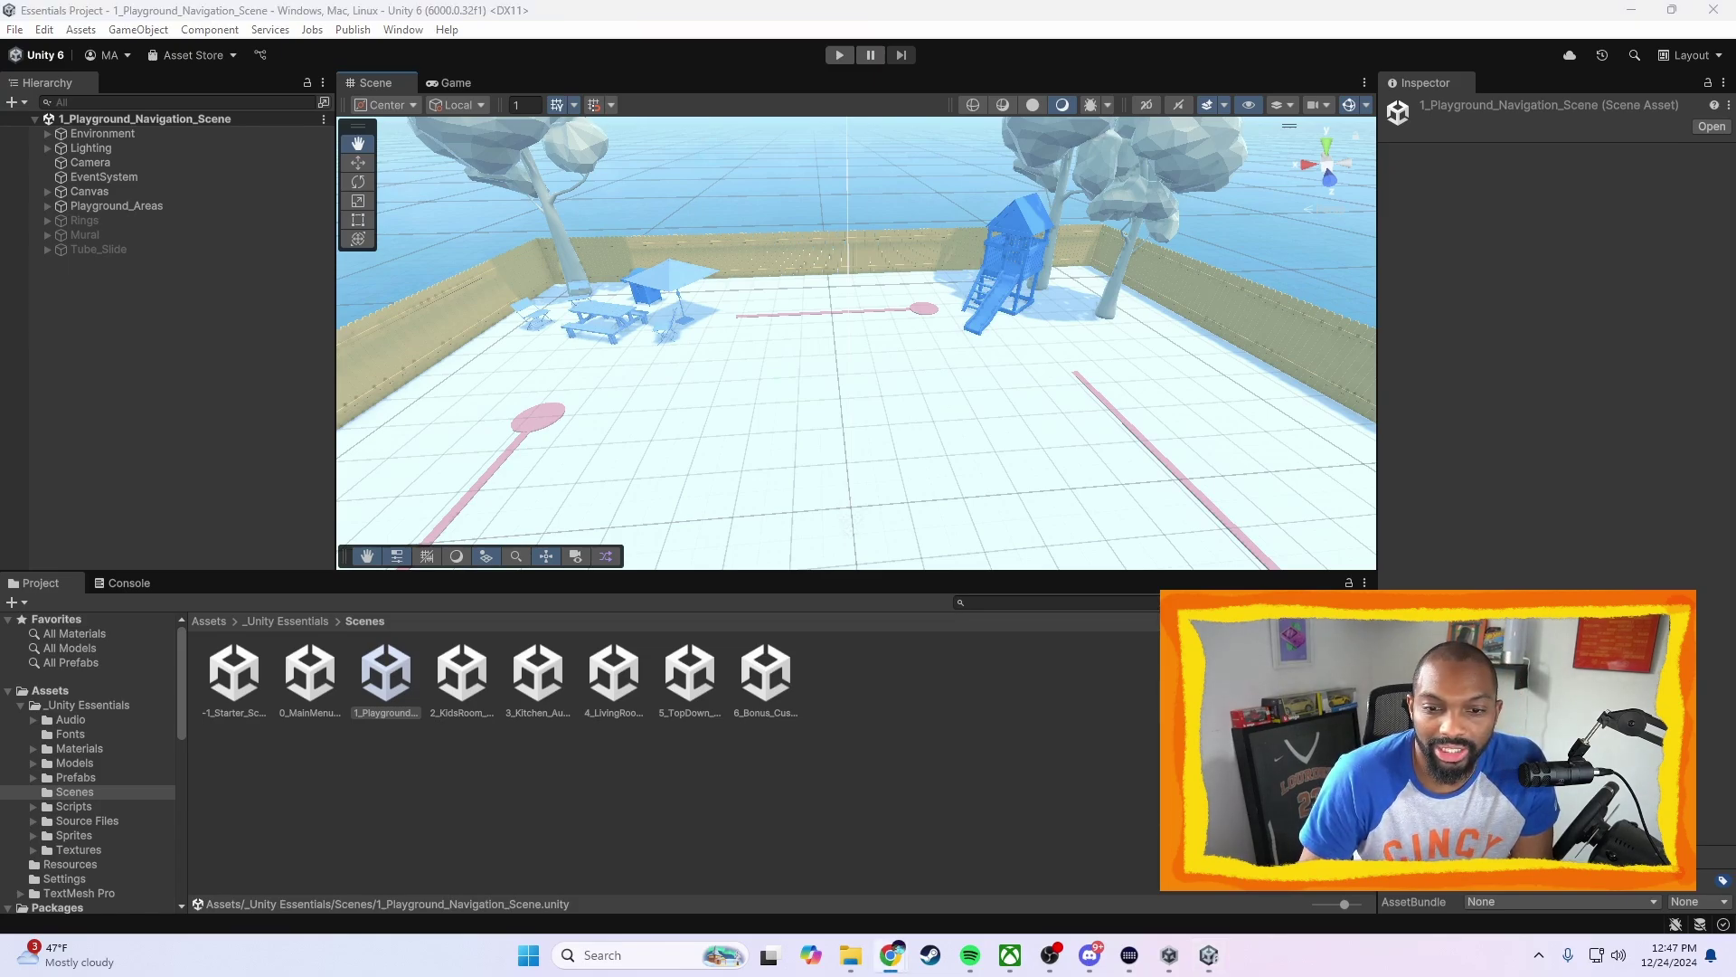
Expand Playground_Areas and frame 01_Swingset in the Scene view to examine the swings
{"action": "left_click", "coordinate": [47, 208]}
{"action": "left_click", "coordinate": [47, 208]}
{"action": "left_click", "coordinate": [108, 220]}
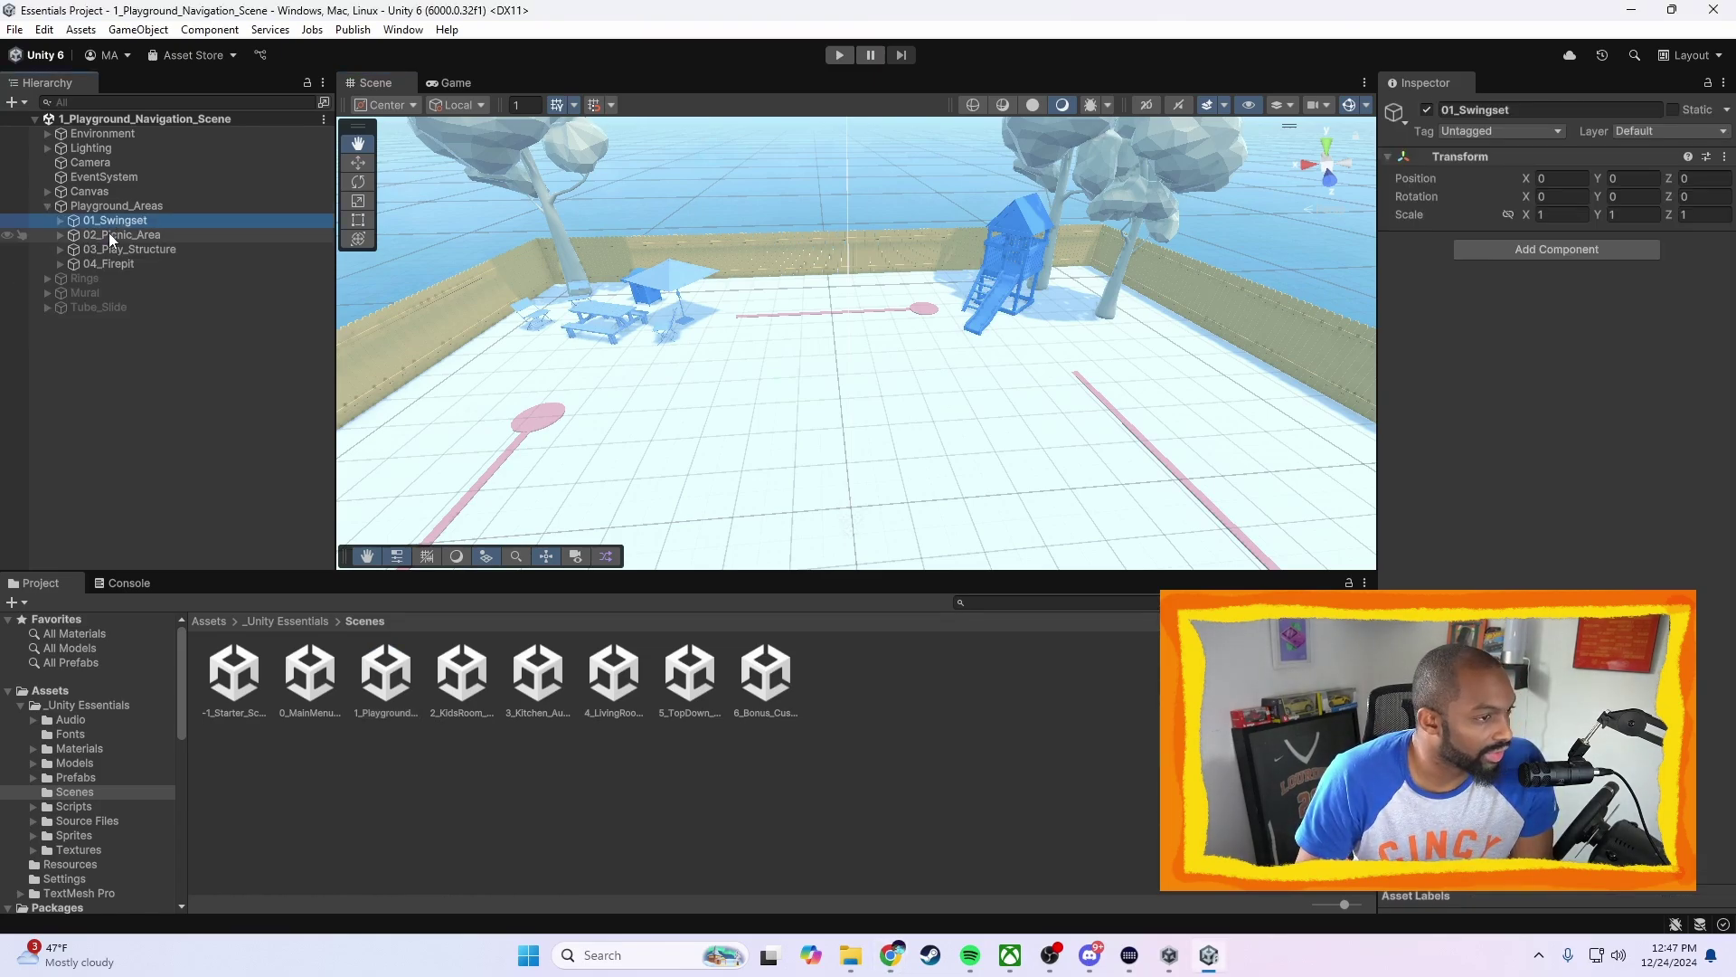
{"action": "key", "text": "f"}
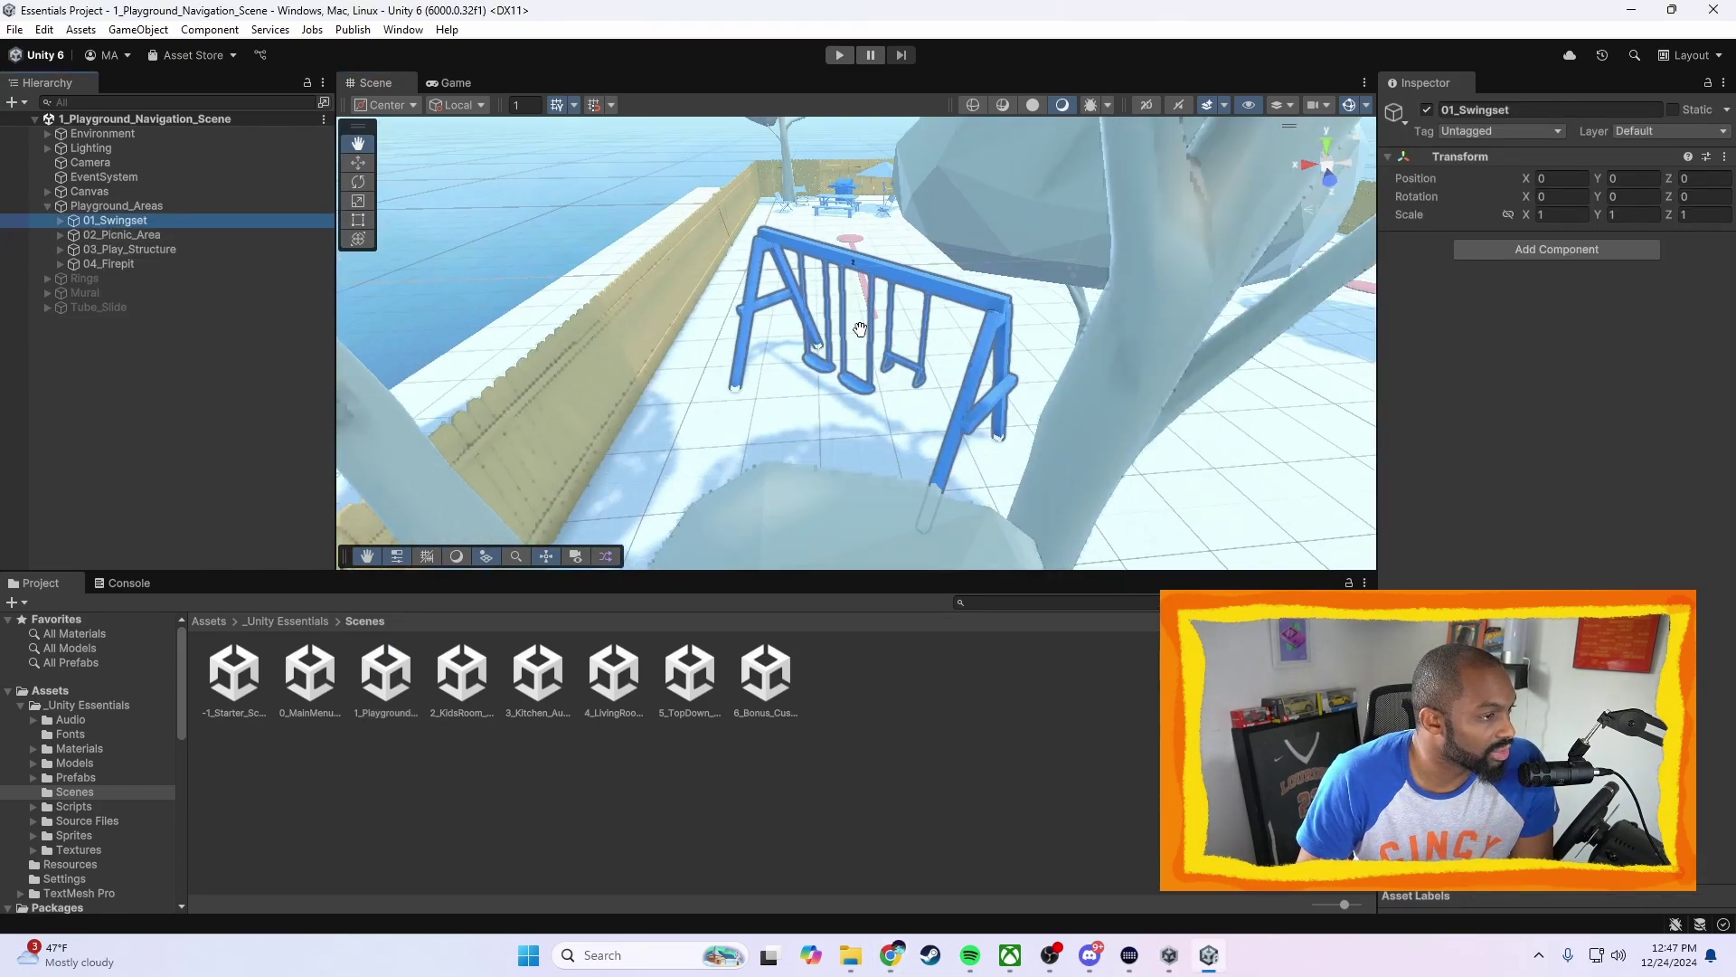
{"action": "left_click", "coordinate": [808, 331]}
{"action": "right_click_drag", "start_coordinate": [809, 331], "coordinate": [905, 331]}
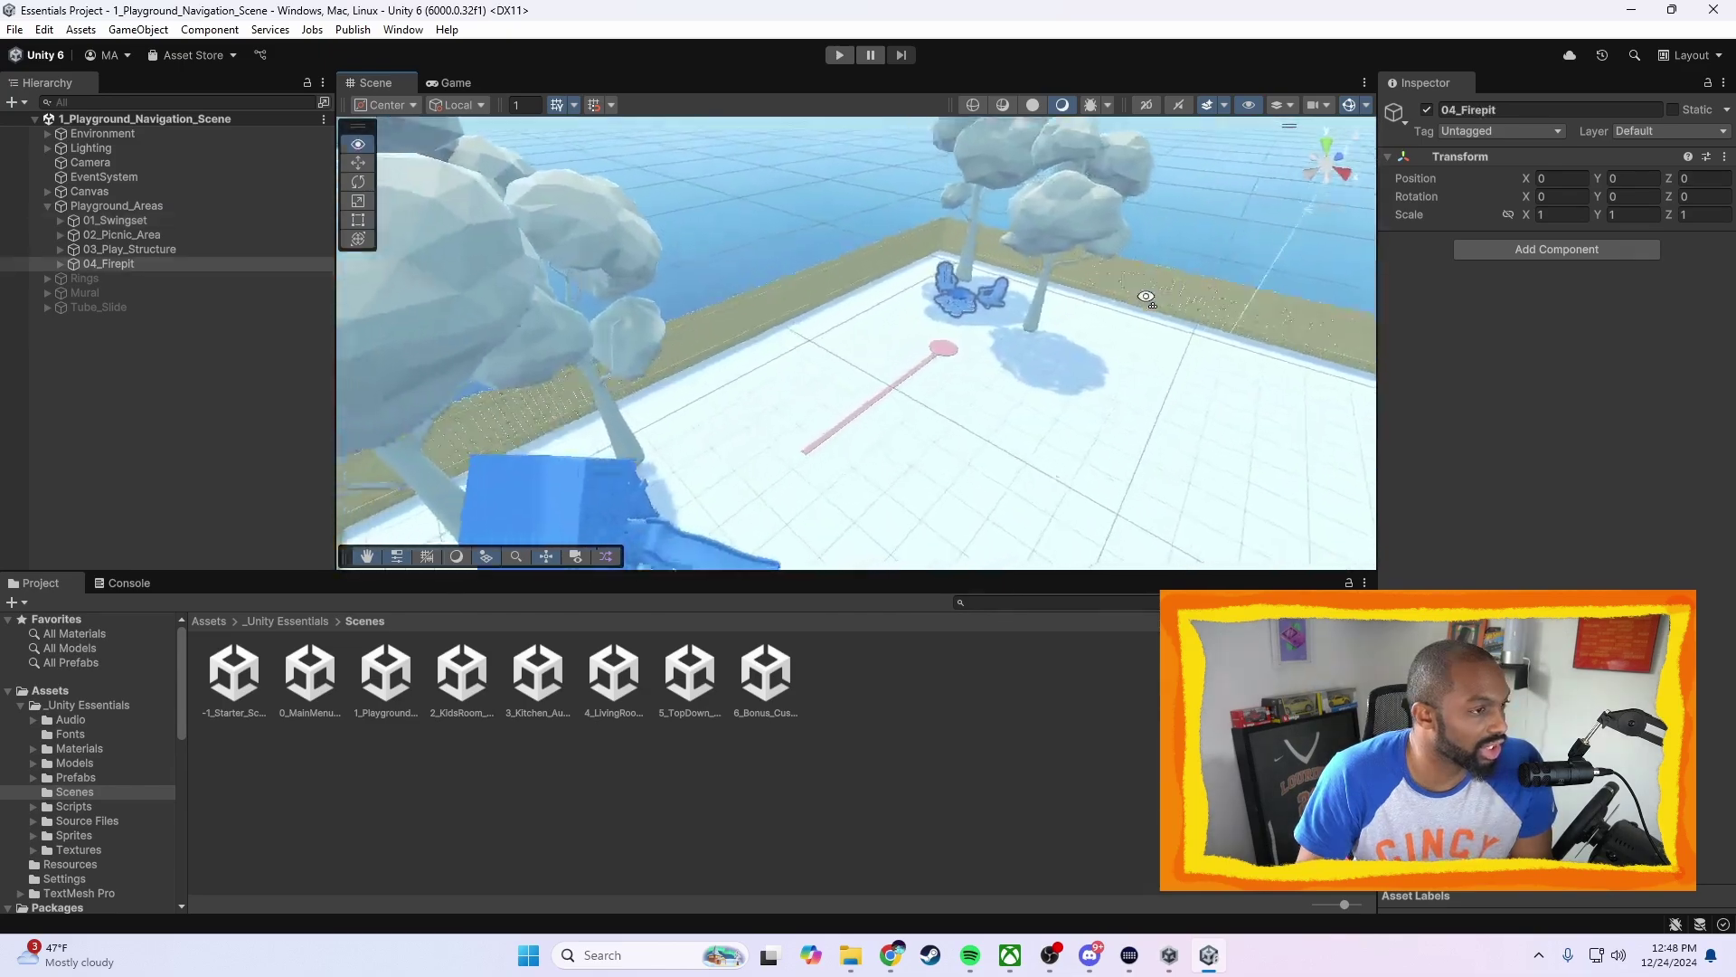
Practise orbiting and flythrough navigation around the 04_Firepit area, moving in and back out
{"action": "right_click_drag", "start_coordinate": [1040, 316], "coordinate": [1043, 270]}
{"action": "left_click_drag", "start_coordinate": [1044, 271], "coordinate": [1119, 271], "text": "alt"}
{"action": "right_click_drag", "start_coordinate": [1119, 270], "coordinate": [1167, 269]}
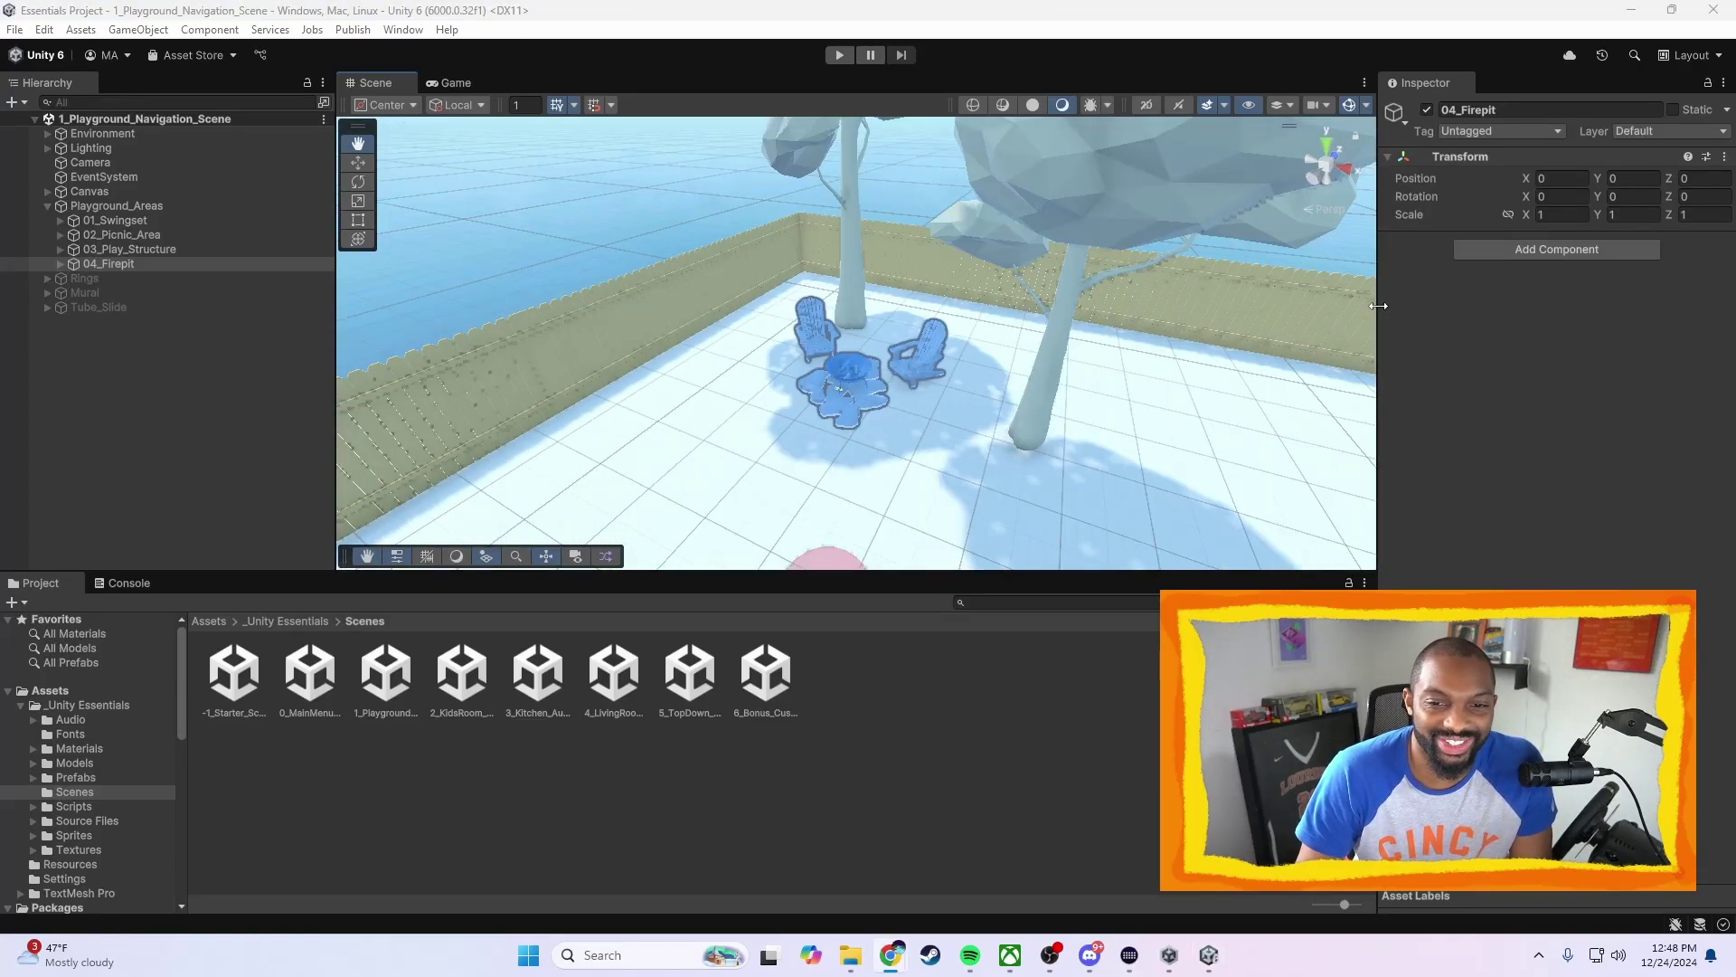
{"action": "key", "text": "w"}
{"action": "right_click_drag", "start_coordinate": [903, 387], "coordinate": [912, 452]}
{"action": "key", "text": "s"}
{"action": "key", "text": "w"}
{"action": "key", "text": "s"}
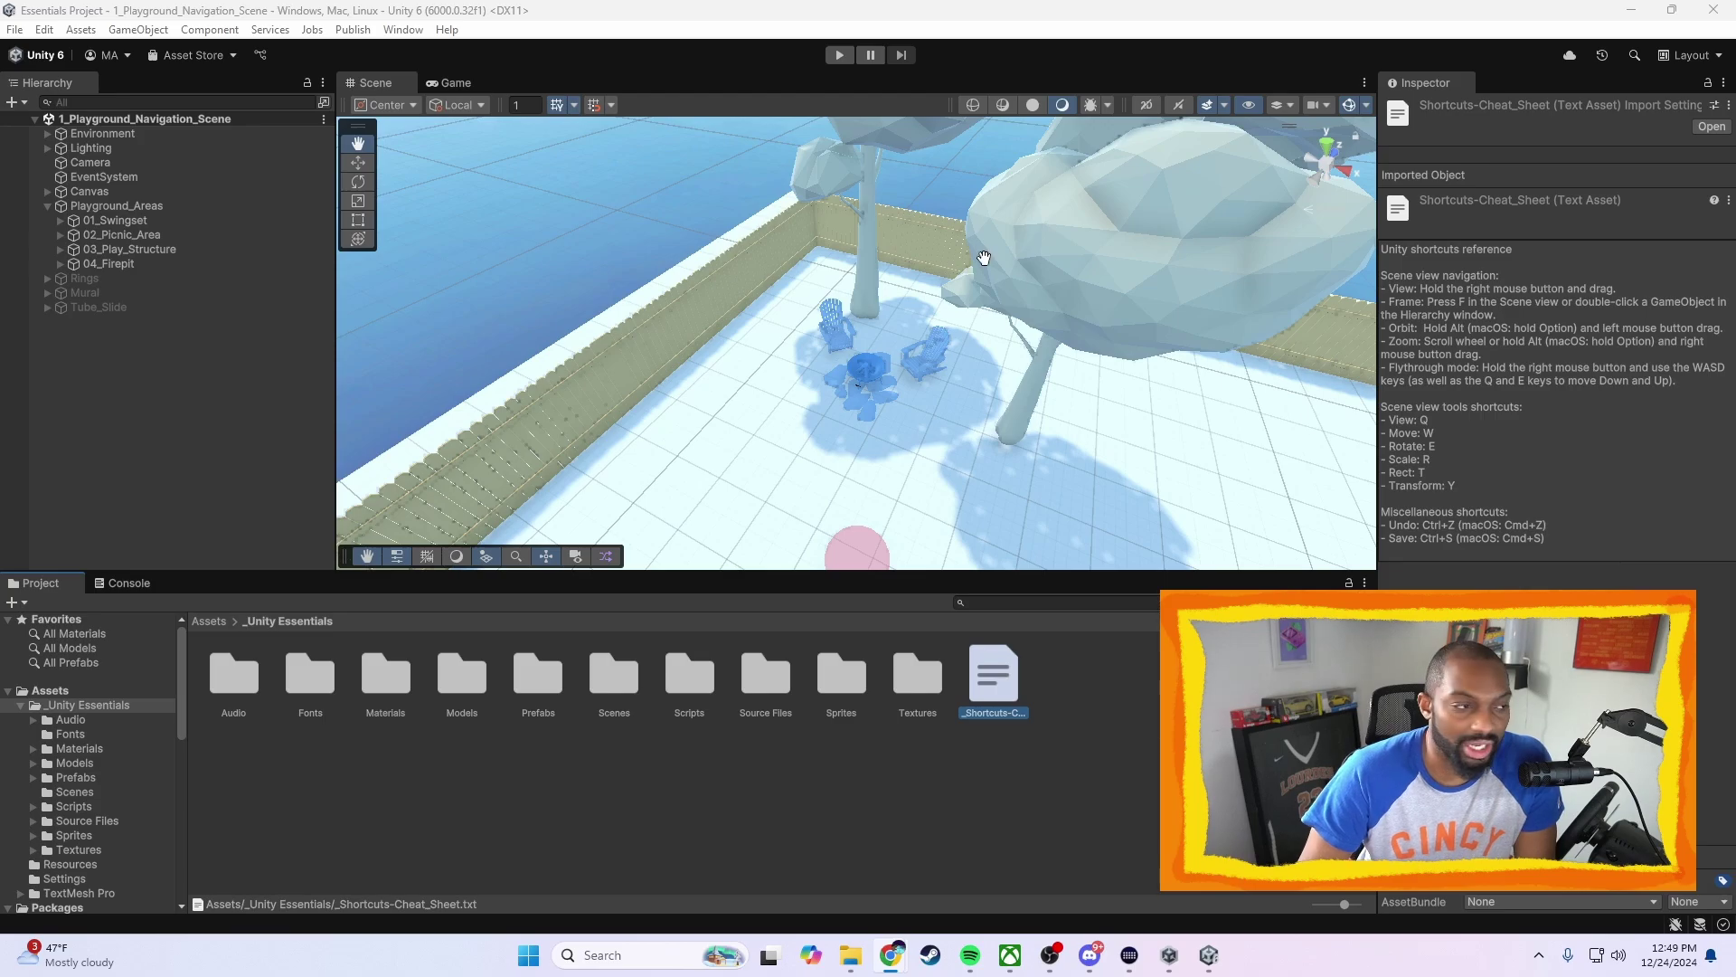
Play-test the playground scene and enter a four-digit code in the code field
{"action": "left_click", "coordinate": [840, 56]}
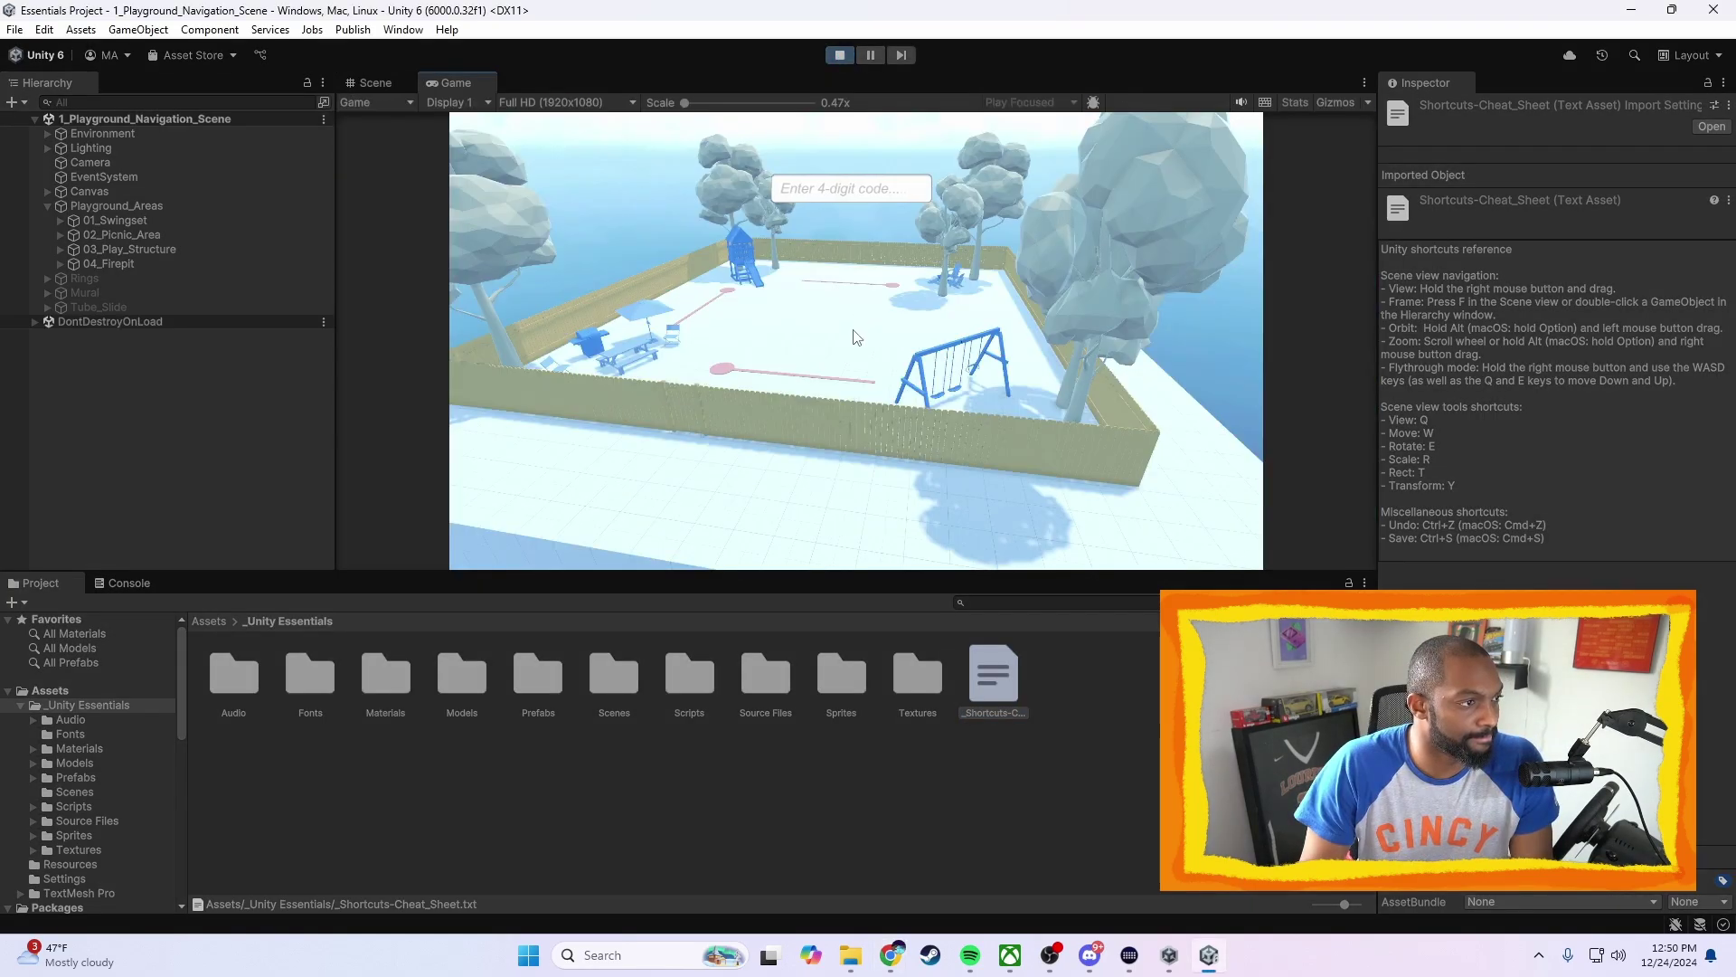
{"action": "left_click", "coordinate": [828, 192]}
{"action": "type", "text": "3289"}
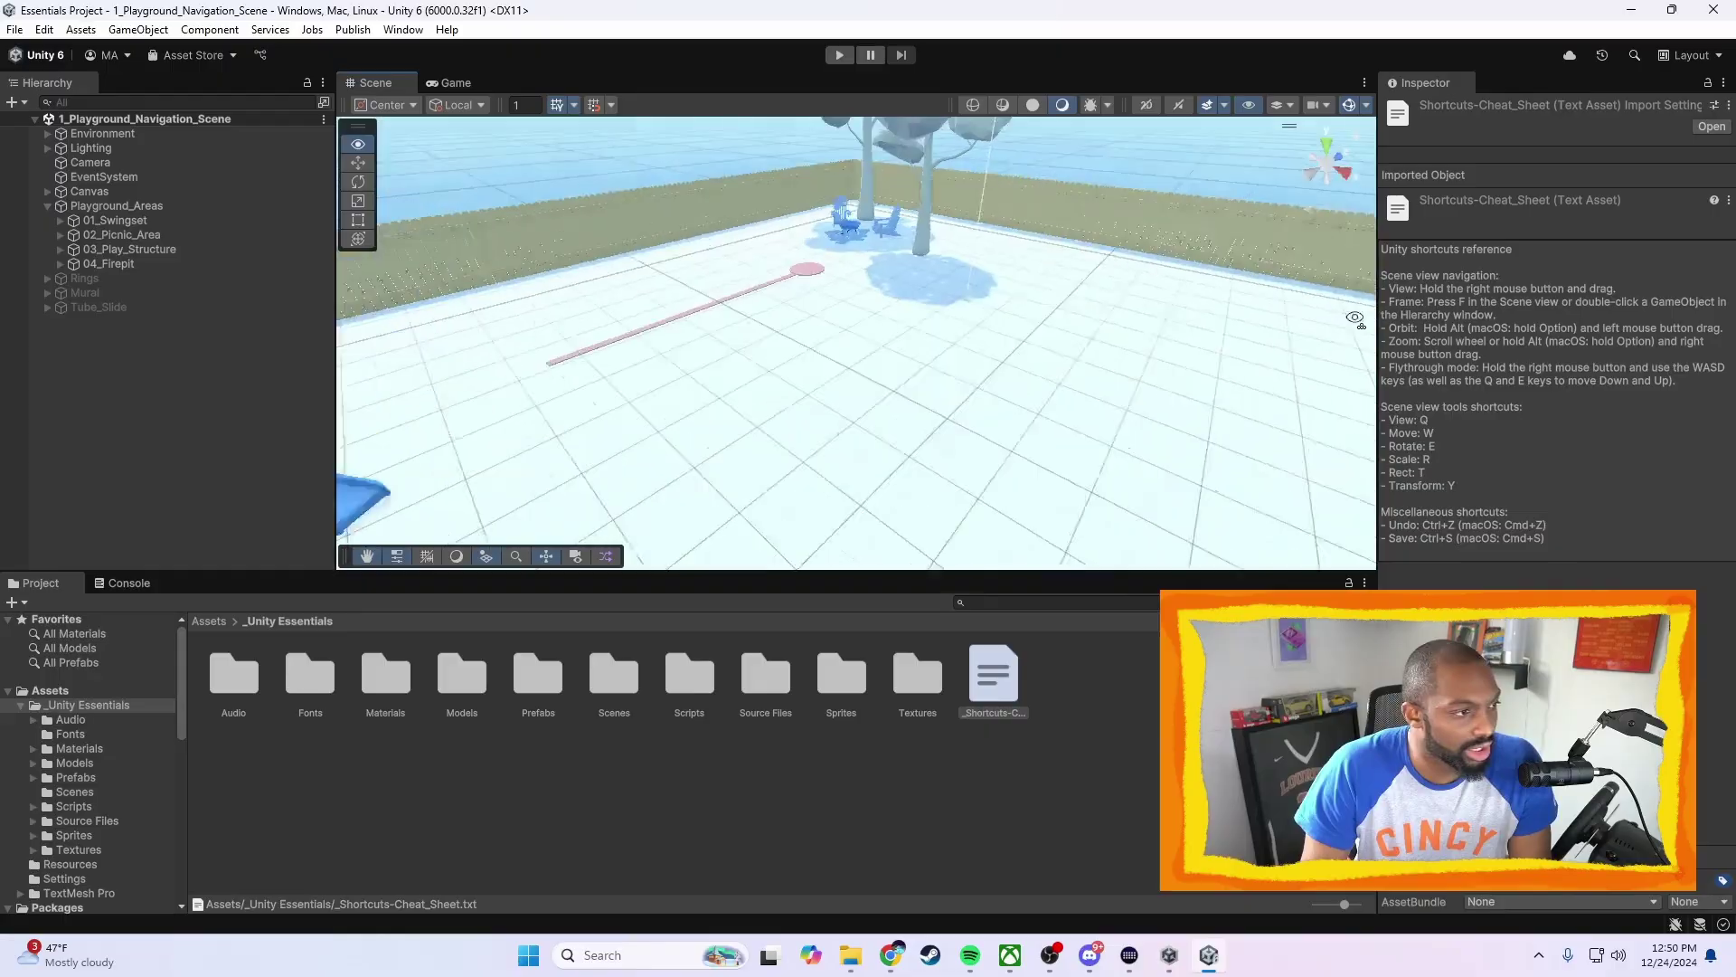
Fly through the playground, frame Grill_54in_BY001 in the picnic area, and zoom inside it to examine the hidden number
{"action": "key", "text": "w"}
{"action": "right_click_drag", "start_coordinate": [1355, 319], "coordinate": [1092, 323]}
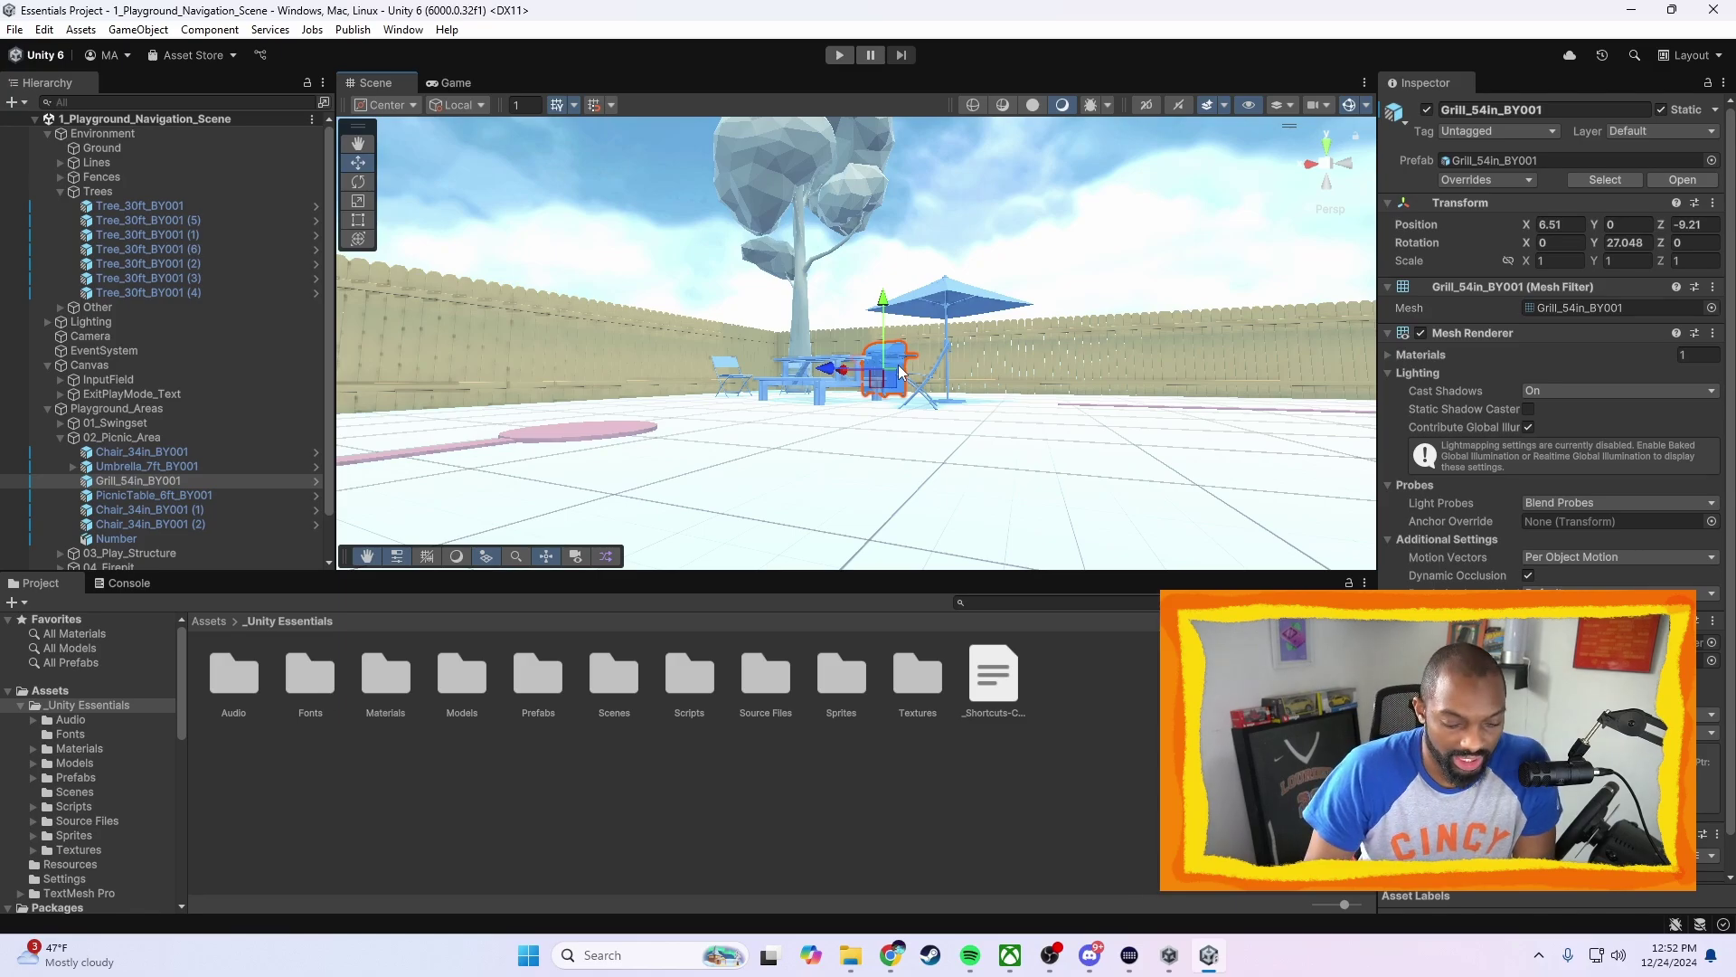
{"action": "key", "text": "f"}
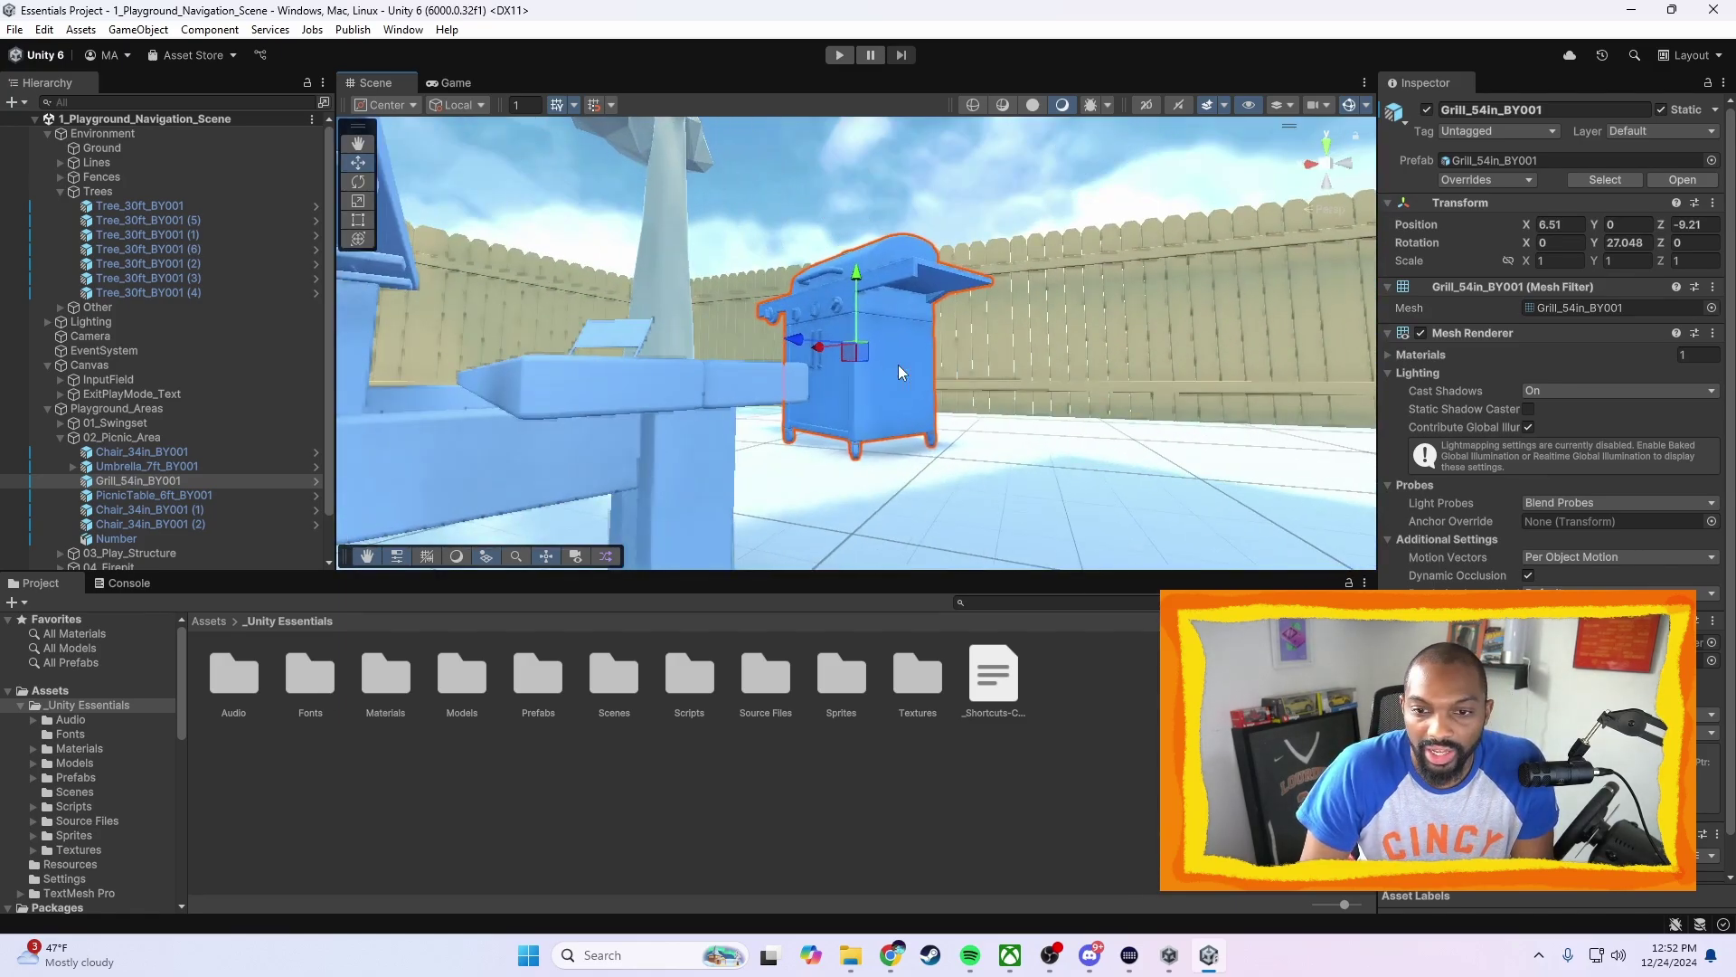
{"action": "scroll", "coordinate": [898, 365], "scroll_direction": "up", "scroll_amount": 3}
{"action": "key", "text": "f"}
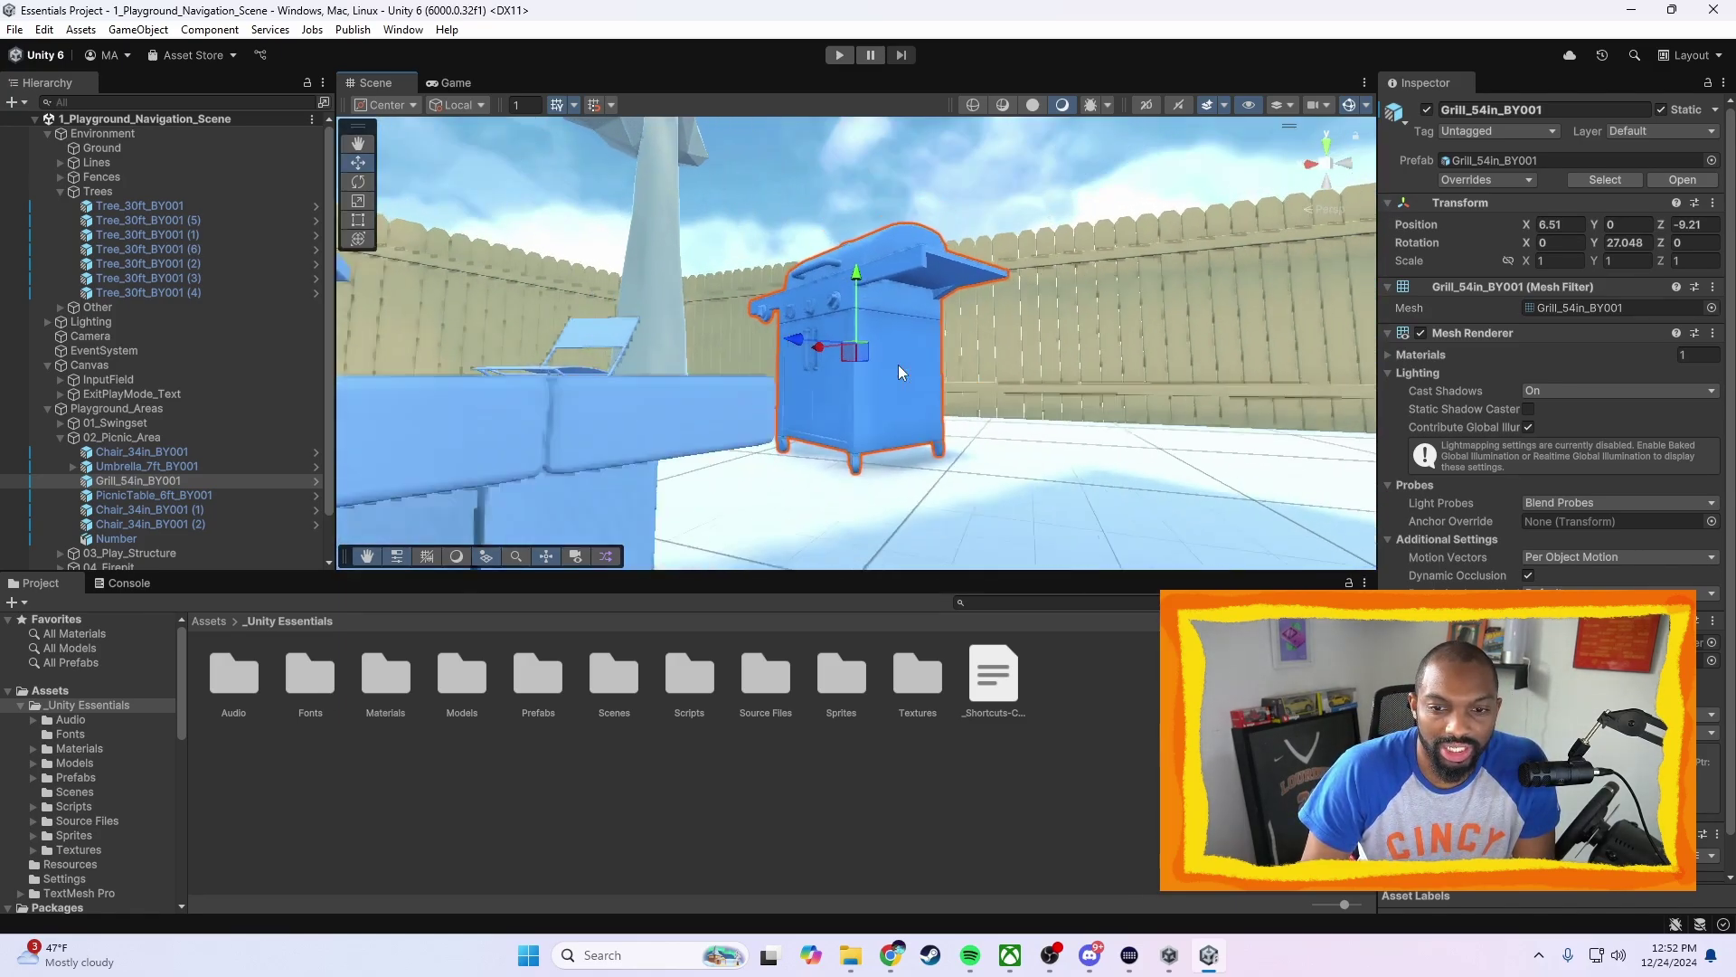
{"action": "key", "text": "f"}
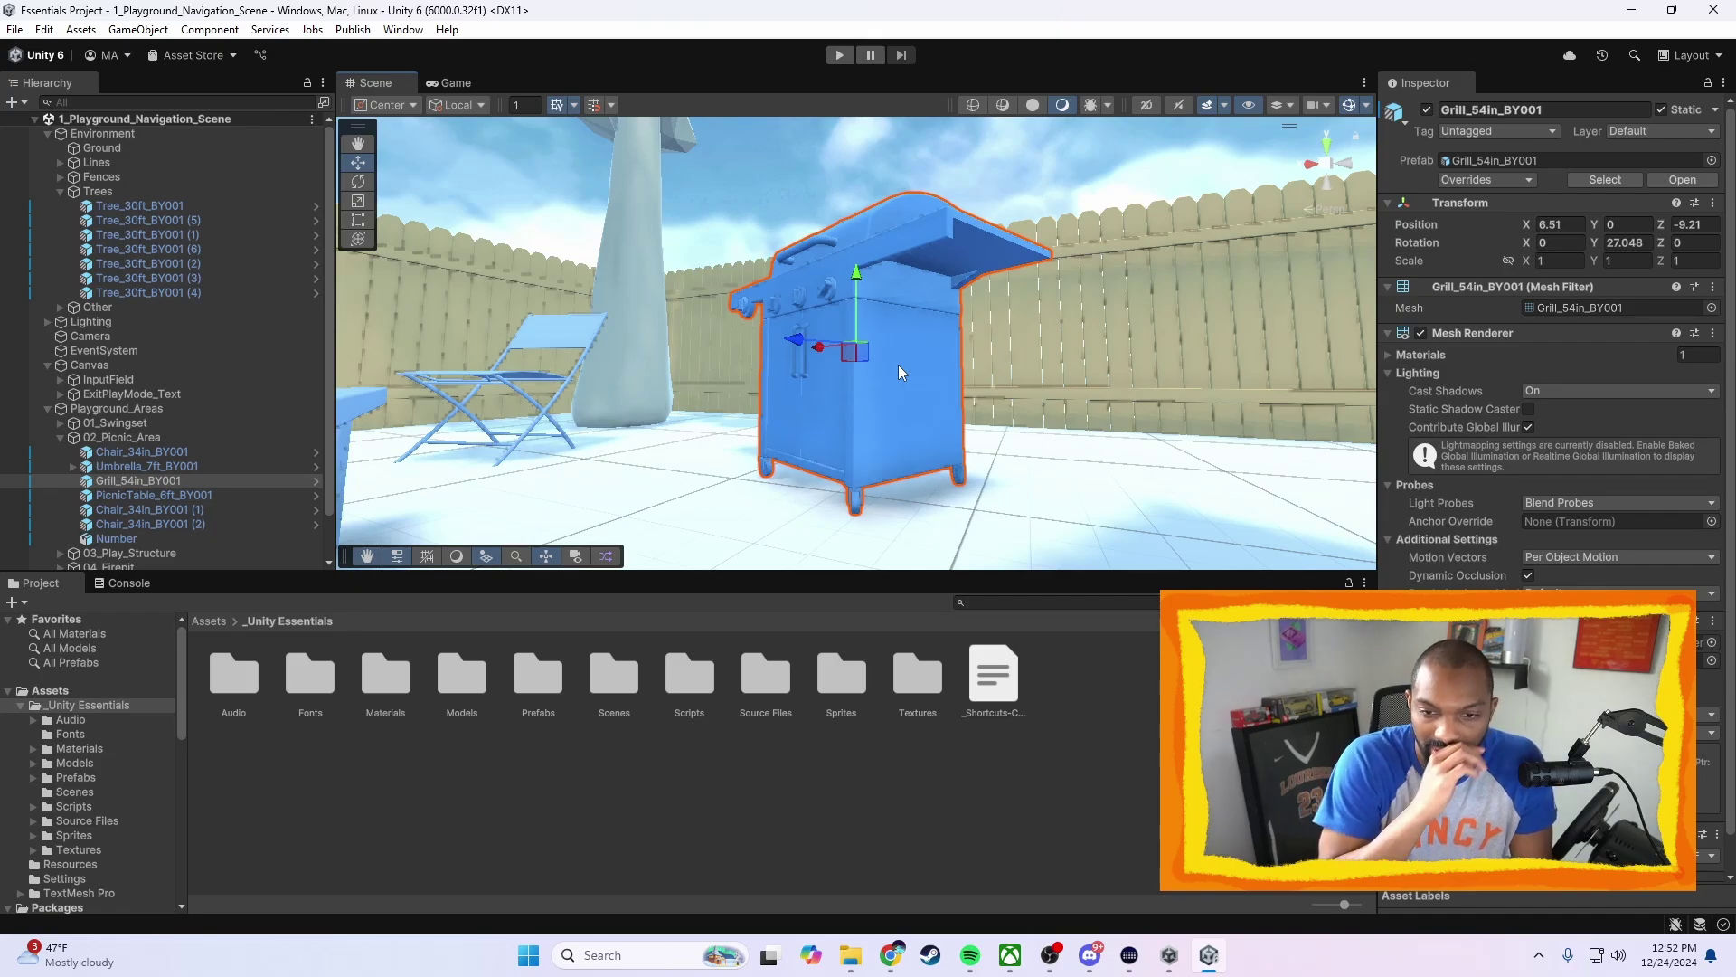
{"action": "scroll", "coordinate": [898, 365], "scroll_direction": "up", "scroll_amount": 5}
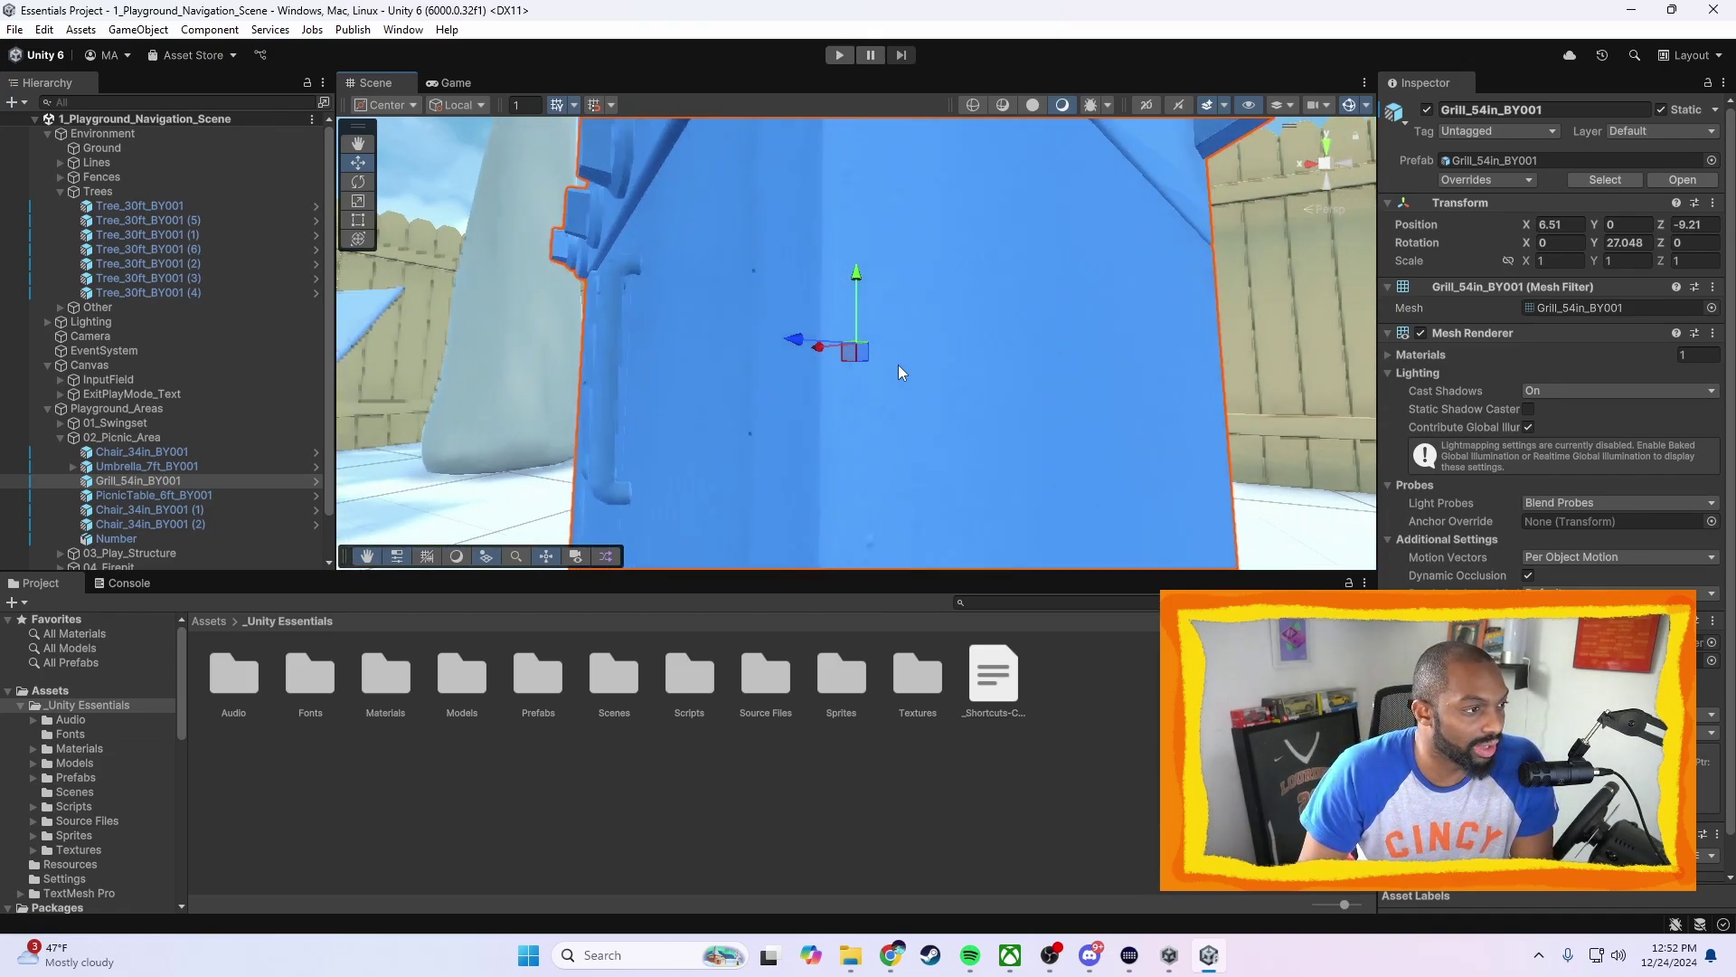
{"action": "scroll", "coordinate": [898, 365], "scroll_direction": "up", "scroll_amount": 5}
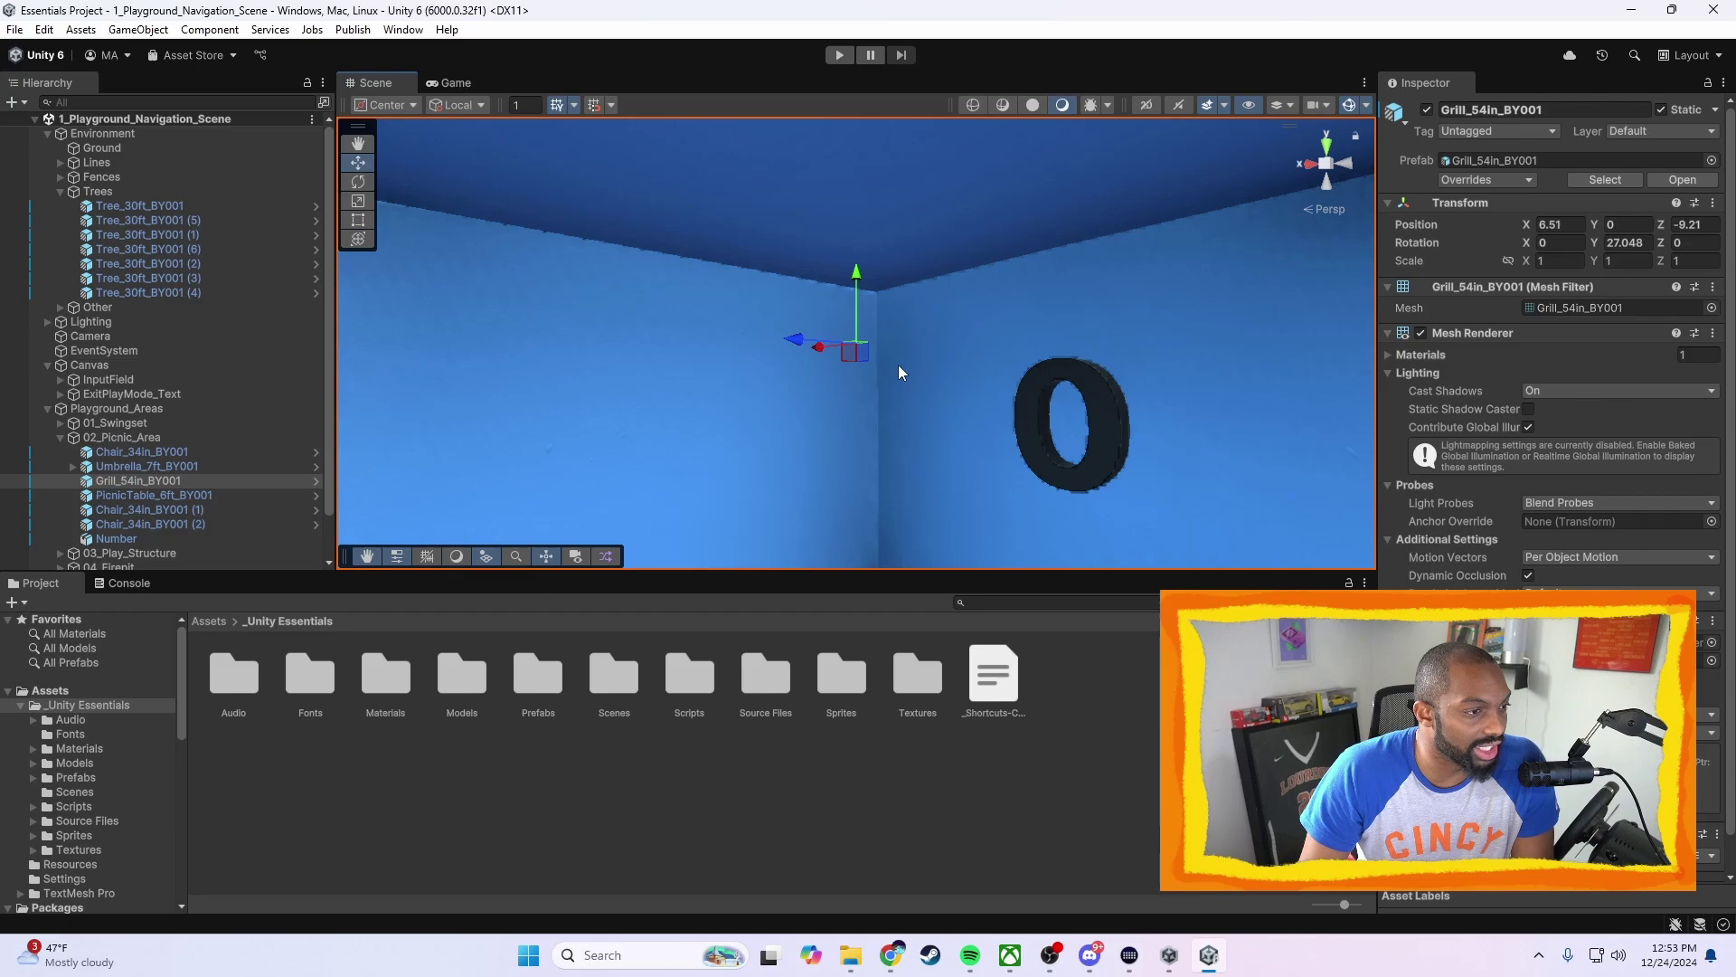
{"action": "left_click_drag", "start_coordinate": [898, 365], "coordinate": [953, 438], "text": "alt"}
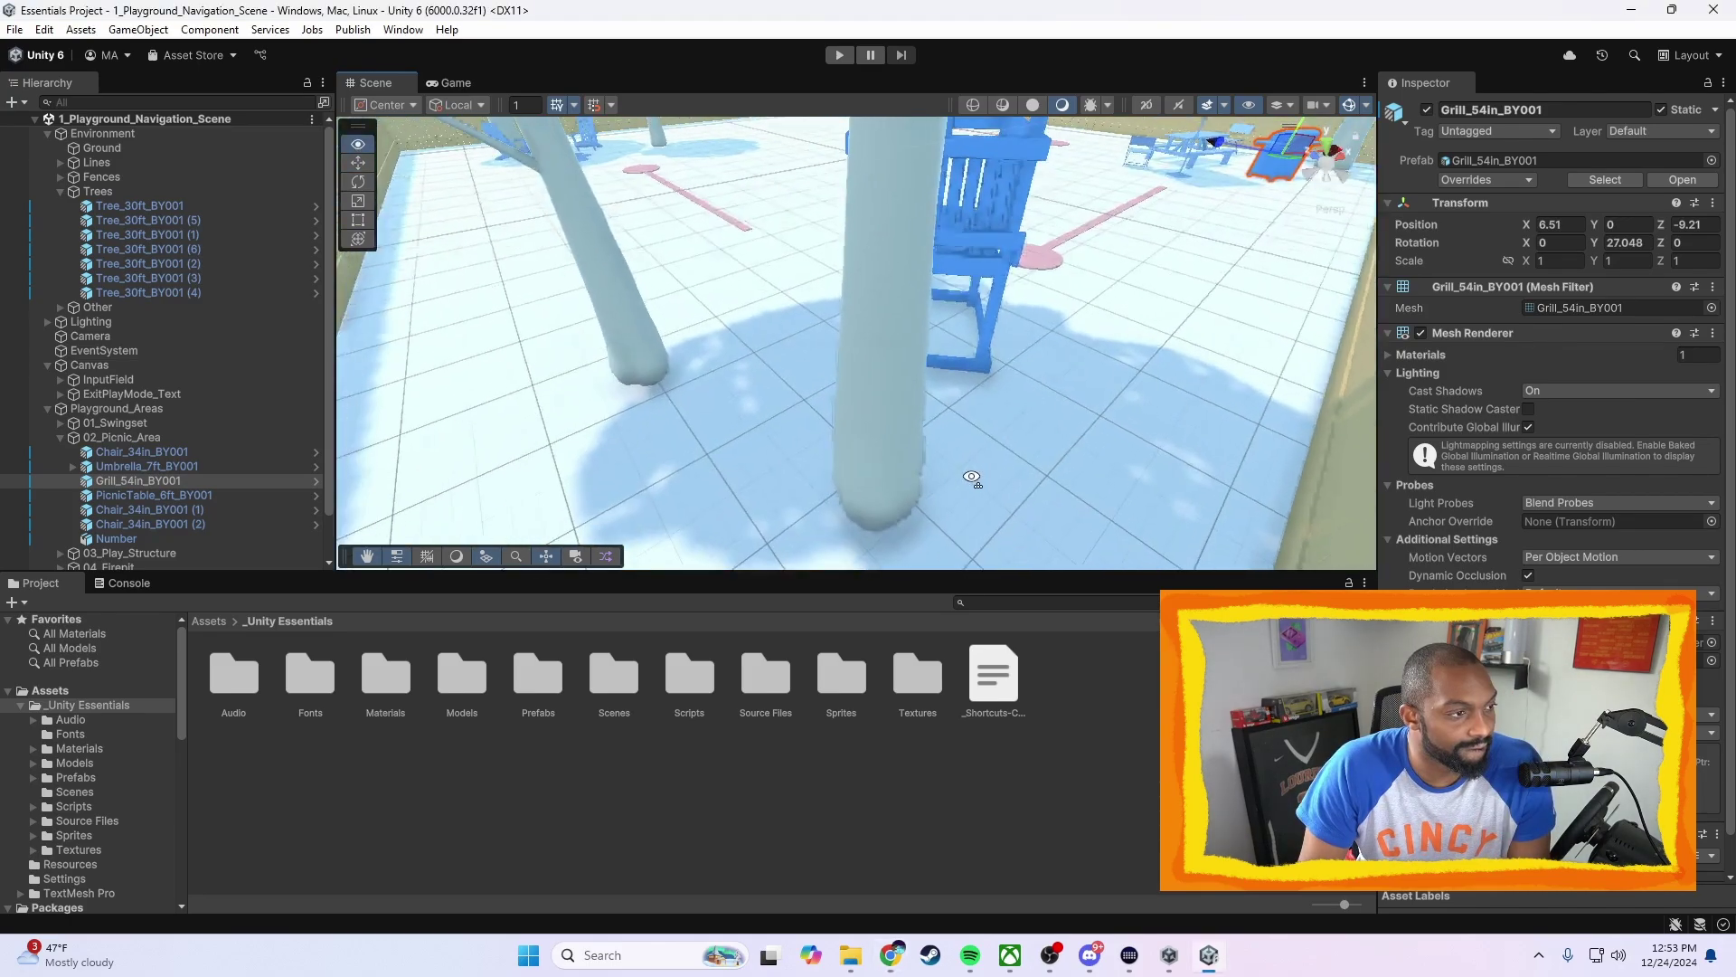
Fly to the firepit area and examine FirePit_32in_BY001 from its front and left sides in perspective
{"action": "right_click_drag", "start_coordinate": [974, 480], "coordinate": [1100, 205]}
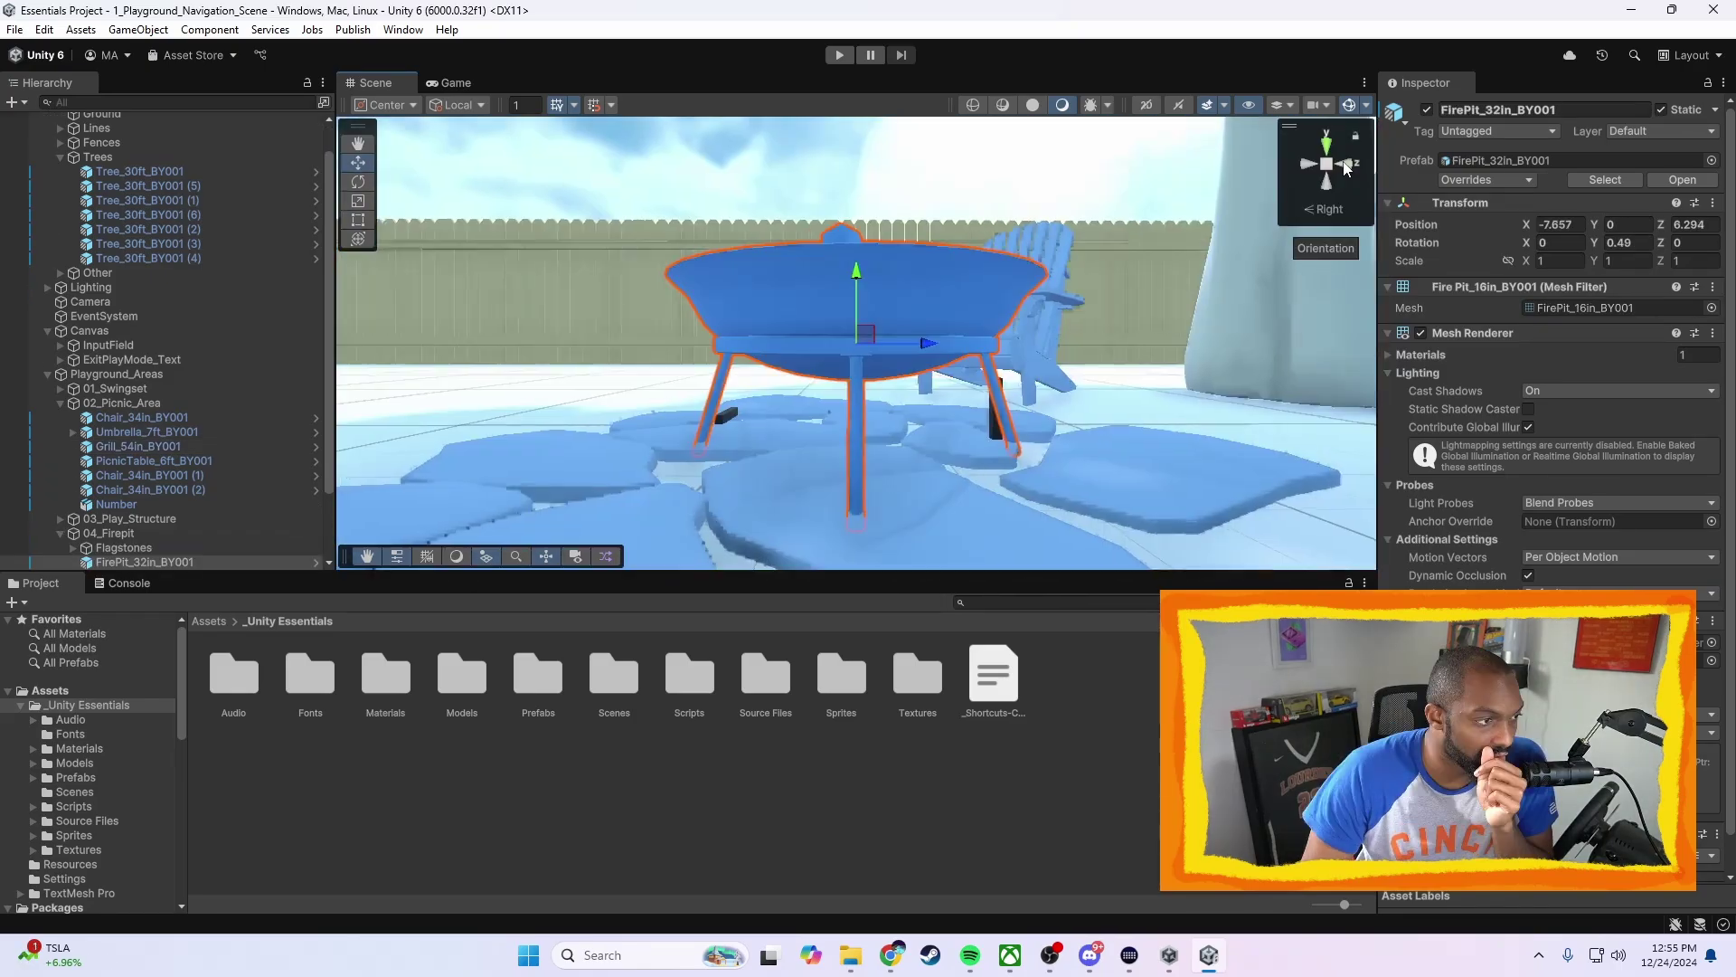
{"action": "left_click", "coordinate": [1343, 167]}
{"action": "left_click", "coordinate": [1345, 169]}
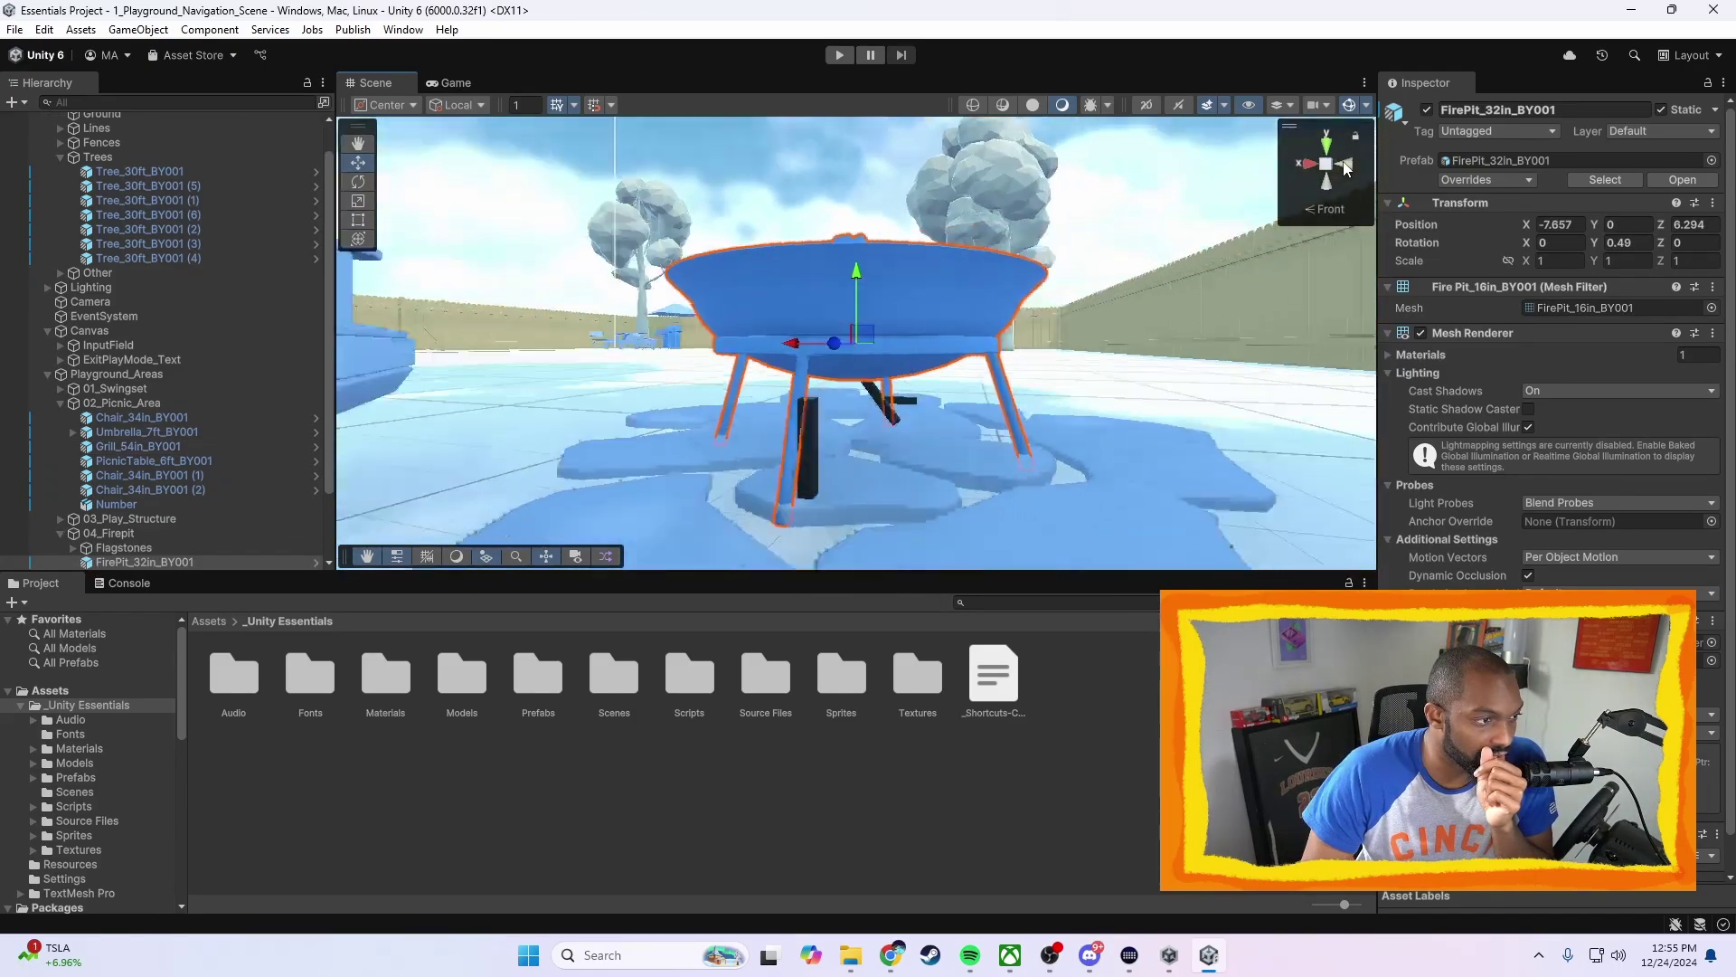
{"action": "left_click", "coordinate": [1346, 169]}
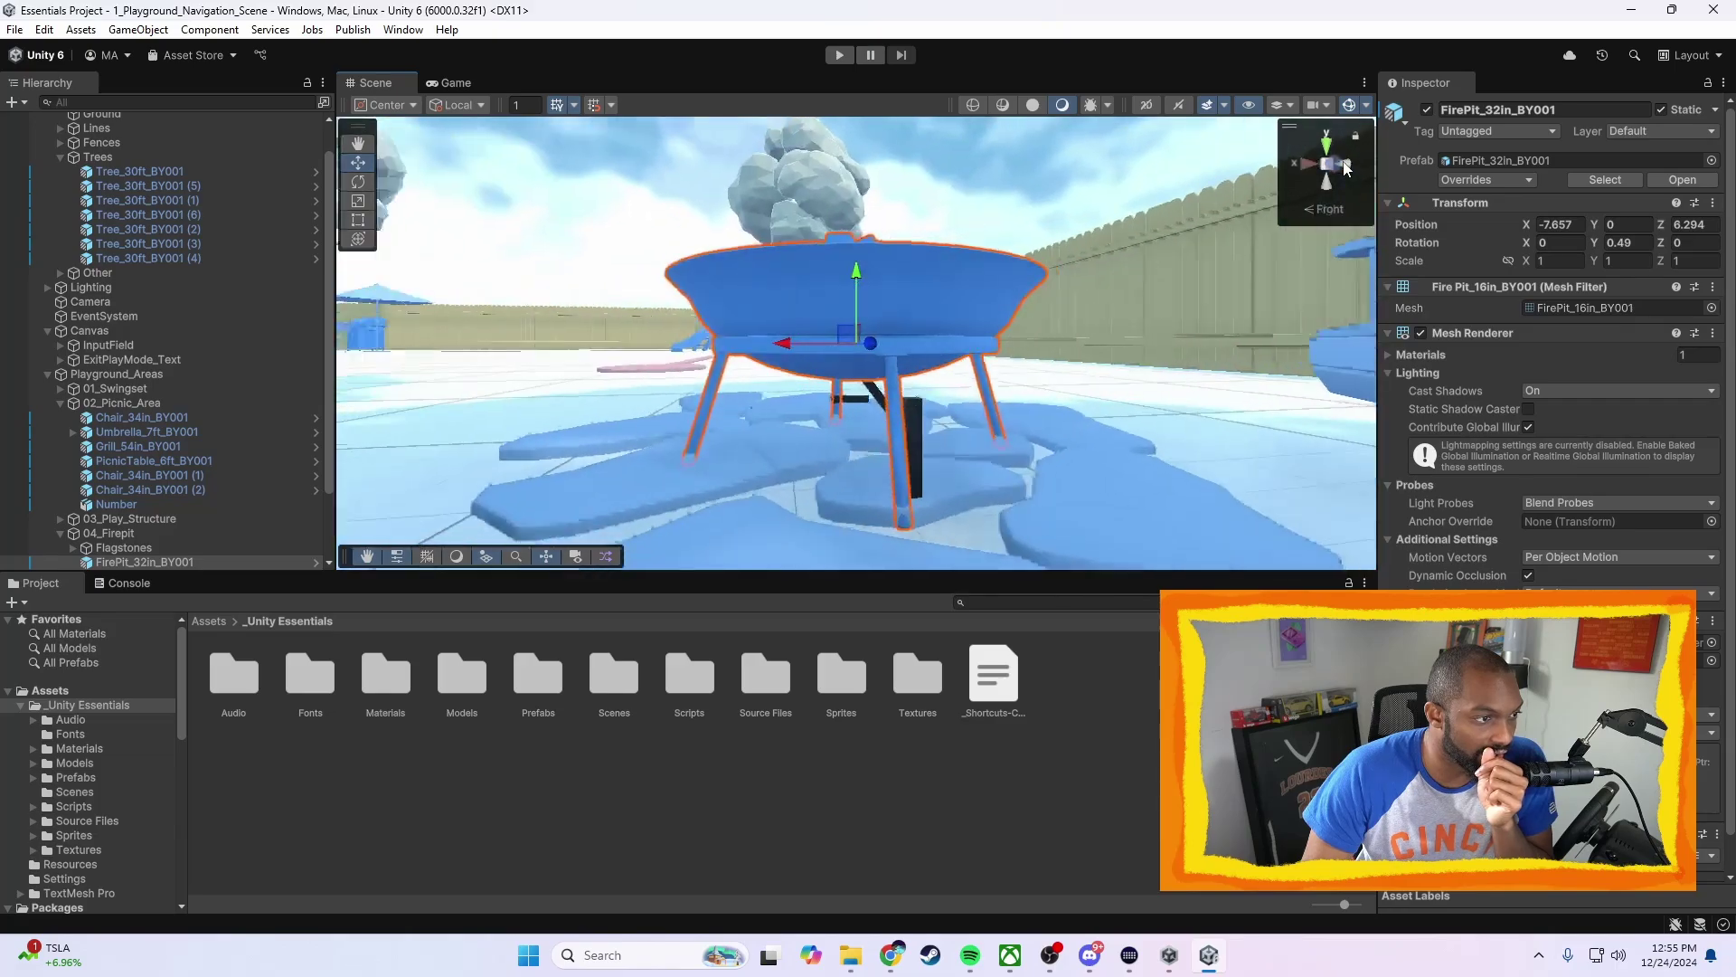
{"action": "scroll", "coordinate": [801, 447], "scroll_direction": "up", "scroll_amount": 3}
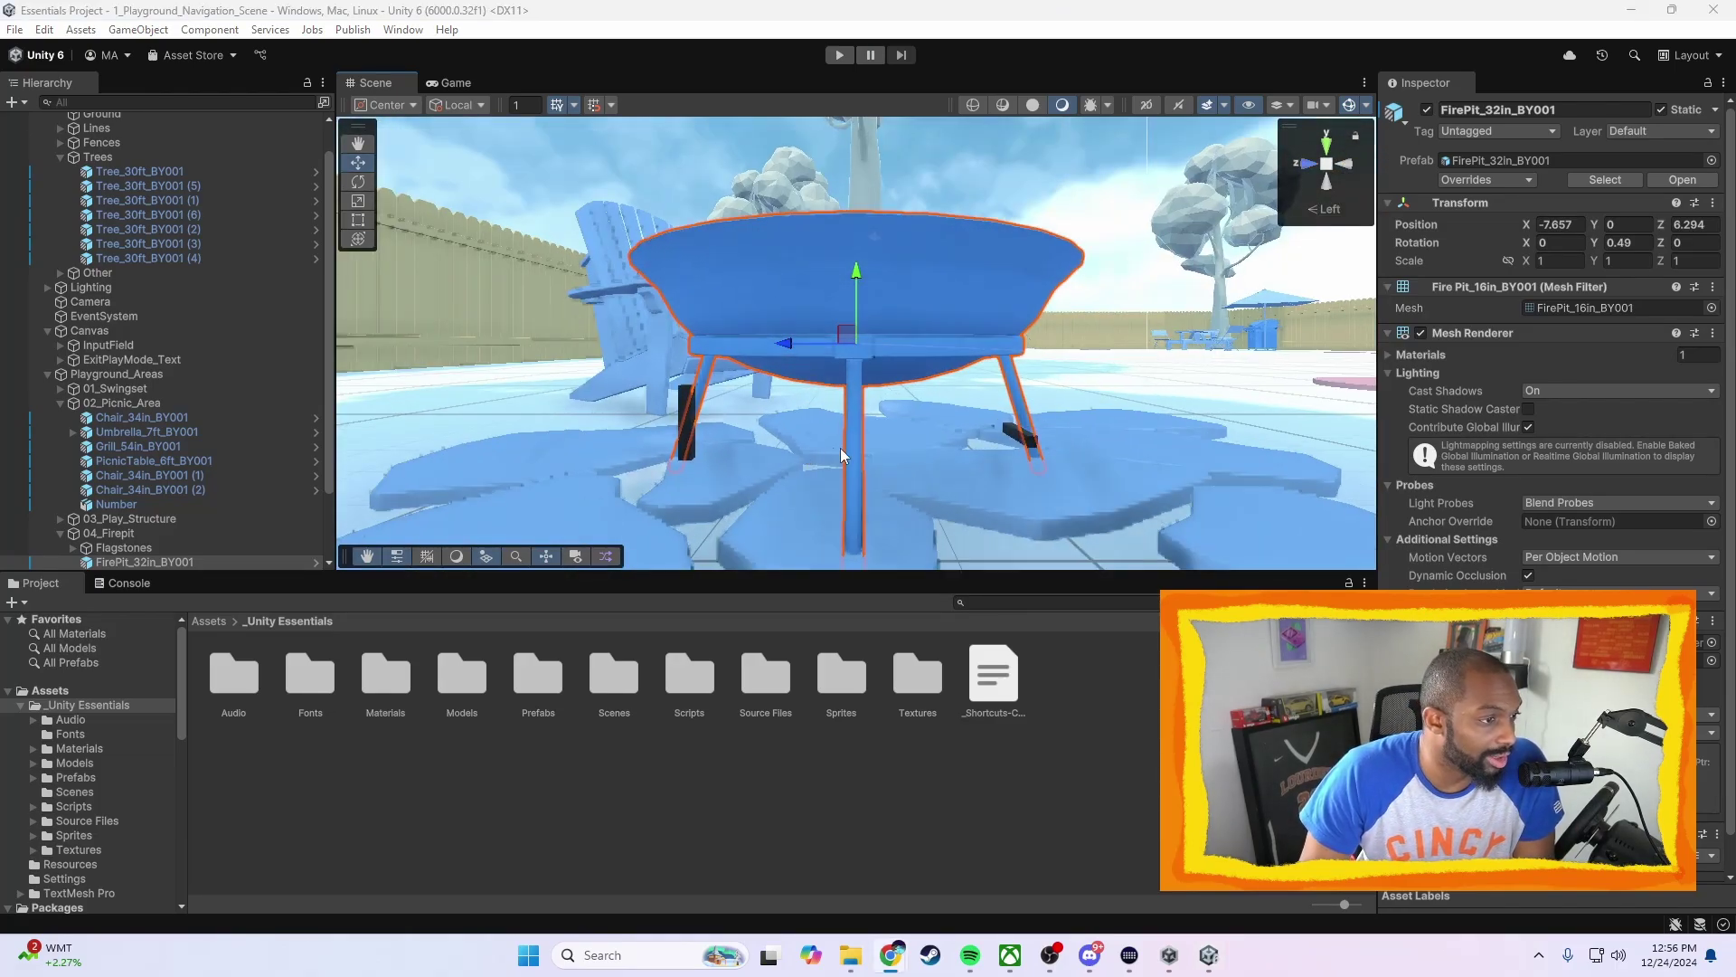
{"action": "scroll", "coordinate": [839, 441], "scroll_direction": "down", "scroll_amount": 6}
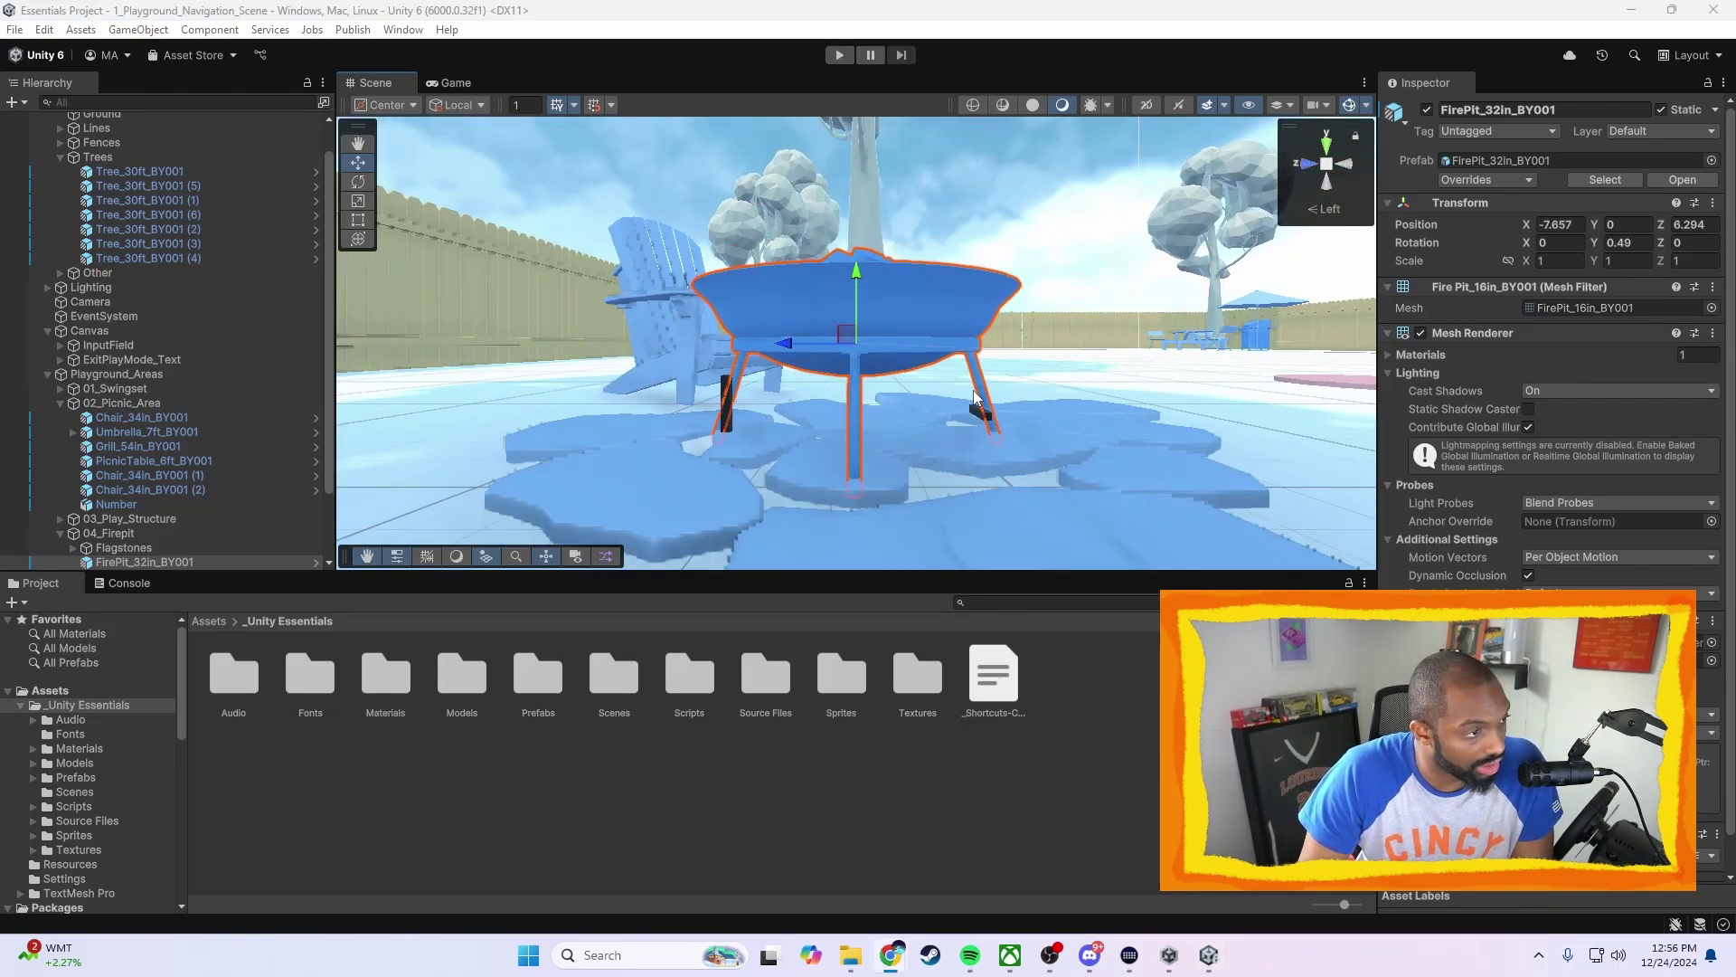
Switch the Scene view to isometric projection and view the fire pit from the right and the back
{"action": "left_click", "coordinate": [1326, 164]}
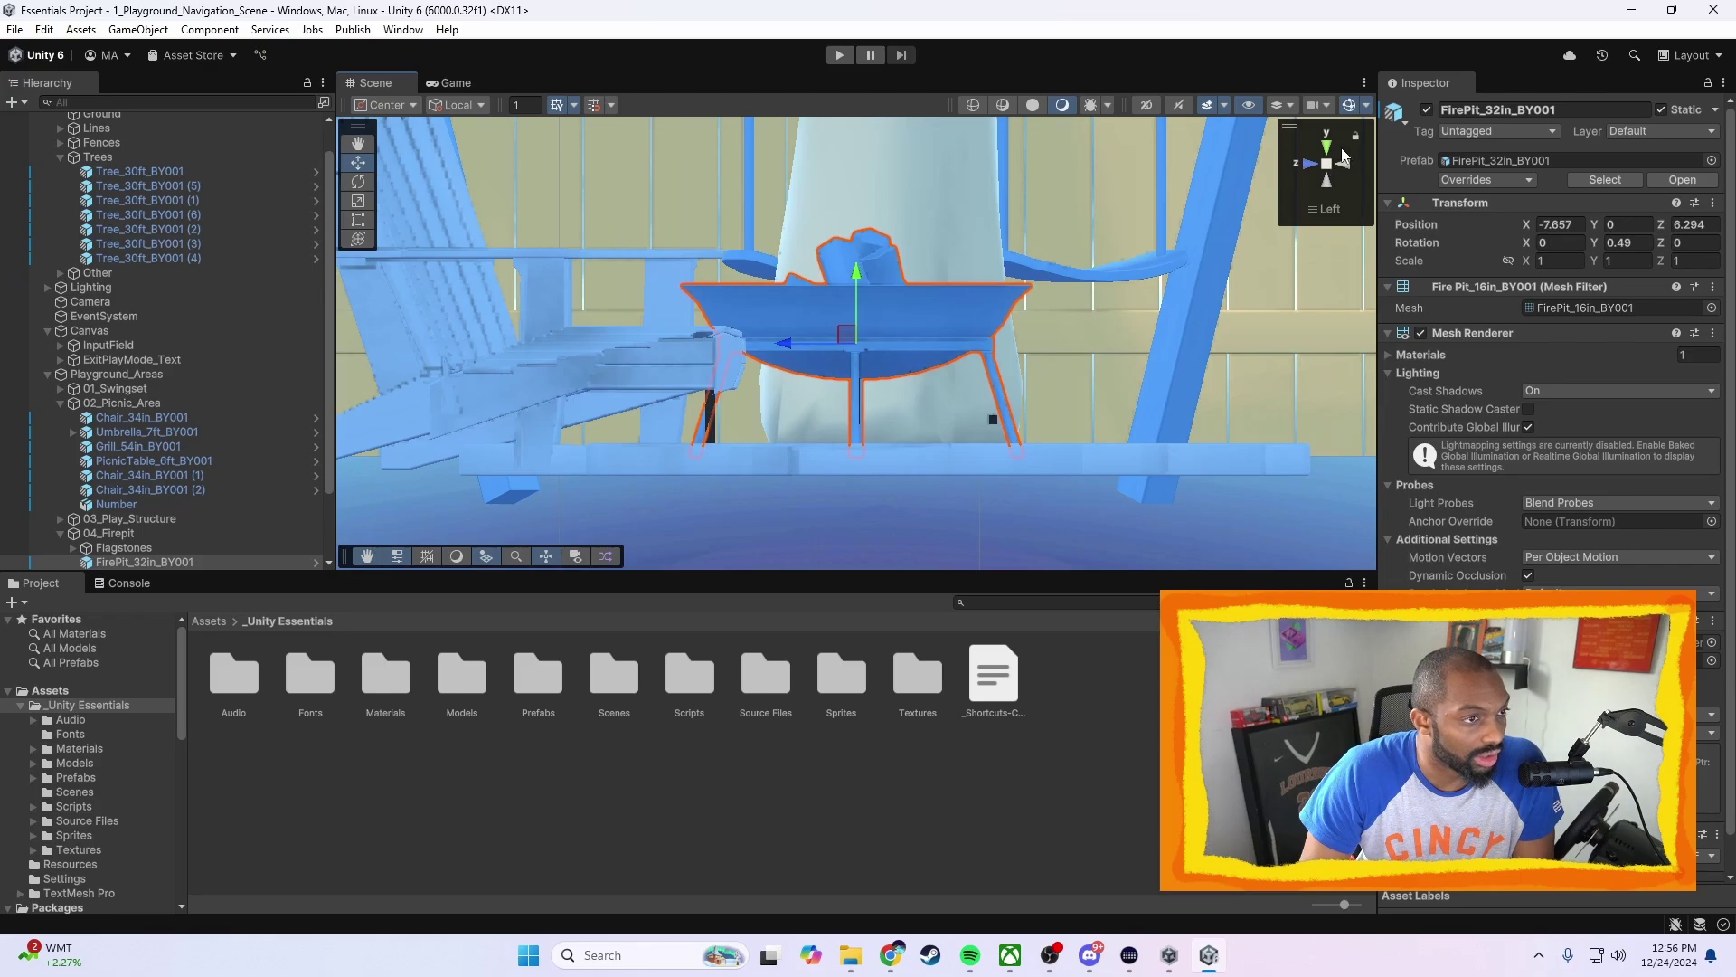
{"action": "left_click", "coordinate": [1345, 166]}
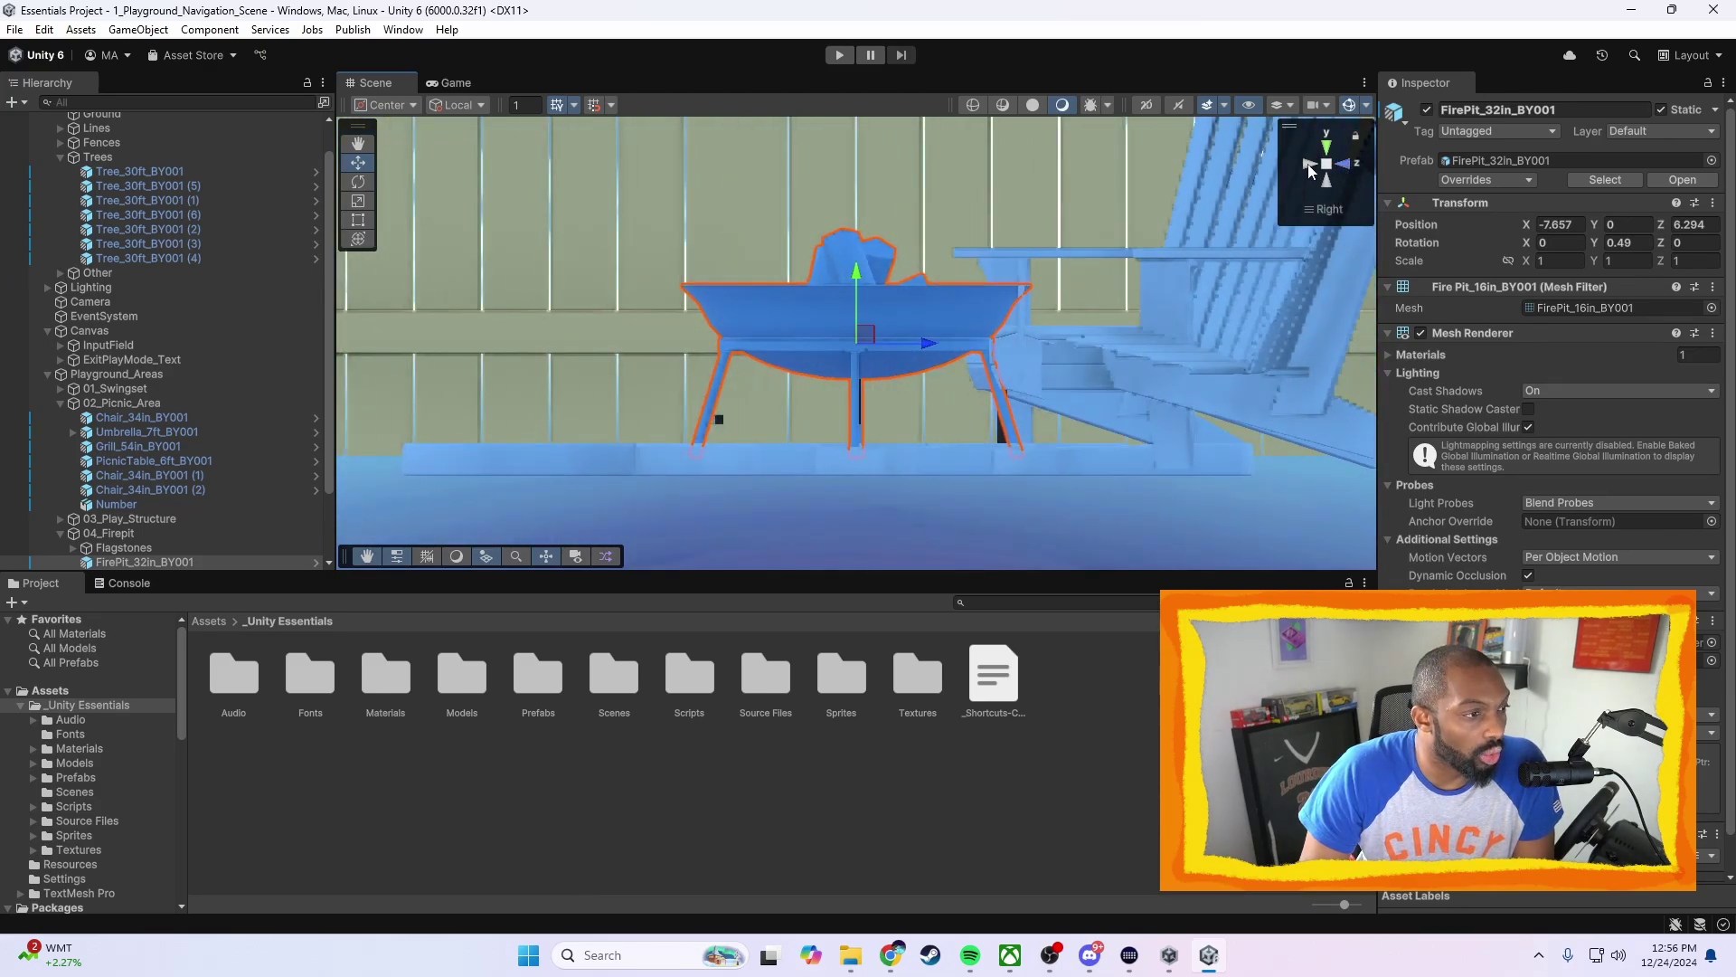
{"action": "left_click", "coordinate": [1311, 166]}
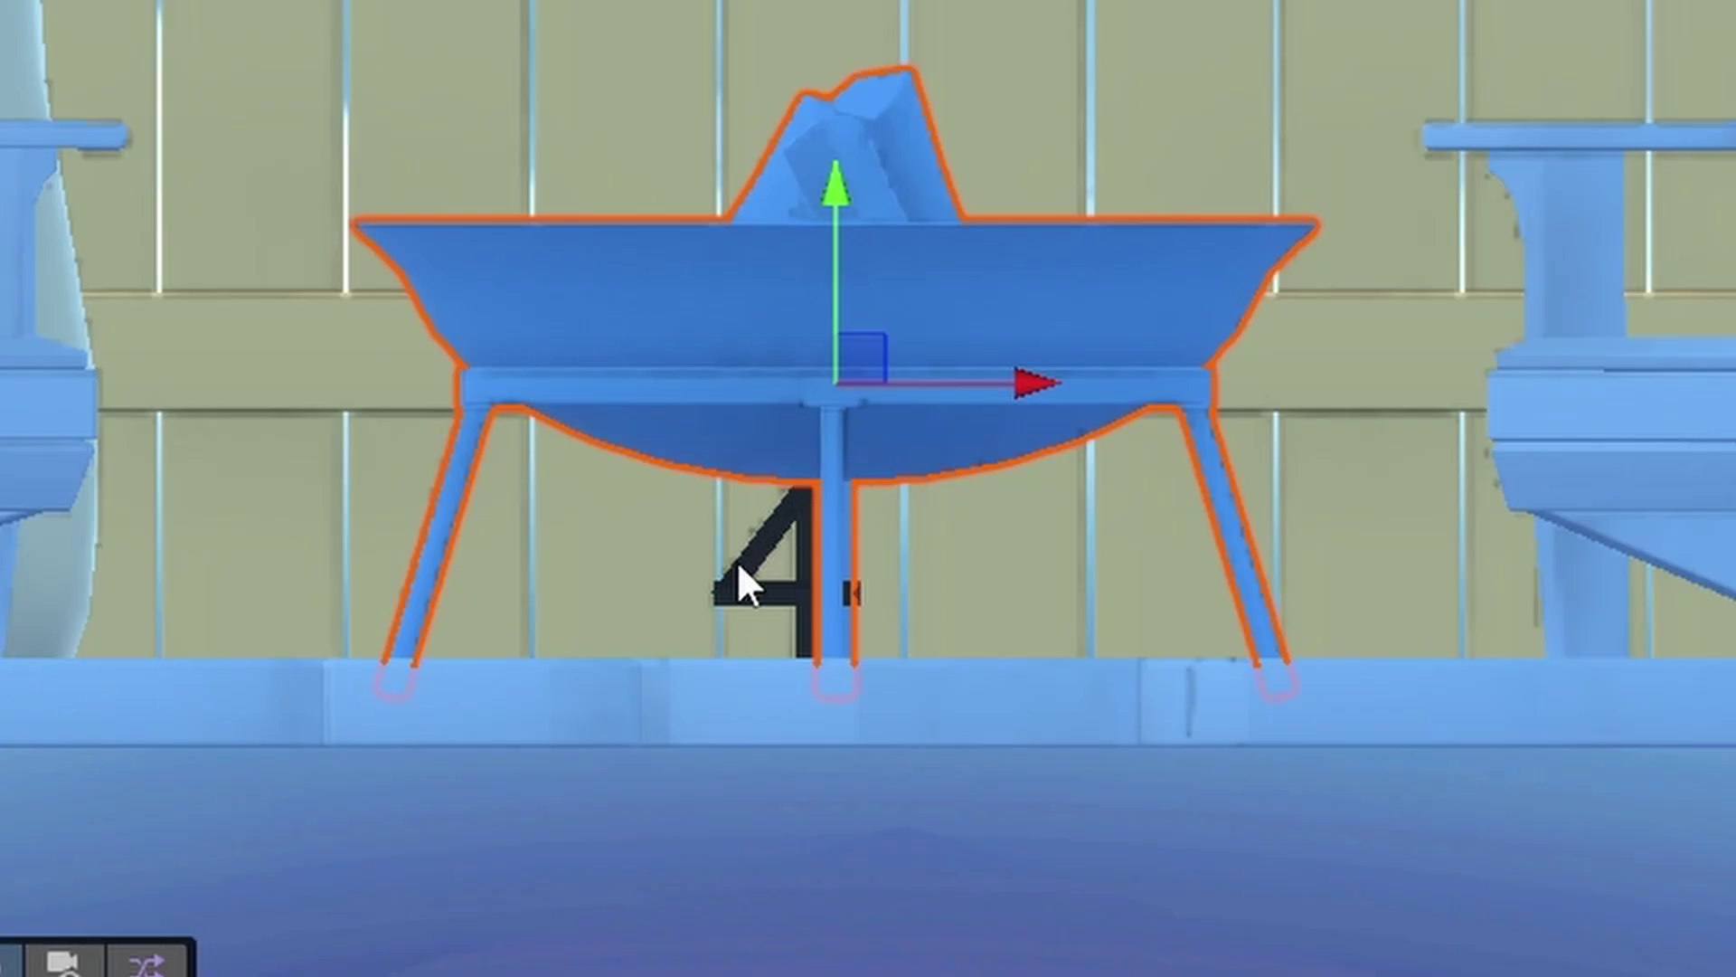
Run the playground scene again and enter the four-digit code pieced together from the hidden numbers
{"action": "key", "text": "ctrl+p"}
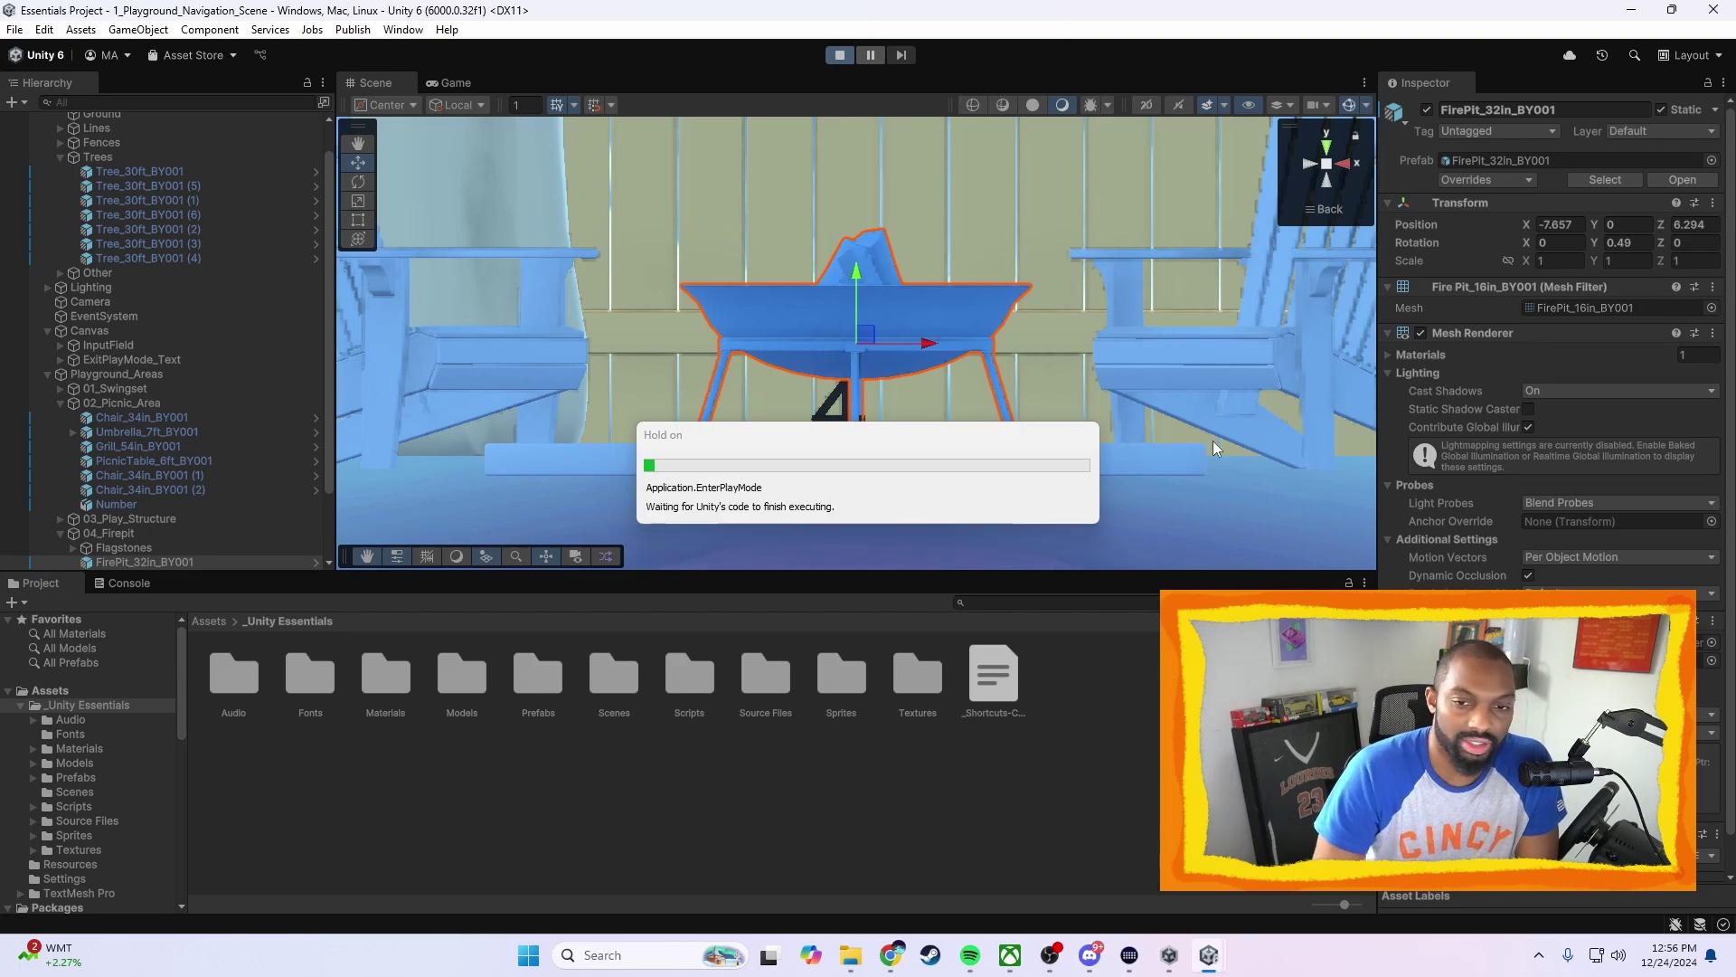
{"action": "type", "text": "20"}
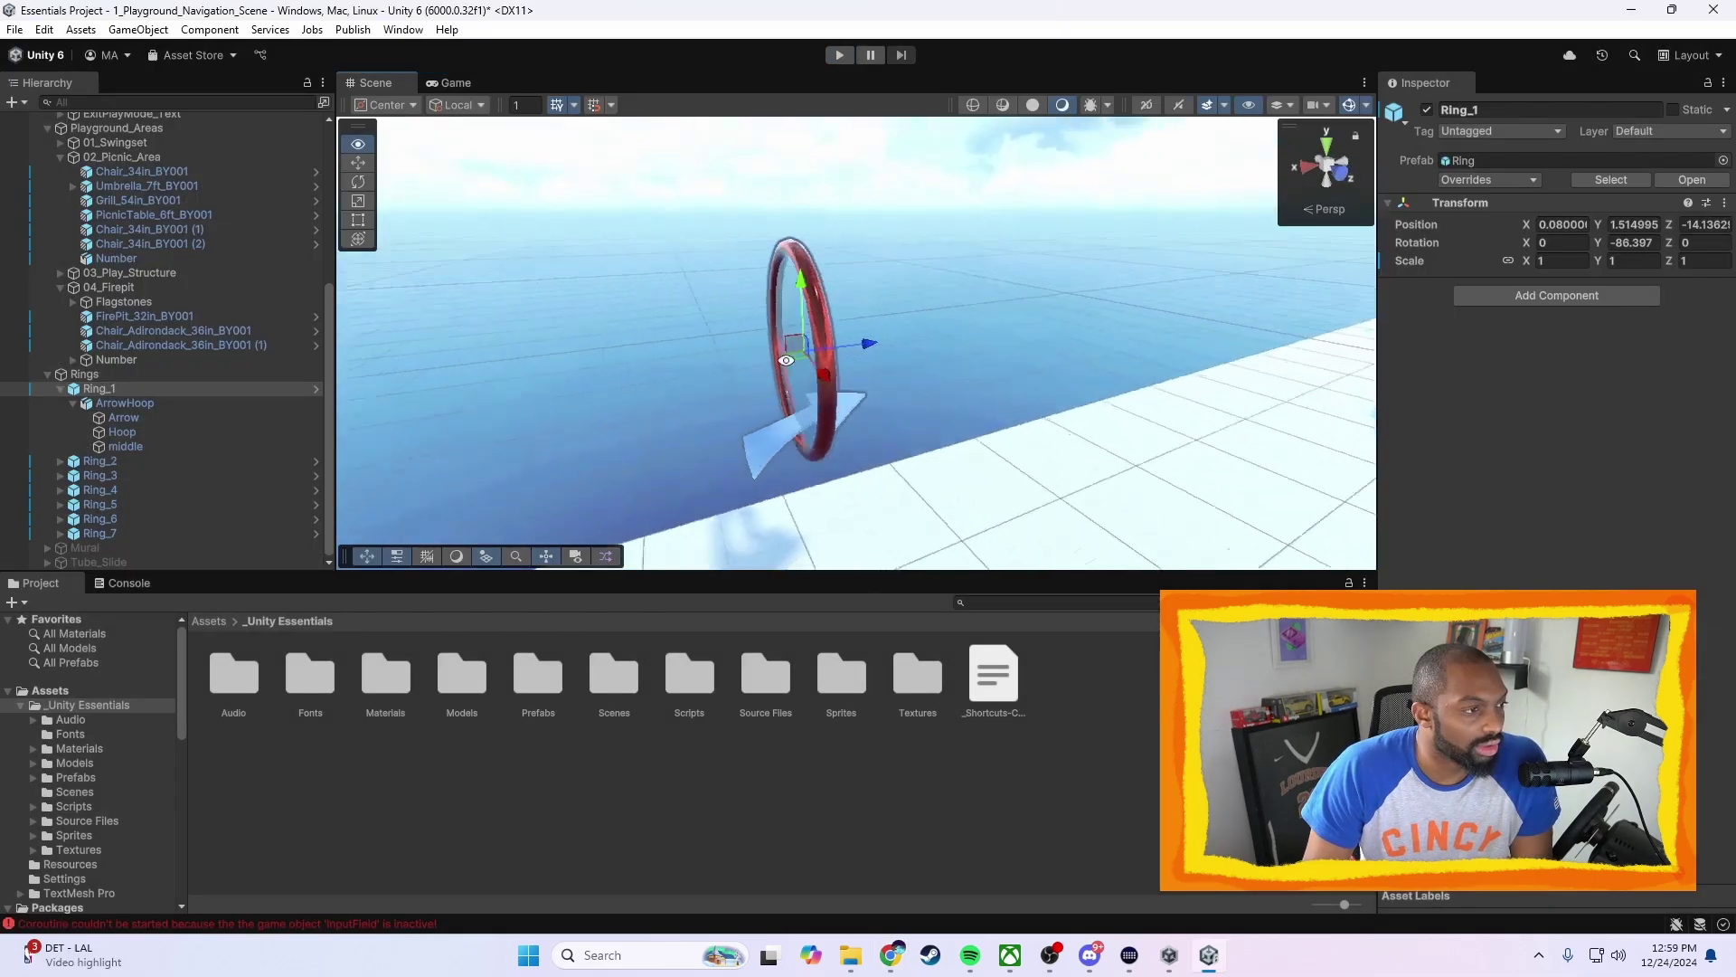
Fly along the ring course from Ring_1 and frame Ring_4 in the Scene view
{"action": "right_click_drag", "start_coordinate": [507, 362], "coordinate": [1038, 368]}
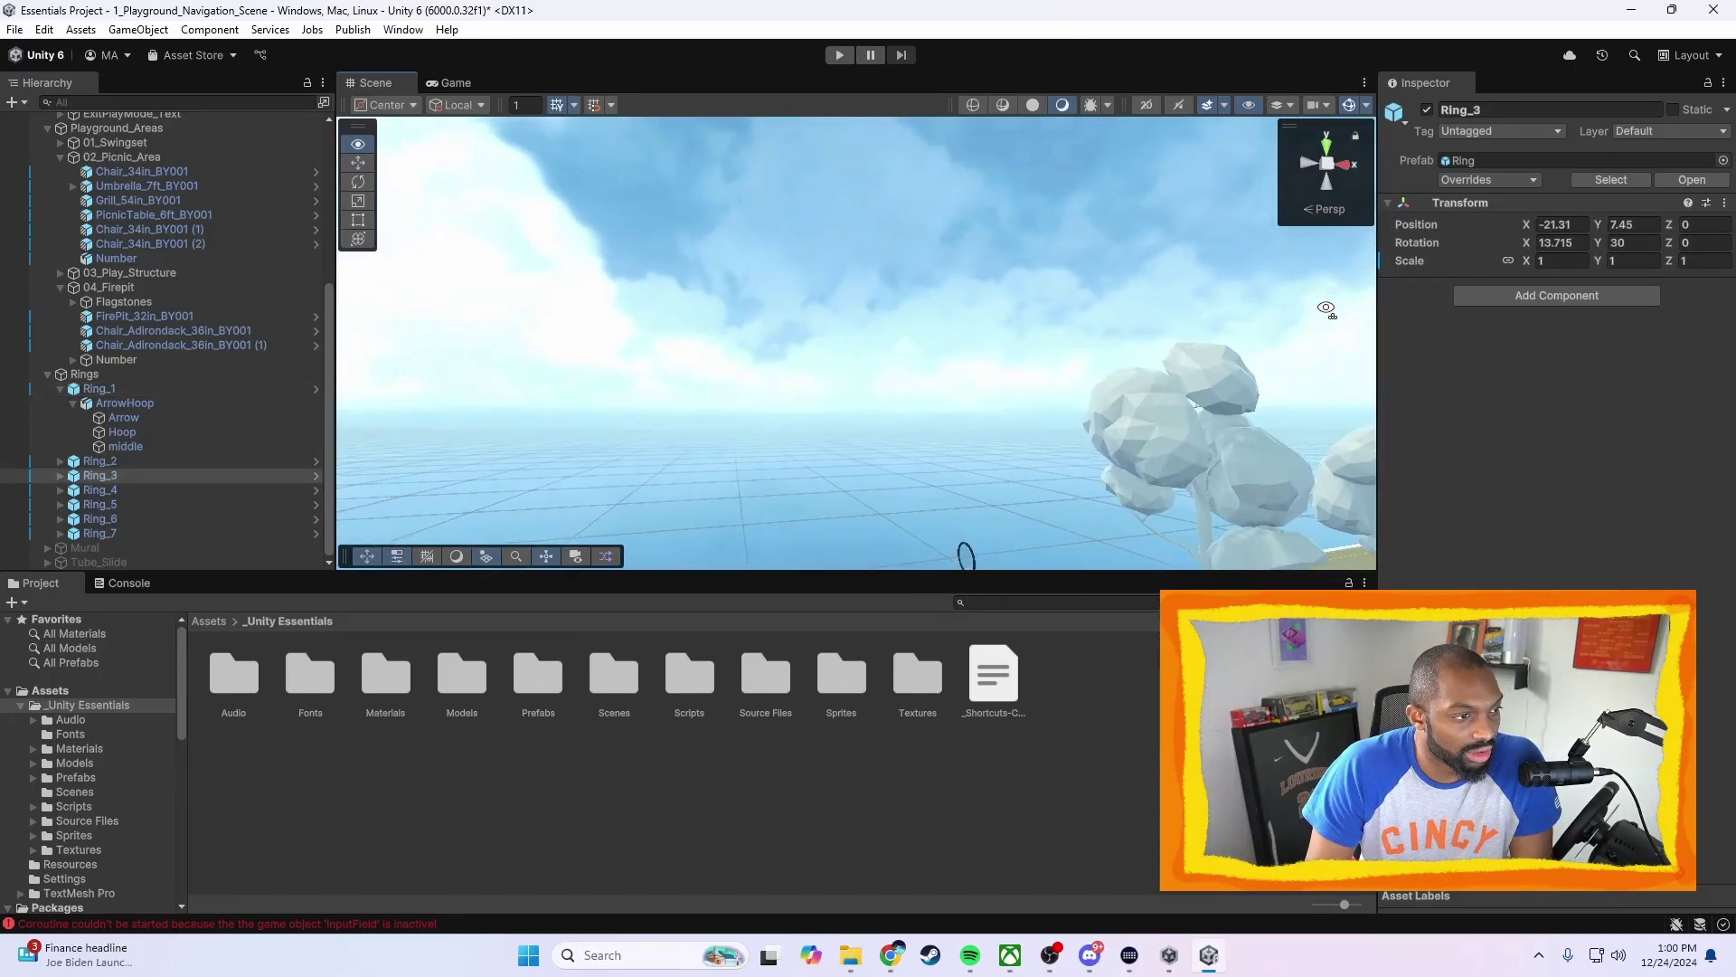
{"action": "right_click_drag", "start_coordinate": [1326, 310], "coordinate": [1132, 441]}
{"action": "left_click", "coordinate": [1002, 405]}
{"action": "key", "text": "f"}
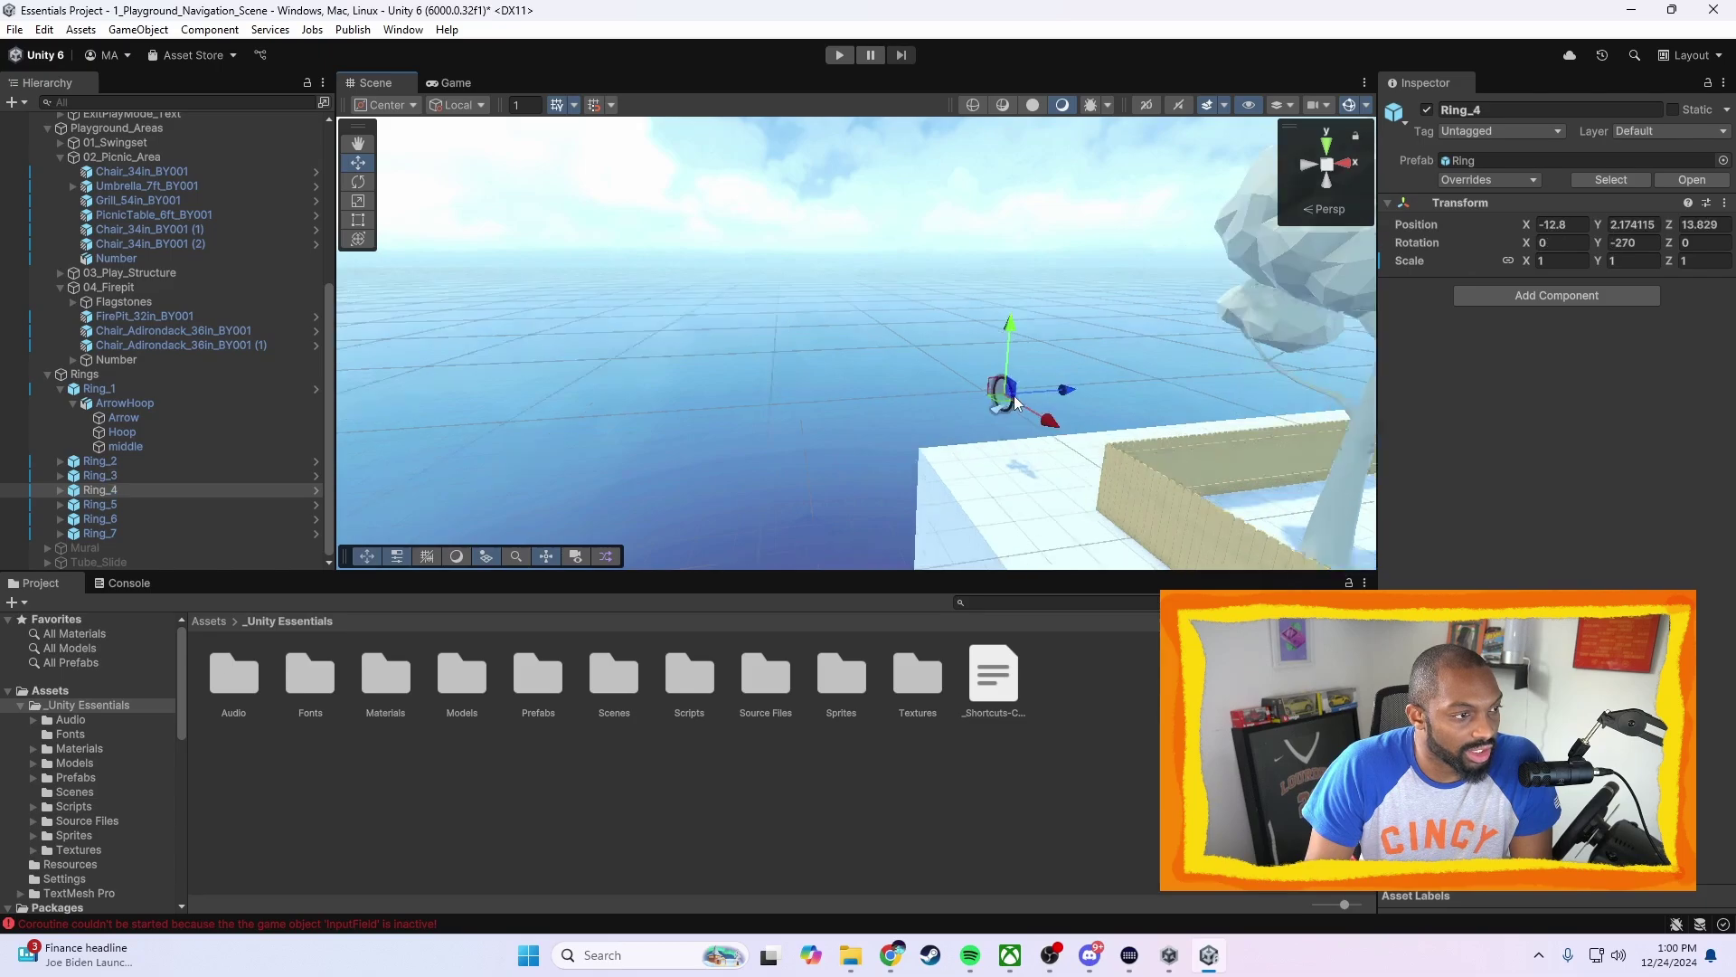
Fly on to Ring_5, frame its middle part, and orbit and fly onward along the ring course
{"action": "right_click_drag", "start_coordinate": [1004, 349], "coordinate": [1292, 297]}
{"action": "key", "text": "s"}
{"action": "key", "text": "w"}
{"action": "left_click", "coordinate": [1008, 338]}
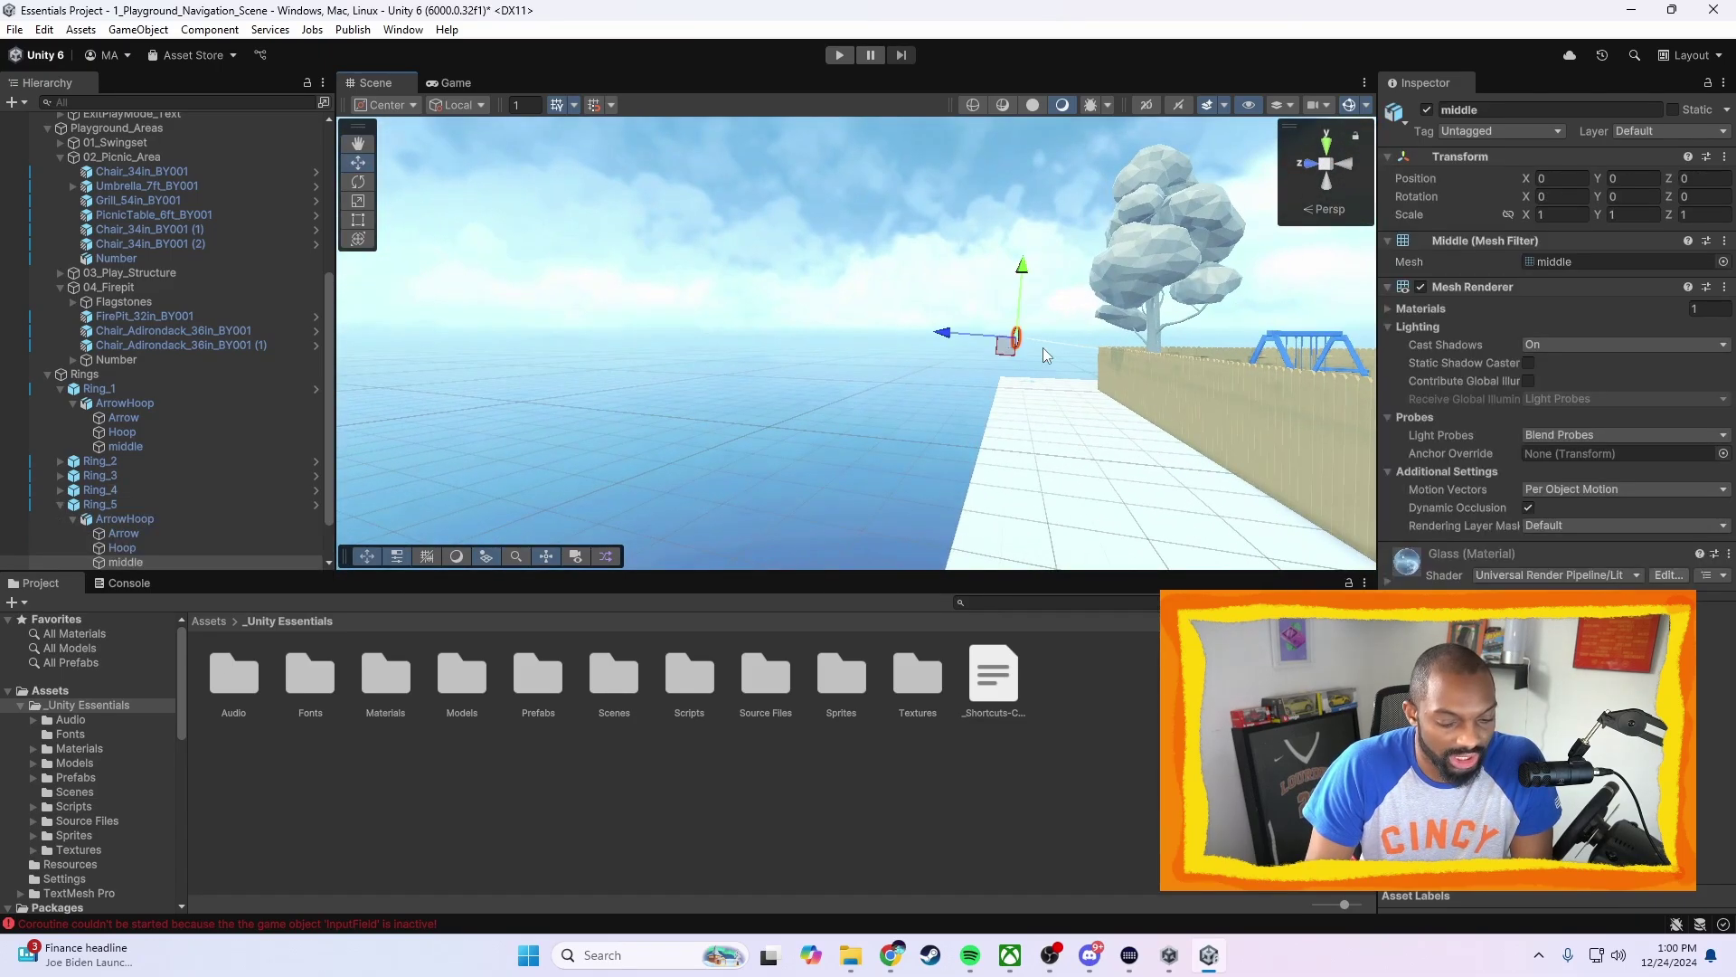
{"action": "key", "text": "f"}
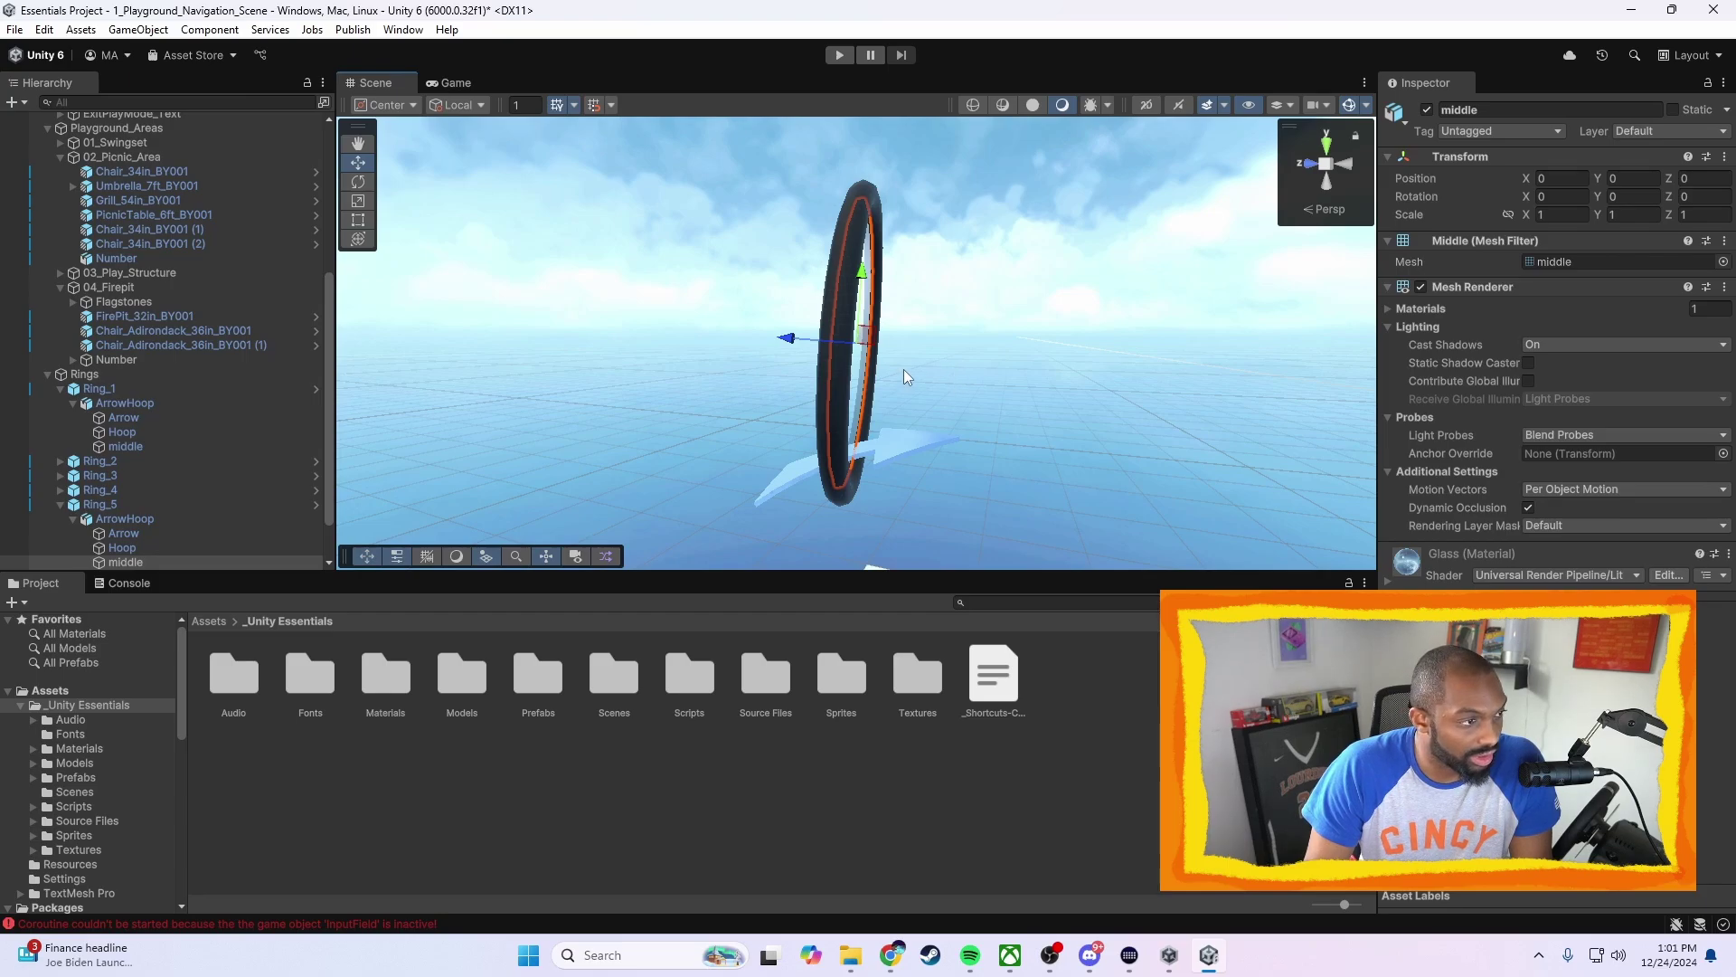
{"action": "scroll", "coordinate": [1047, 422], "scroll_direction": "up", "scroll_amount": 2}
{"action": "left_click_drag", "start_coordinate": [945, 393], "coordinate": [1049, 463], "text": "alt"}
{"action": "key", "text": "w"}
{"action": "right_click_drag", "start_coordinate": [891, 380], "coordinate": [892, 345]}
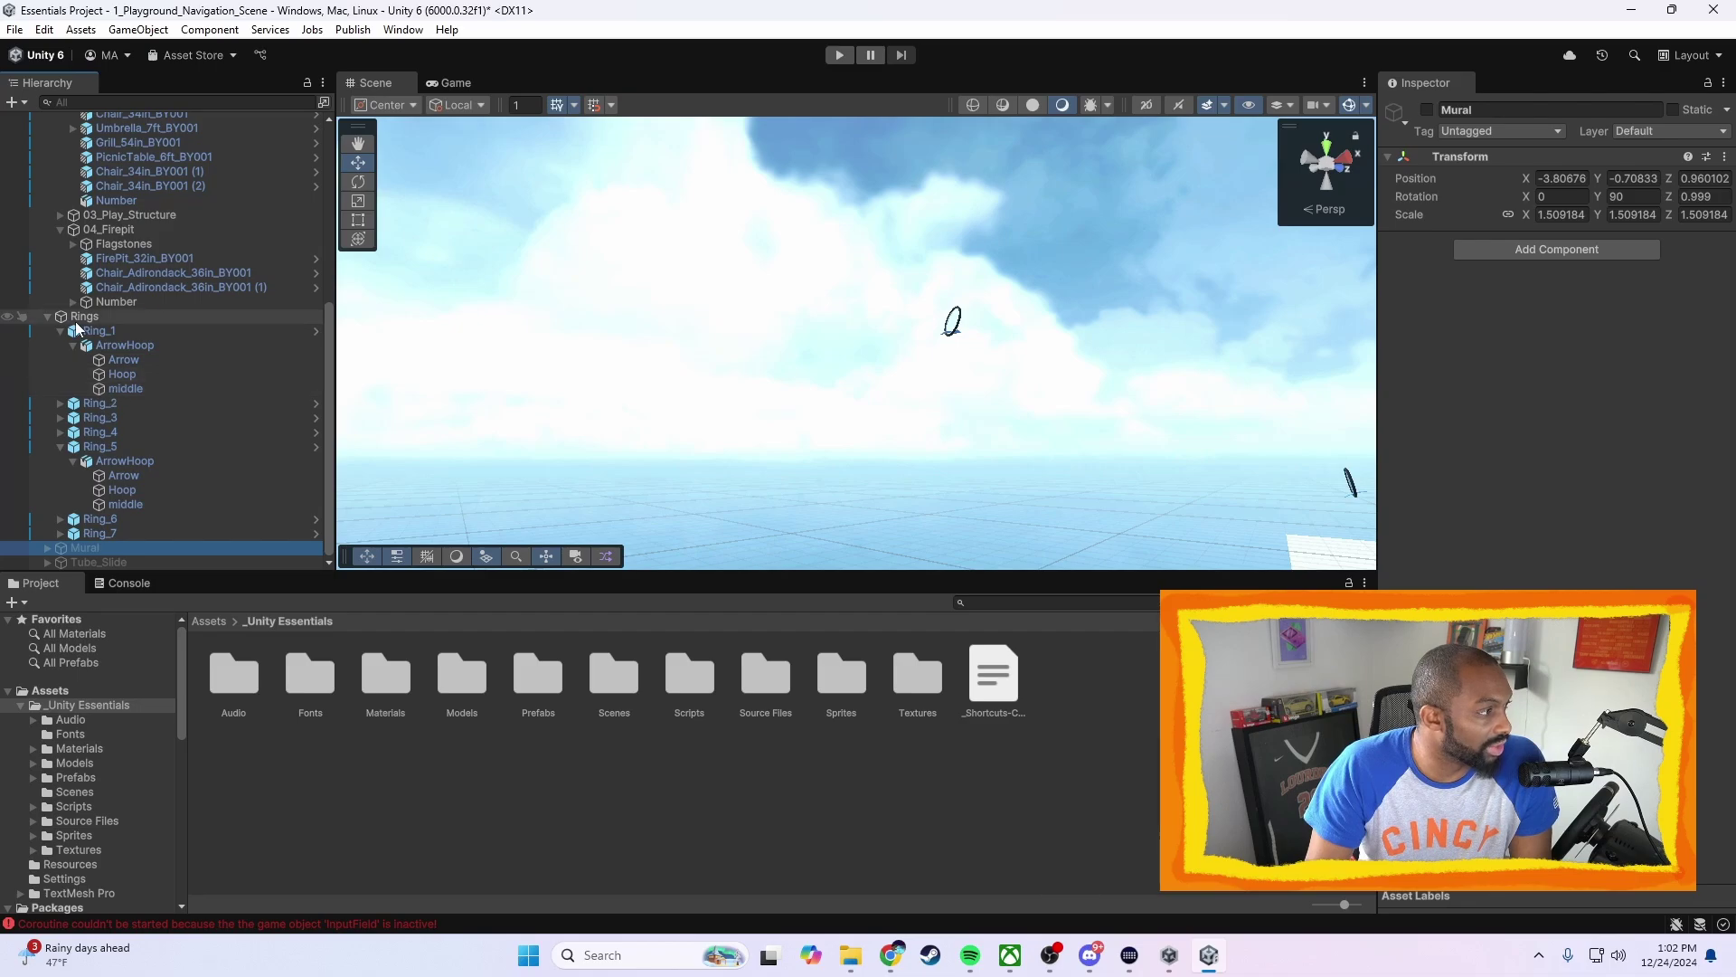
Deactivate the Rings group in the playground scene
{"action": "left_click", "coordinate": [86, 316]}
{"action": "left_click", "coordinate": [1427, 109]}
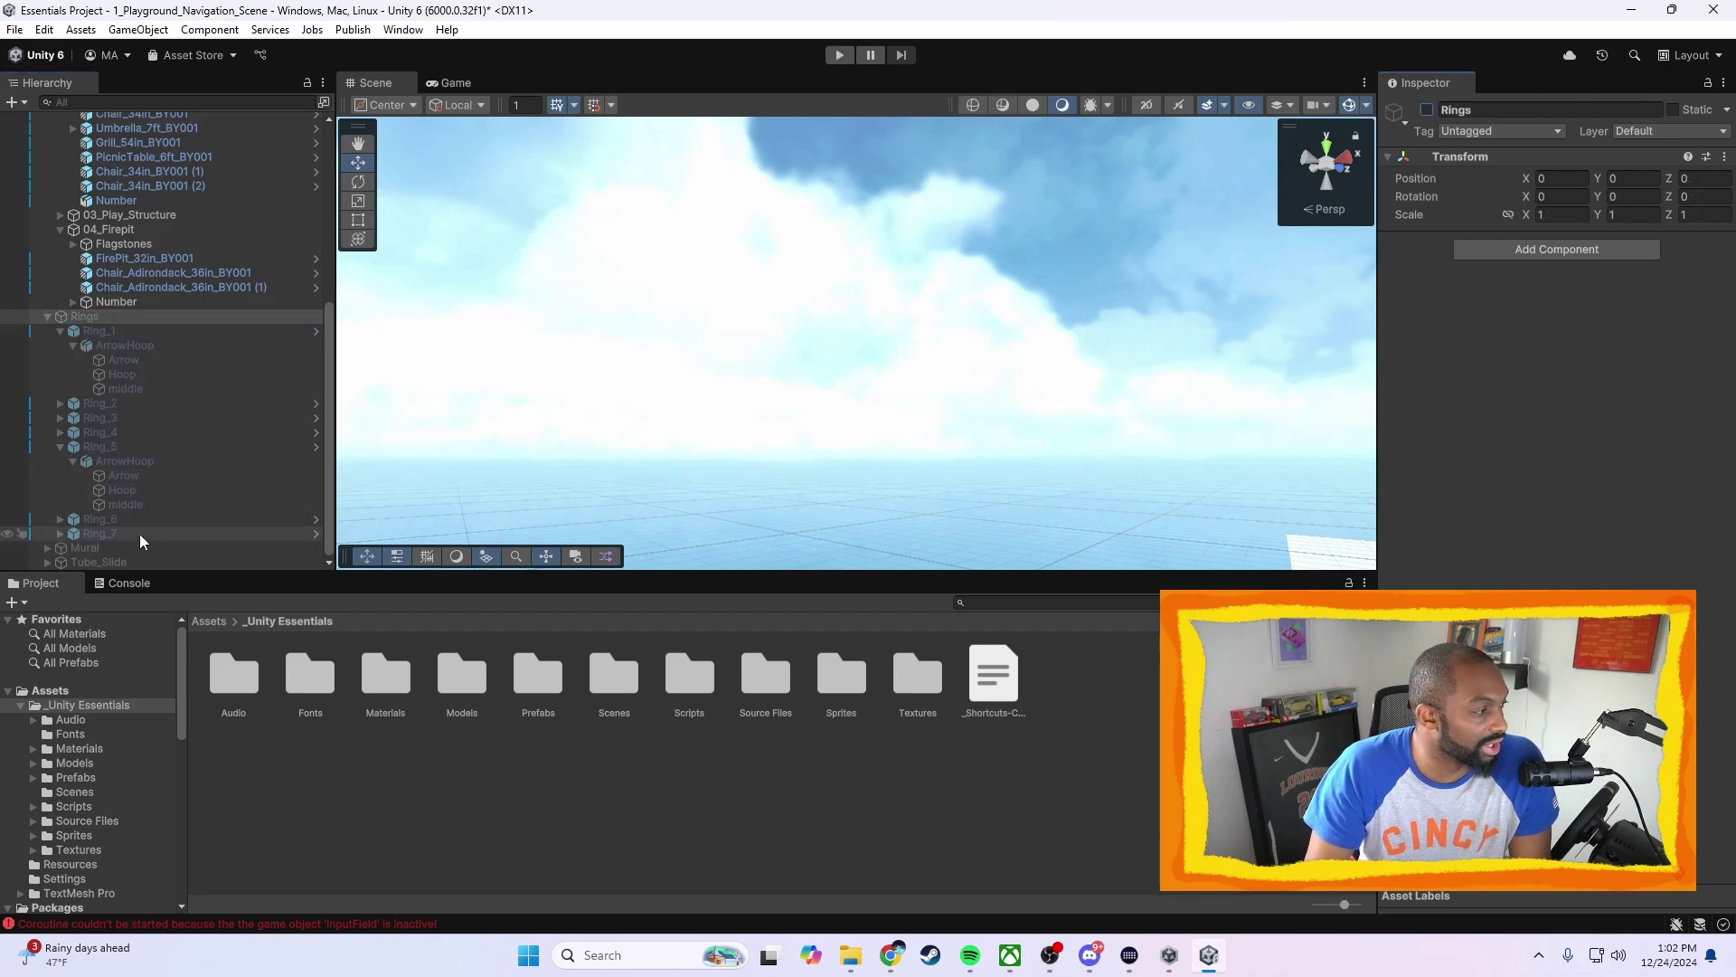
Activate the Mural group in the playground scene and frame it in the Scene view
{"action": "left_click", "coordinate": [138, 547]}
{"action": "left_click", "coordinate": [1427, 110]}
{"action": "key", "text": "f"}
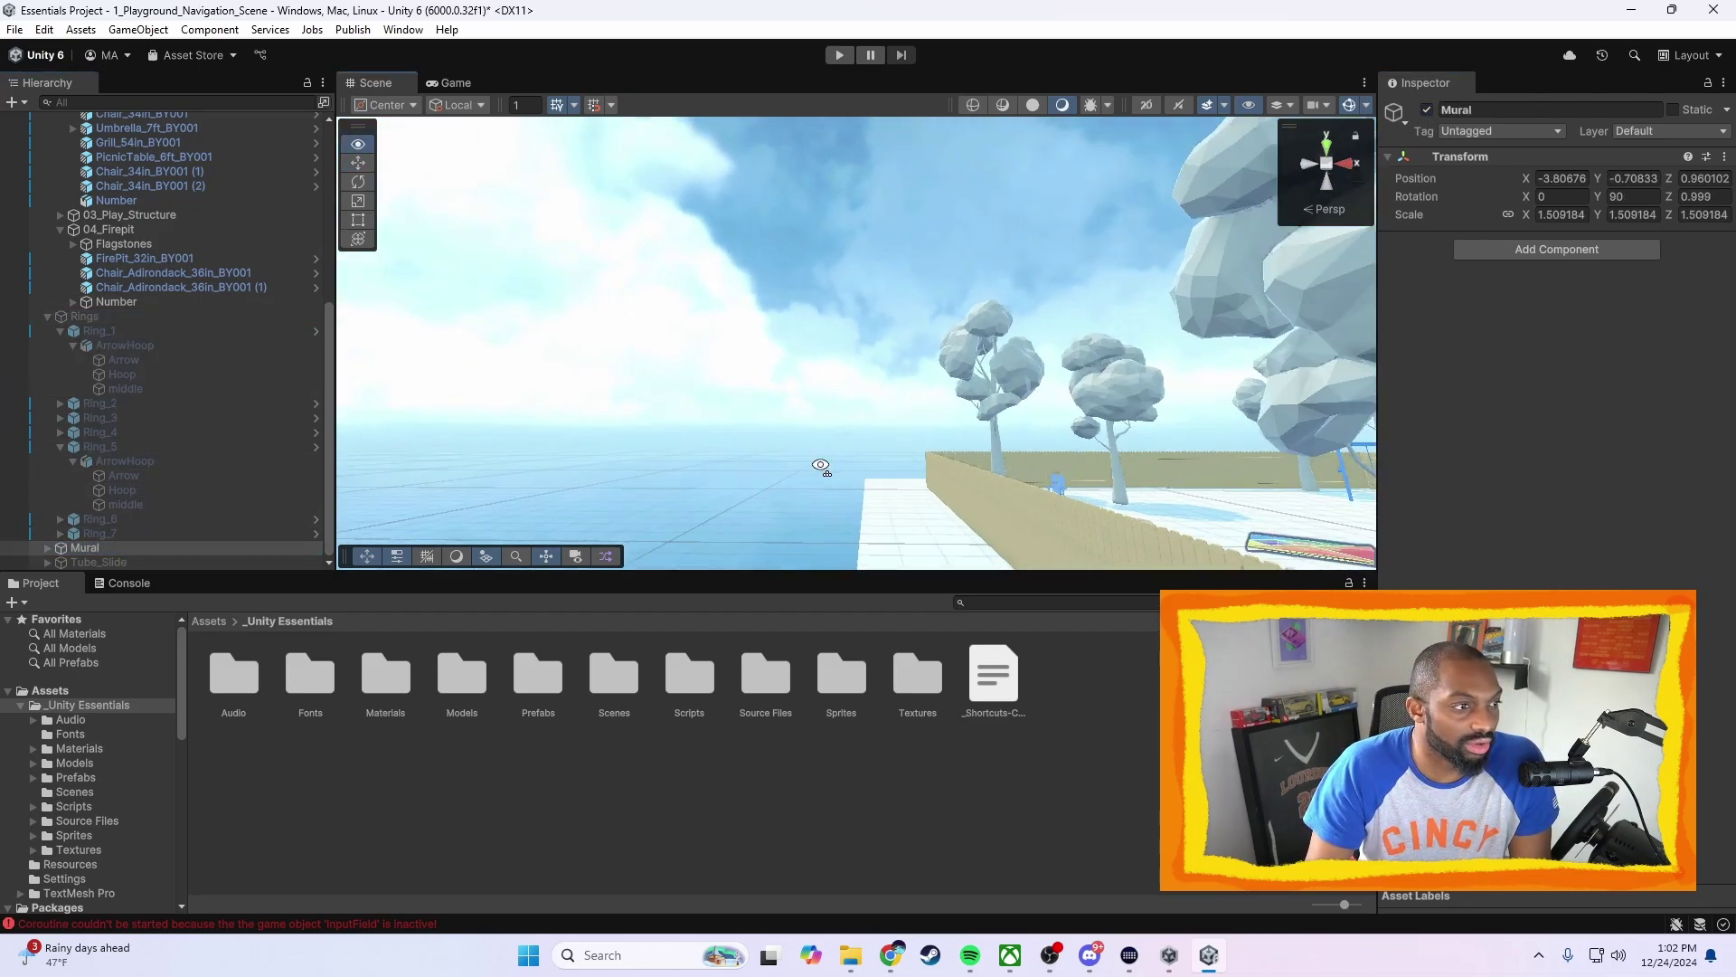
{"action": "right_click_drag", "start_coordinate": [1076, 497], "coordinate": [973, 568]}
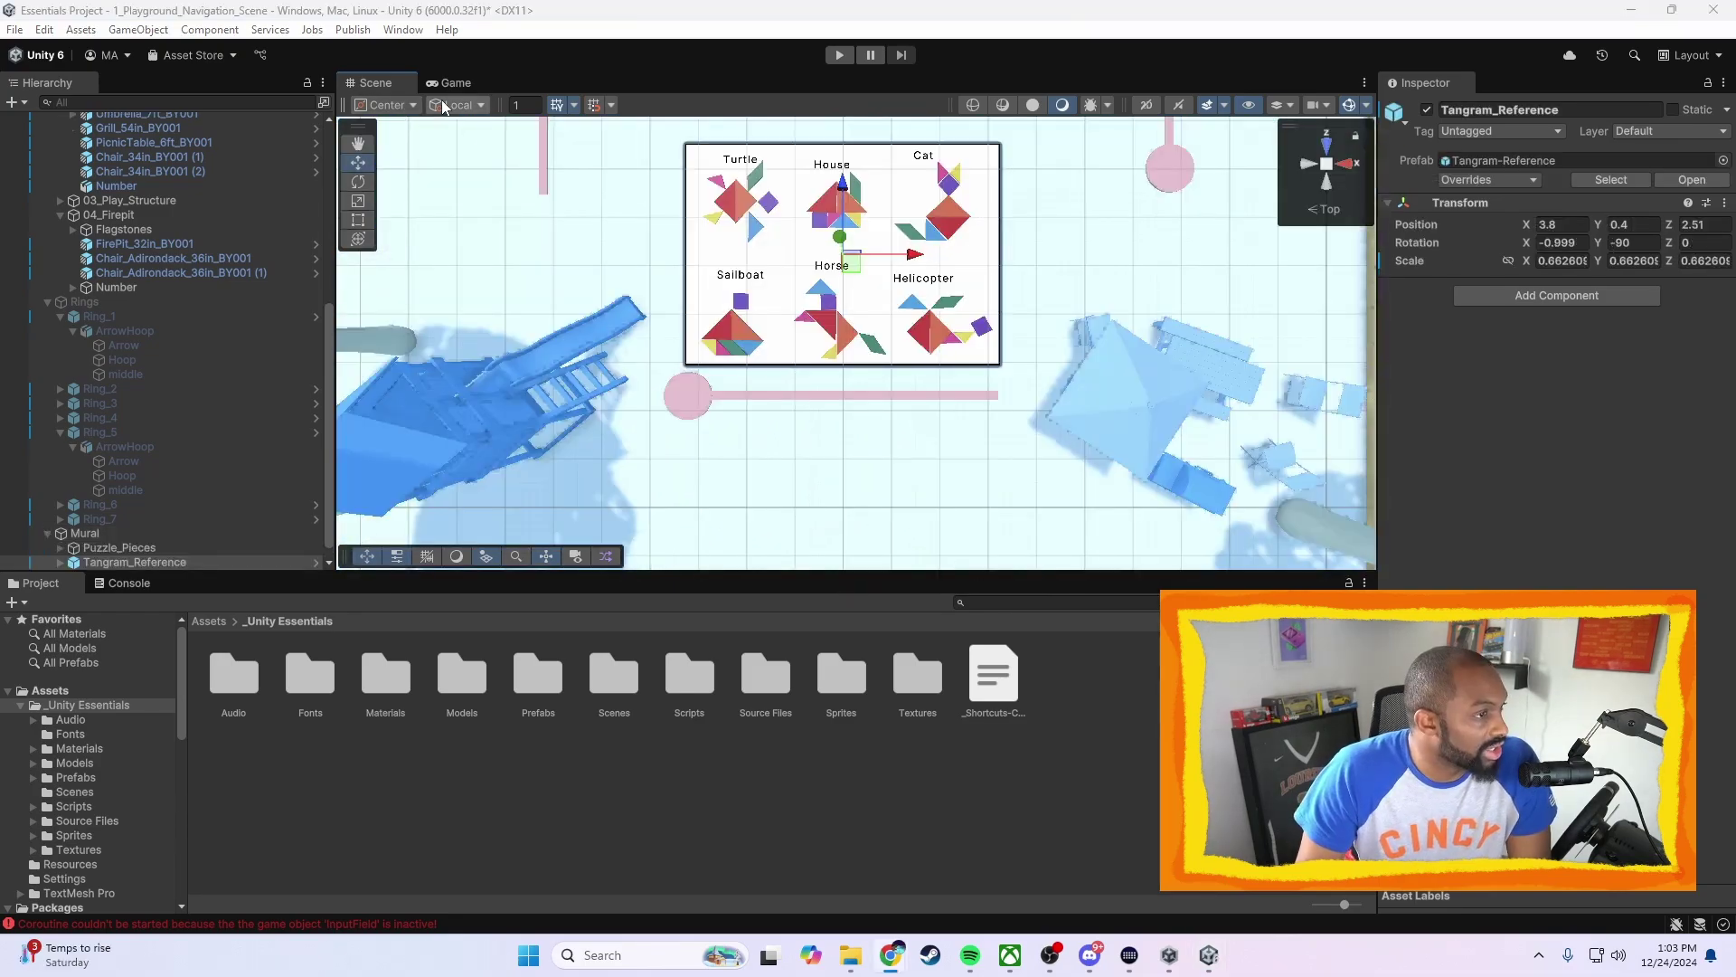
Set the transform handle orientation to Global with Tangram_Reference selected, bringing the reference card and puzzle pieces into one top-down view
{"action": "left_click", "coordinate": [459, 105]}
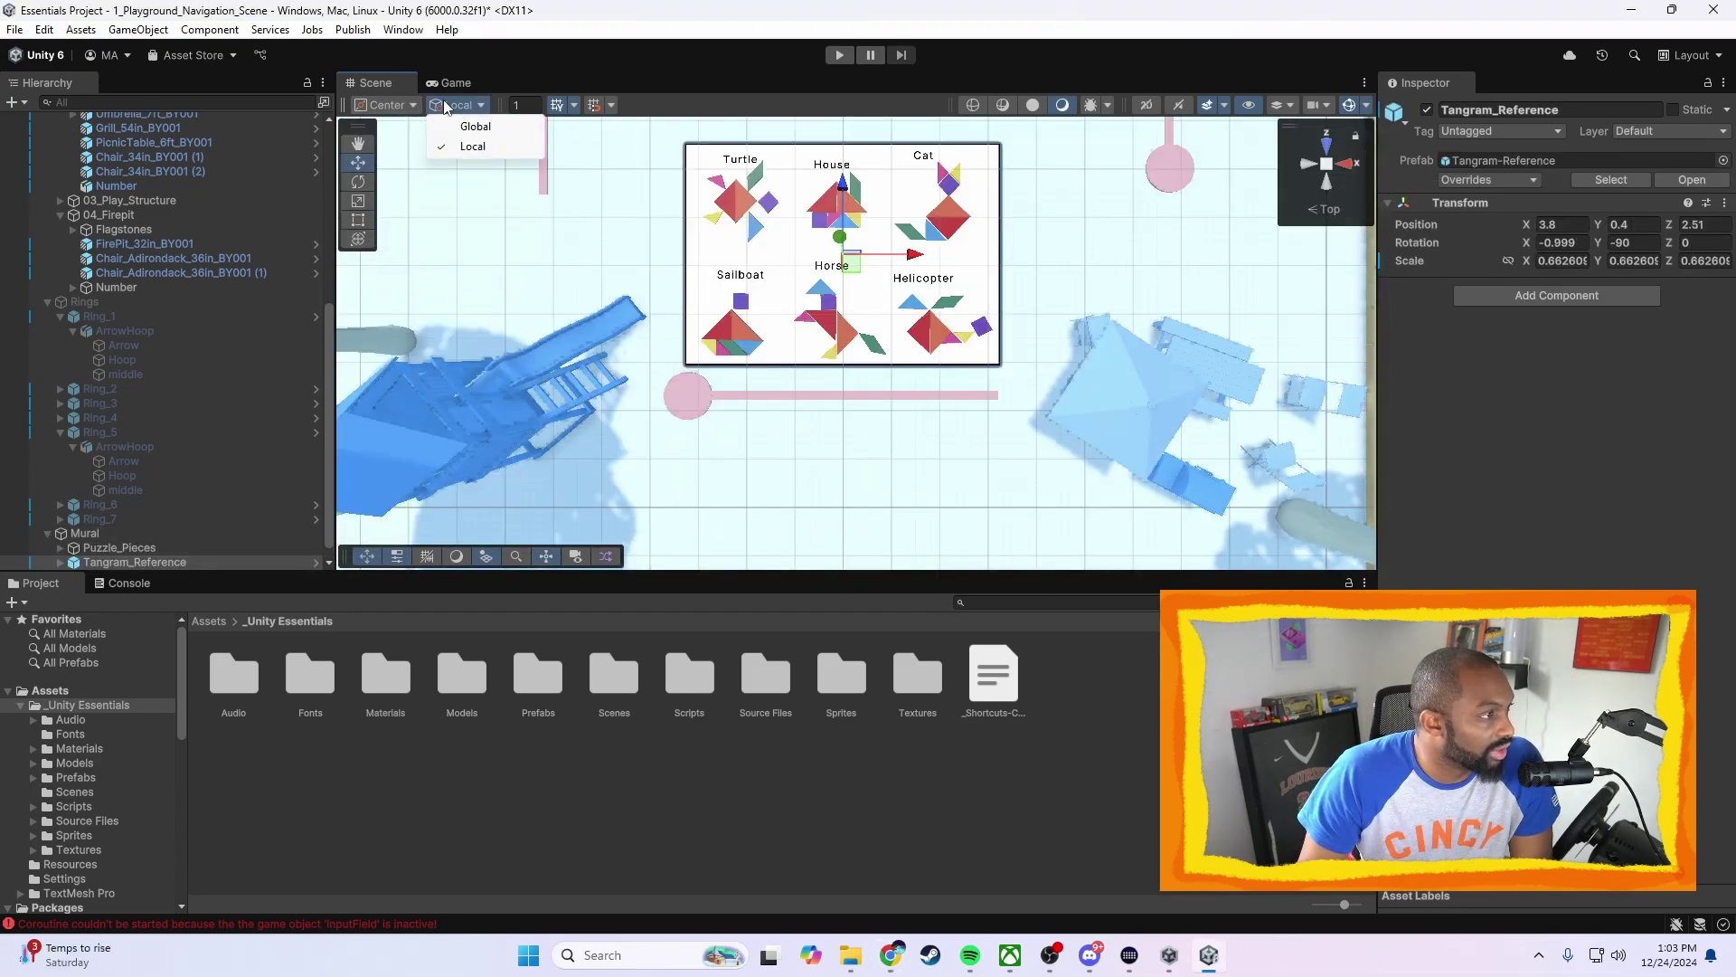
{"action": "left_click", "coordinate": [472, 121]}
{"action": "key", "text": "q"}
{"action": "left_click_drag", "start_coordinate": [807, 191], "coordinate": [830, 424]}
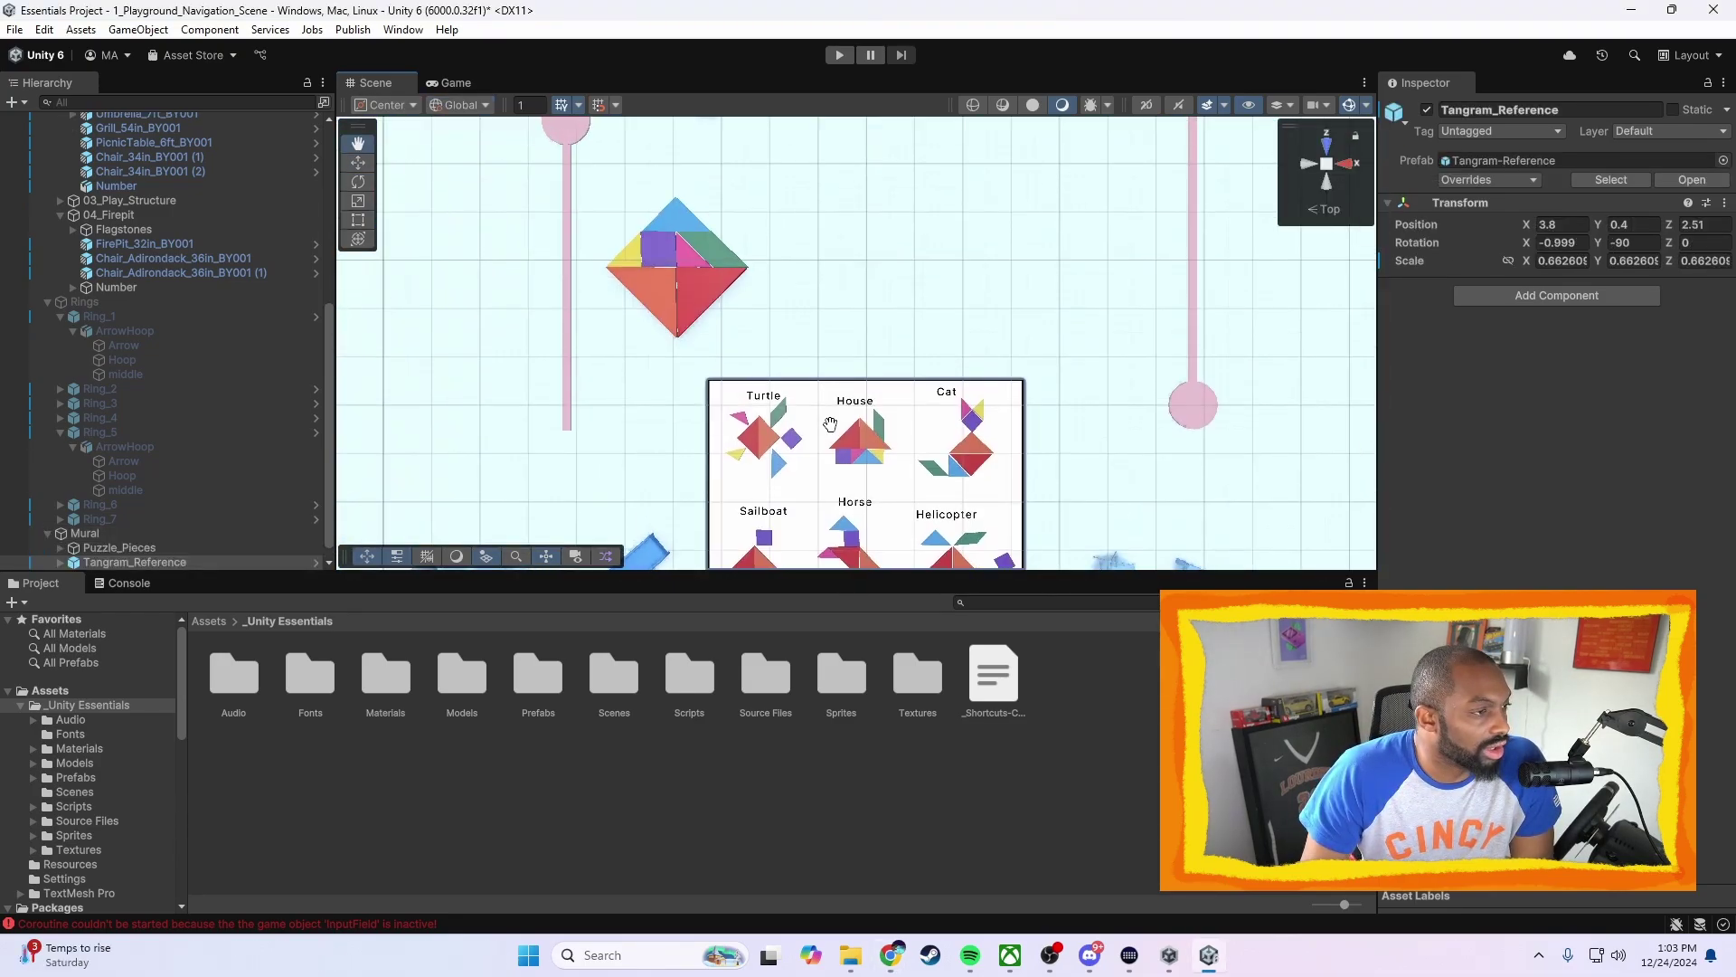
{"action": "scroll", "coordinate": [878, 346], "scroll_direction": "down", "scroll_amount": 5}
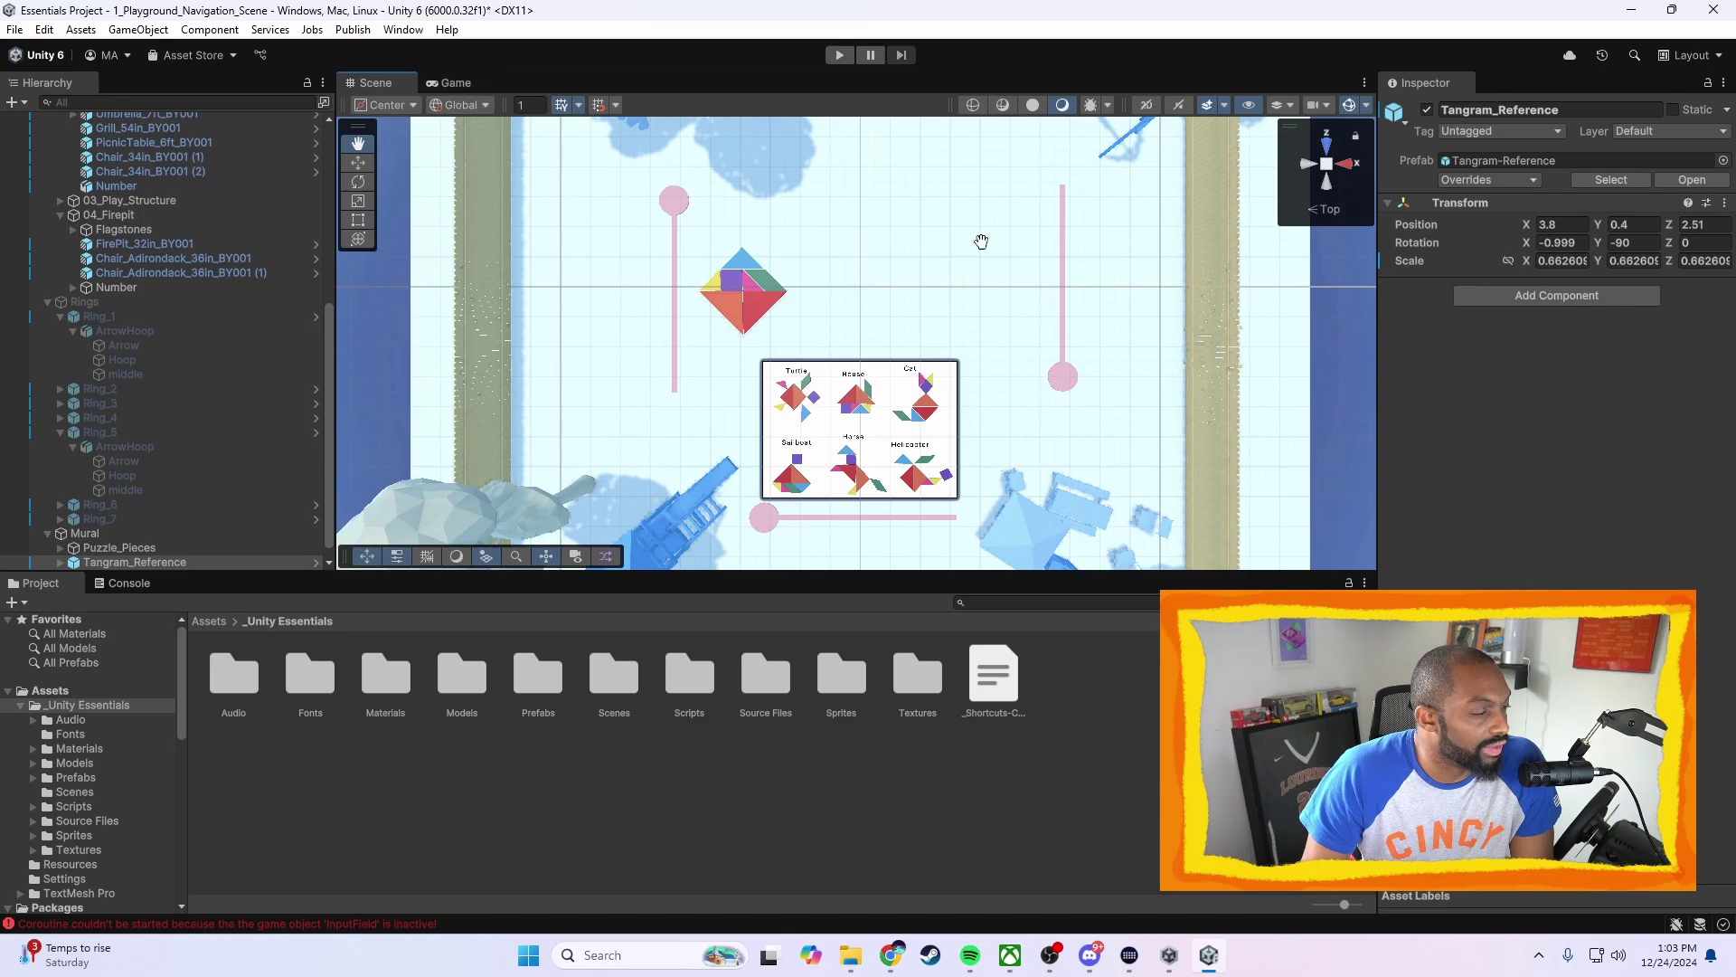
Switch the handle orientation to Local and inspect the axes of Tangram_Reference from different angles
{"action": "left_click", "coordinate": [477, 105]}
{"action": "left_click", "coordinate": [466, 146]}
{"action": "scroll", "coordinate": [760, 312], "scroll_direction": "up", "scroll_amount": 3}
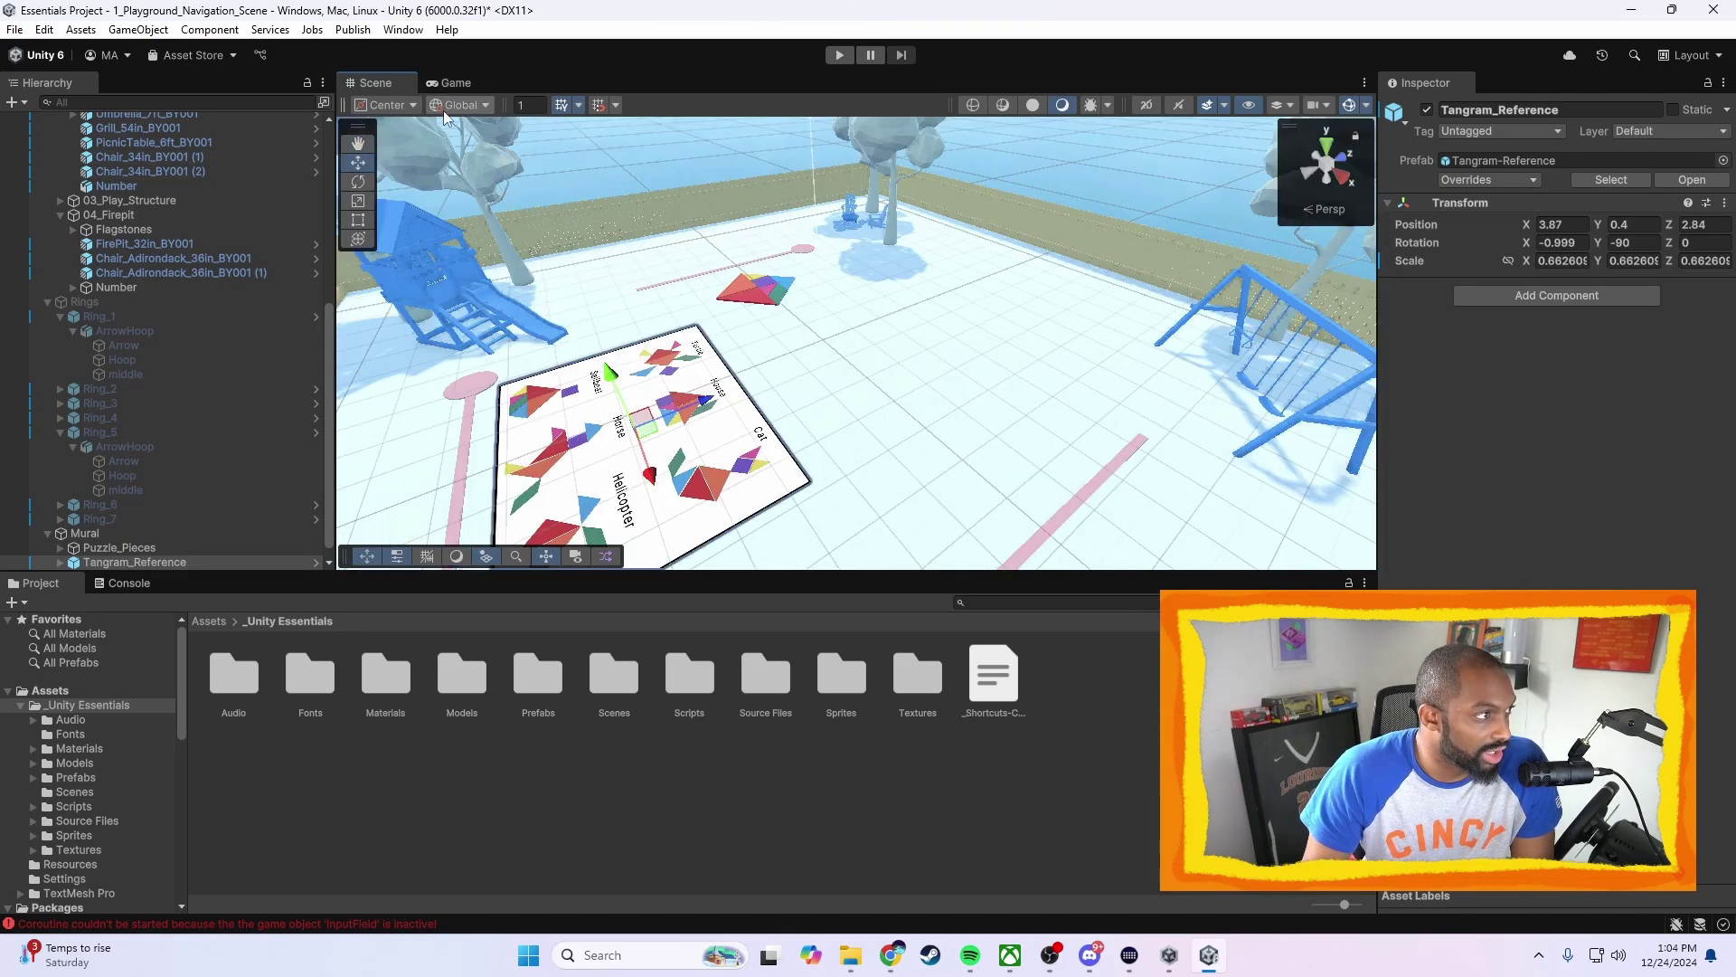
{"action": "left_click", "coordinate": [457, 105]}
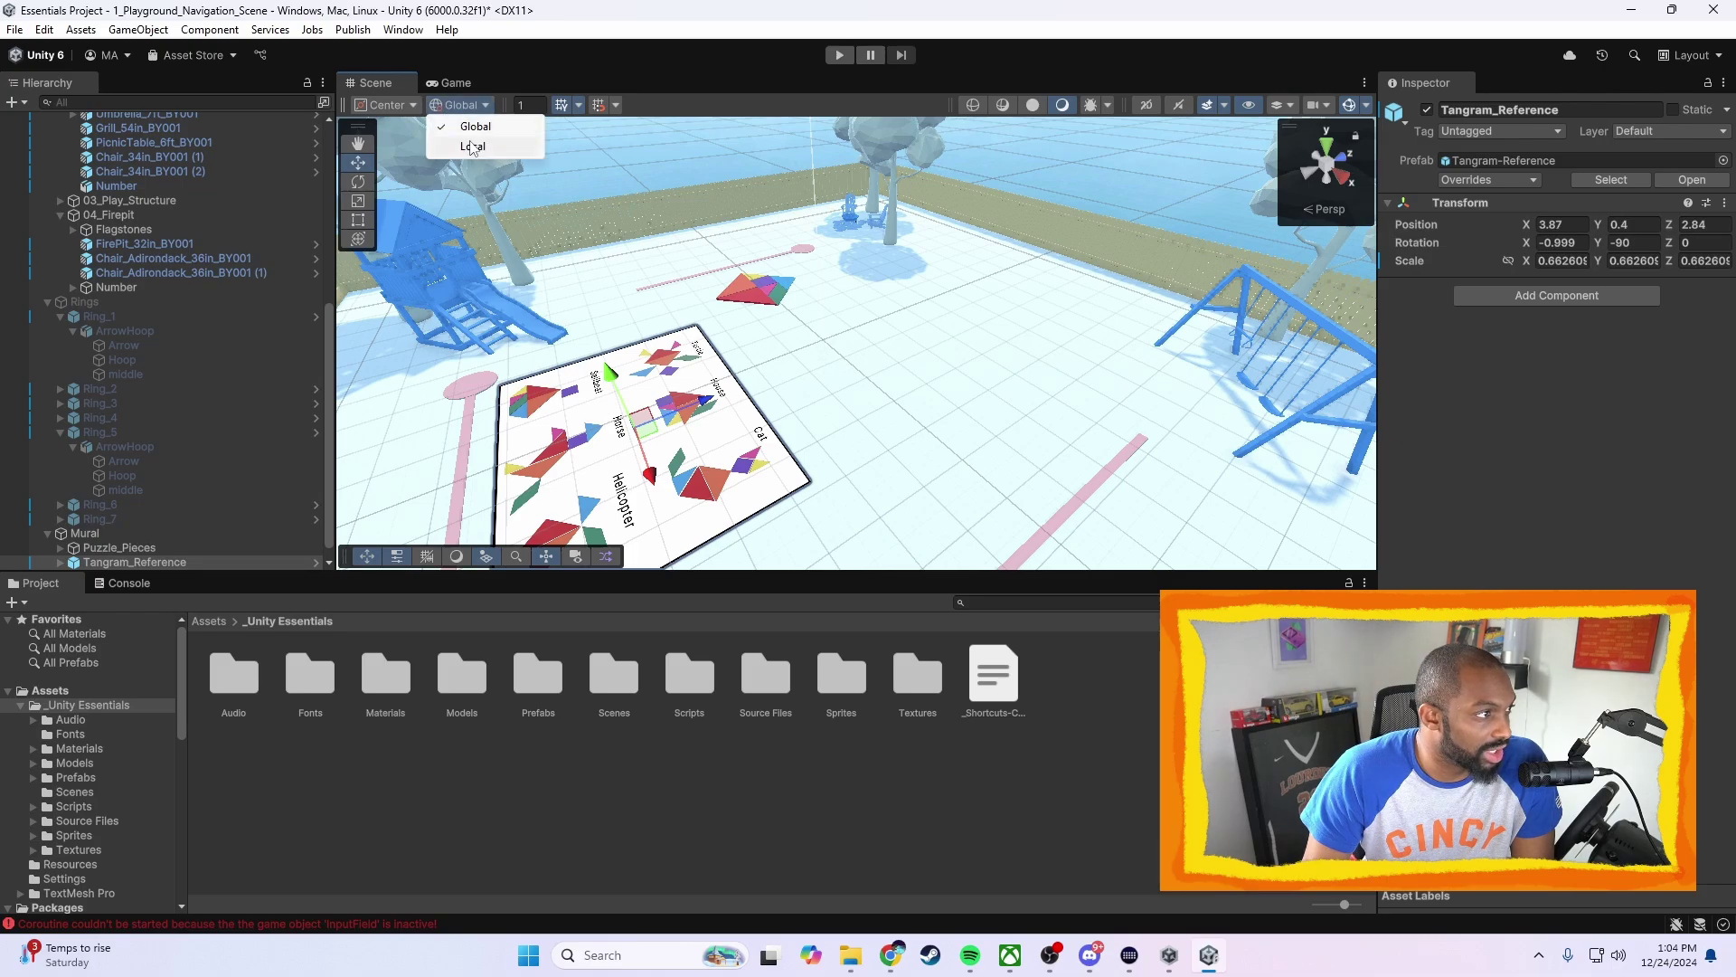
{"action": "left_click", "coordinate": [465, 145]}
{"action": "left_click_drag", "start_coordinate": [802, 361], "coordinate": [909, 438], "text": "alt"}
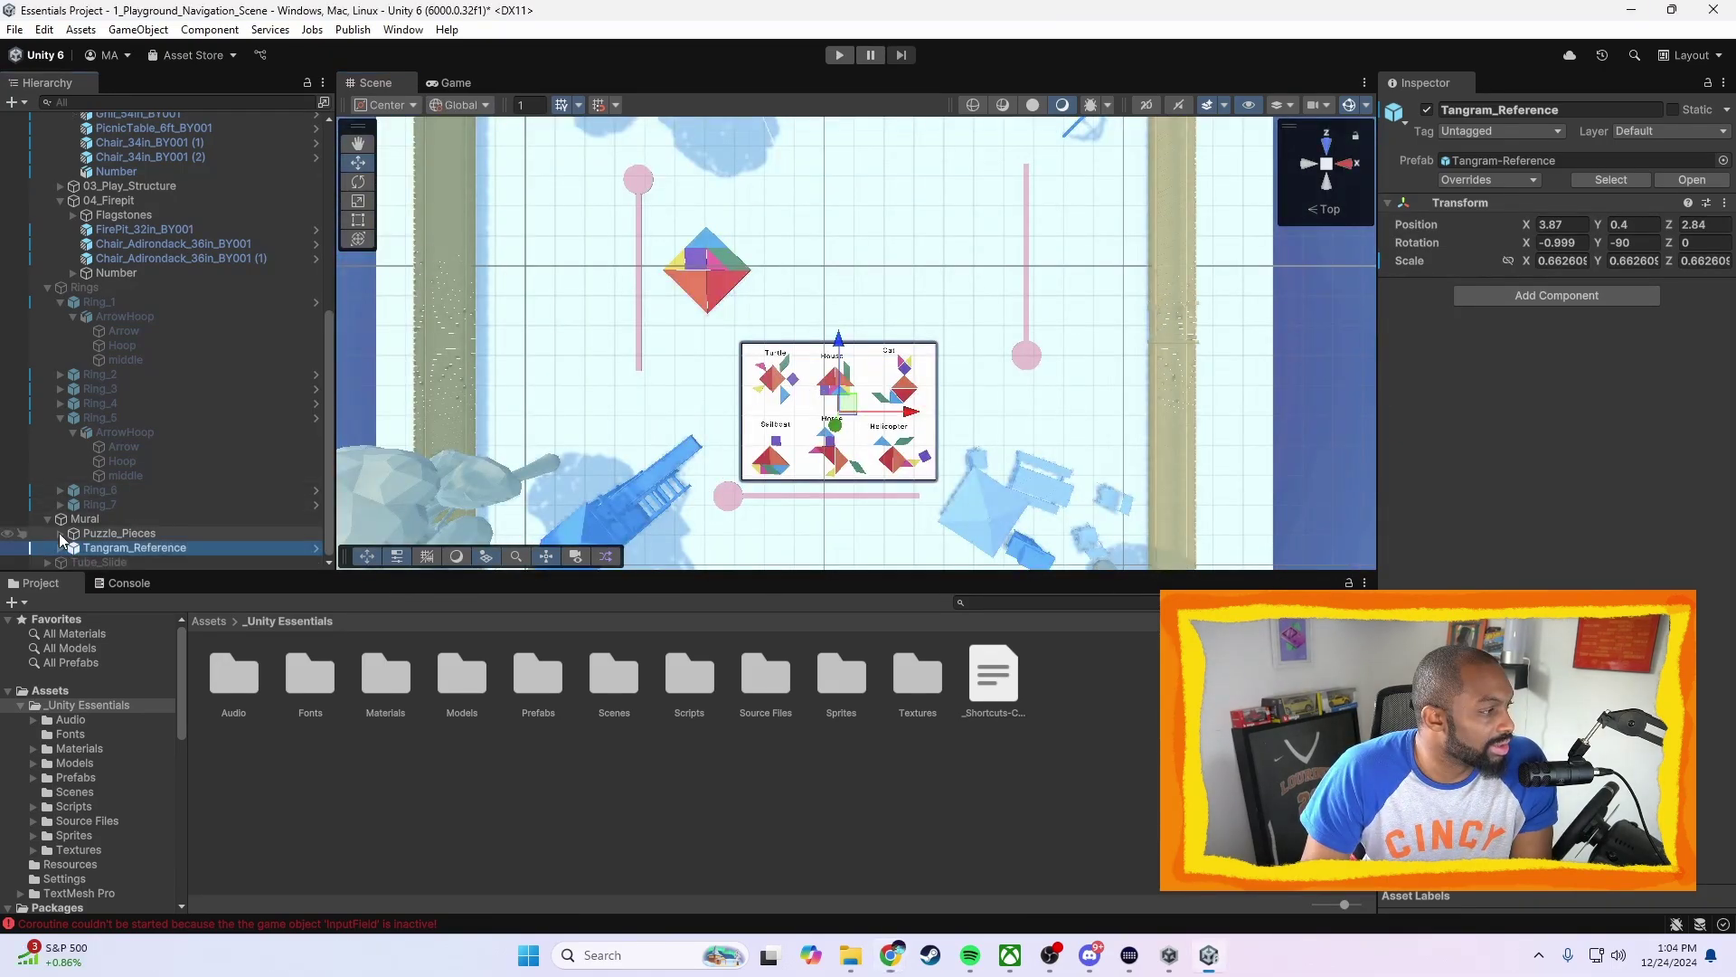
Select Triangle_Large_Orange among the Puzzle_Pieces and compare its handle directions in Local and Global orientation
{"action": "left_click", "coordinate": [59, 545]}
{"action": "scroll", "coordinate": [108, 516], "scroll_direction": "down", "scroll_amount": 3}
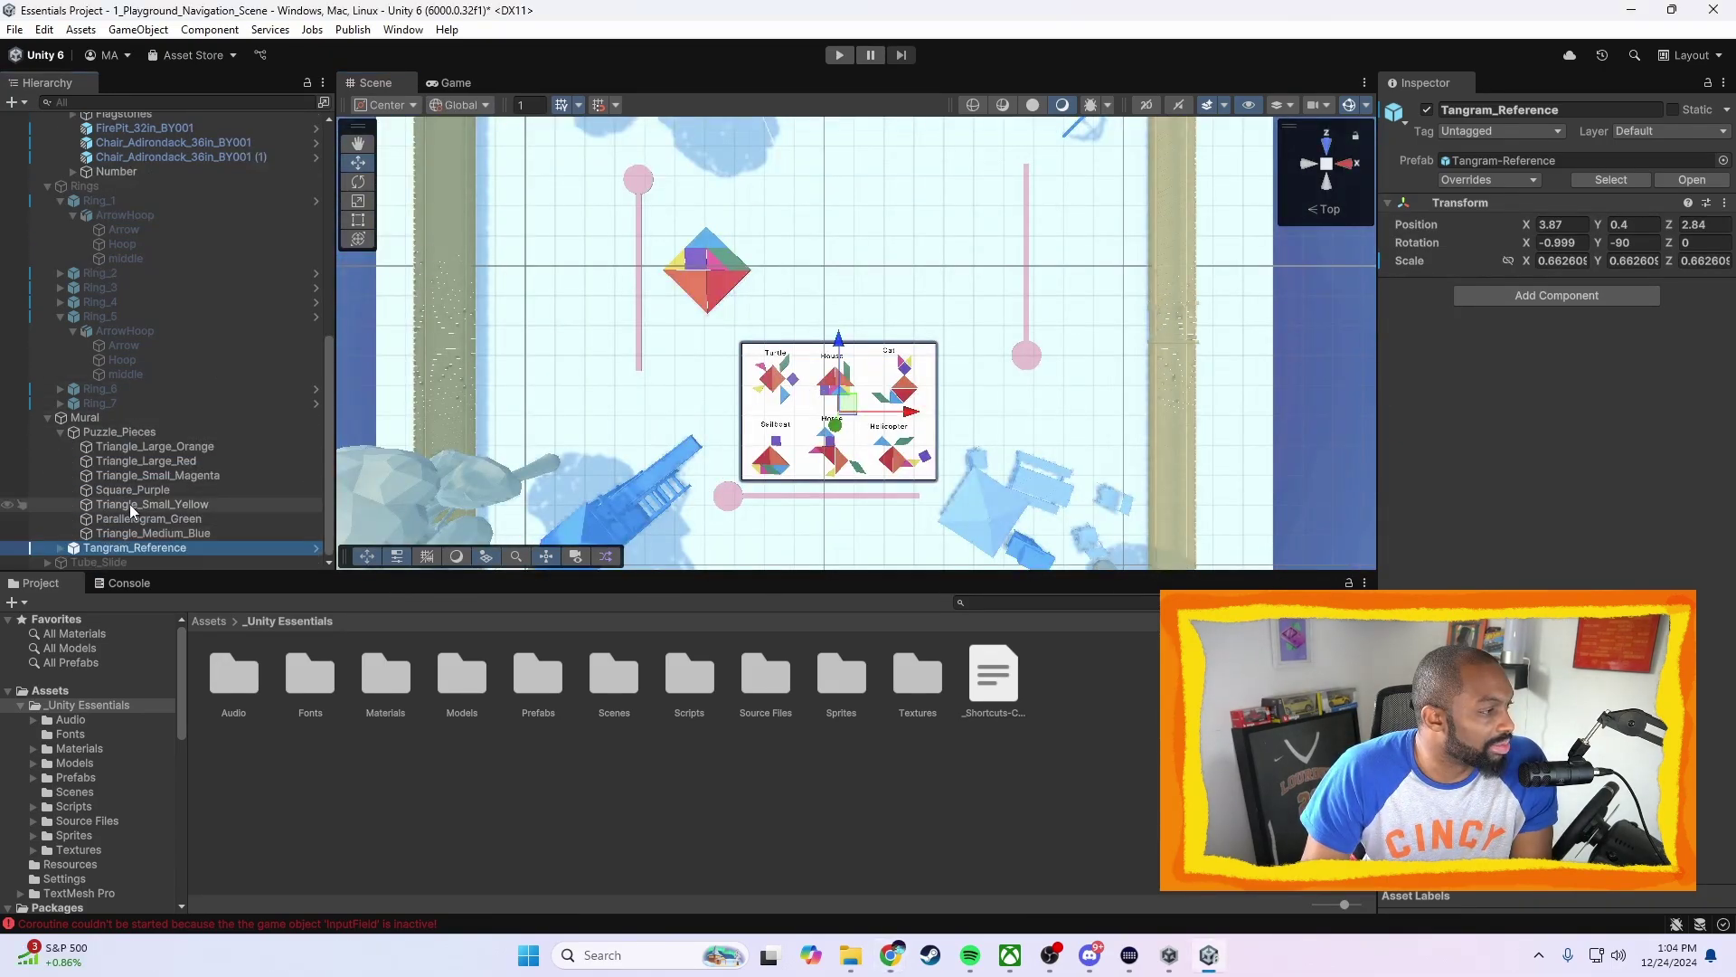
{"action": "left_click", "coordinate": [149, 446]}
{"action": "left_click", "coordinate": [437, 103]}
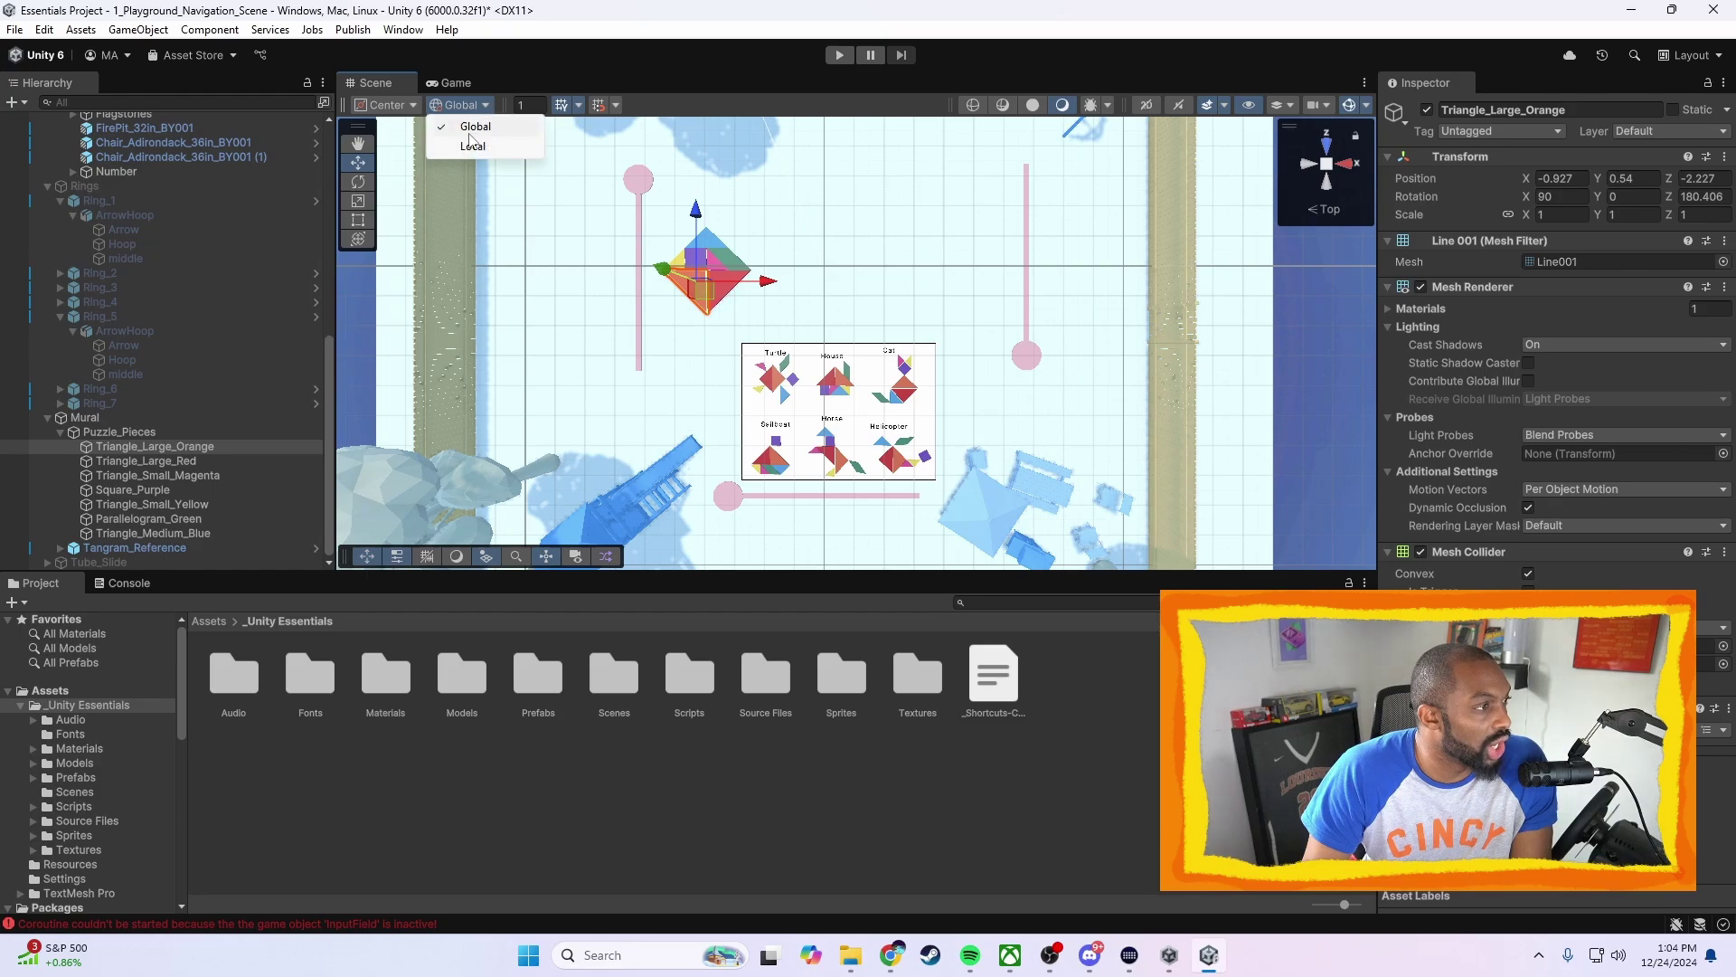
{"action": "left_click", "coordinate": [465, 146]}
{"action": "left_click", "coordinate": [460, 105]}
{"action": "left_click", "coordinate": [475, 125]}
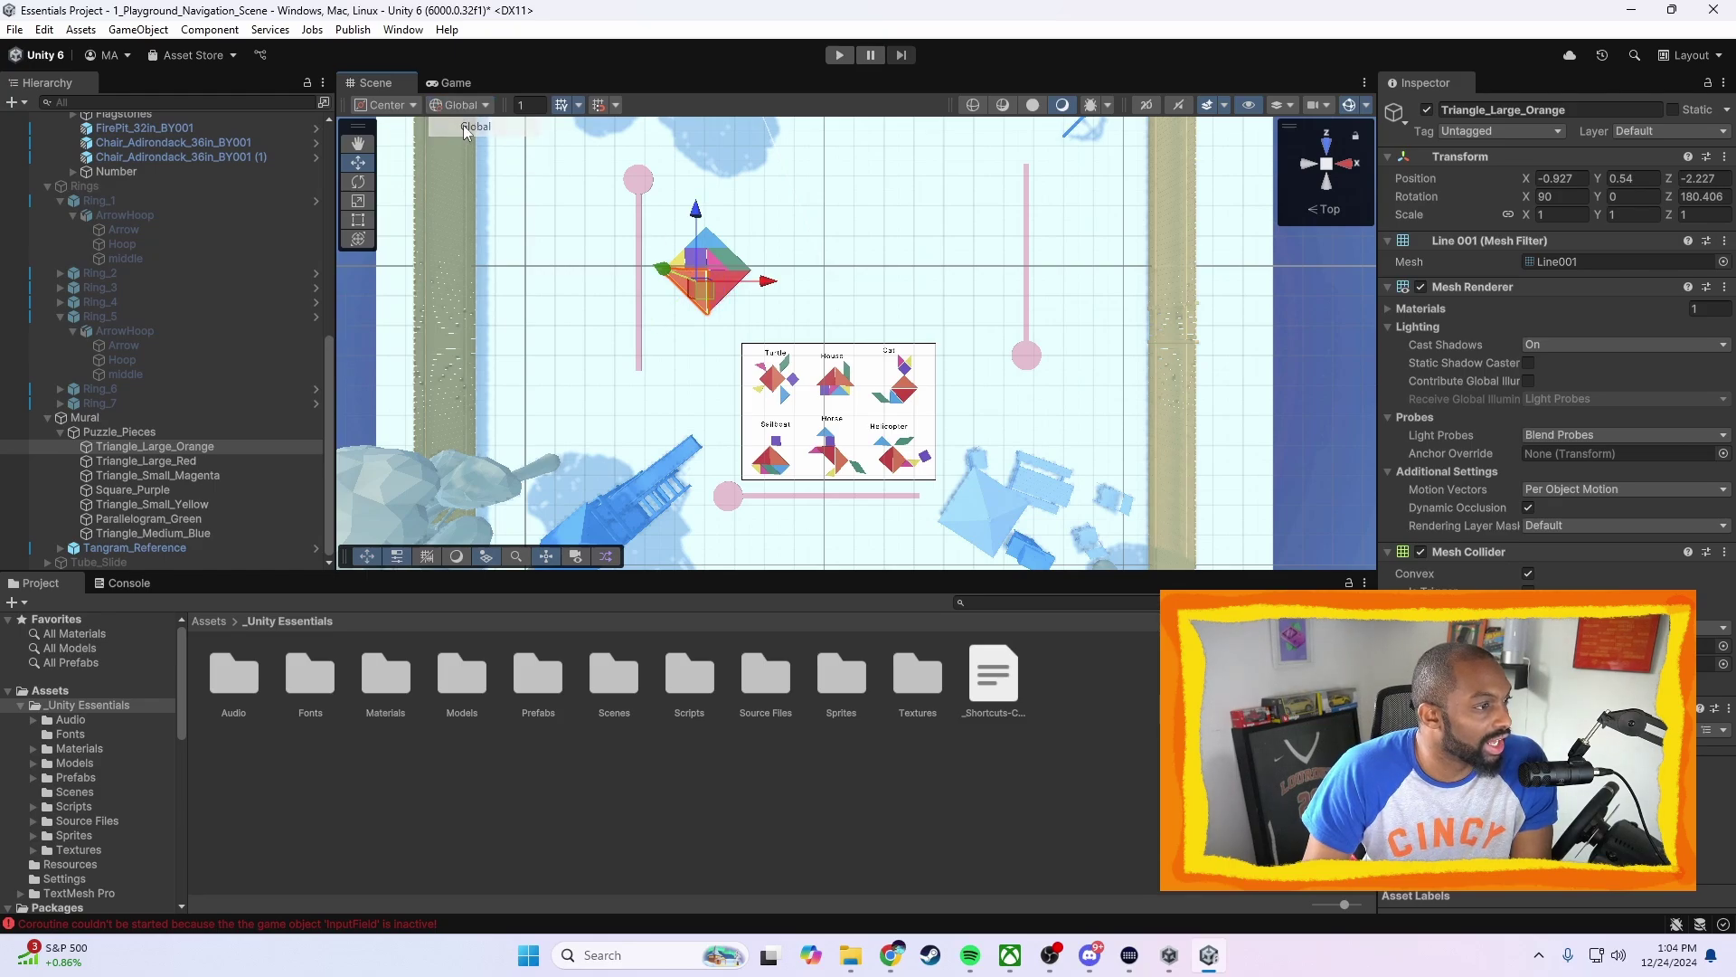
{"action": "left_click", "coordinate": [459, 105]}
{"action": "left_click", "coordinate": [470, 146]}
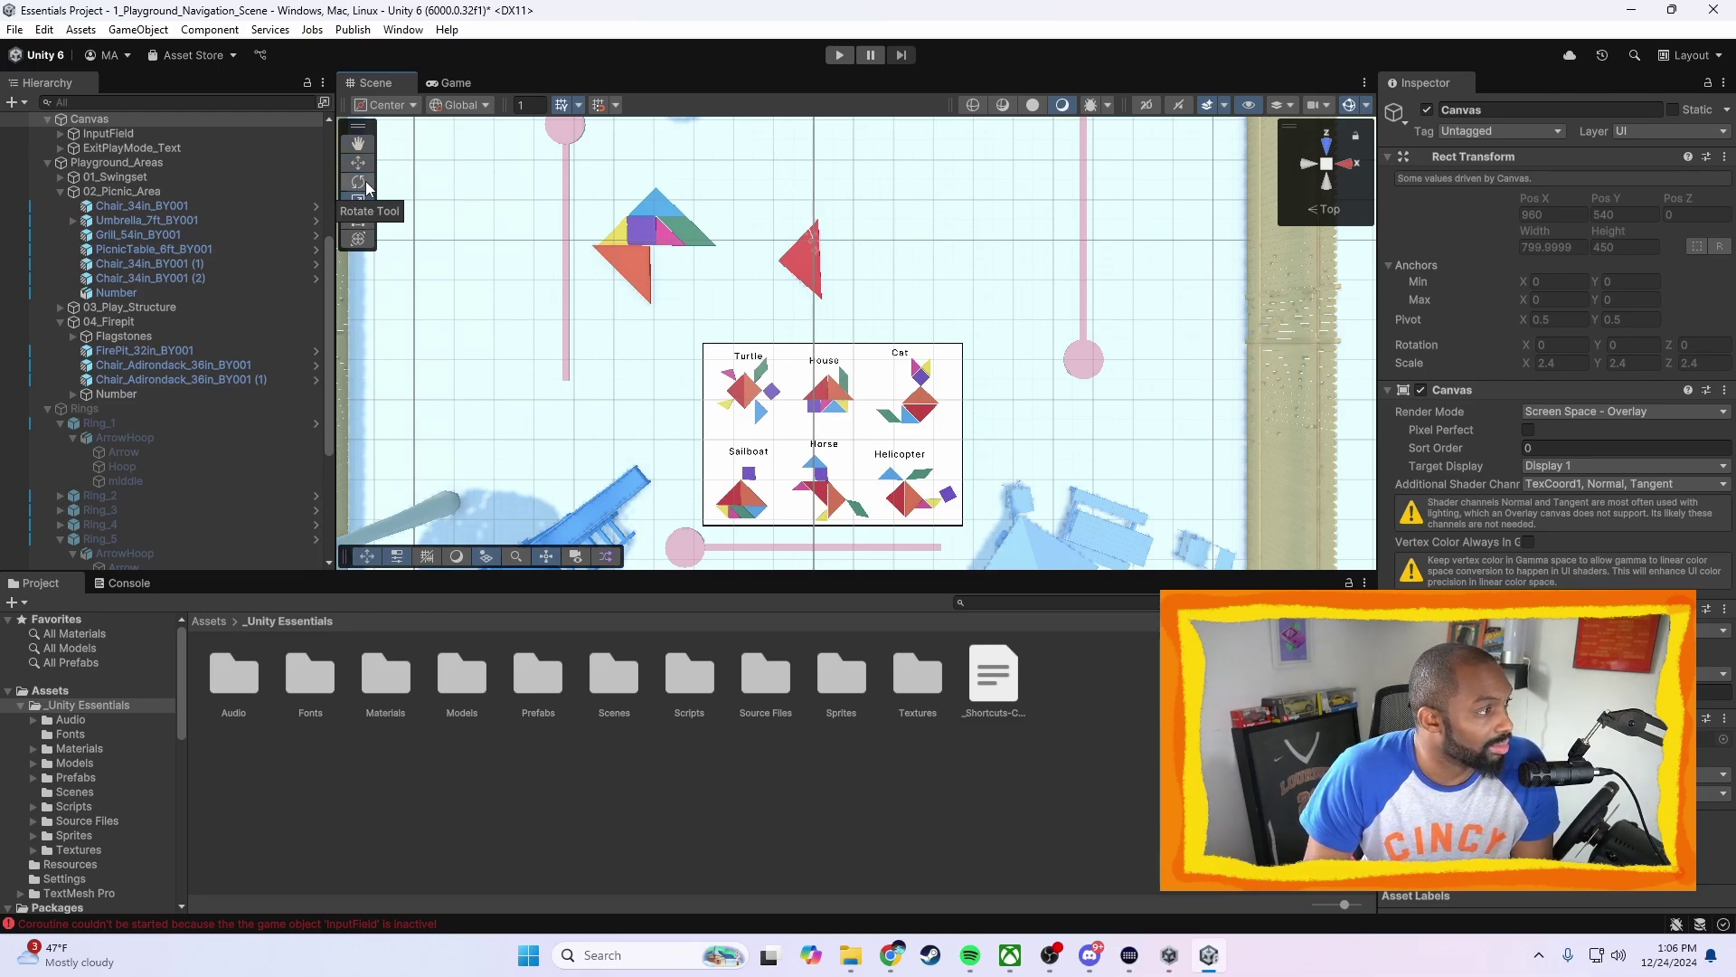
Turn off perspective for the top-down Scene view and fit the loose tangram pieces and reference card in view
{"action": "key", "text": "t"}
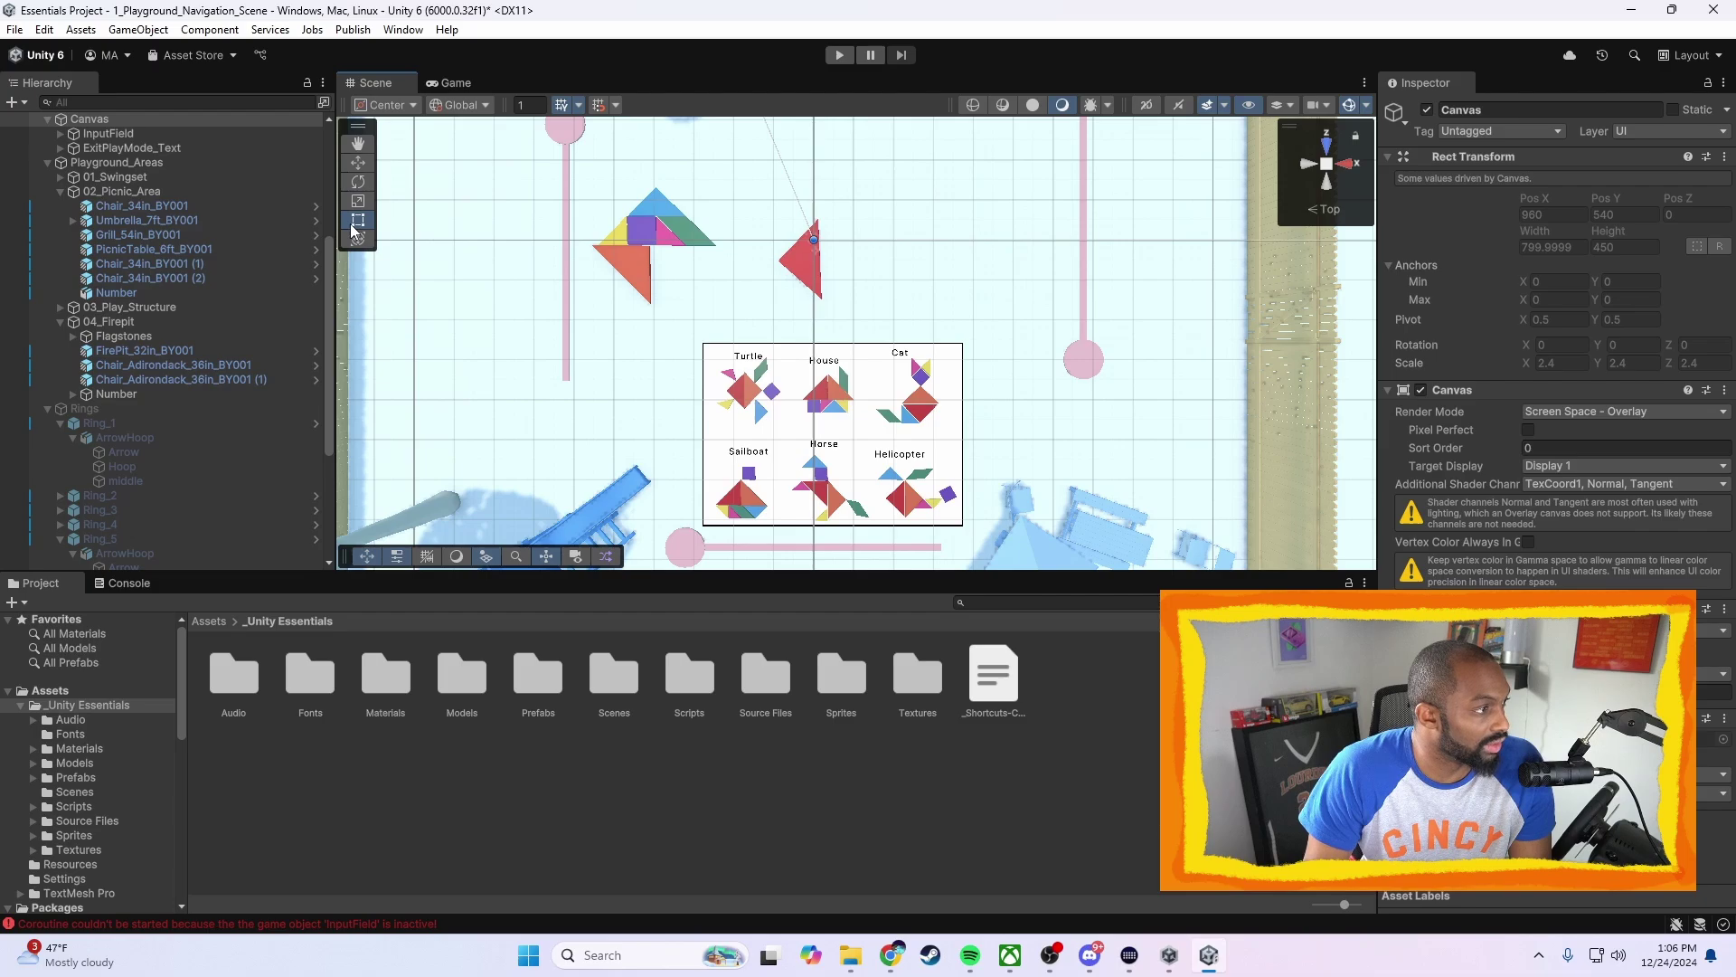
{"action": "key", "text": "e"}
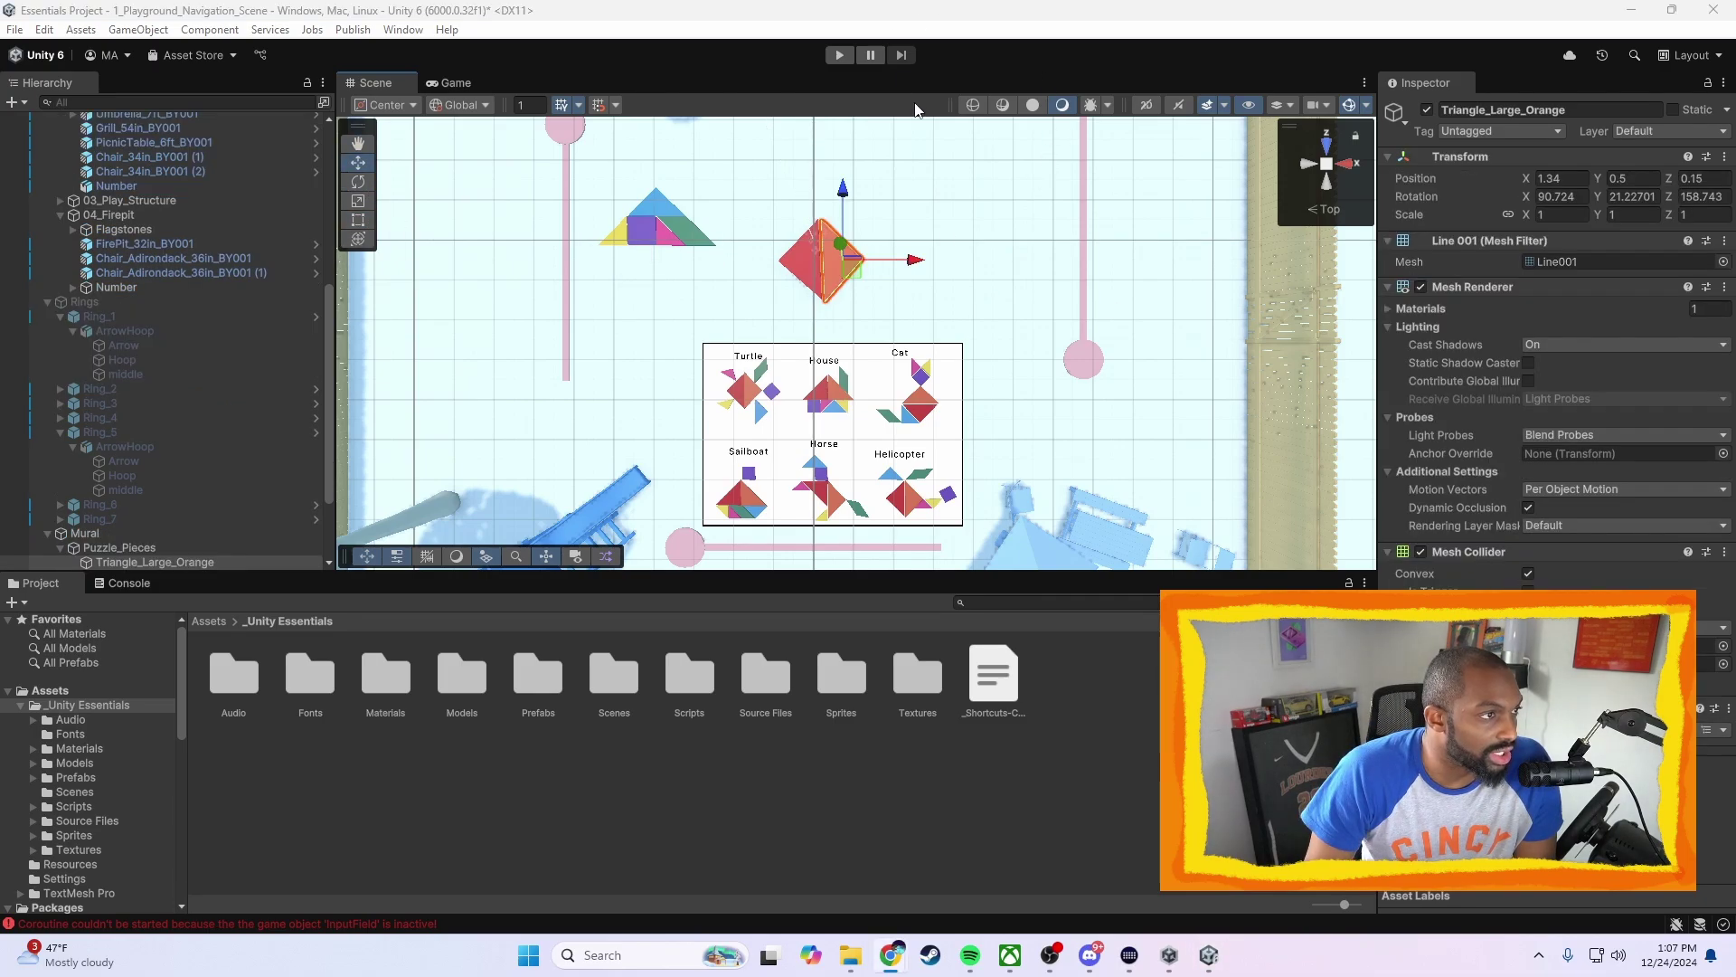
{"action": "right_click", "coordinate": [1314, 222]}
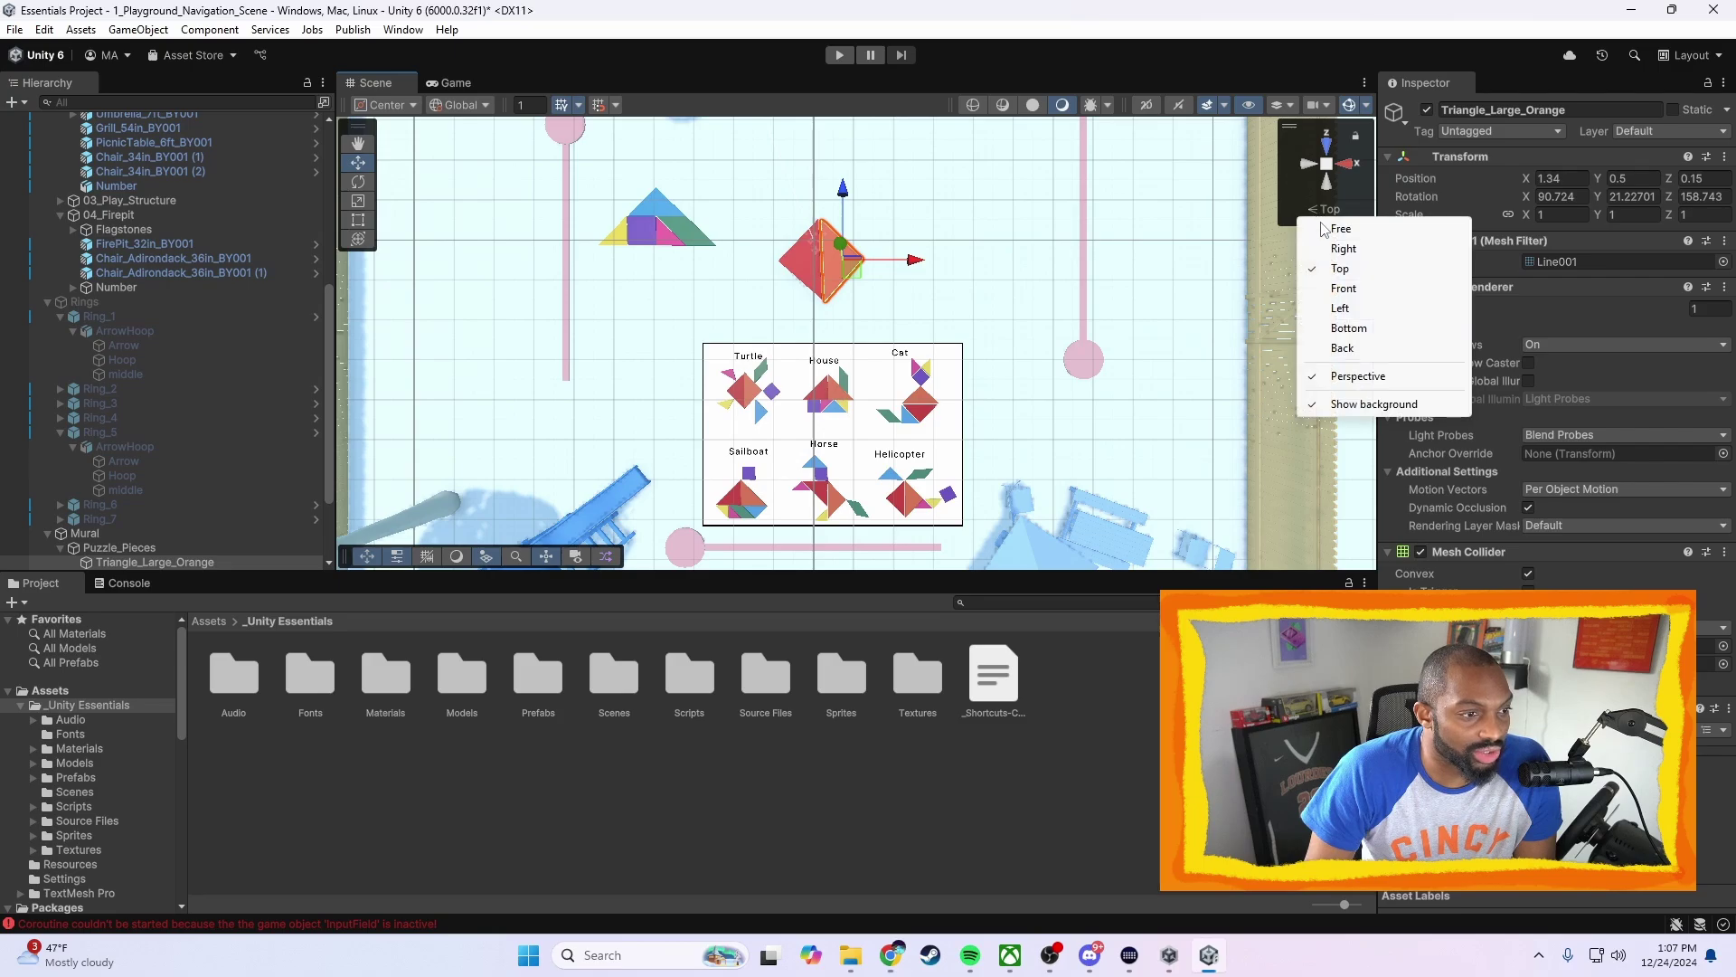
{"action": "left_click", "coordinate": [1364, 374]}
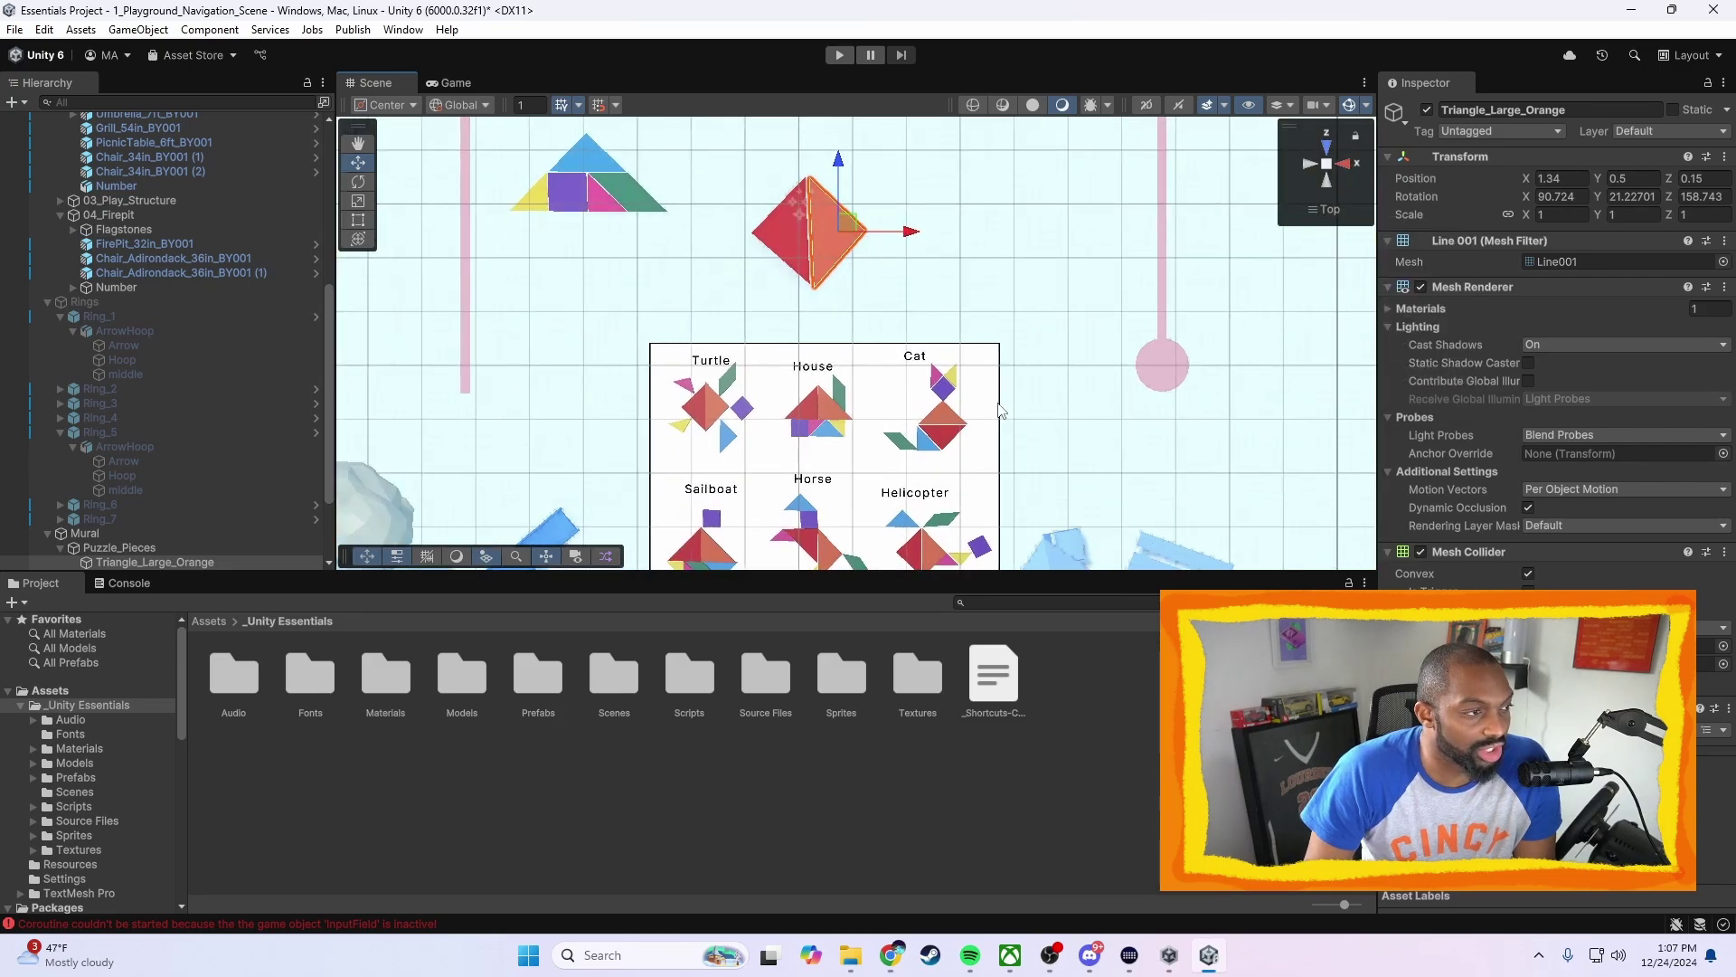
{"action": "middle_click_drag", "start_coordinate": [997, 402], "coordinate": [983, 327]}
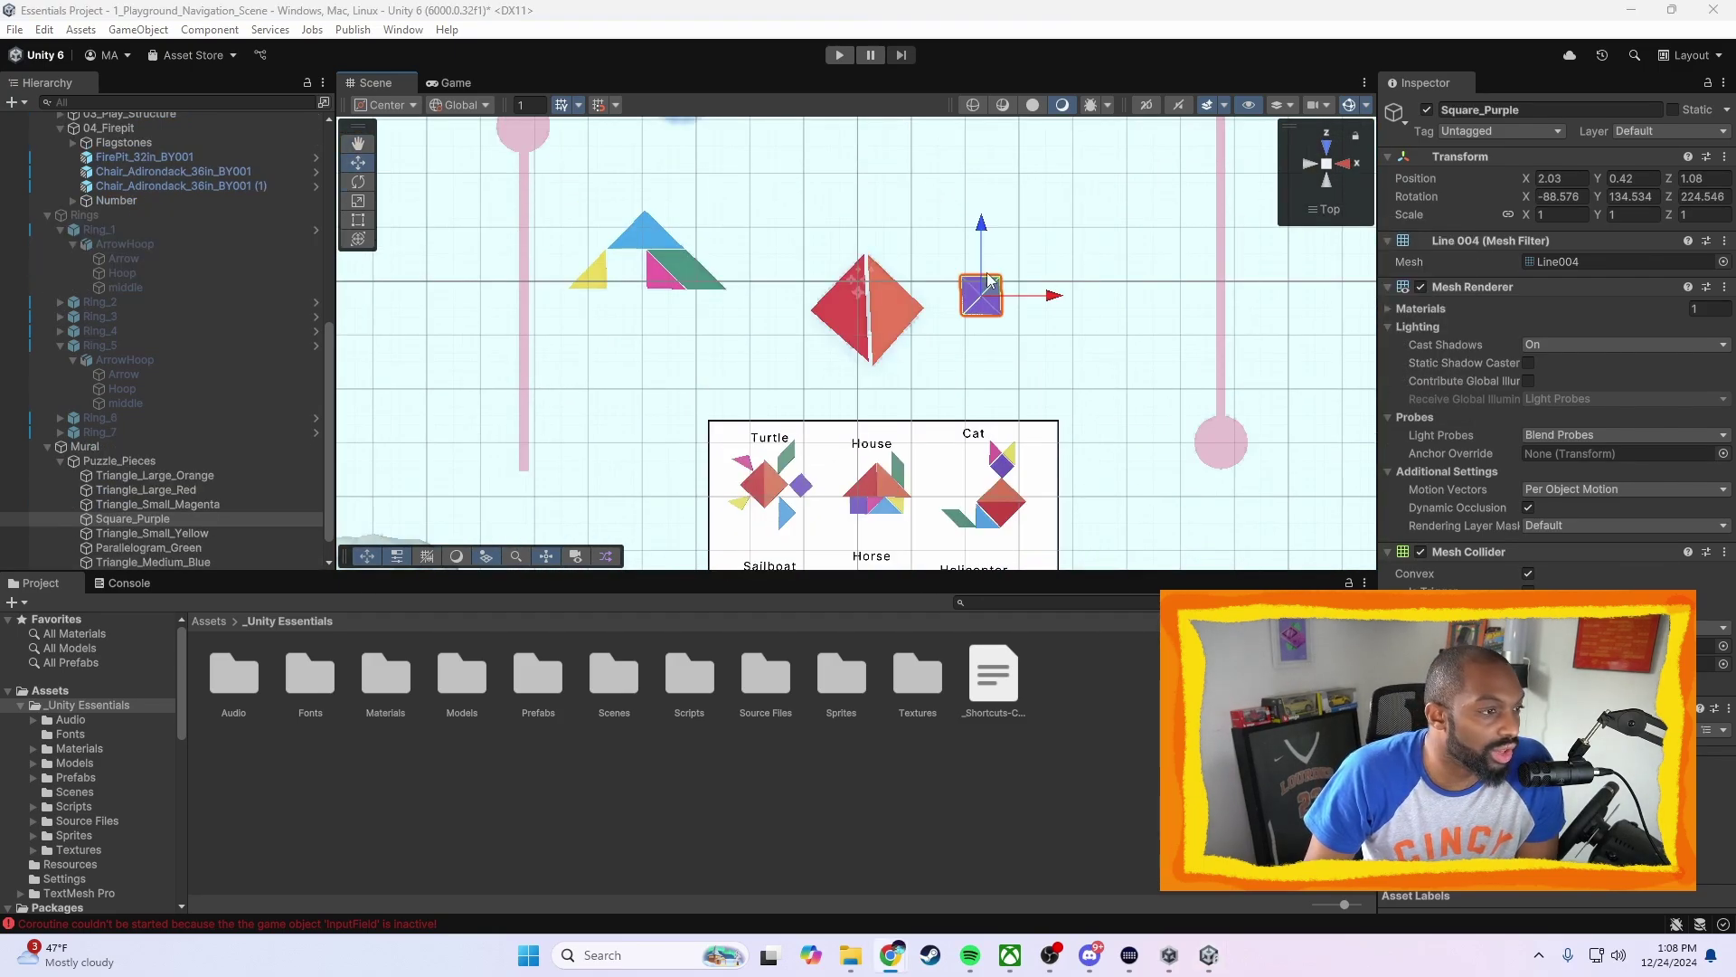
Move Square_Purple to the turtle's right corner and rotate it into a diamond orientation as on the reference card
{"action": "mouse_move", "coordinate": [988, 295]}
{"action": "left_mouse_down"}
{"action": "mouse_move", "coordinate": [960, 261]}
{"action": "mouse_move", "coordinate": [859, 300]}
{"action": "mouse_move", "coordinate": [753, 259]}
{"action": "mouse_move", "coordinate": [999, 300]}
{"action": "mouse_move", "coordinate": [969, 307]}
{"action": "left_mouse_up"}
{"action": "key", "text": "e"}
{"action": "left_click_drag", "start_coordinate": [1011, 253], "coordinate": [882, 243]}
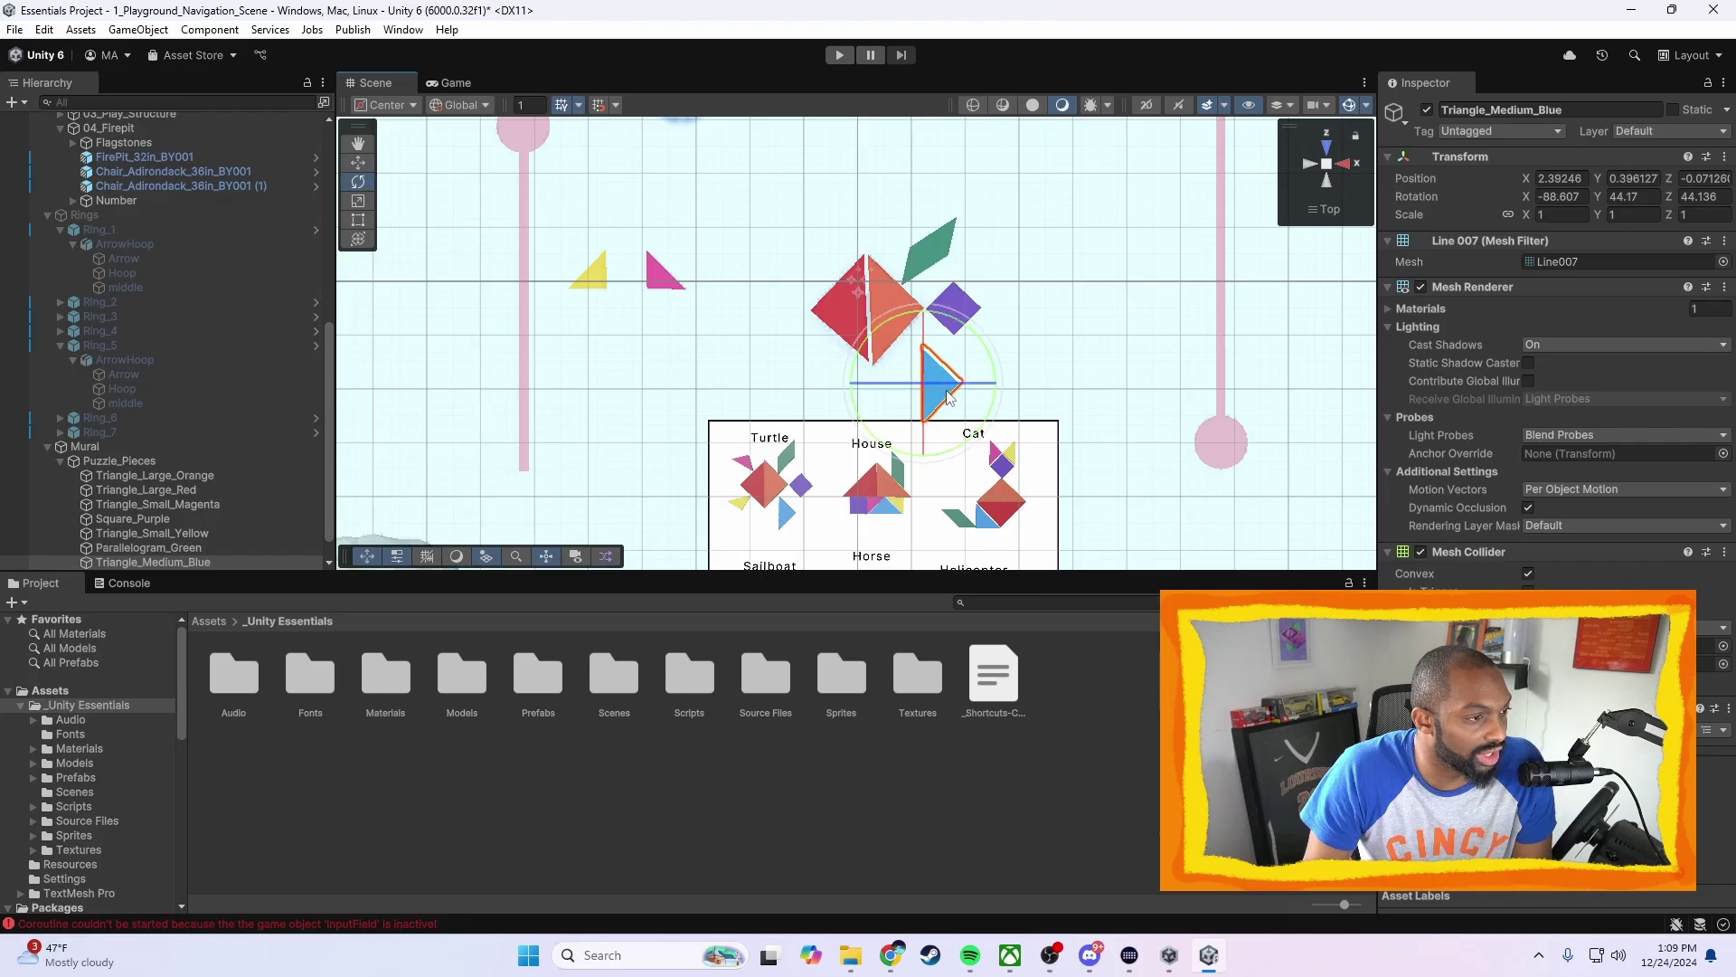
Place Triangle_Medium_Blue at the turtle body's lower-right edge and rotate Triangle_Small_Yellow at its lower-left edge to match the reference
{"action": "key", "text": "w"}
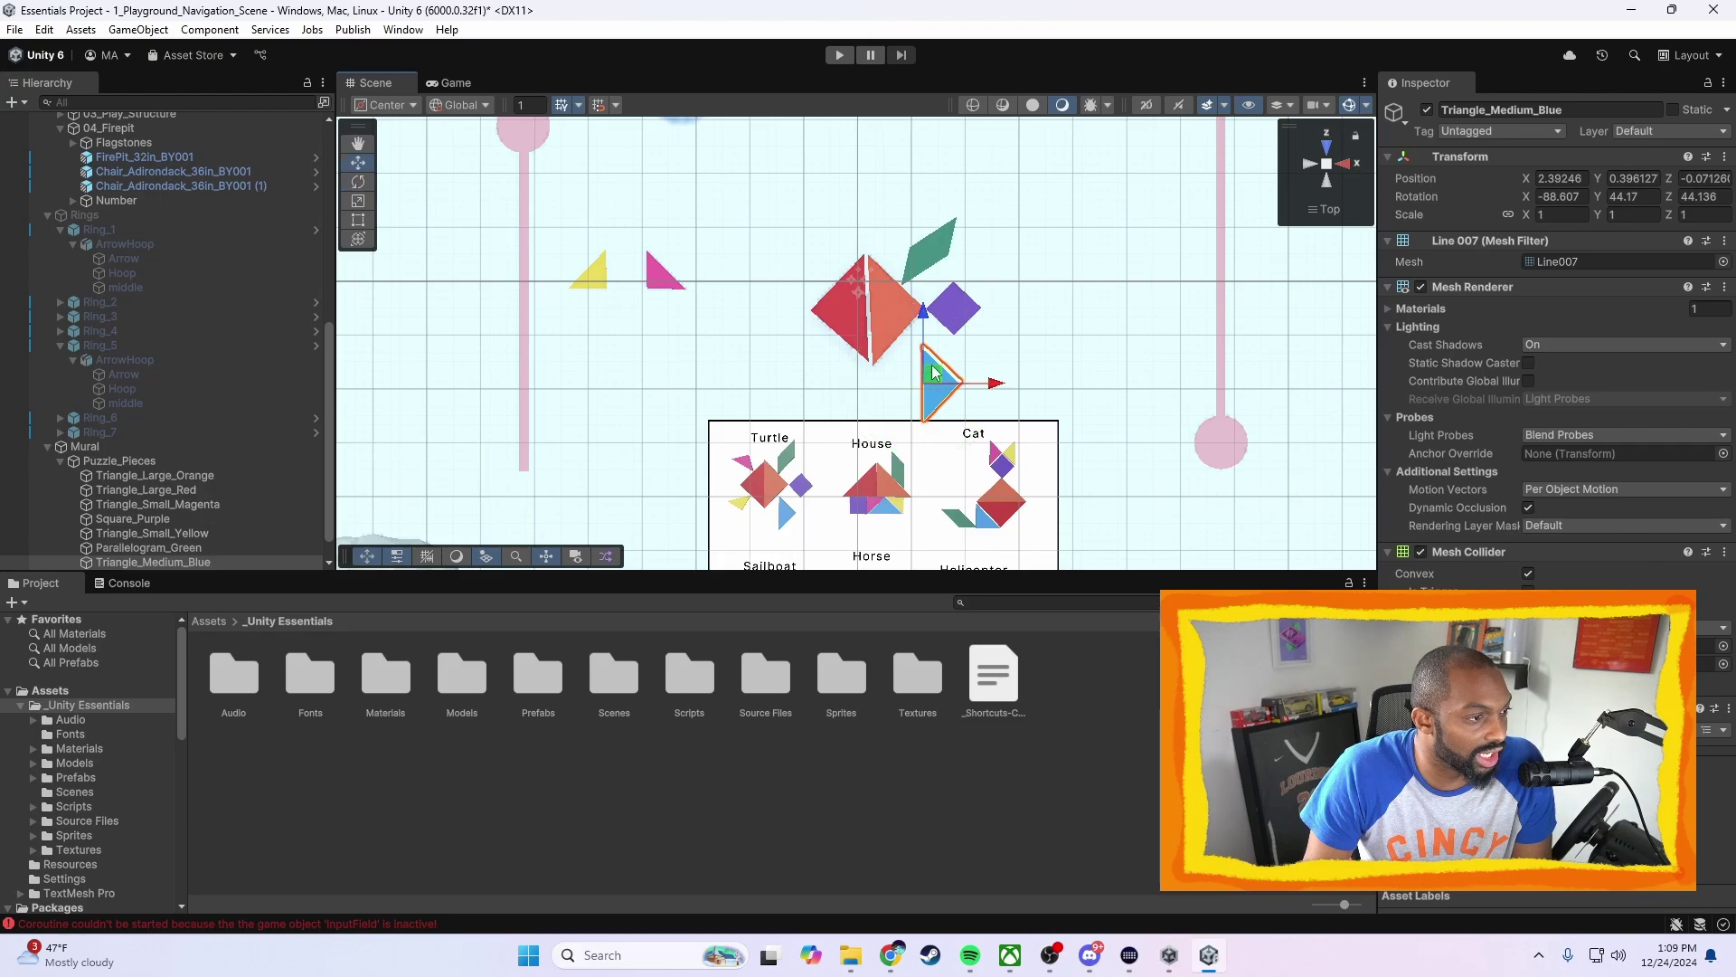
{"action": "left_click_drag", "start_coordinate": [935, 376], "coordinate": [909, 369]}
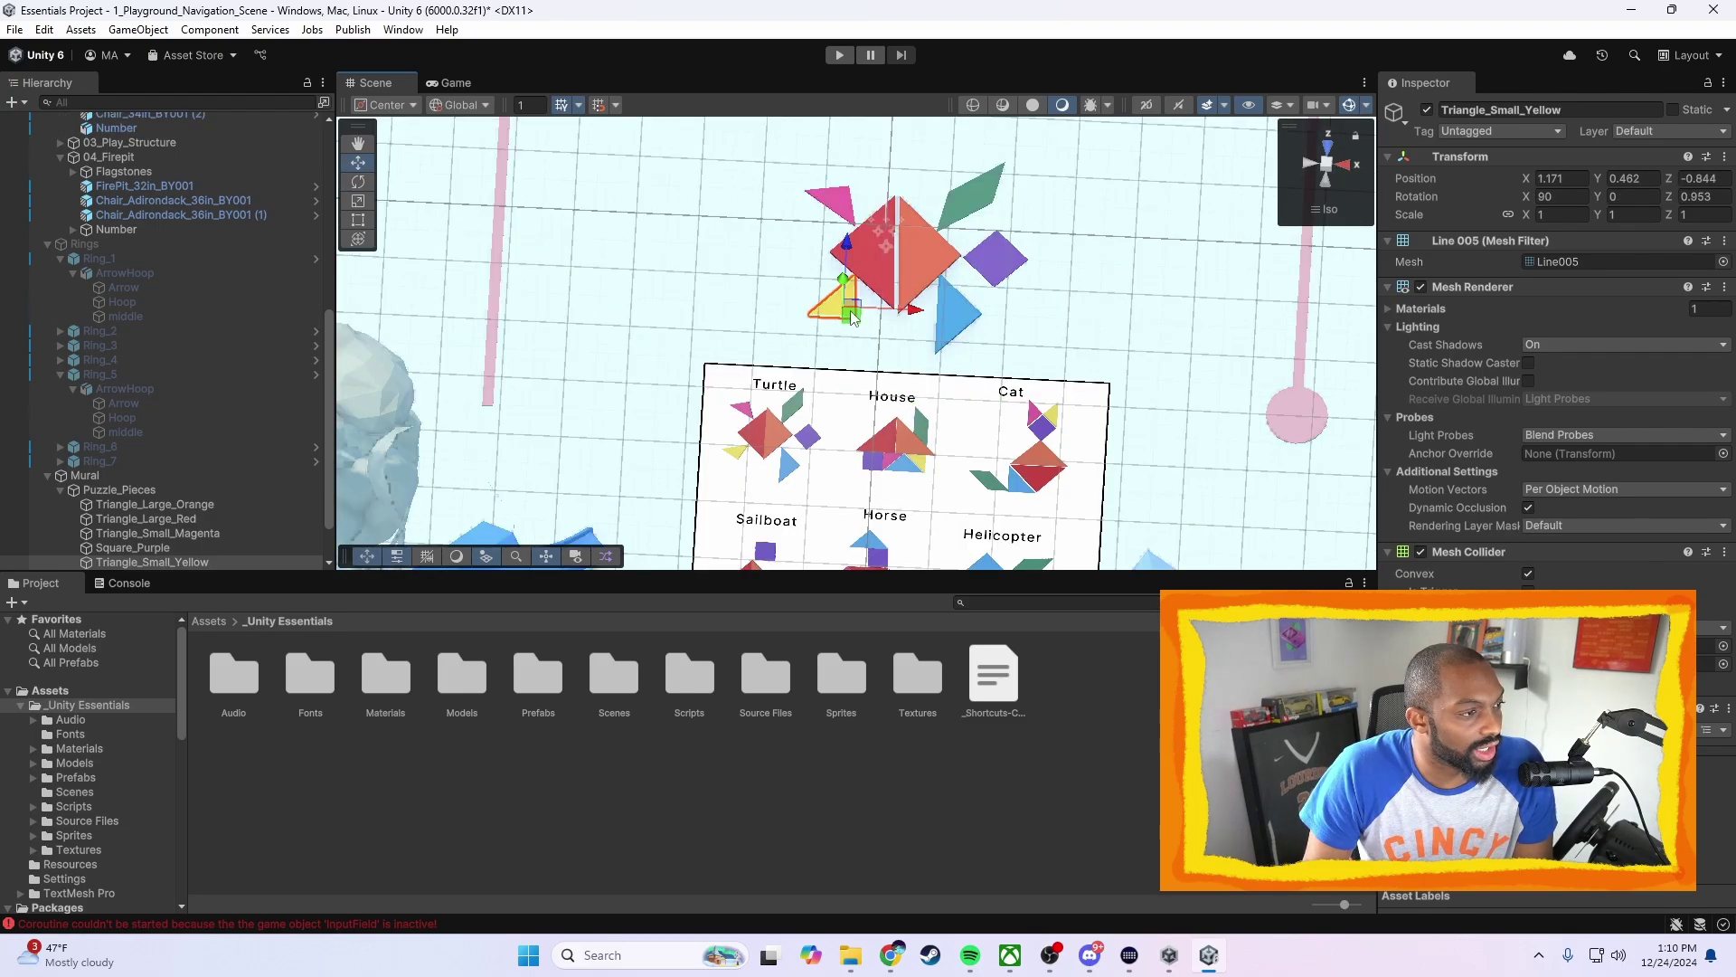
{"action": "key", "text": "e"}
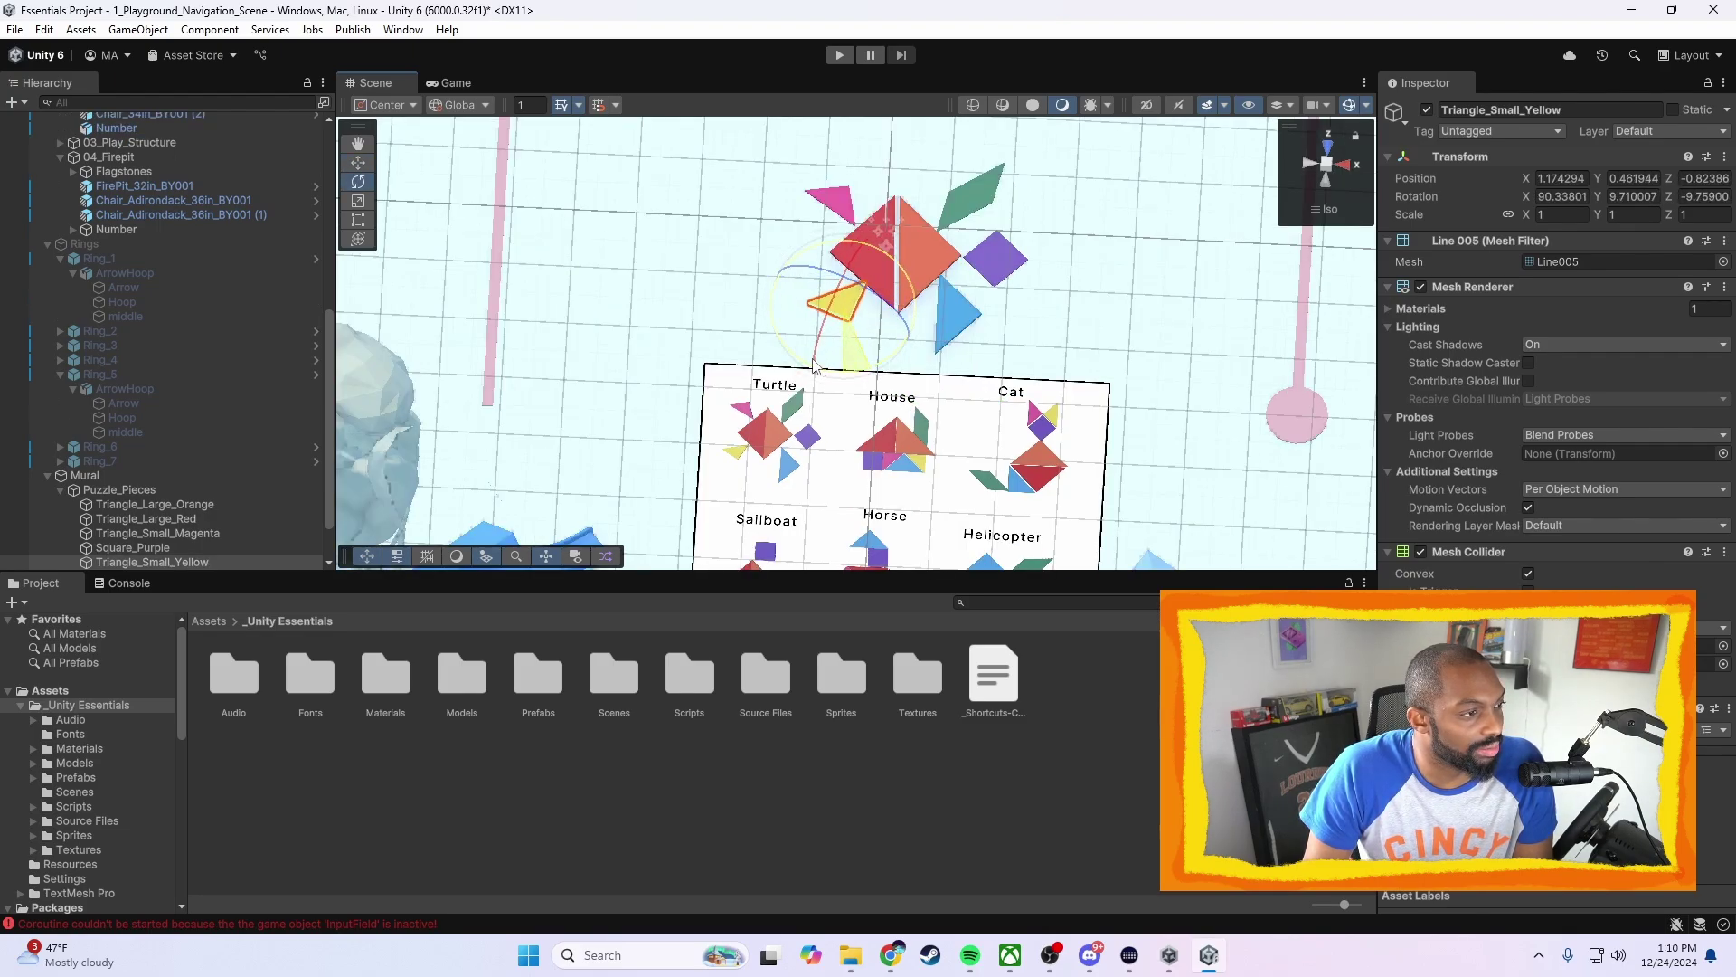
{"action": "left_click_drag", "start_coordinate": [847, 310], "coordinate": [840, 301]}
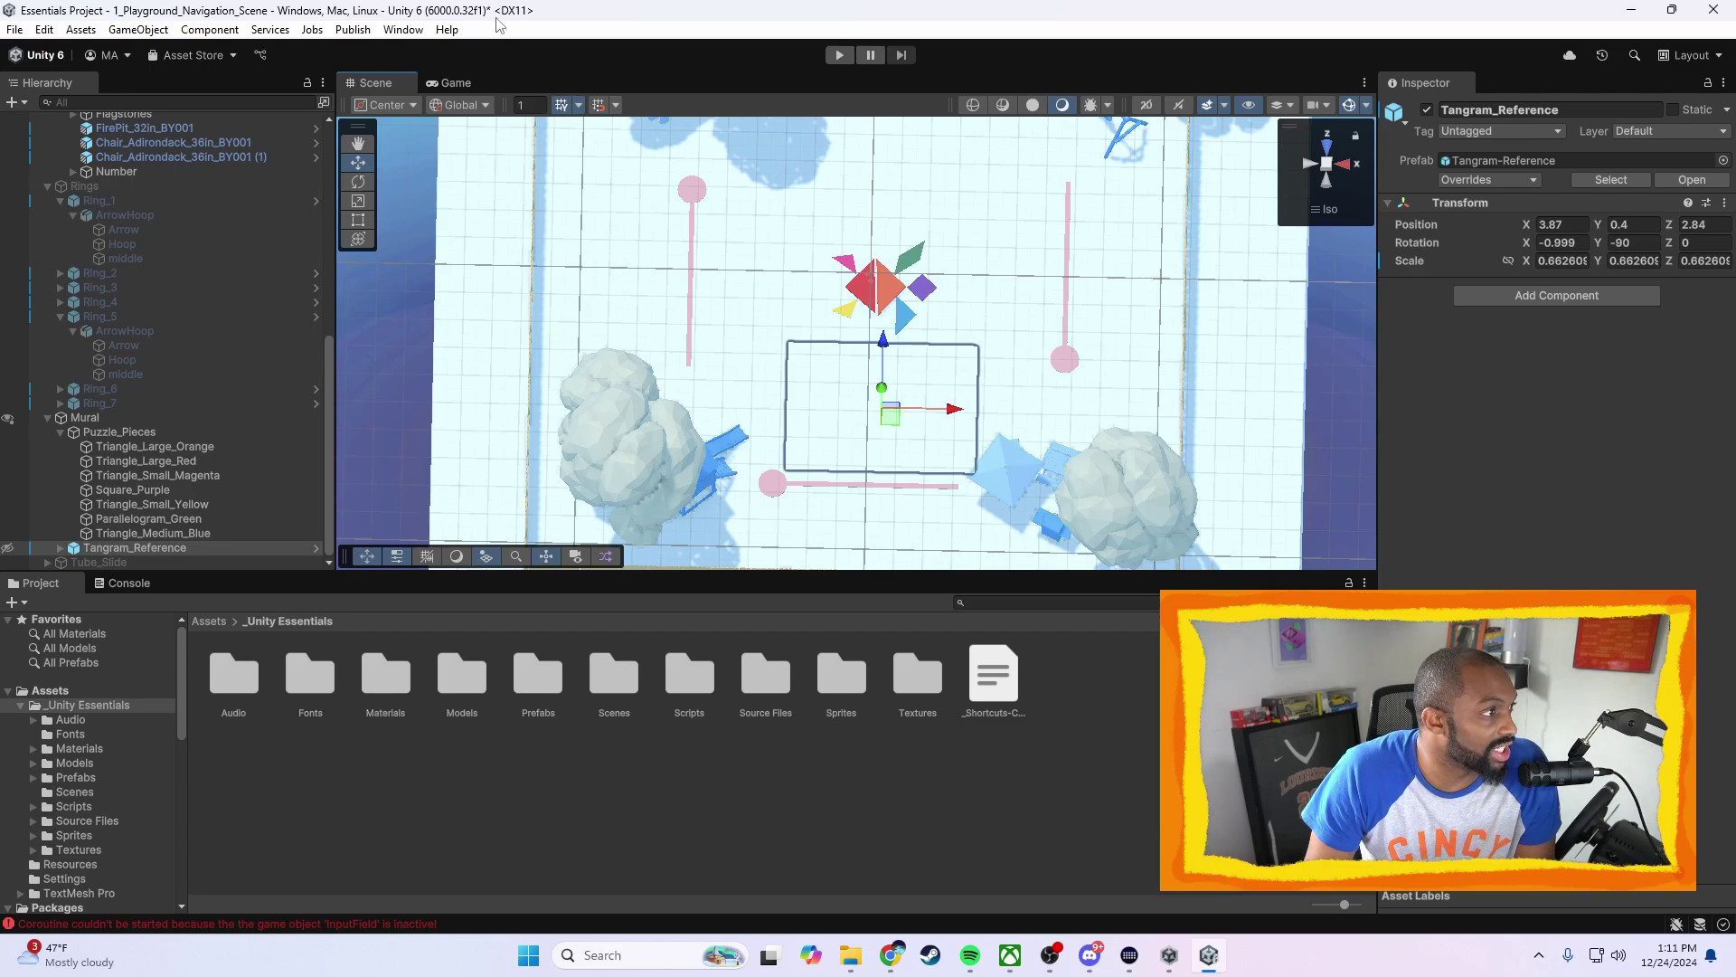
Save the playground scene
{"action": "key", "text": "ctrl+s"}
{"action": "left_click", "coordinate": [955, 422]}
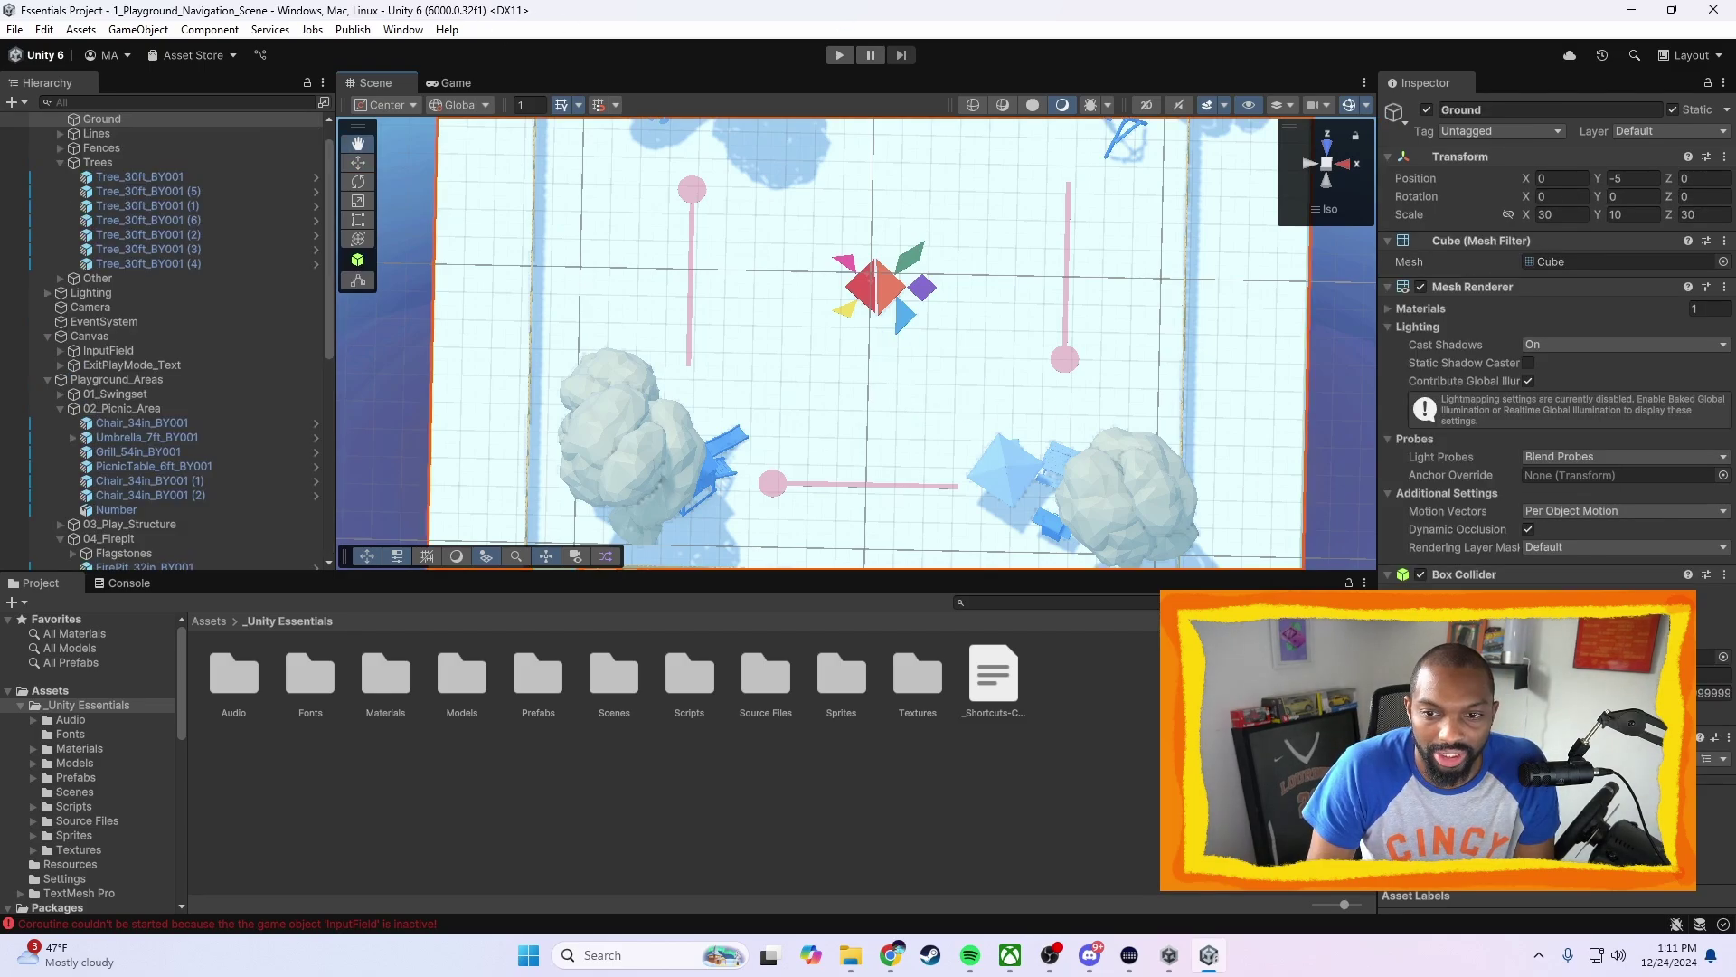
{"action": "key", "text": "alt+Tab"}
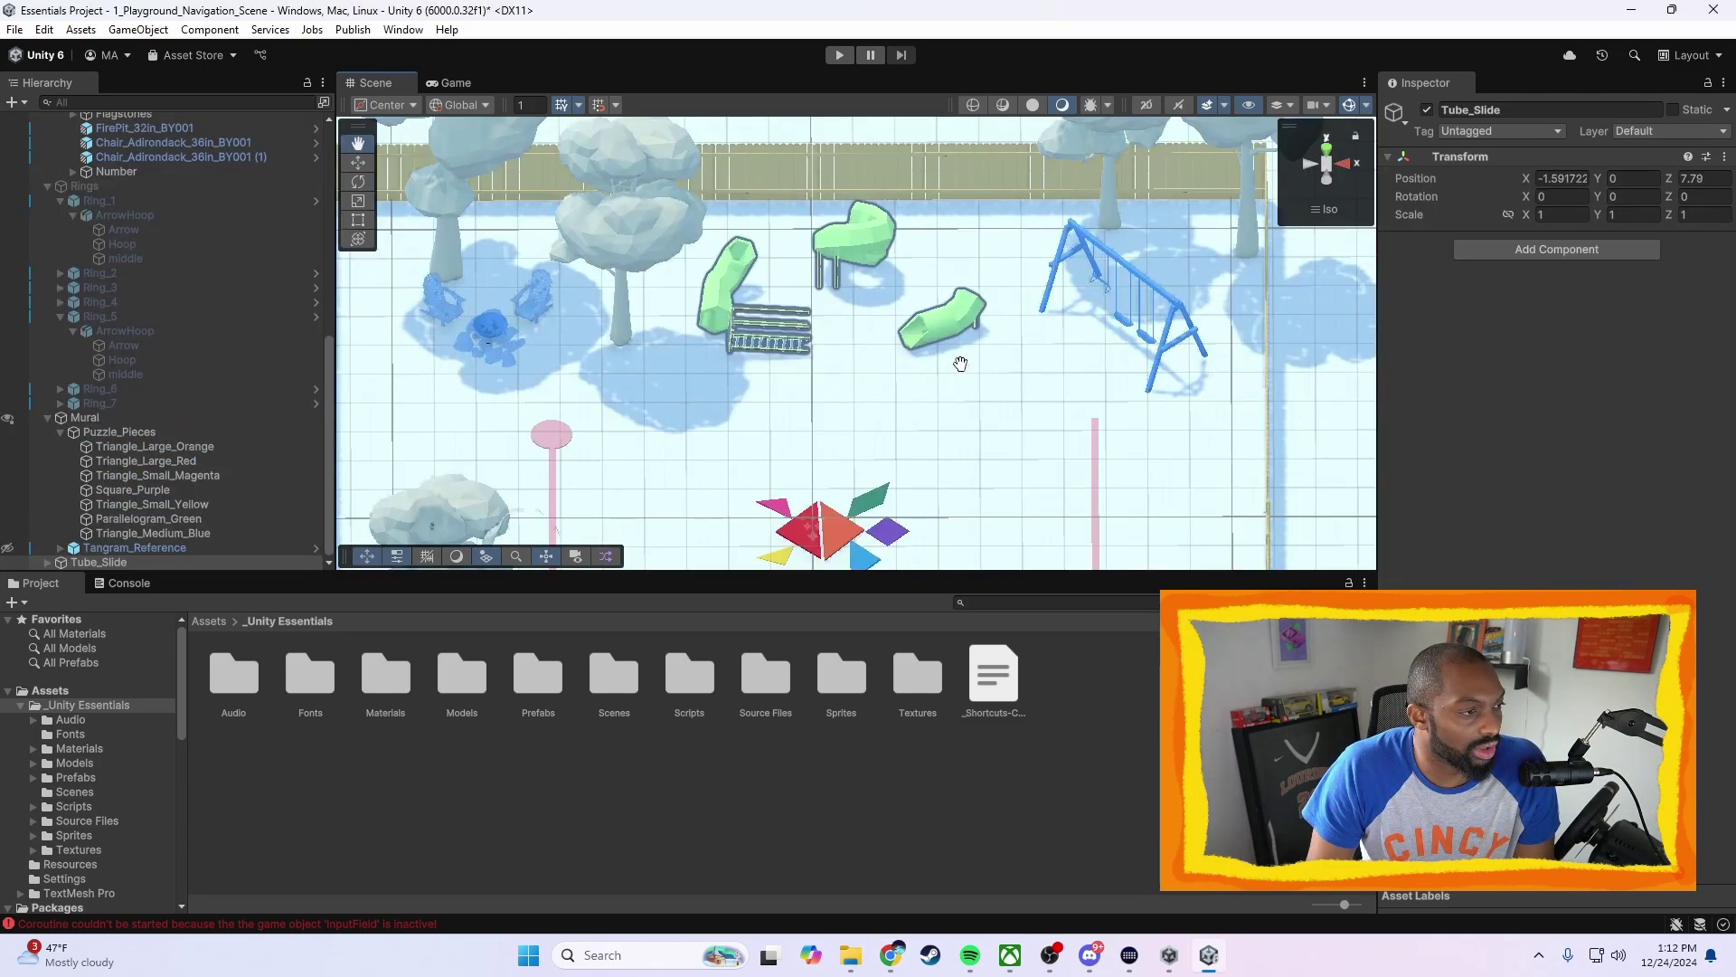
Rotate the TubeSlide_Top piece with its ladder toward an upright orientation
{"action": "scroll", "coordinate": [952, 362], "scroll_direction": "up", "scroll_amount": 3}
{"action": "scroll", "coordinate": [952, 362], "scroll_direction": "up", "scroll_amount": 3}
{"action": "left_click_drag", "start_coordinate": [995, 412], "coordinate": [965, 349], "text": "alt"}
{"action": "scroll", "coordinate": [969, 354], "scroll_direction": "down", "scroll_amount": 4}
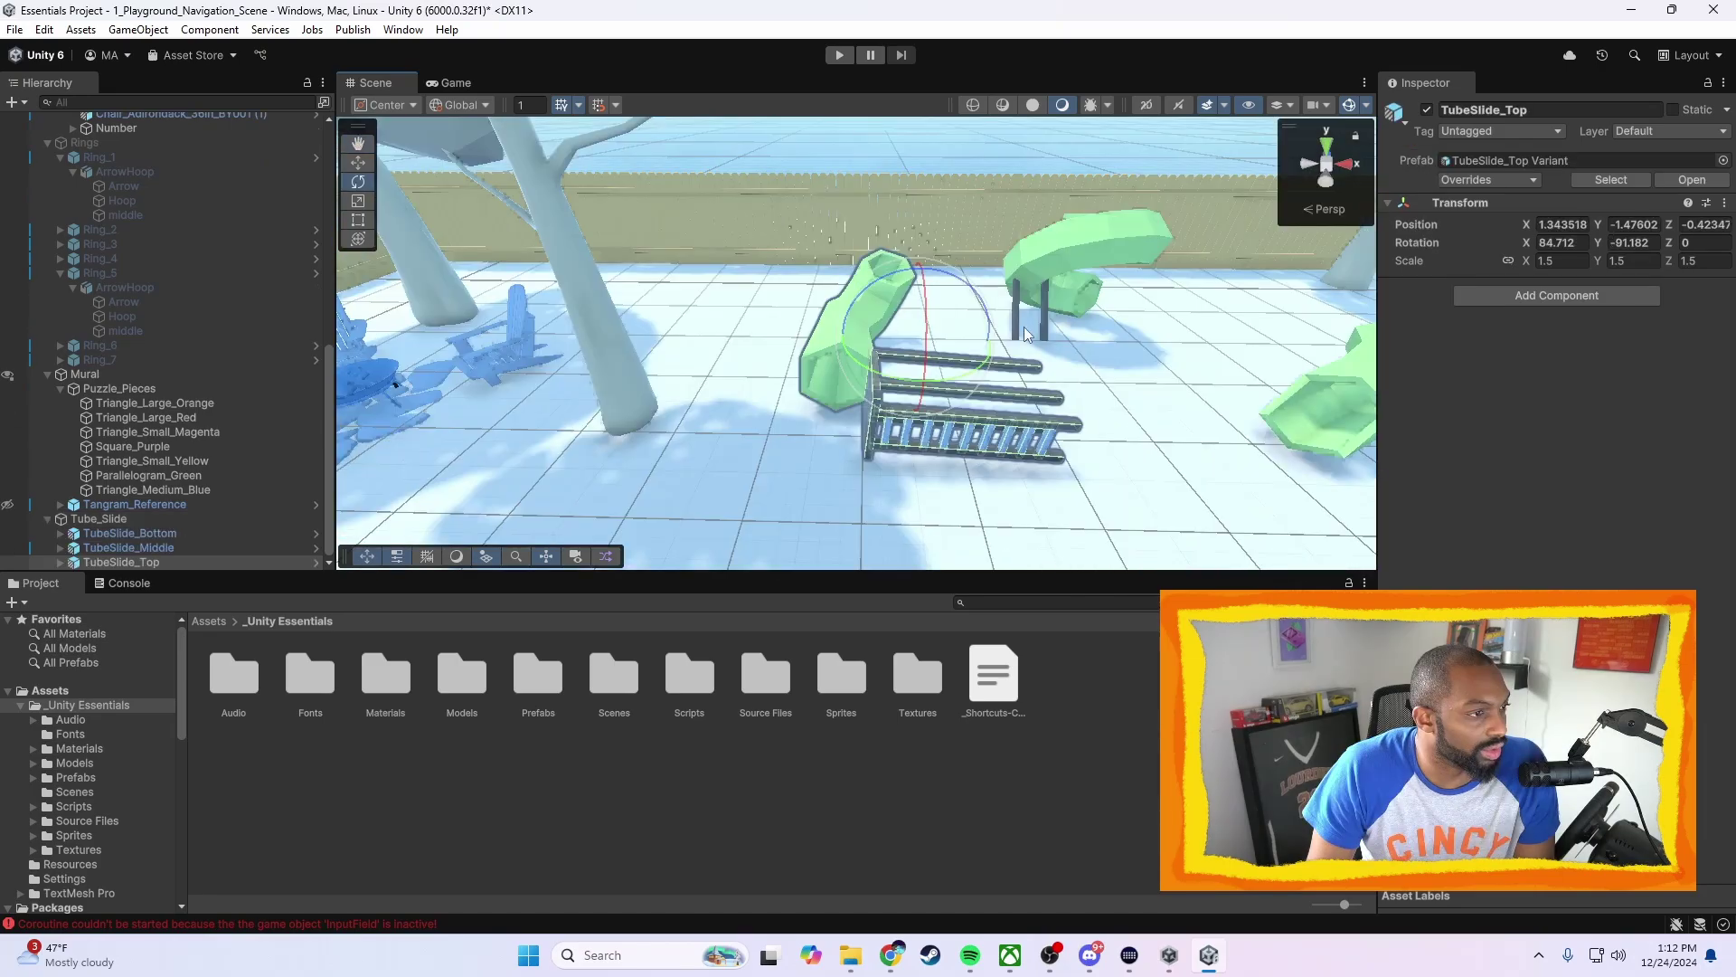
{"action": "left_click_drag", "start_coordinate": [986, 298], "coordinate": [1129, 395]}
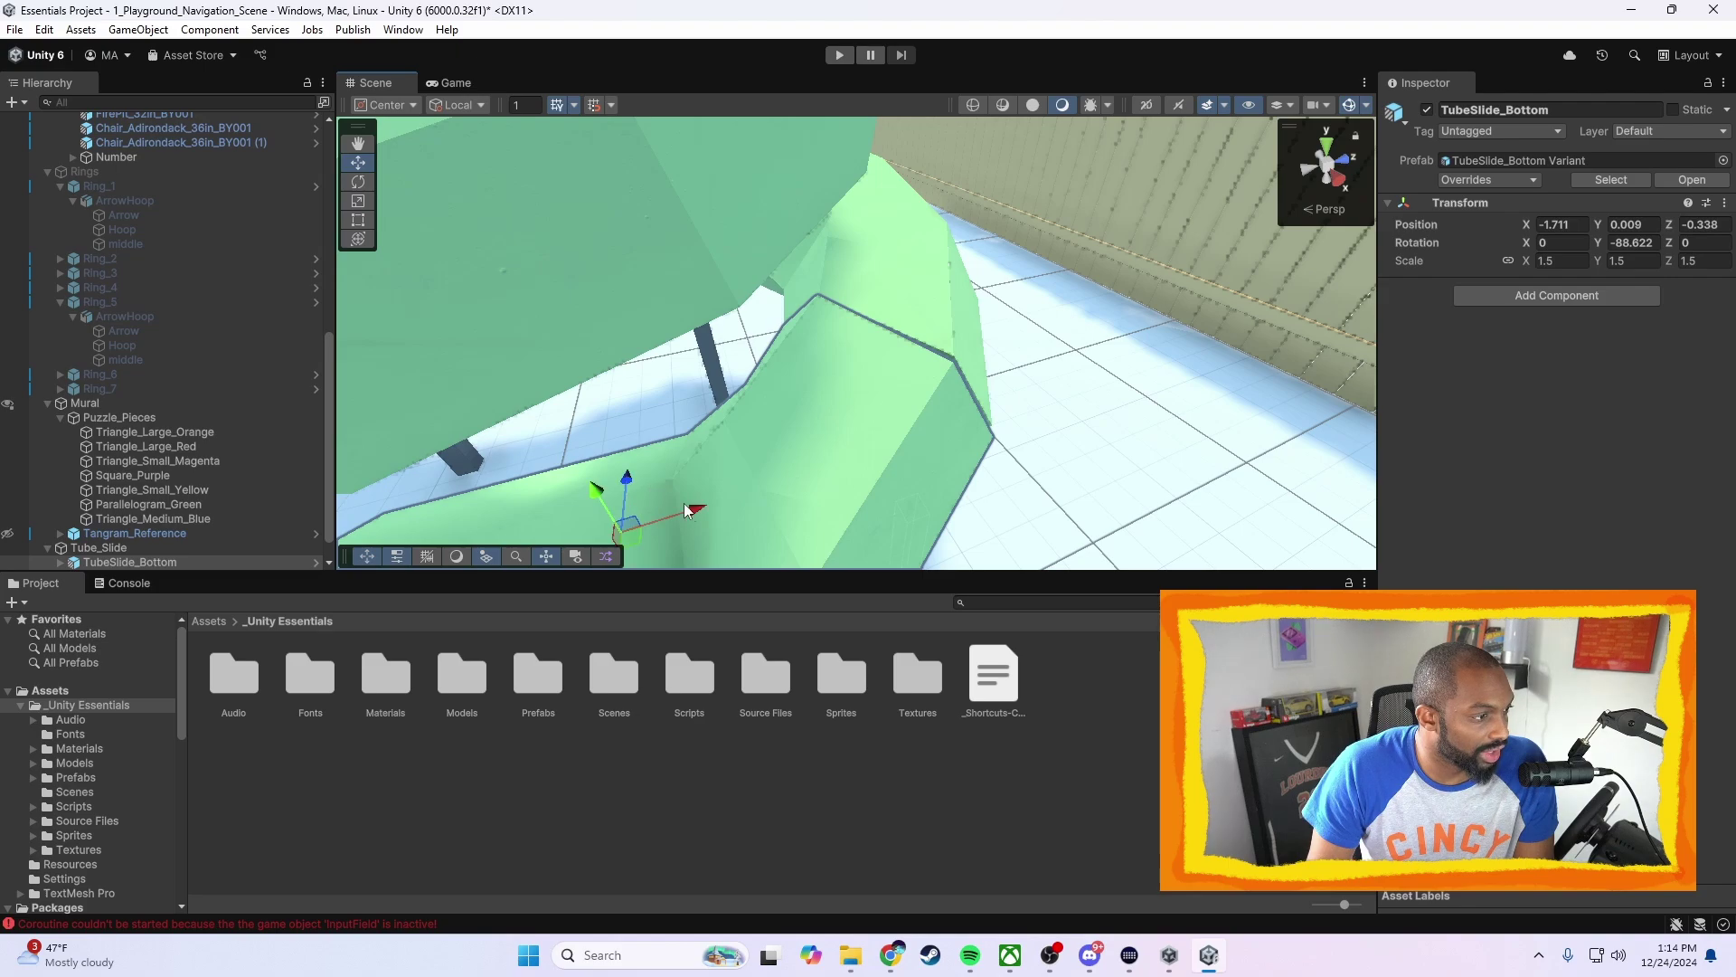
Shift TubeSlide_Bottom along its local X axis to line up with the middle tube, and back away to view the slide
{"action": "left_click_drag", "start_coordinate": [685, 509], "coordinate": [631, 488]}
{"action": "key", "text": "w"}
{"action": "right_click_drag", "start_coordinate": [602, 489], "coordinate": [958, 307]}
{"action": "key", "text": "s"}
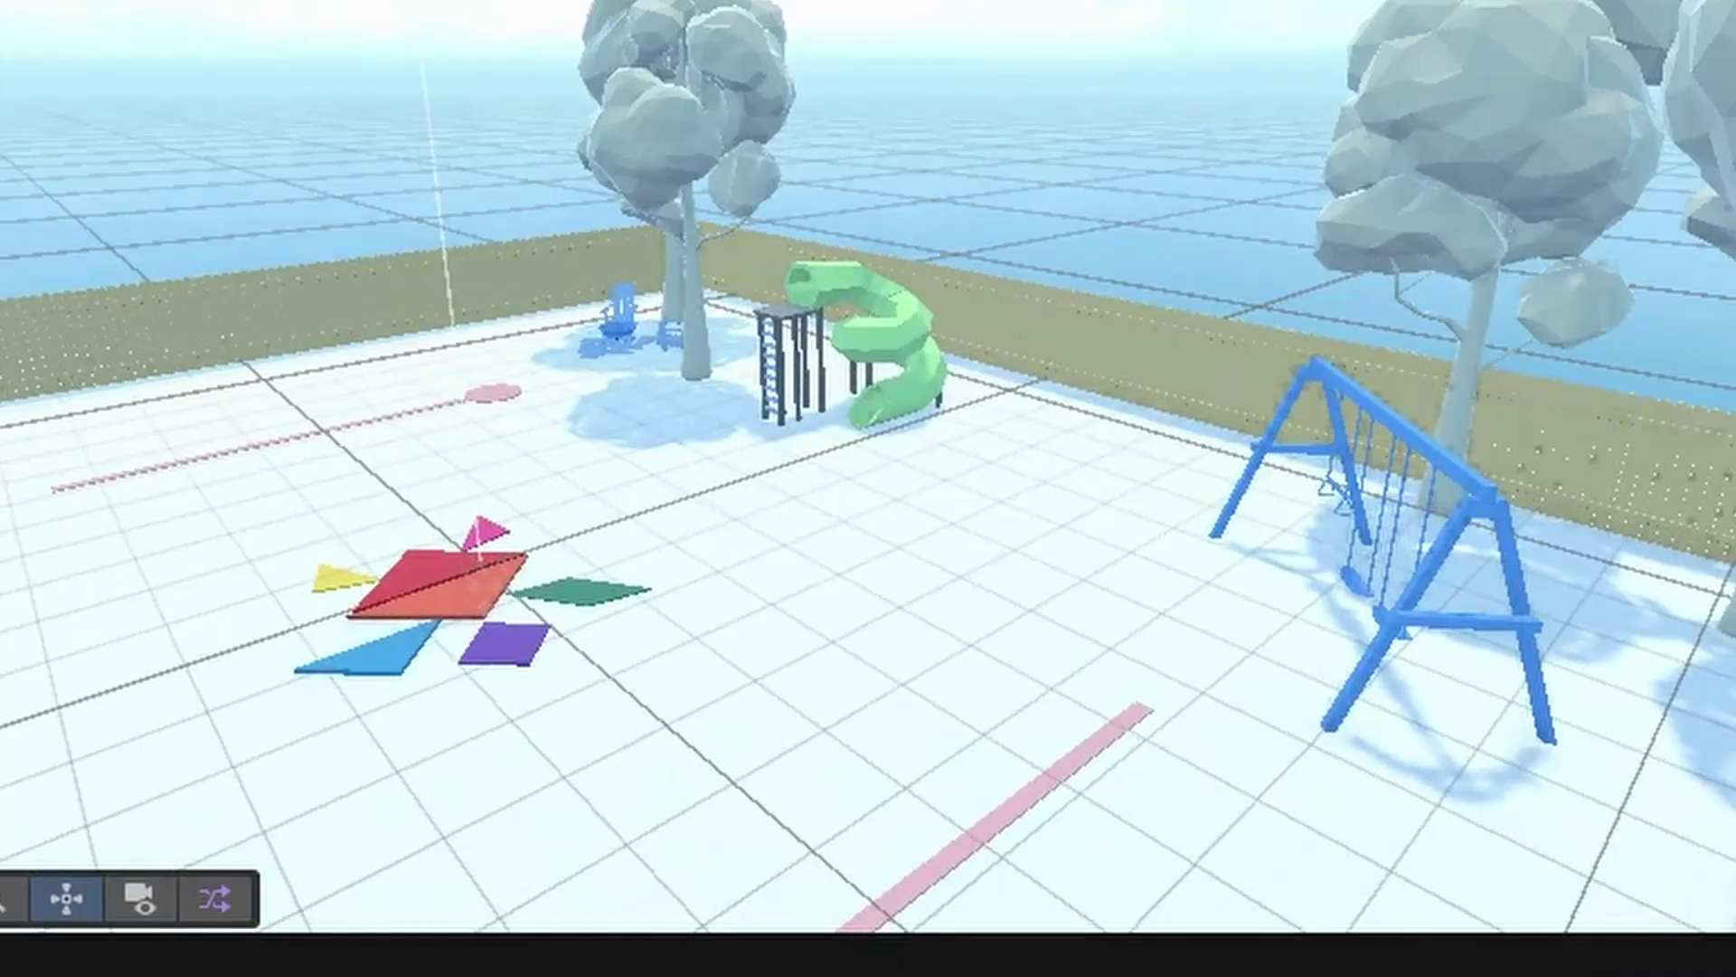